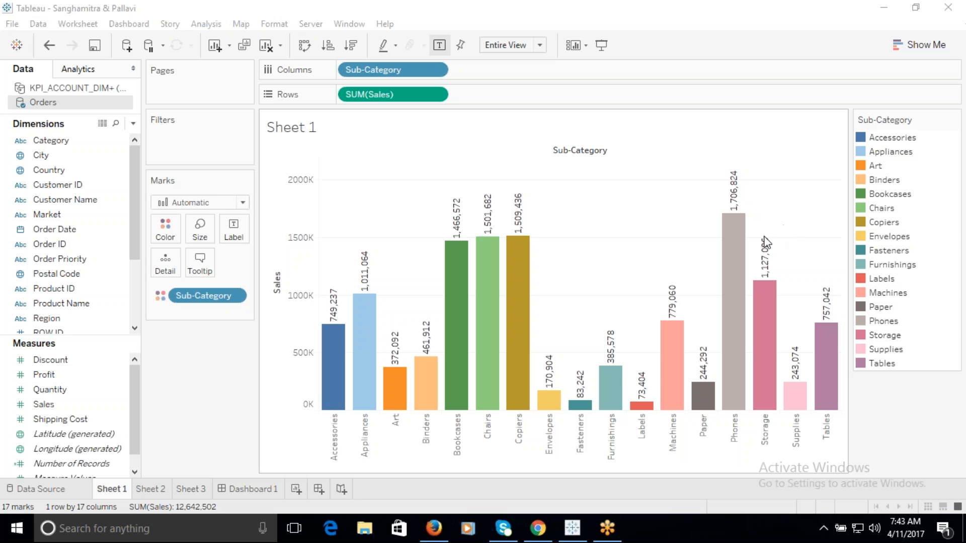
# Open the Tableau Training Time Estimation presentation from the desktop and maximize its window
pyautogui.moveTo(332, 365)
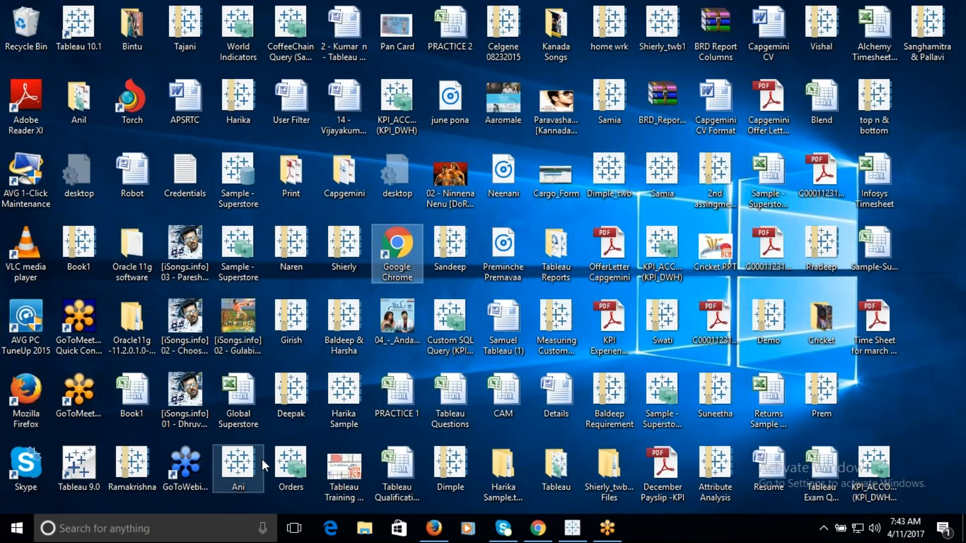
pyautogui.click(355, 461)
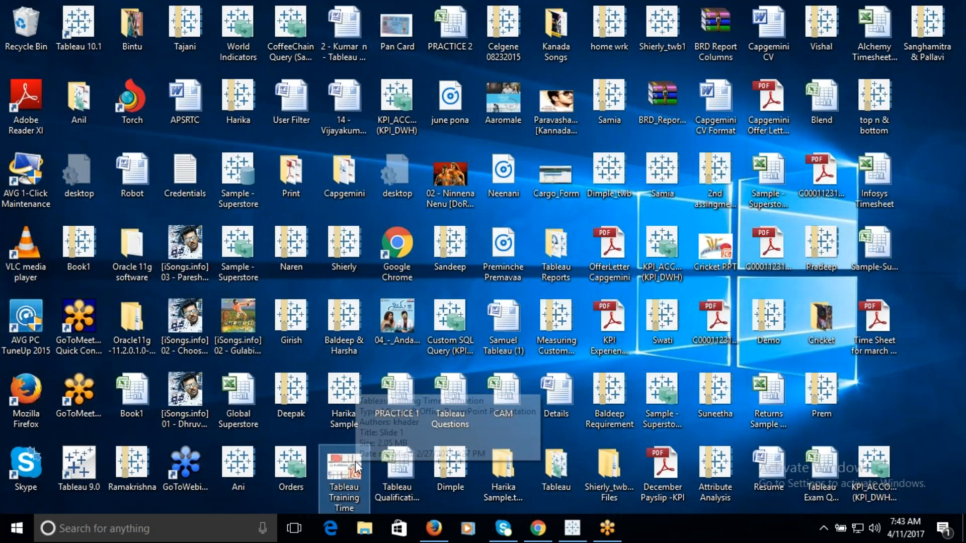
pyautogui.doubleClick(355, 461)
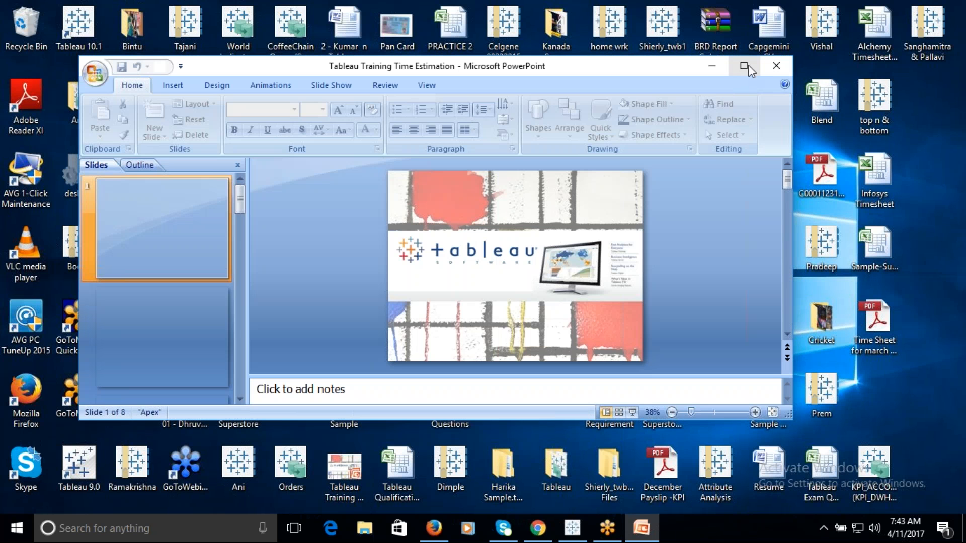
pyautogui.click(747, 69)
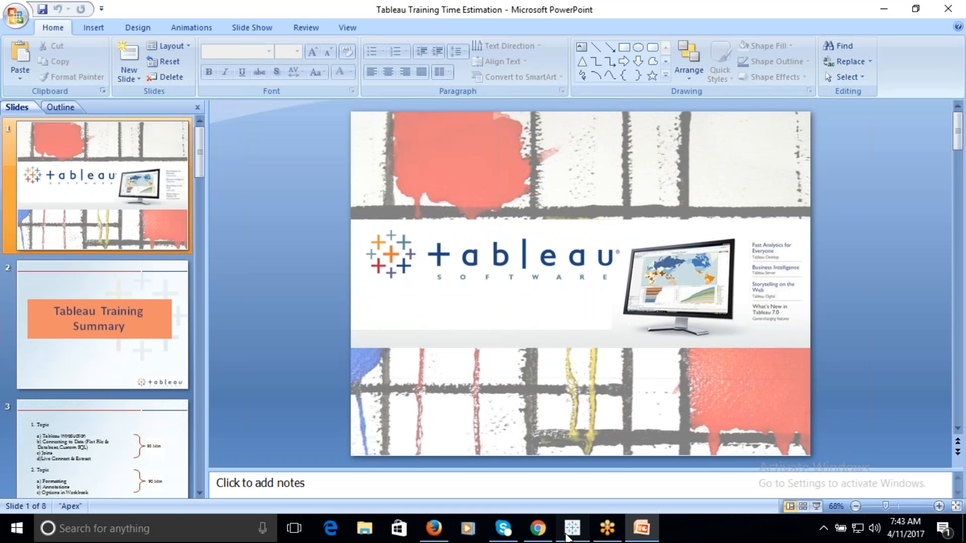
# Switch to Tableau and review the installed product keys and the product key activation form, leaving both without changes
pyautogui.click(568, 532)
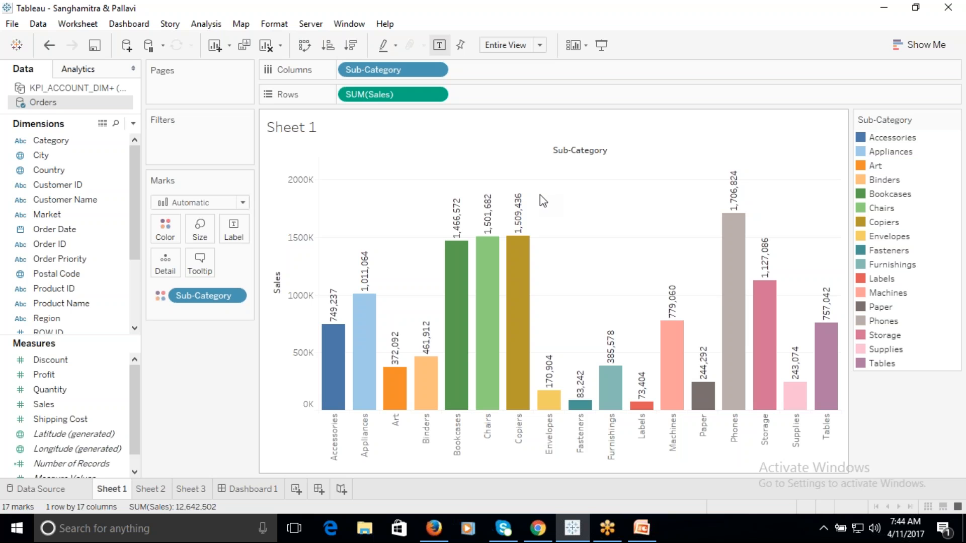
pyautogui.click(392, 26)
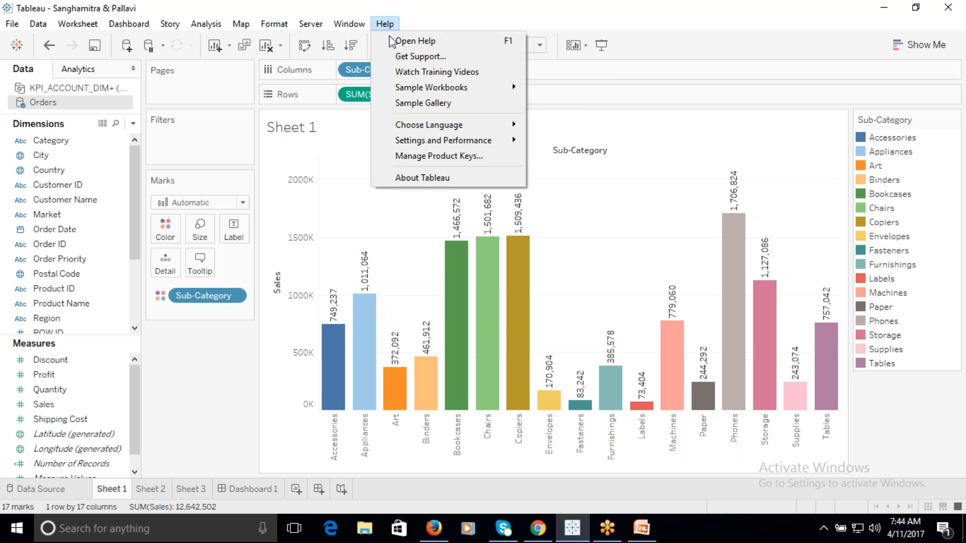
pyautogui.click(427, 157)
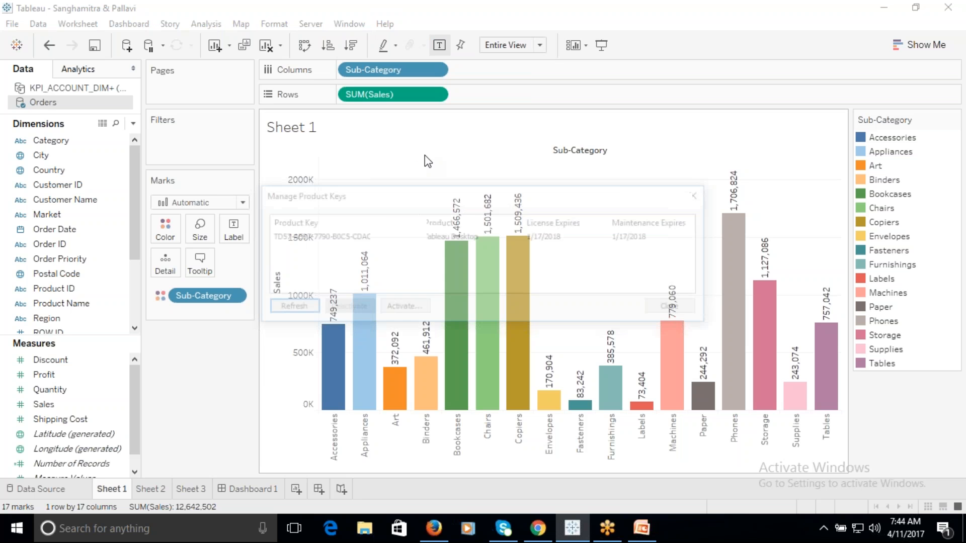
pyautogui.click(402, 308)
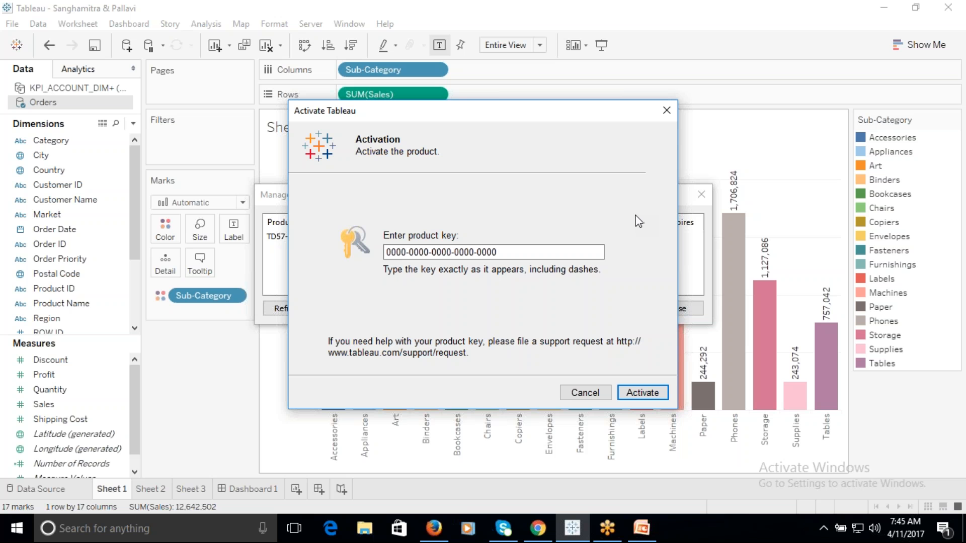
pyautogui.click(666, 110)
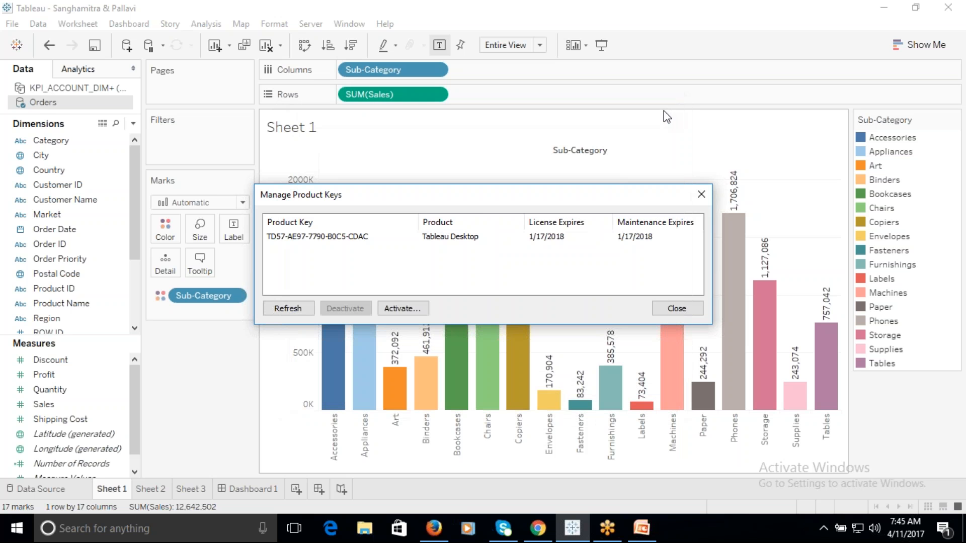
pyautogui.click(701, 195)
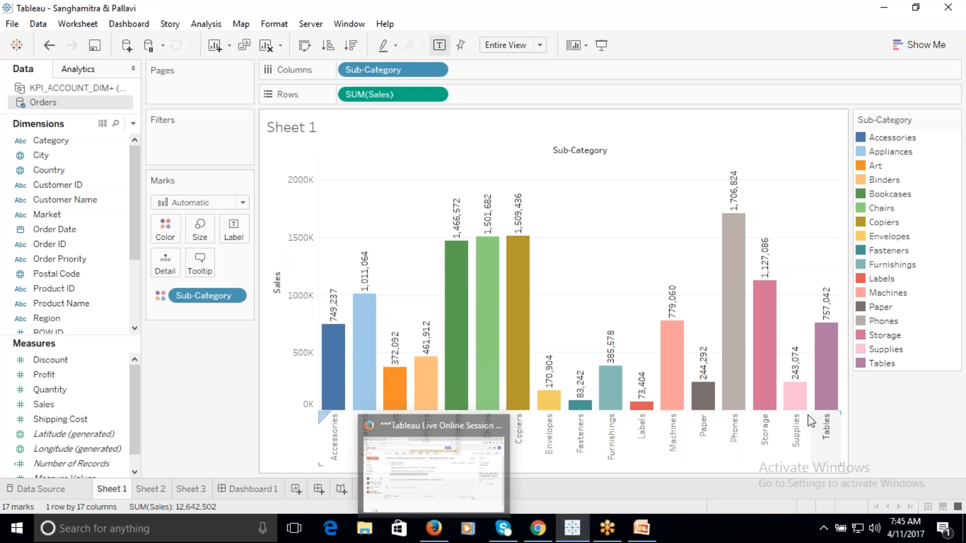
# Switch back to the PowerPoint presentation and show slide 3 with the first two training topics
pyautogui.click(642, 528)
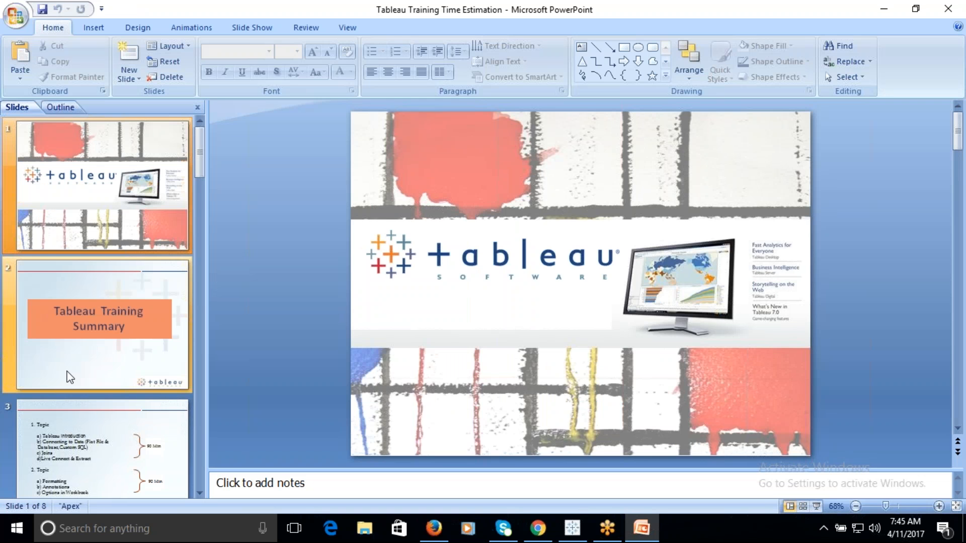
pyautogui.click(93, 430)
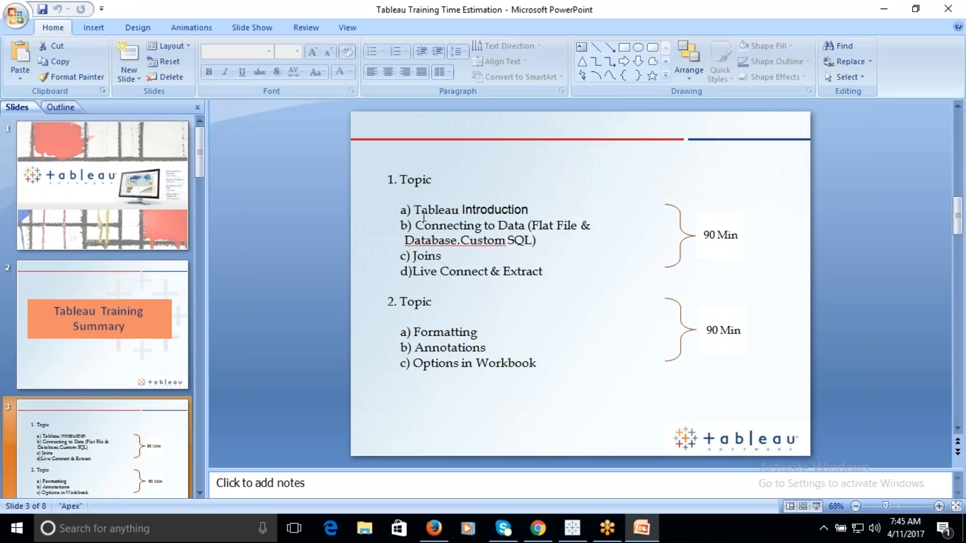
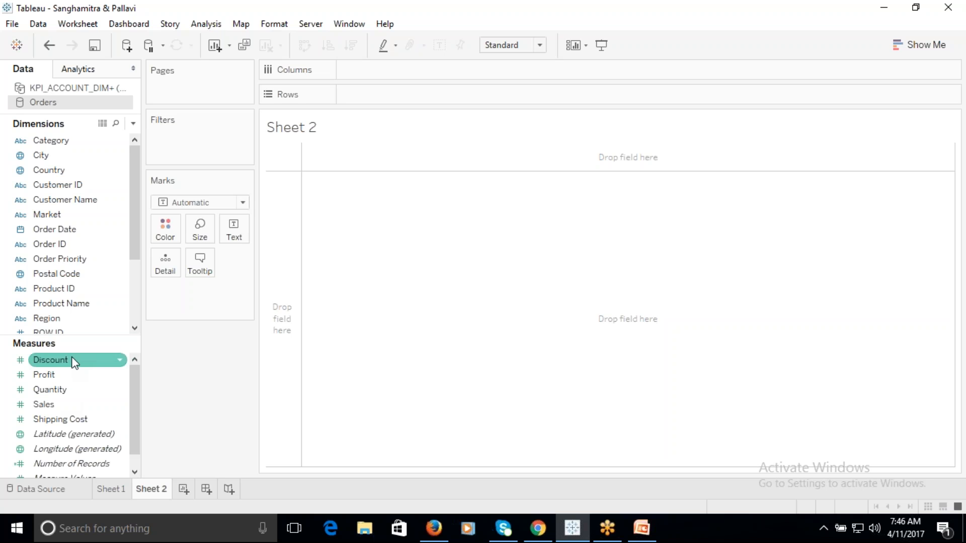
# On Sheet 2 in Tableau, put Region and Sales on Rows and display the Show Me chart options
pyautogui.click(67, 320)
pyautogui.moveTo(156, 279); pyautogui.dragTo(383, 96)
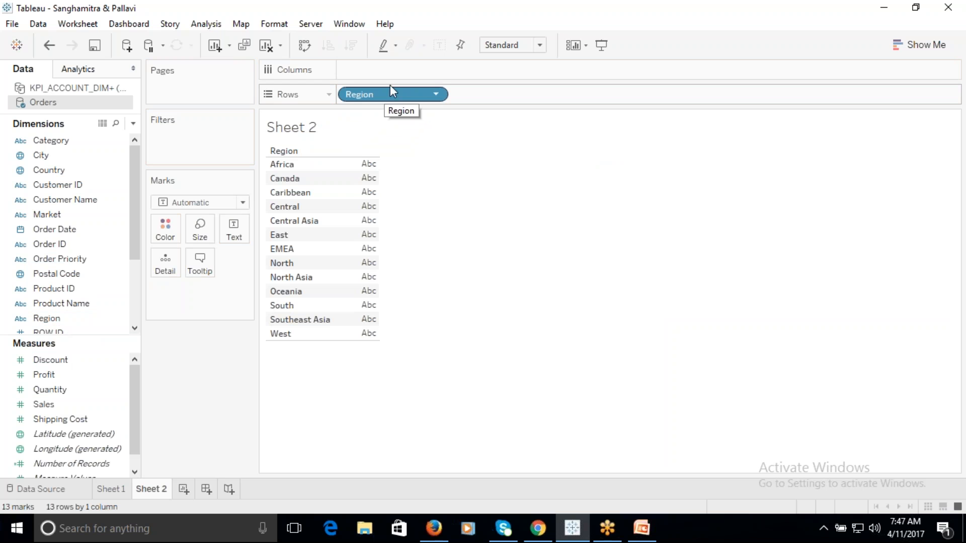
pyautogui.click(923, 46)
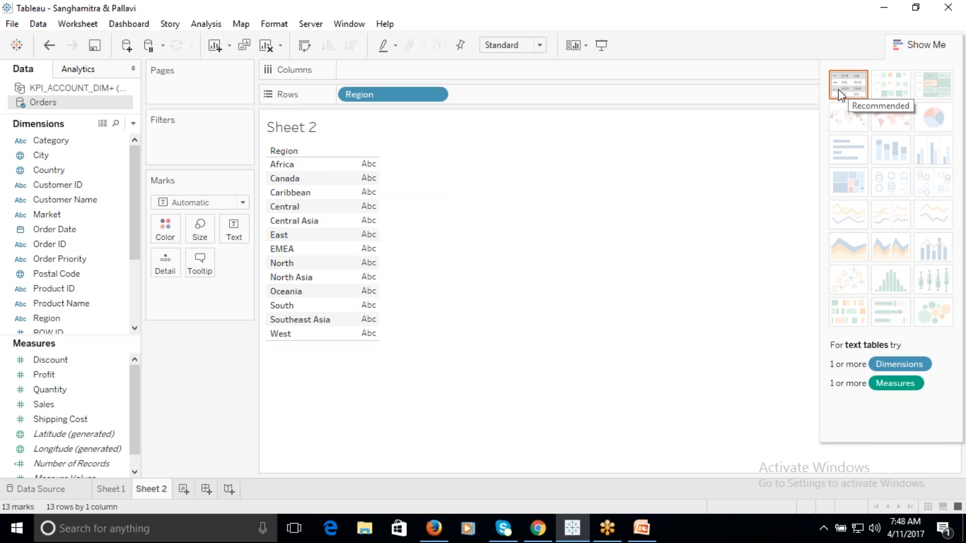
pyautogui.moveTo(50, 407); pyautogui.dragTo(464, 90)
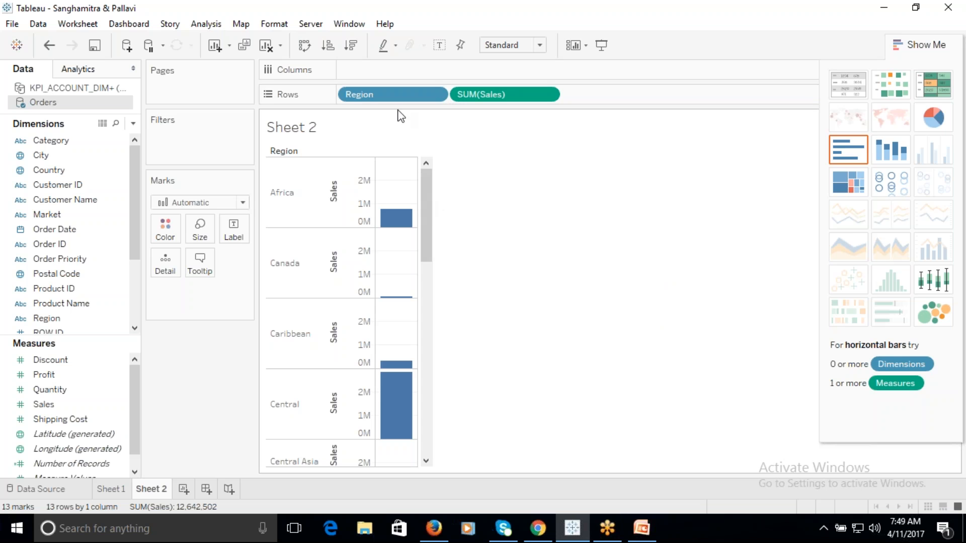
# Remove Sales from Rows, add it back after Region, and look over the SUM(Sales) field's options
pyautogui.moveTo(492, 95); pyautogui.dragTo(282, 168)
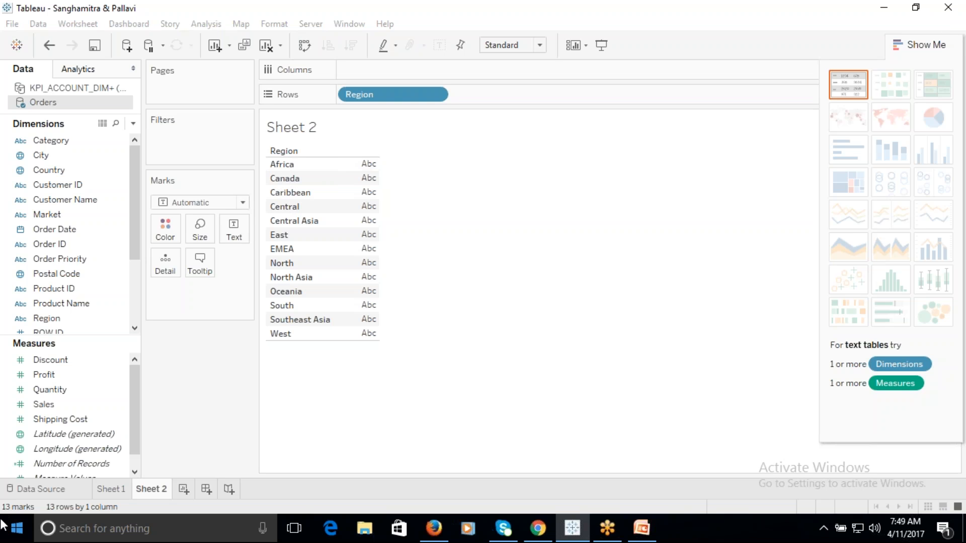
pyautogui.moveTo(62, 408); pyautogui.dragTo(513, 119)
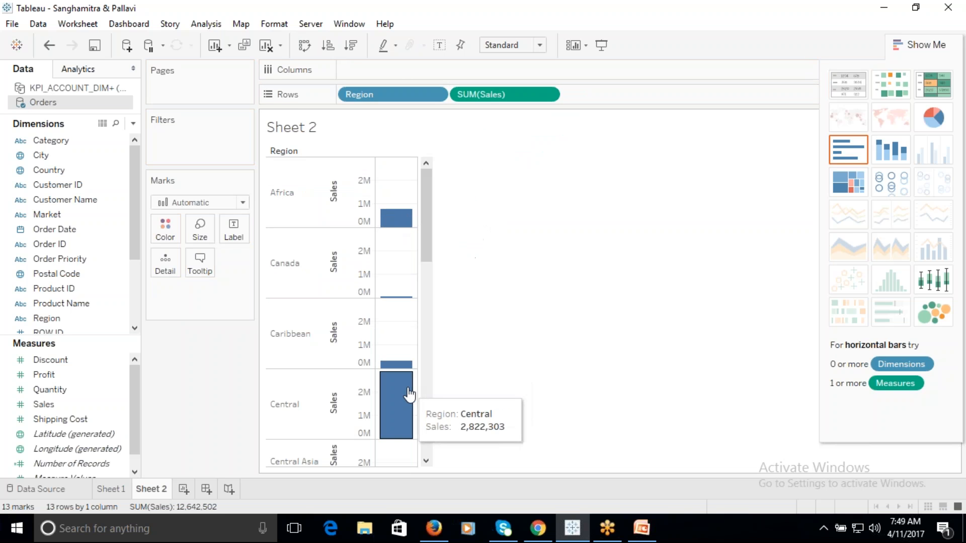
pyautogui.moveTo(401, 222)
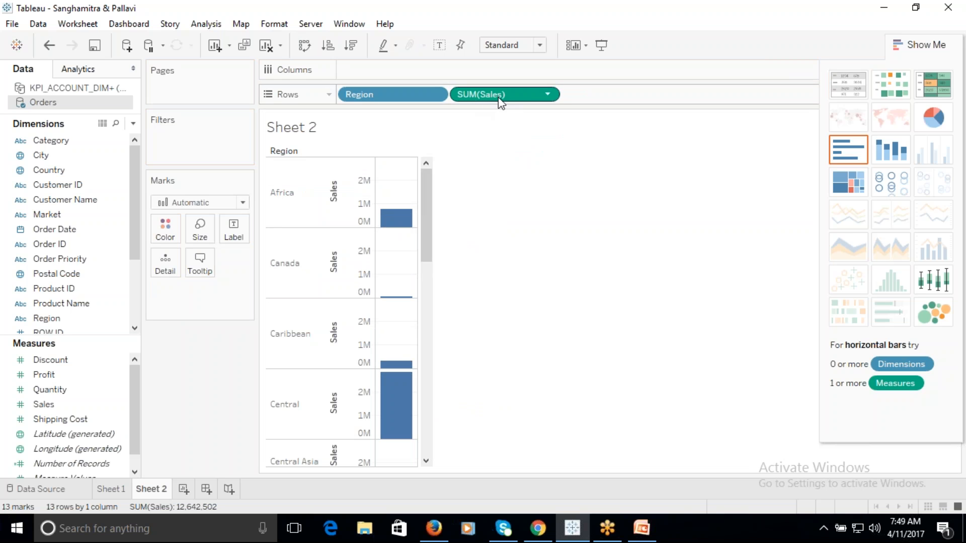
pyautogui.click(548, 95)
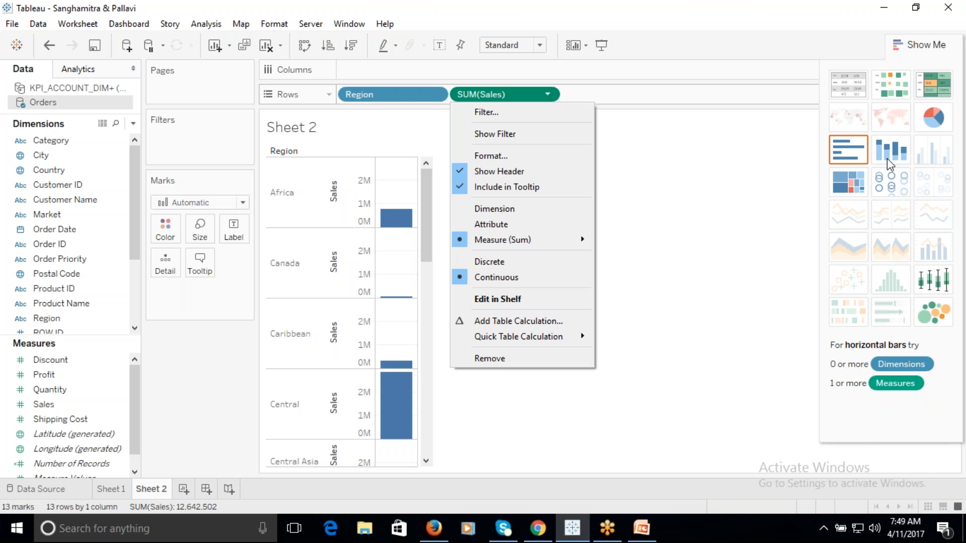
pyautogui.click(679, 168)
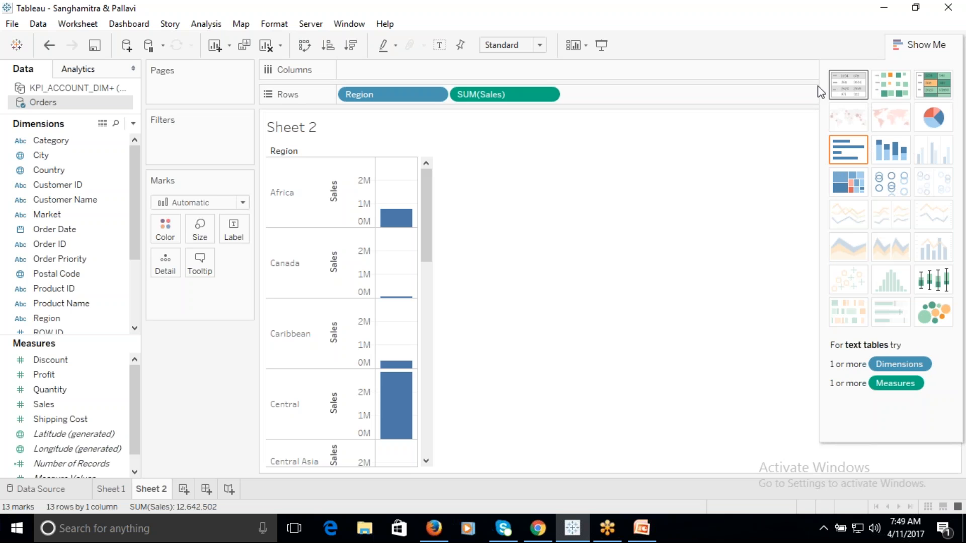
# Convert SUM(Sales) on Rows from continuous to discrete
pyautogui.moveTo(409, 214)
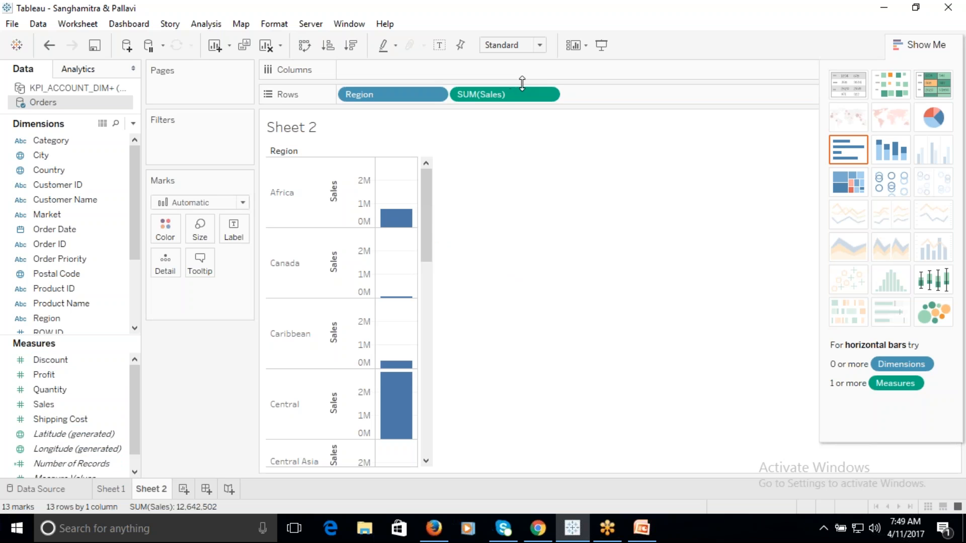
pyautogui.click(548, 94)
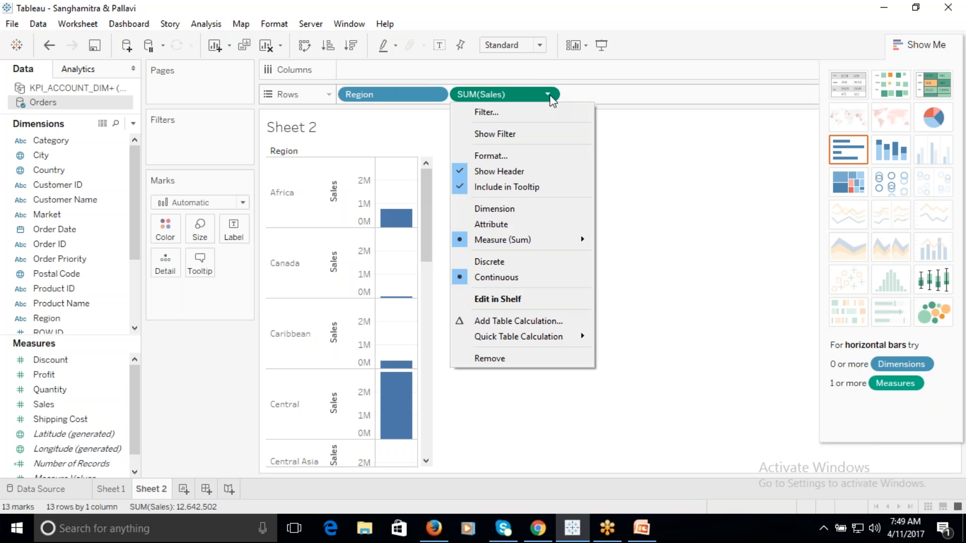
pyautogui.click(489, 262)
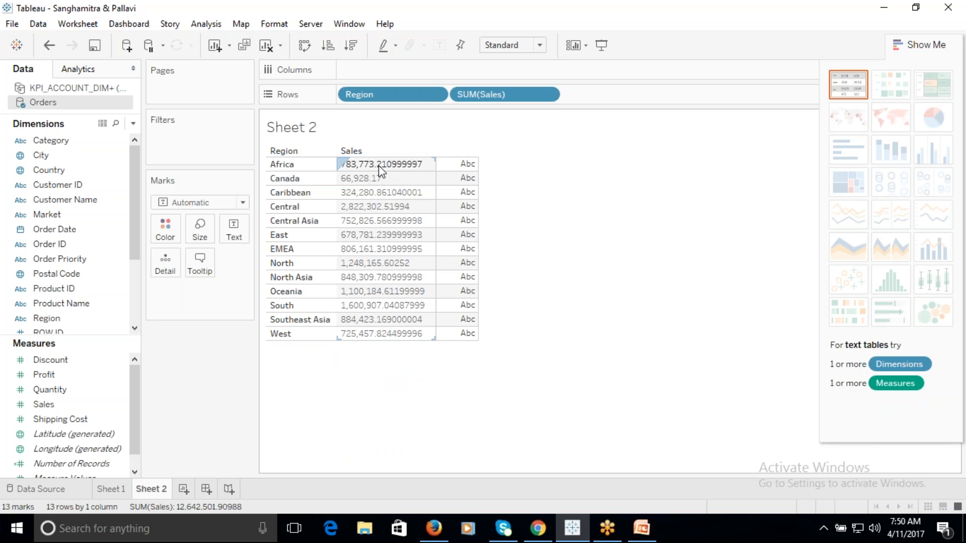
# Remove the discrete Sales field from Rows and add Sales there again as a continuous measure
pyautogui.click(549, 95)
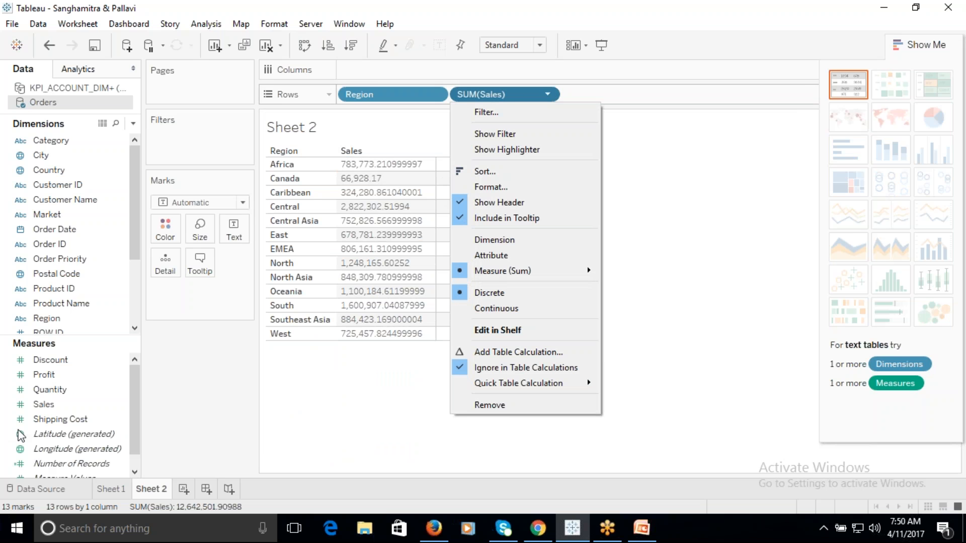
pyautogui.moveTo(498, 95)
pyautogui.mouseDown()
pyautogui.moveTo(496, 139)
pyautogui.moveTo(73, 388)
pyautogui.moveTo(498, 119)
pyautogui.moveTo(505, 96)
pyautogui.mouseUp()
pyautogui.click(60, 405)
# Check the continuous setting of the re-added SUM(Sales) field and switch it to discrete
pyautogui.click(548, 95)
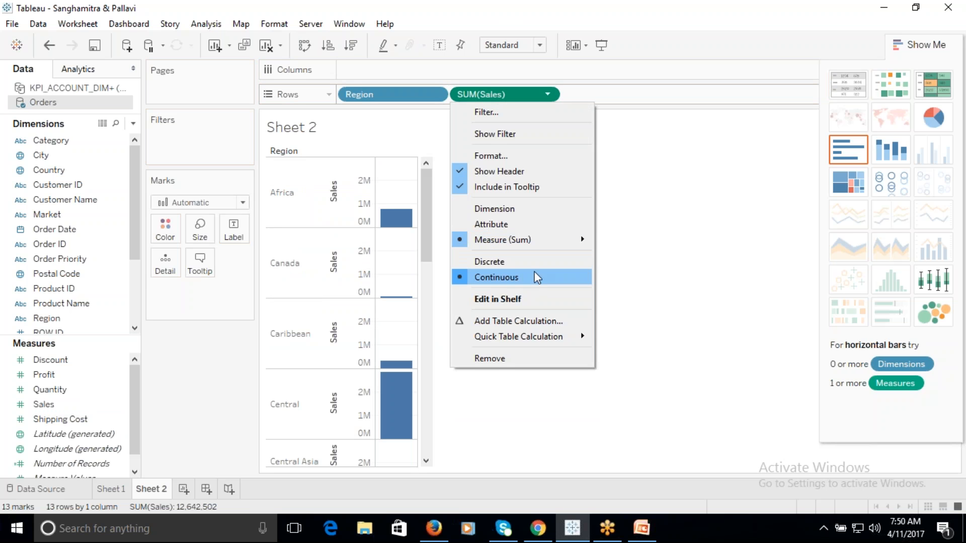
pyautogui.click(719, 225)
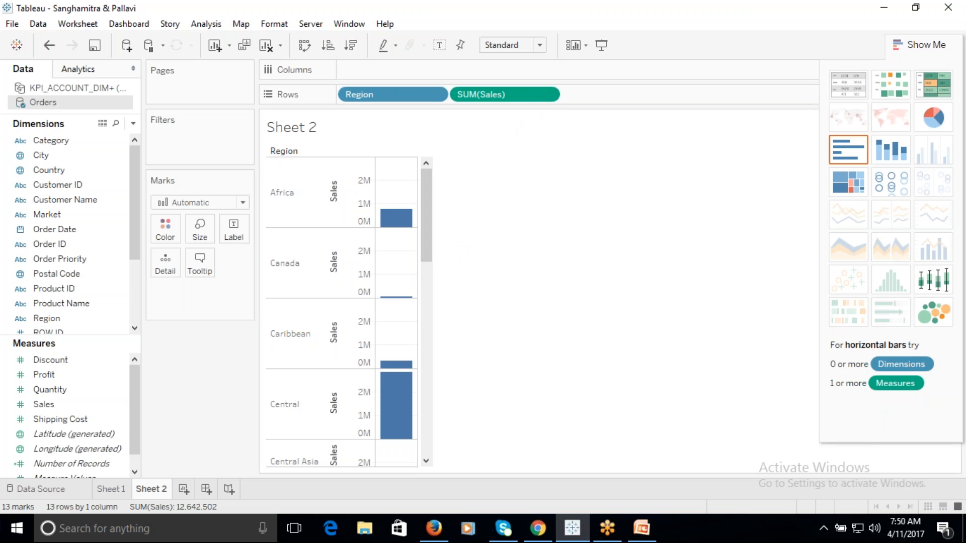
pyautogui.click(549, 95)
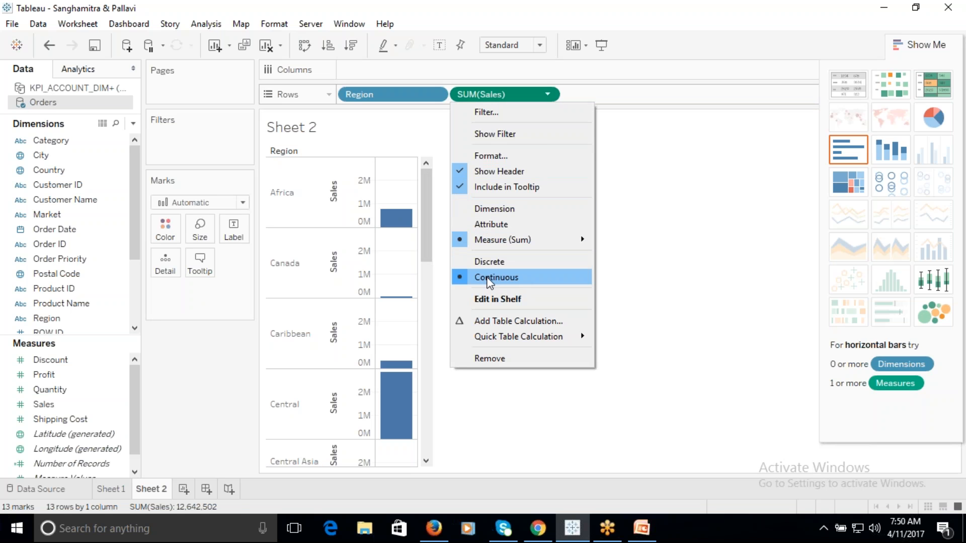
pyautogui.click(489, 261)
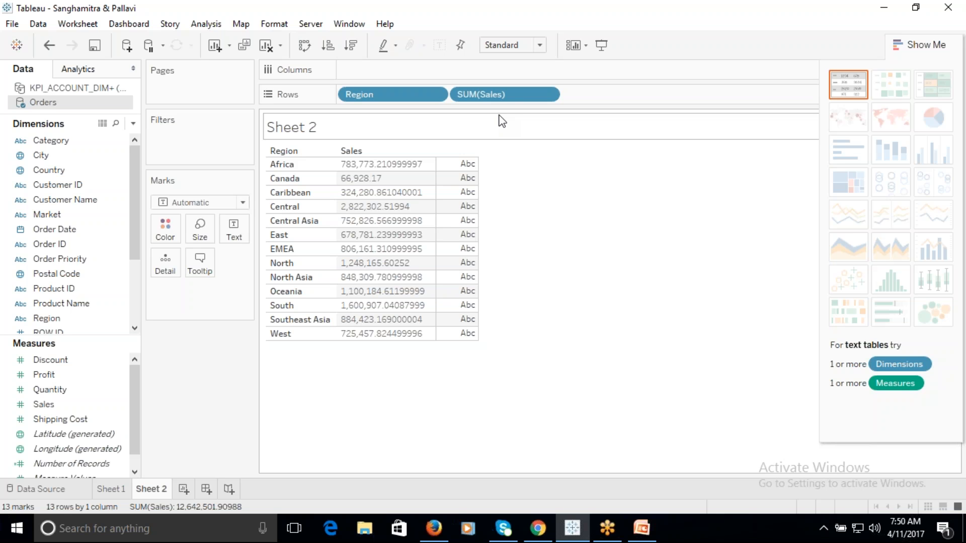
# Replace the discrete Sales field on Rows with a new Sales field and make that one discrete
pyautogui.moveTo(505, 92)
pyautogui.mouseDown()
pyautogui.moveTo(30, 448)
pyautogui.moveTo(49, 406)
pyautogui.moveTo(517, 116)
pyautogui.moveTo(503, 95)
pyautogui.mouseUp()
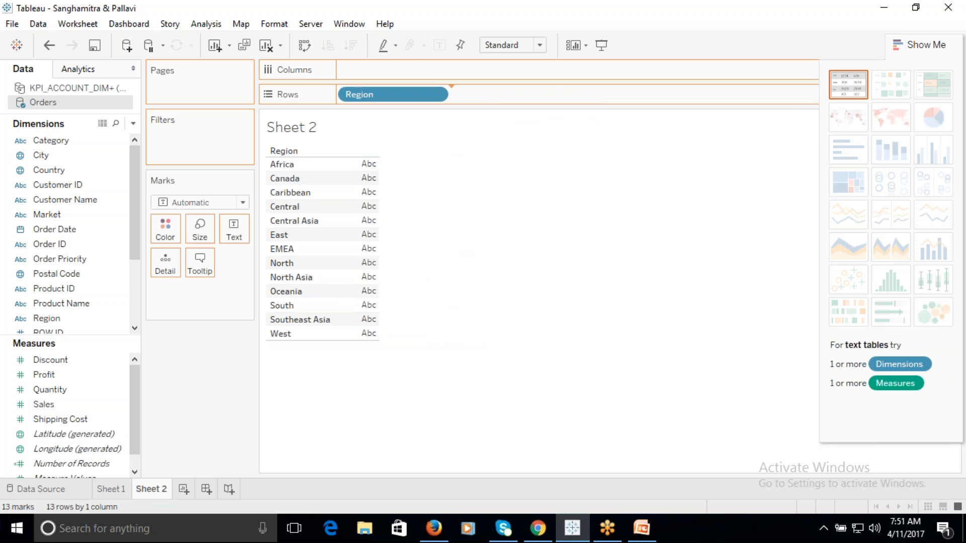
pyautogui.click(547, 94)
pyautogui.click(490, 262)
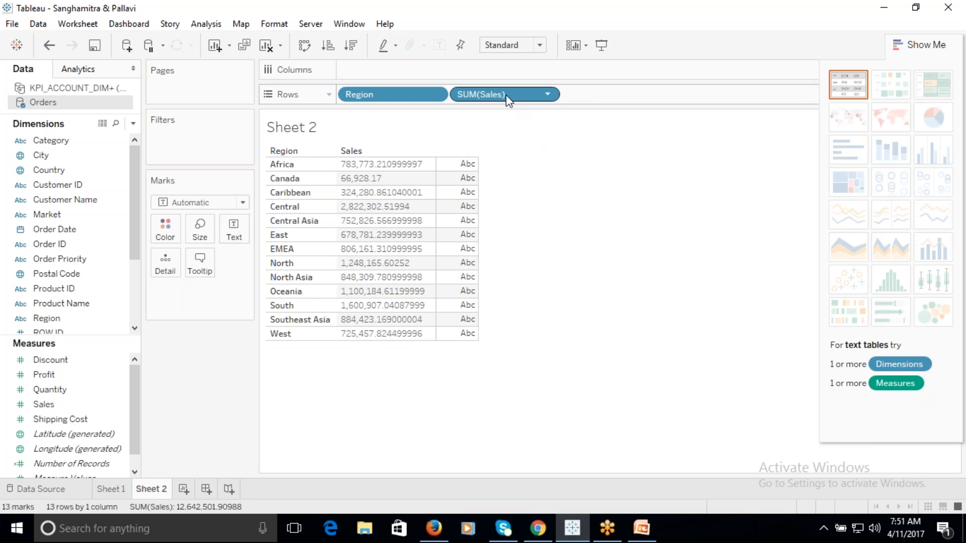
# Review the discrete SUM(Sales) field's options and swap it for a fresh continuous Sales measure on Rows
pyautogui.click(548, 95)
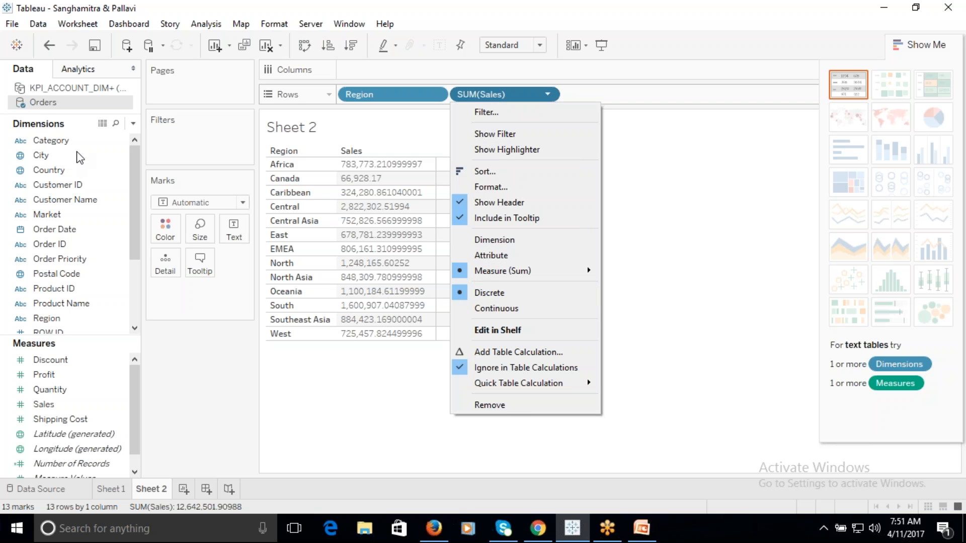
pyautogui.click(507, 91)
pyautogui.moveTo(507, 92); pyautogui.dragTo(503, 15)
pyautogui.moveTo(60, 409); pyautogui.dragTo(493, 93)
# Move the continuous SUM(Sales) field from Rows to Columns, keeping Region on Rows
pyautogui.click(548, 95)
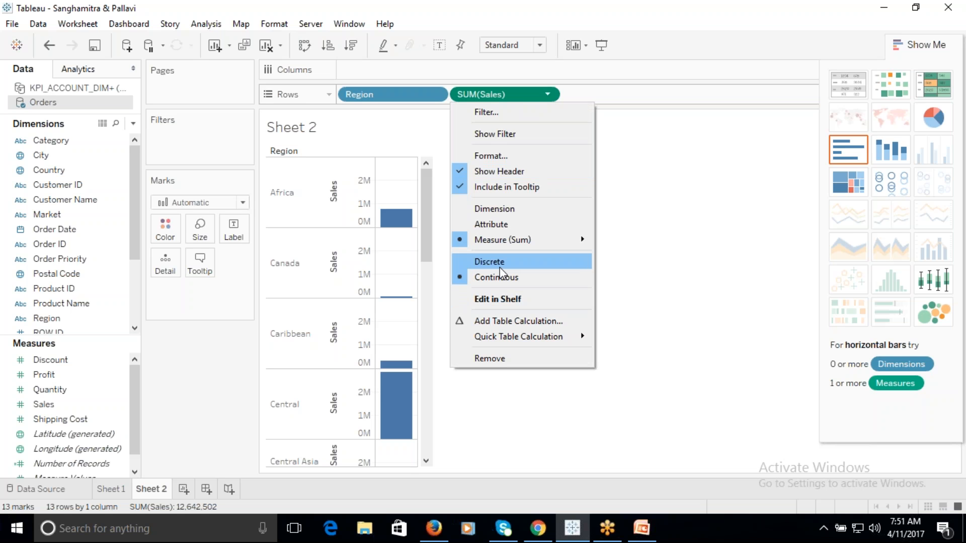
pyautogui.click(498, 95)
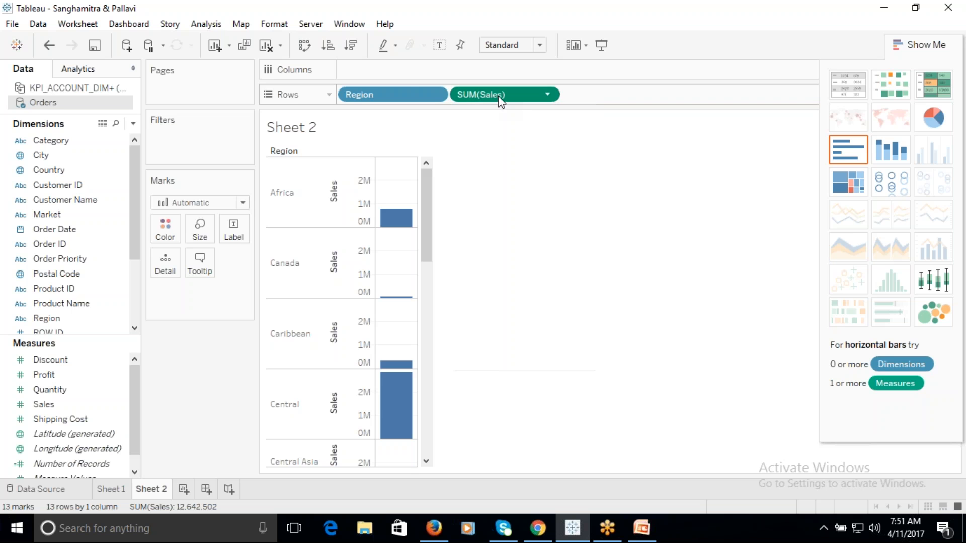
pyautogui.moveTo(491, 91); pyautogui.dragTo(452, 71)
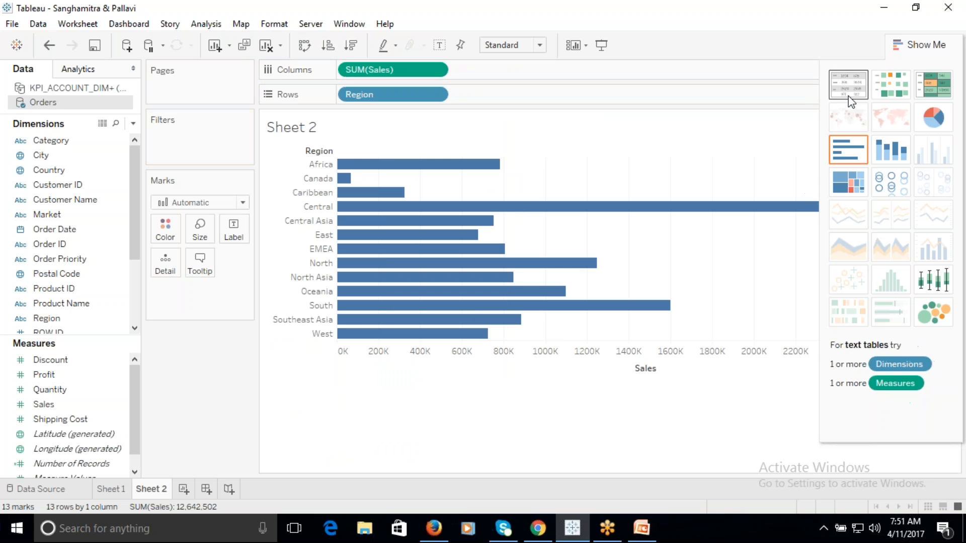
# Move SUM(Sales) from Columns to Rows after Region and make it discrete
pyautogui.moveTo(412, 70); pyautogui.dragTo(493, 93)
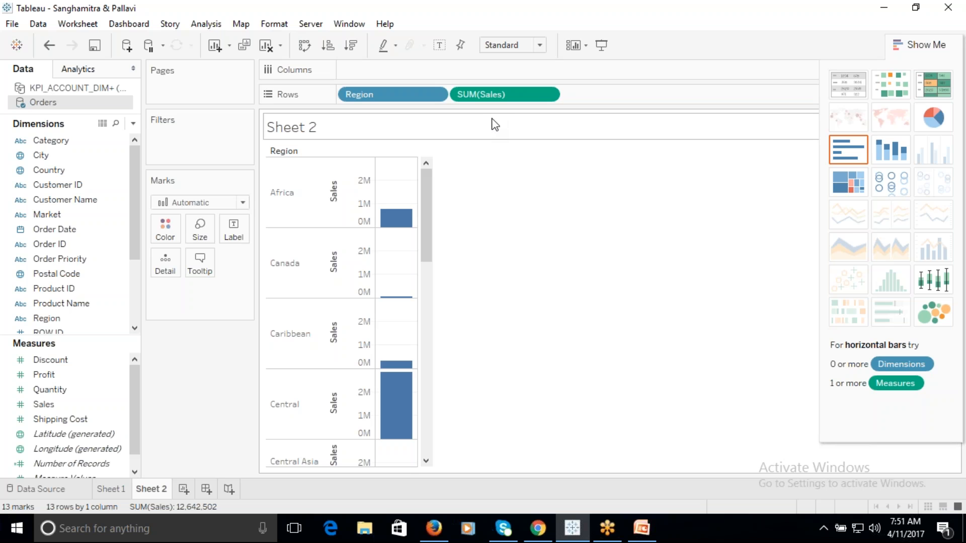
pyautogui.click(548, 94)
pyautogui.click(525, 261)
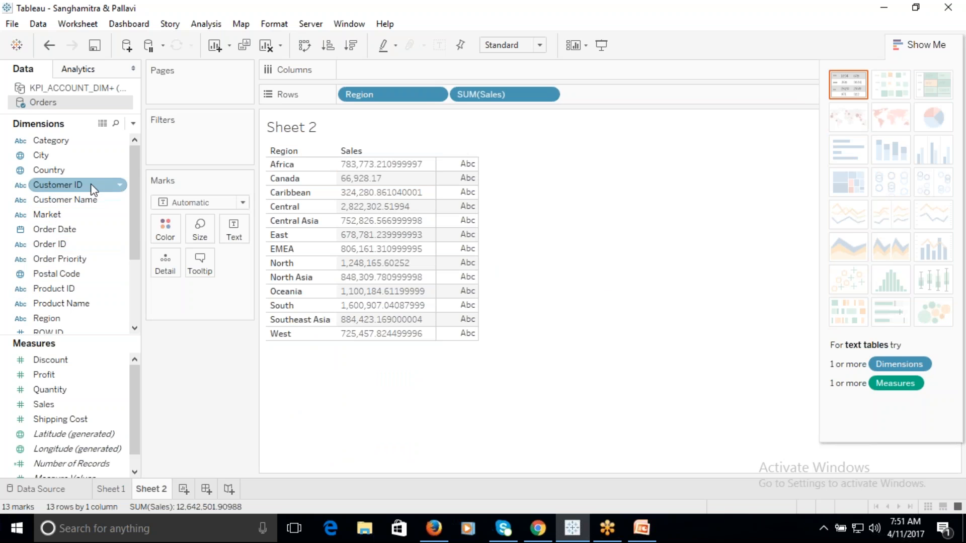
# Add Segment ahead of Region on Rows and look through the rows of all segments
pyautogui.moveTo(134, 235)
pyautogui.mouseDown()
pyautogui.moveTo(134, 261)
pyautogui.moveTo(107, 266)
pyautogui.moveTo(435, 135)
pyautogui.moveTo(426, 110)
pyautogui.moveTo(340, 105)
pyautogui.mouseUp()
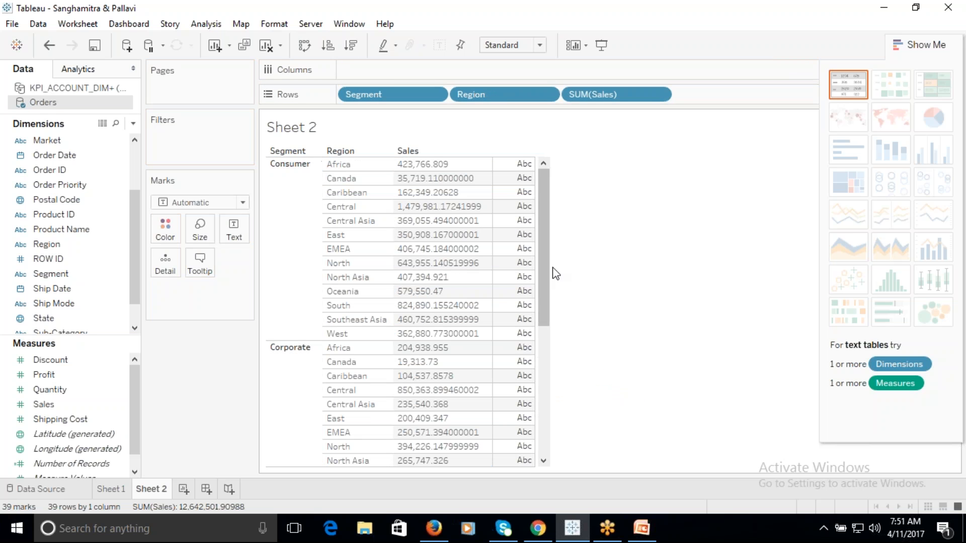
pyautogui.scroll(-5, 542, 257)
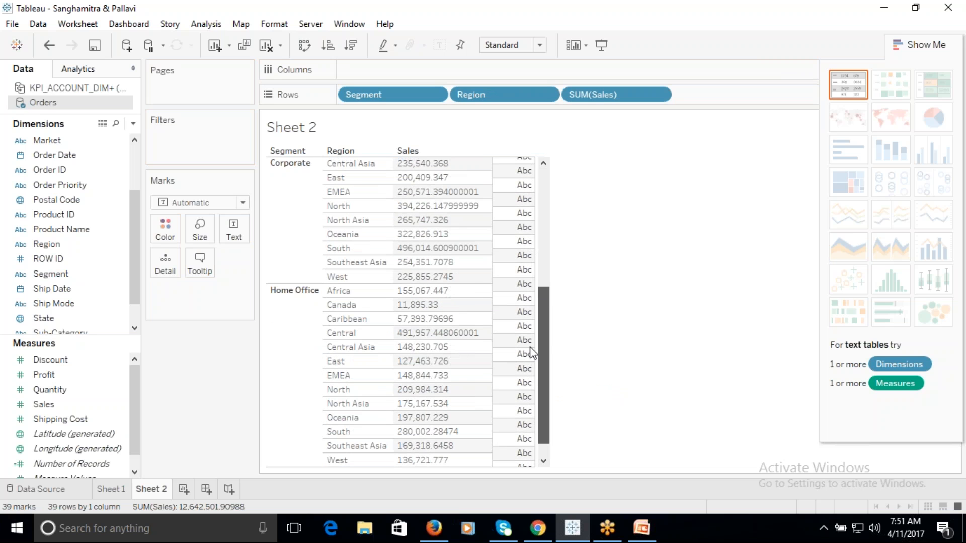
pyautogui.scroll(5, 530, 346)
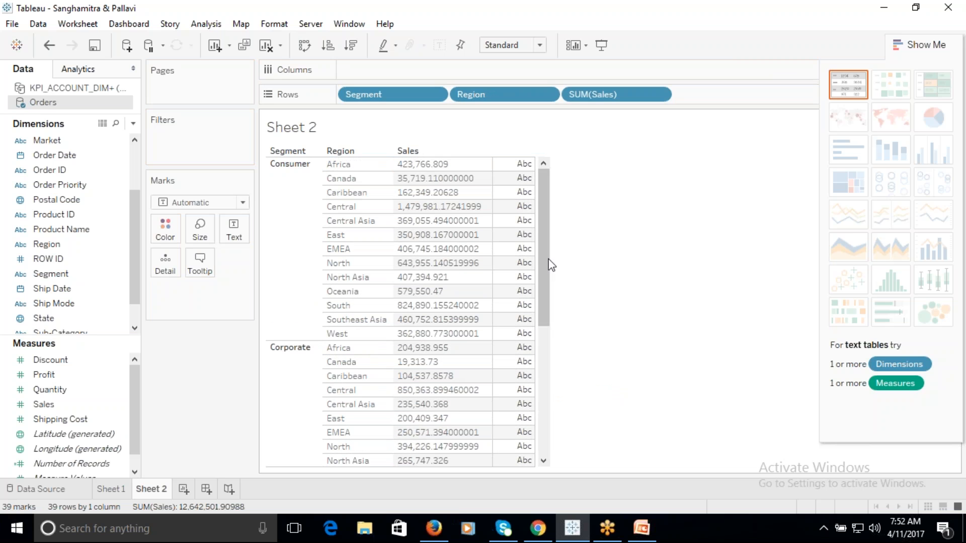
pyautogui.moveTo(541, 250); pyautogui.dragTo(553, 409)
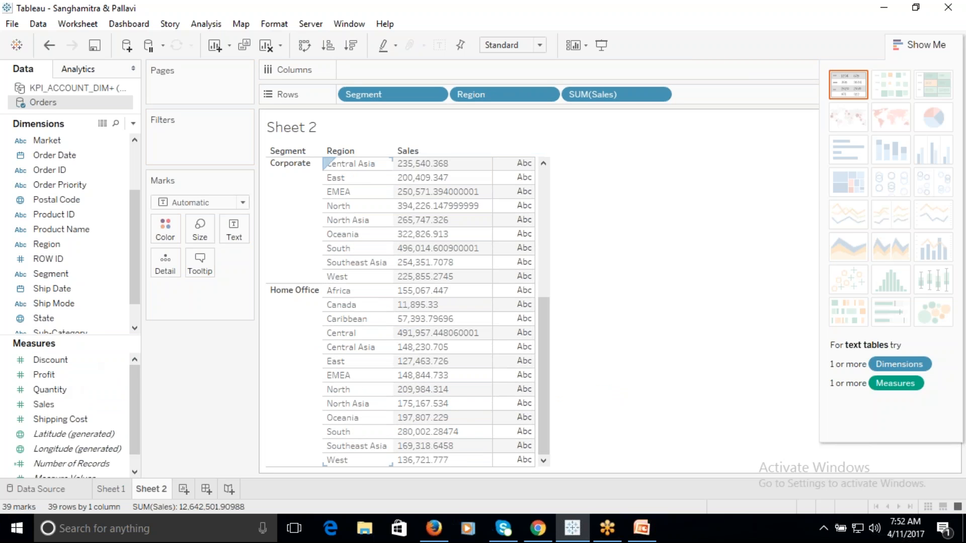
# Check the discrete setting in the SUM(Sales) field's options and return to the start of the table
pyautogui.click(660, 94)
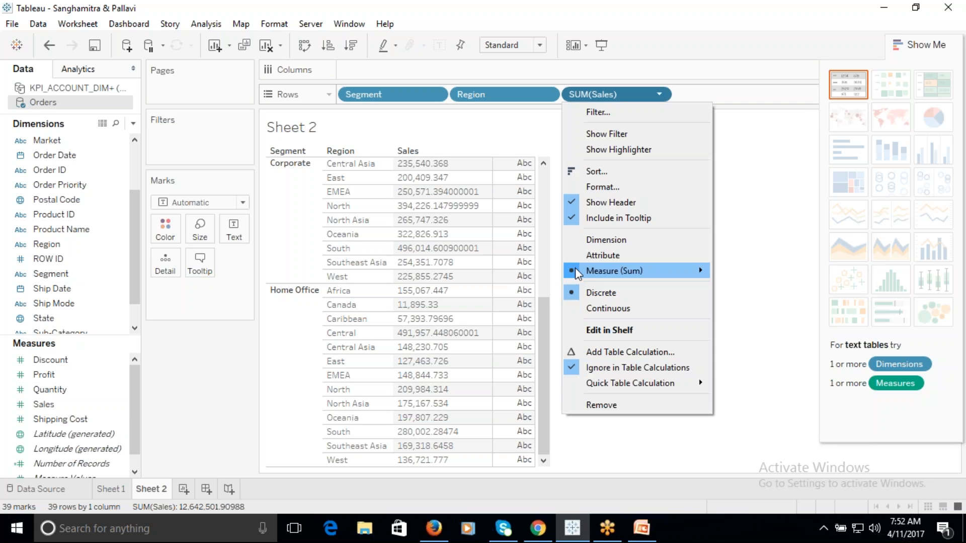
pyautogui.click(767, 169)
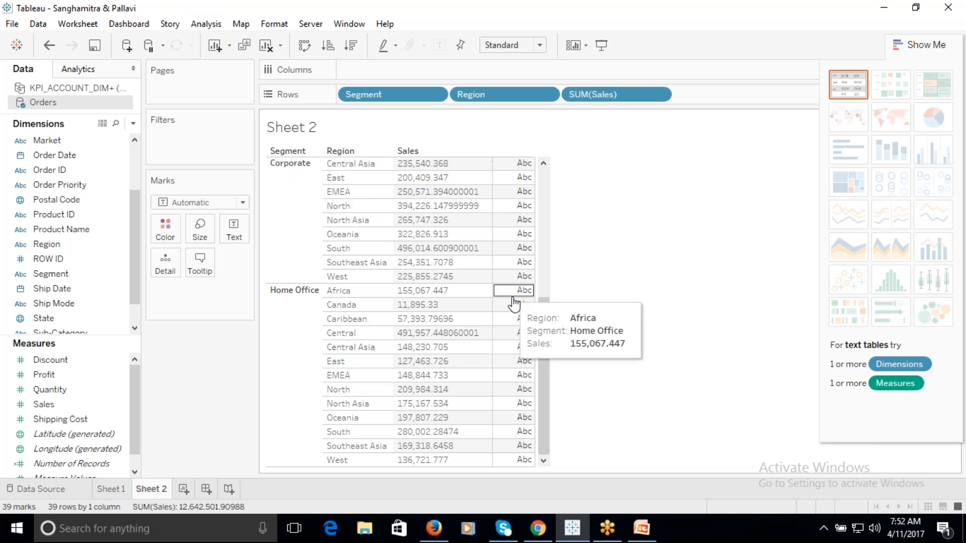
pyautogui.moveTo(550, 320); pyautogui.dragTo(578, 156)
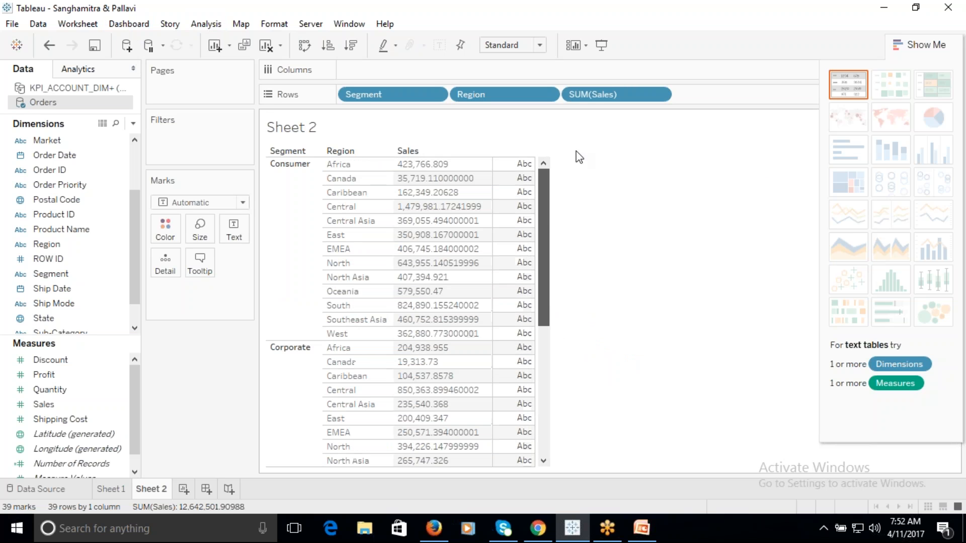
# Turn on column grand totals and add all subtotals to the Segment and Region table
pyautogui.click(207, 26)
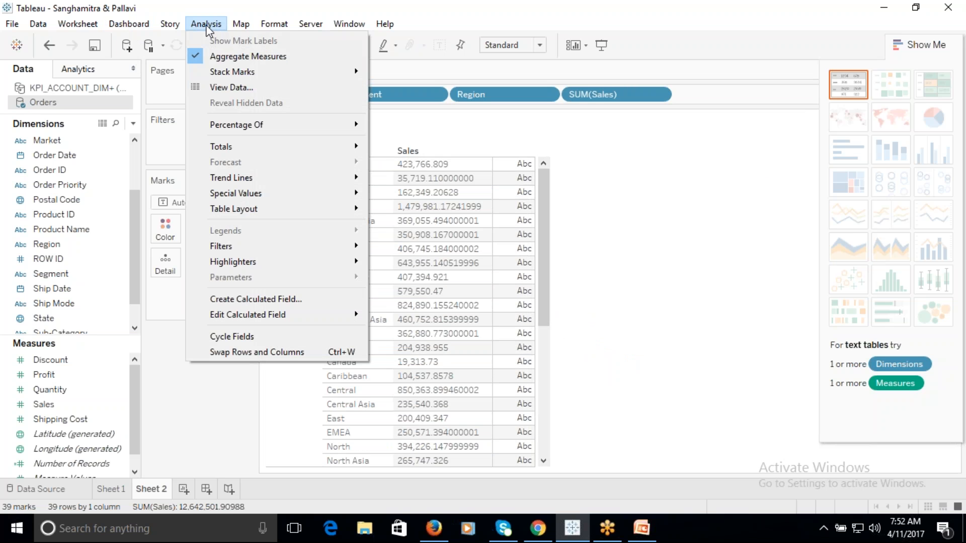
pyautogui.moveTo(221, 147)
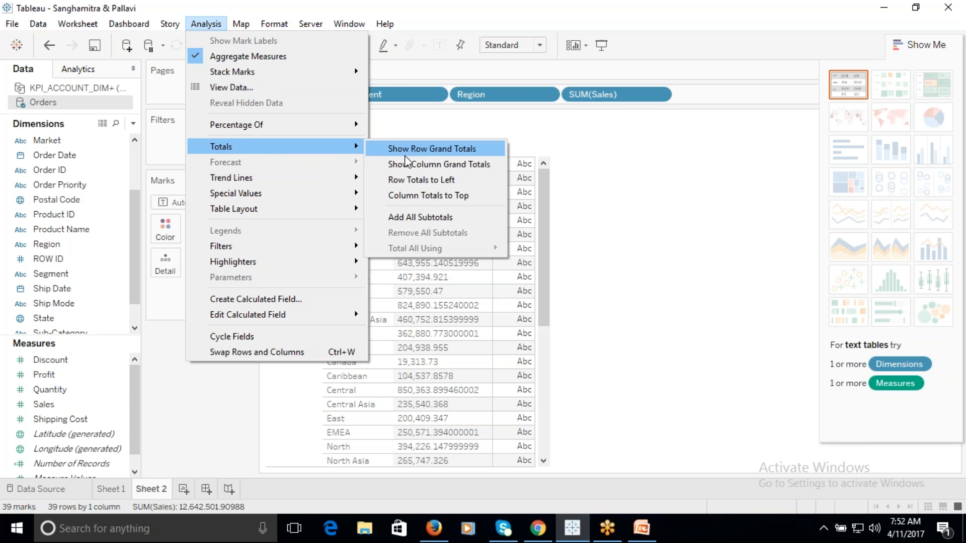
pyautogui.click(424, 160)
pyautogui.click(205, 24)
pyautogui.moveTo(242, 149)
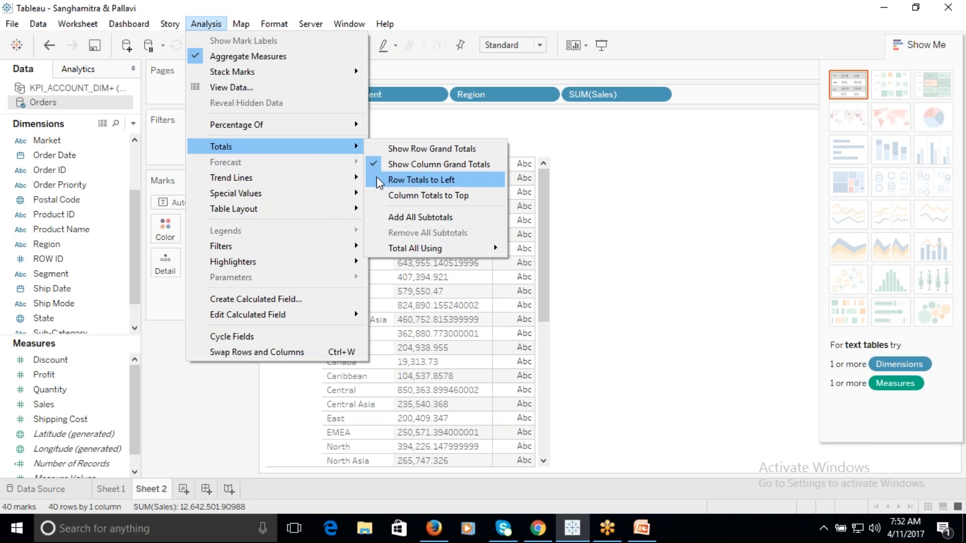
pyautogui.click(404, 217)
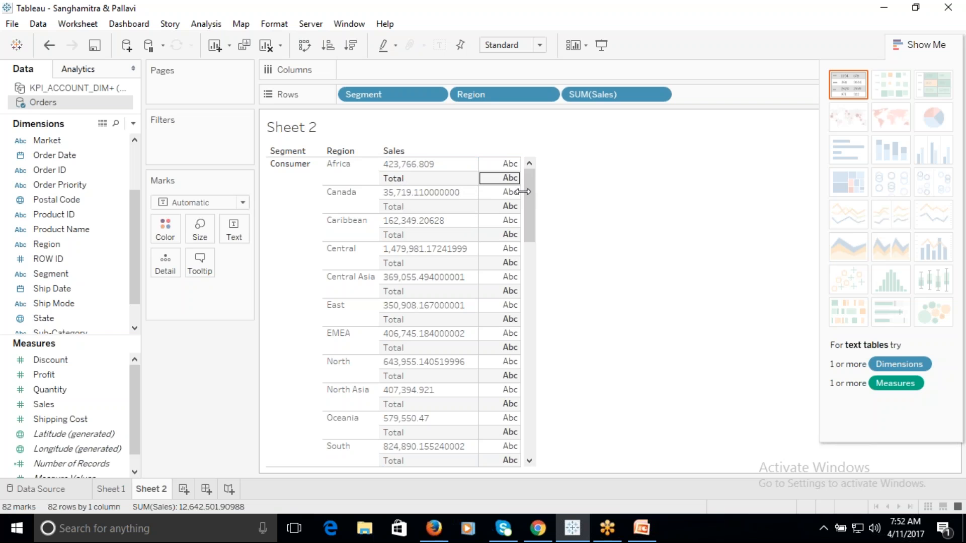
# Review the subtotals and grand total in the table, and check the options of the discrete SUM(Sales) field
pyautogui.moveTo(525, 193); pyautogui.dragTo(493, 445)
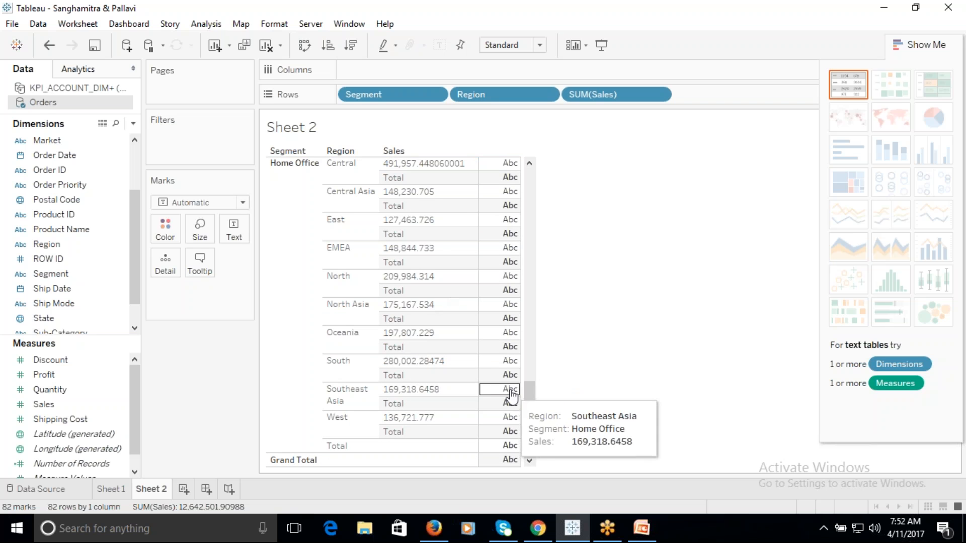
pyautogui.moveTo(534, 410); pyautogui.dragTo(572, 120)
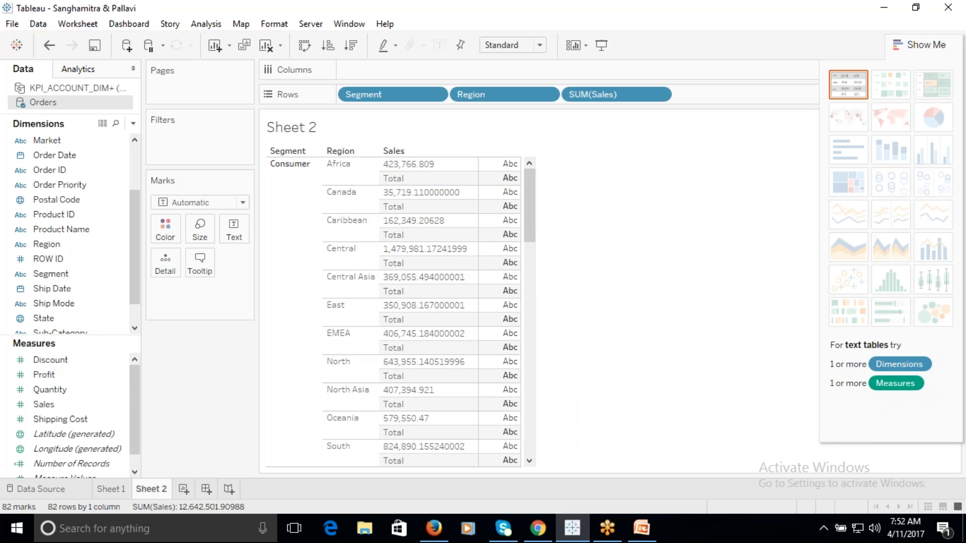
pyautogui.click(660, 97)
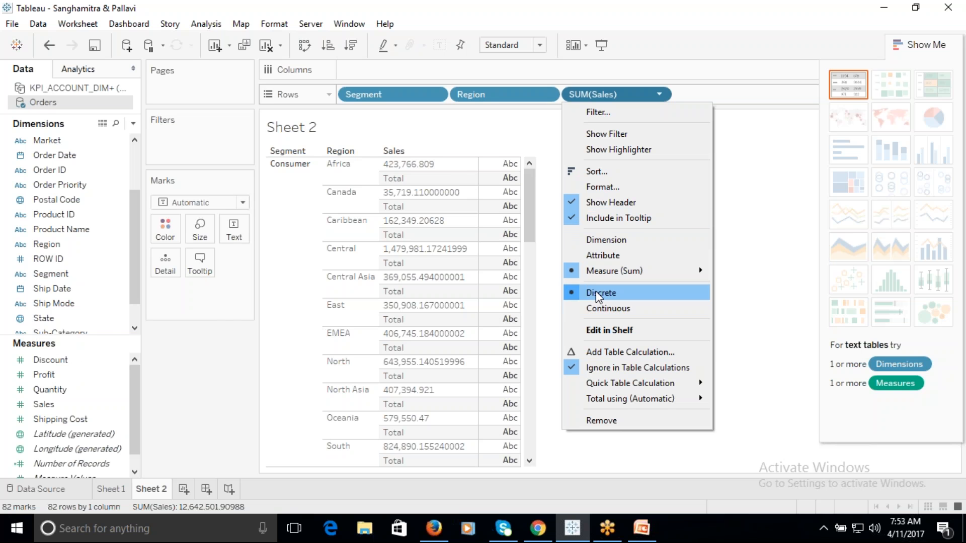
pyautogui.click(727, 196)
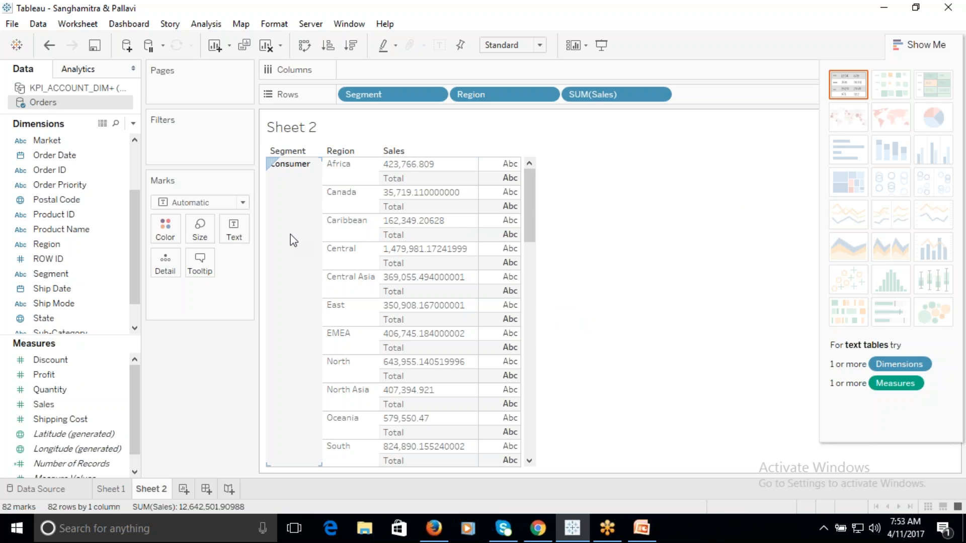
# Check the available mark types, keeping Automatic, and look through the table's total rows again
pyautogui.moveTo(504, 172)
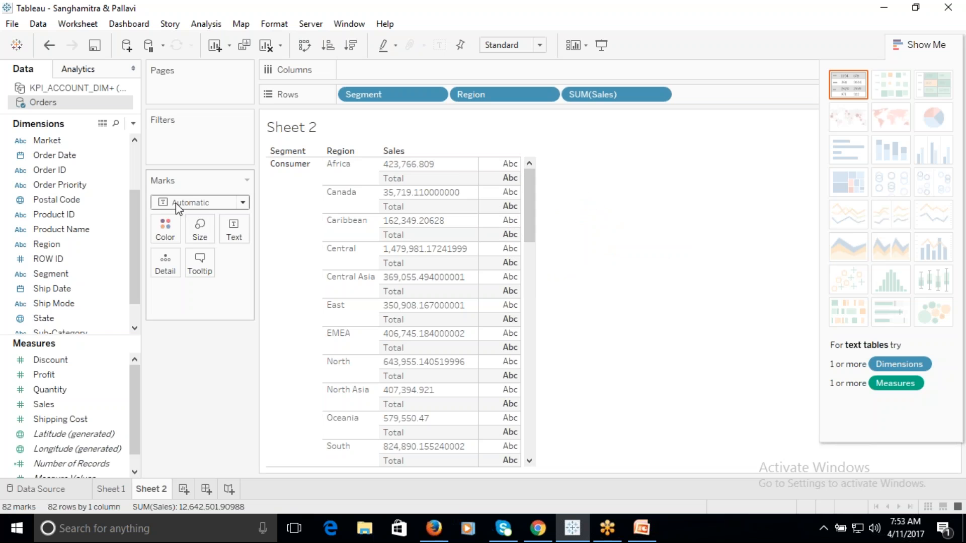
pyautogui.click(242, 202)
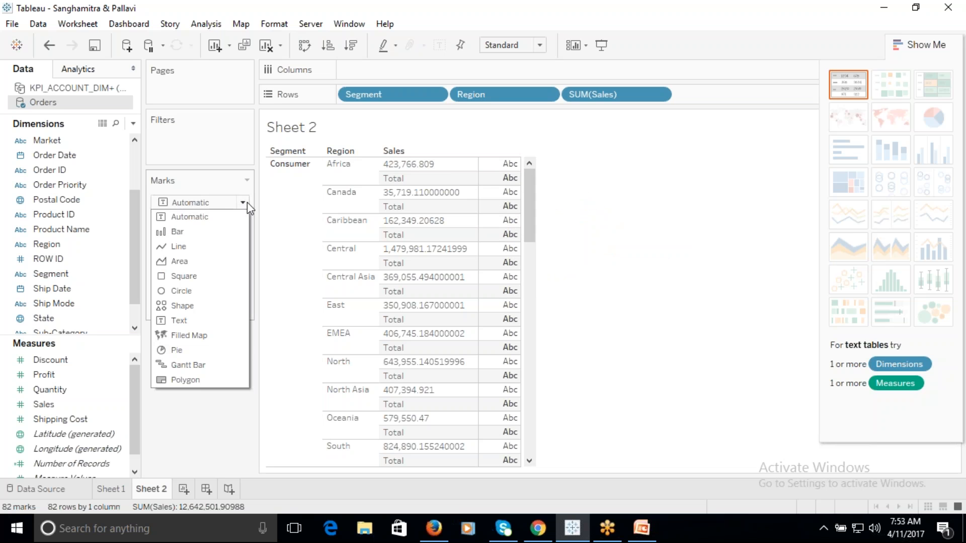
pyautogui.click(190, 215)
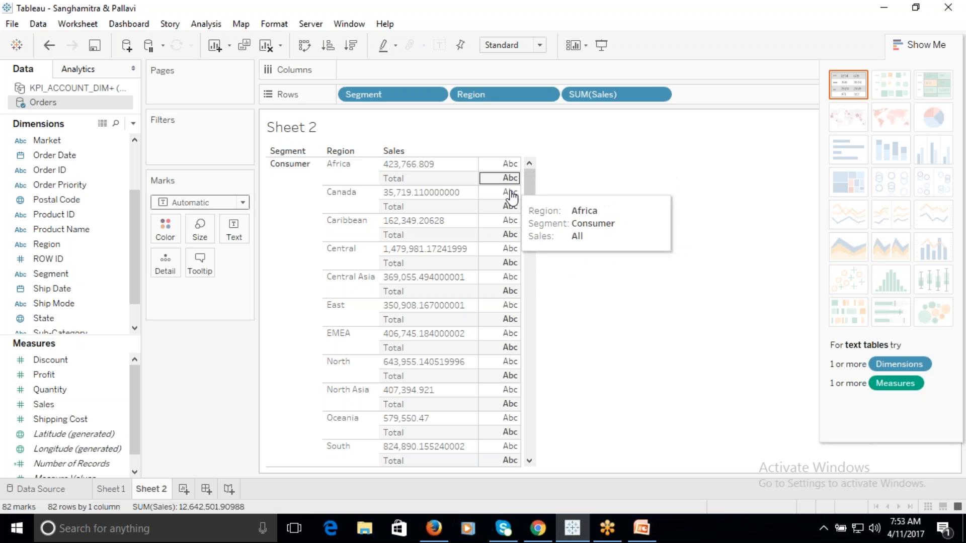
pyautogui.moveTo(524, 215); pyautogui.dragTo(512, 414)
pyautogui.scroll(15, 502, 336)
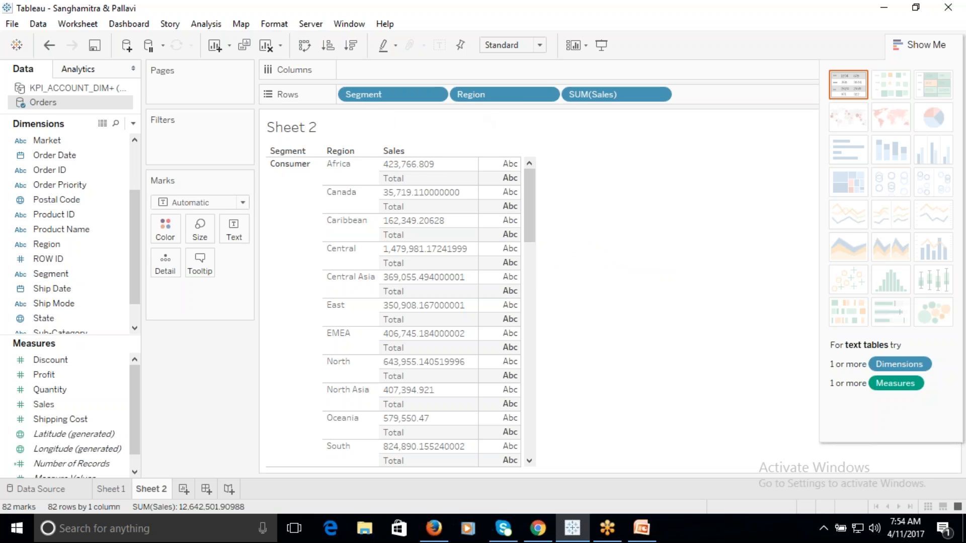
# Replace the discrete SUM(Sales) after Region on Rows with a newly added Sales measure and make it discrete
pyautogui.moveTo(599, 95); pyautogui.dragTo(309, 153)
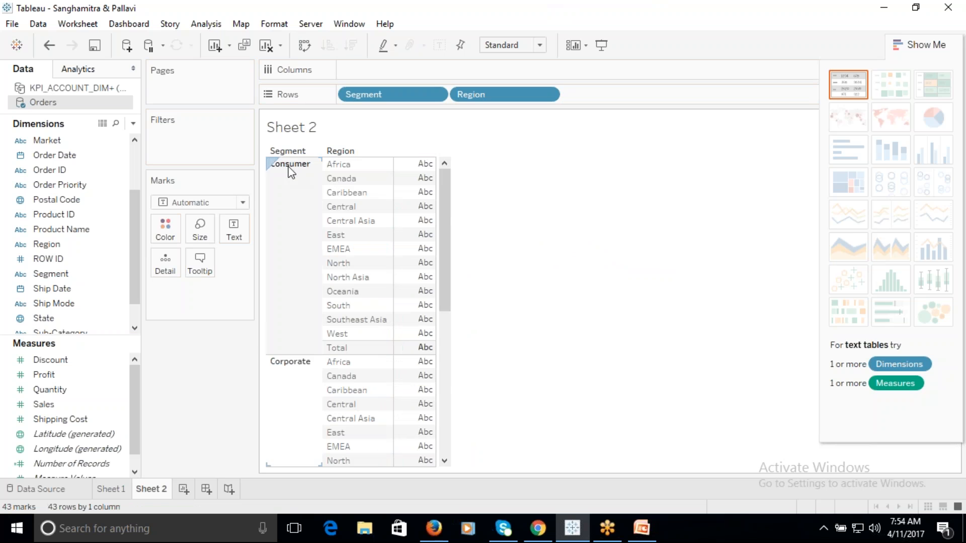
pyautogui.moveTo(43, 404); pyautogui.dragTo(608, 101)
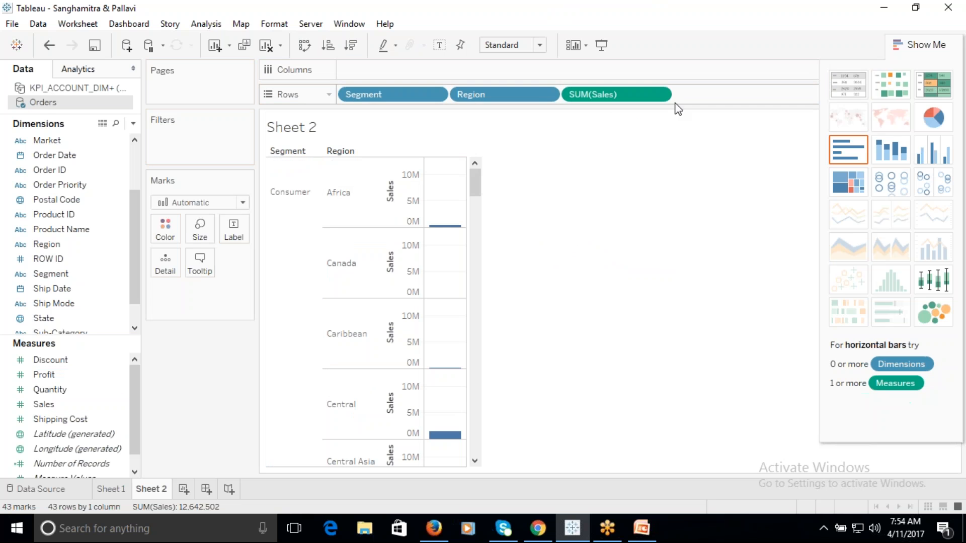
pyautogui.click(659, 94)
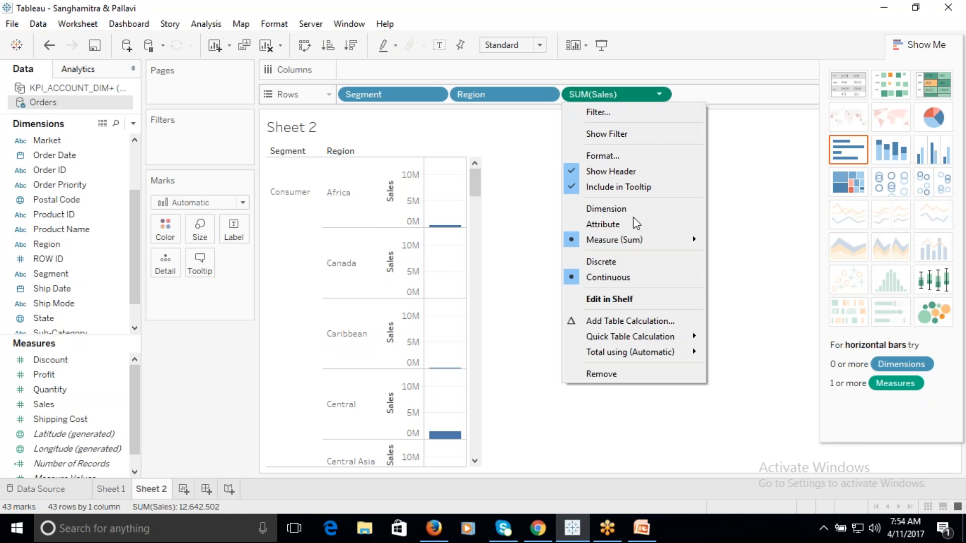
pyautogui.click(601, 261)
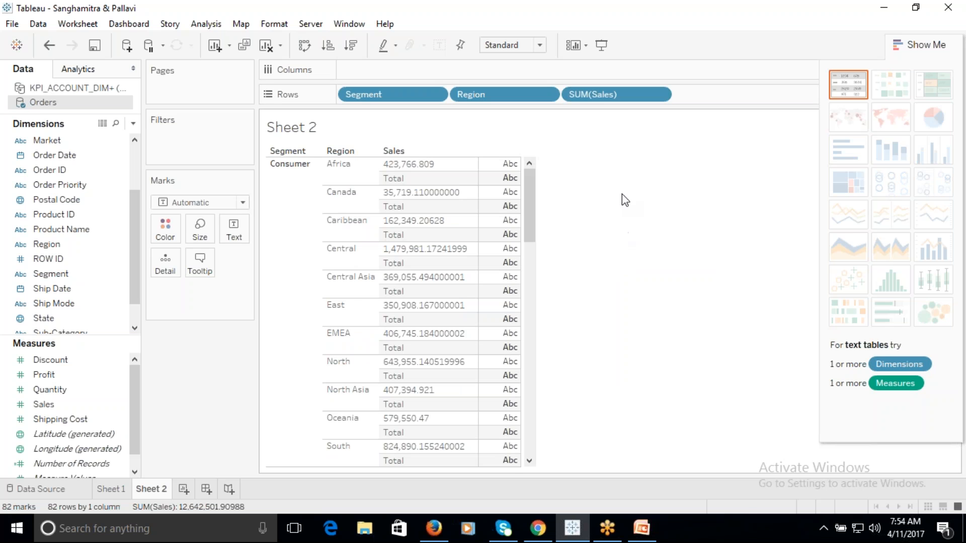
# Clear Sheet 2, and place Ship Mode on Columns and Region on Rows
pyautogui.click(266, 45)
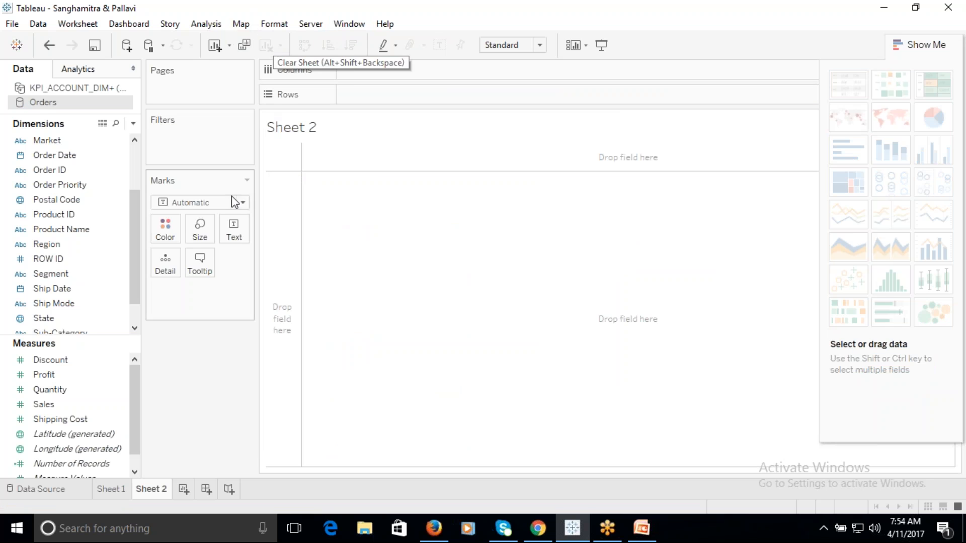
pyautogui.click(55, 318)
pyautogui.click(63, 303)
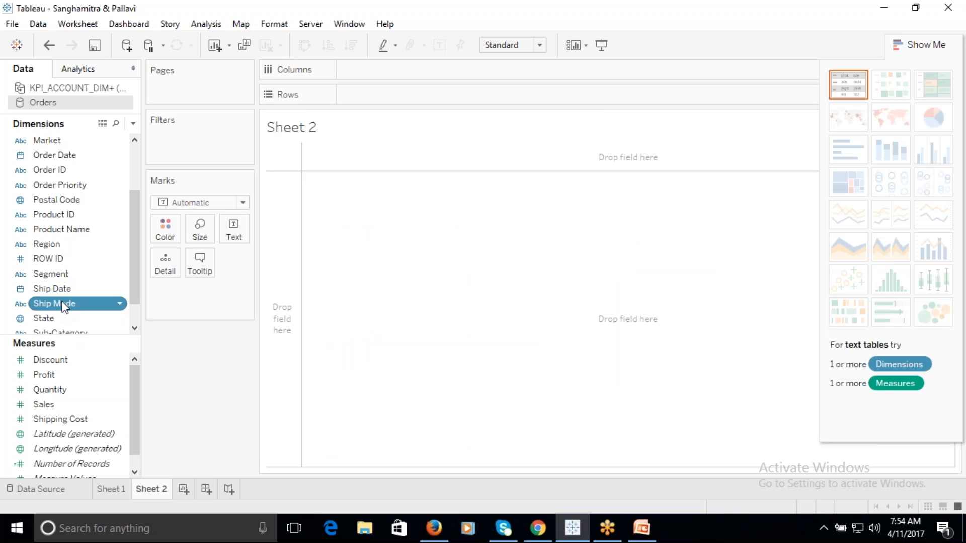
pyautogui.moveTo(62, 303); pyautogui.dragTo(429, 78)
pyautogui.click(52, 274)
pyautogui.click(53, 303)
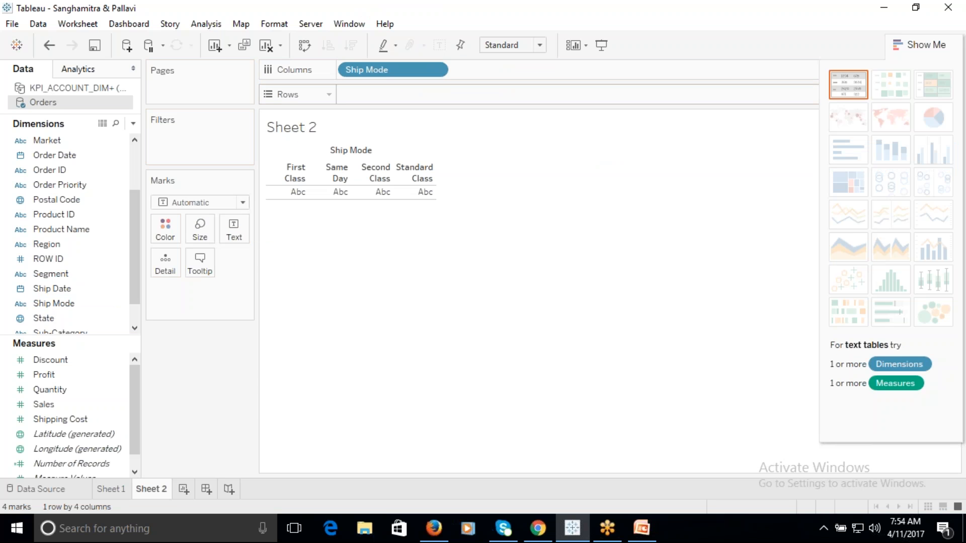
pyautogui.moveTo(50, 245); pyautogui.dragTo(403, 95)
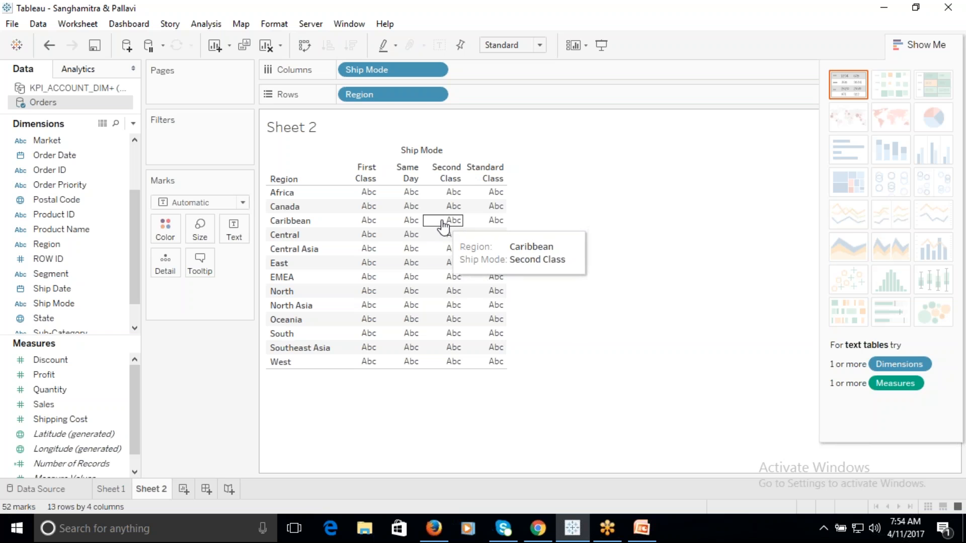
# Move Ship Mode ahead of Region on Rows, fill the table with Sales as text, and review its rows
pyautogui.click(56, 405)
pyautogui.moveTo(56, 406); pyautogui.dragTo(115, 358)
pyautogui.moveTo(381, 70); pyautogui.dragTo(336, 95)
pyautogui.moveTo(56, 409); pyautogui.dragTo(412, 221)
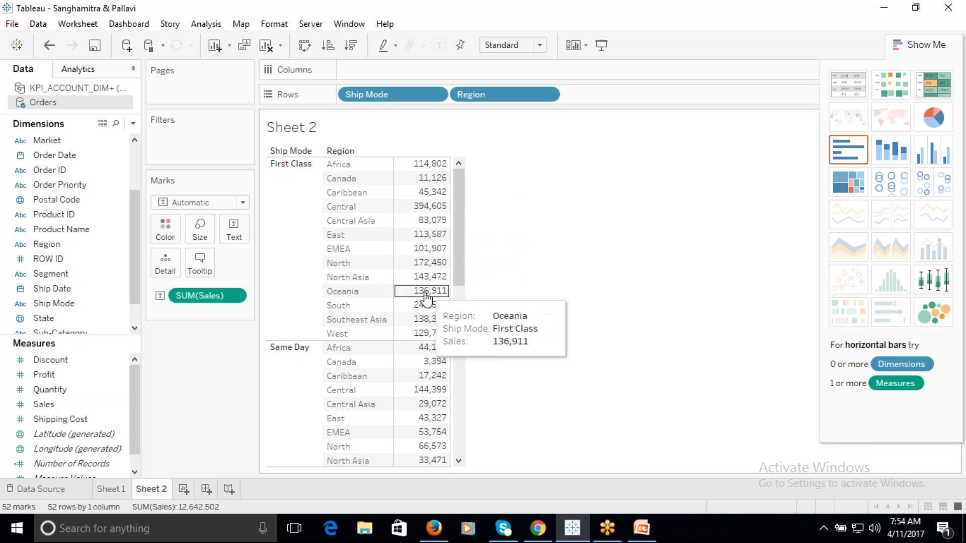
pyautogui.moveTo(459, 239); pyautogui.dragTo(452, 417)
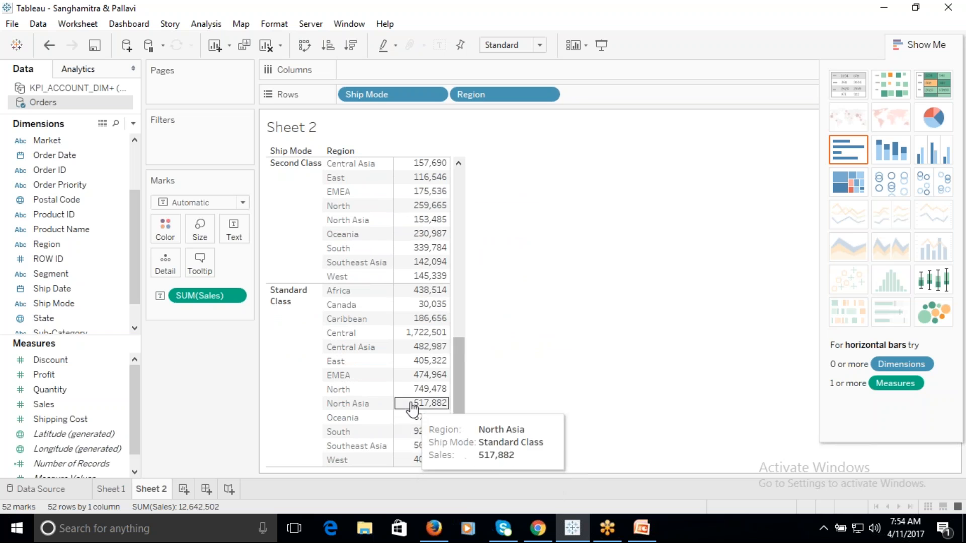
pyautogui.moveTo(457, 388); pyautogui.dragTo(475, 179)
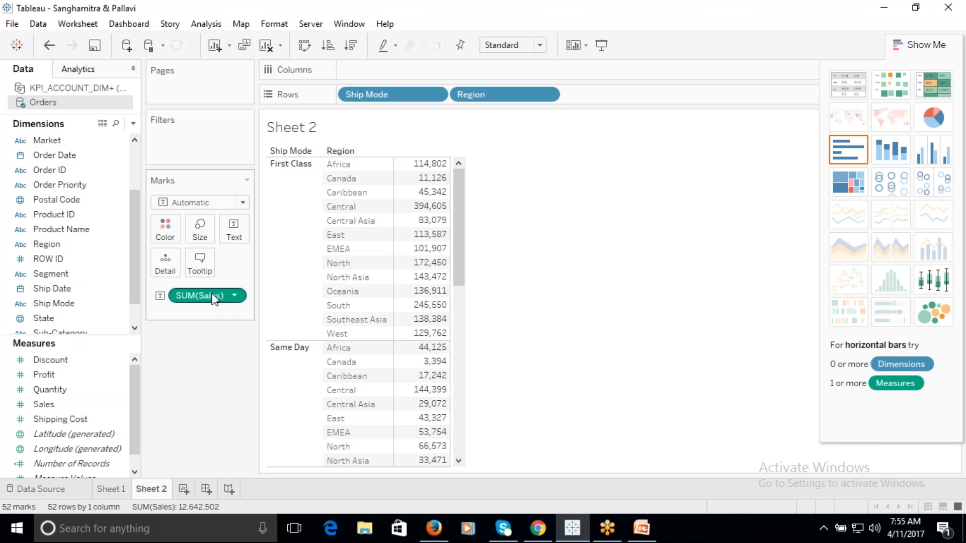
# Replace the Sales text with Profit and Sales together in the table, and take Profit out again
pyautogui.moveTo(212, 297); pyautogui.dragTo(112, 403)
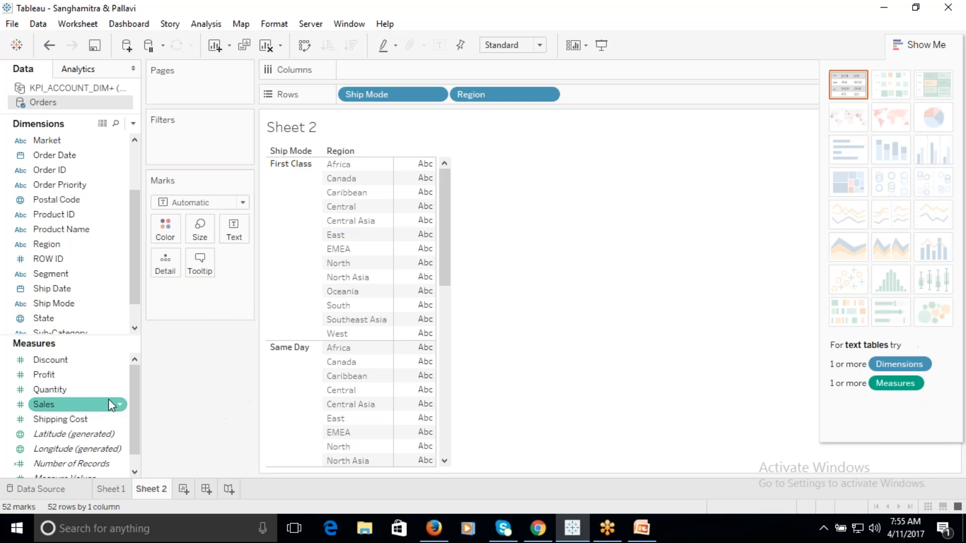
pyautogui.keyDown('ctrl'); pyautogui.click(53, 376); pyautogui.keyUp('ctrl')
pyautogui.moveTo(56, 379); pyautogui.dragTo(491, 200)
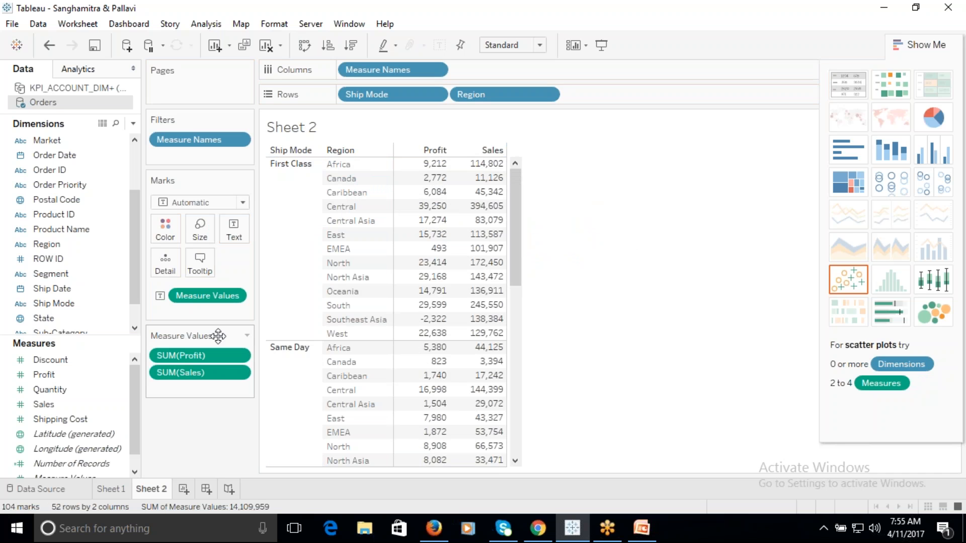
pyautogui.moveTo(198, 352); pyautogui.dragTo(209, 445)
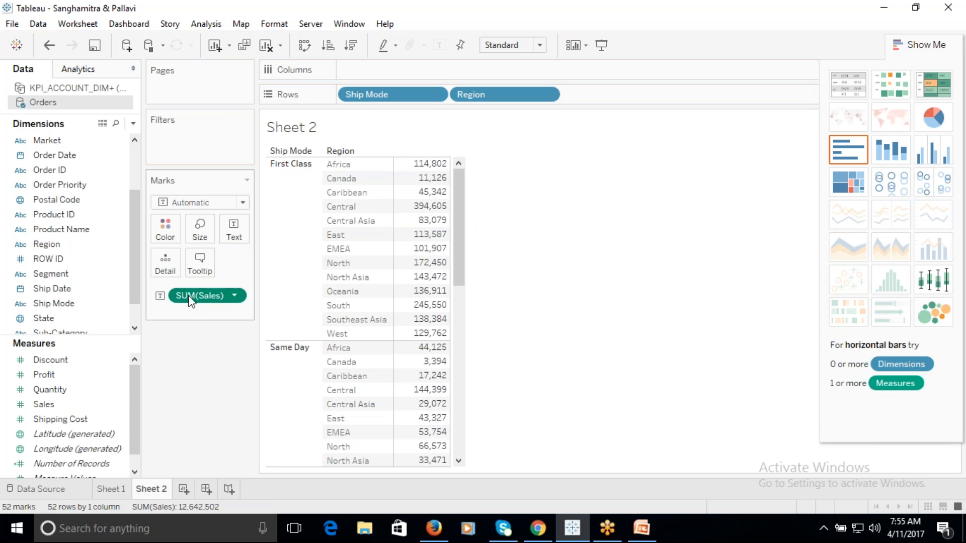
# Remove Sales from the table text and place Measure Names on Columns
pyautogui.moveTo(190, 298); pyautogui.dragTo(191, 410)
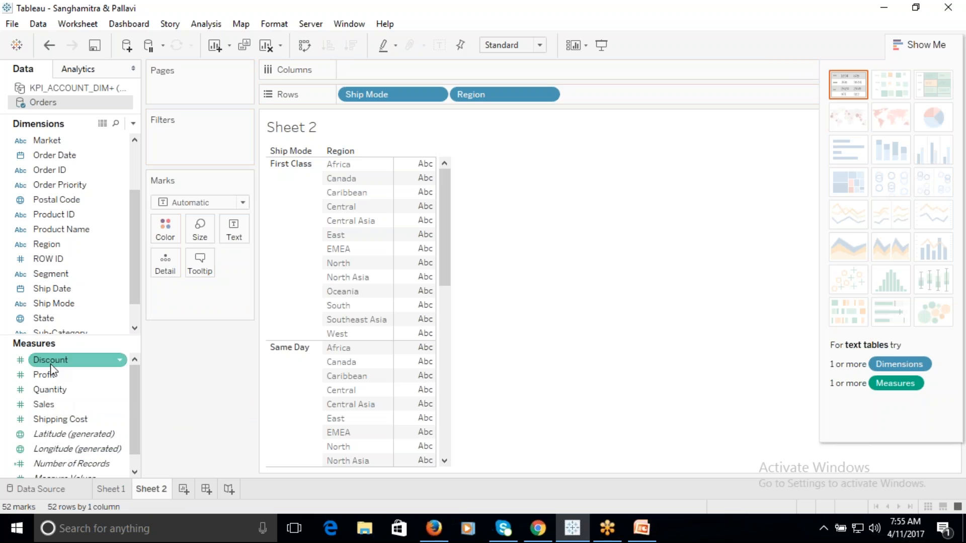
pyautogui.moveTo(134, 224); pyautogui.dragTo(134, 294)
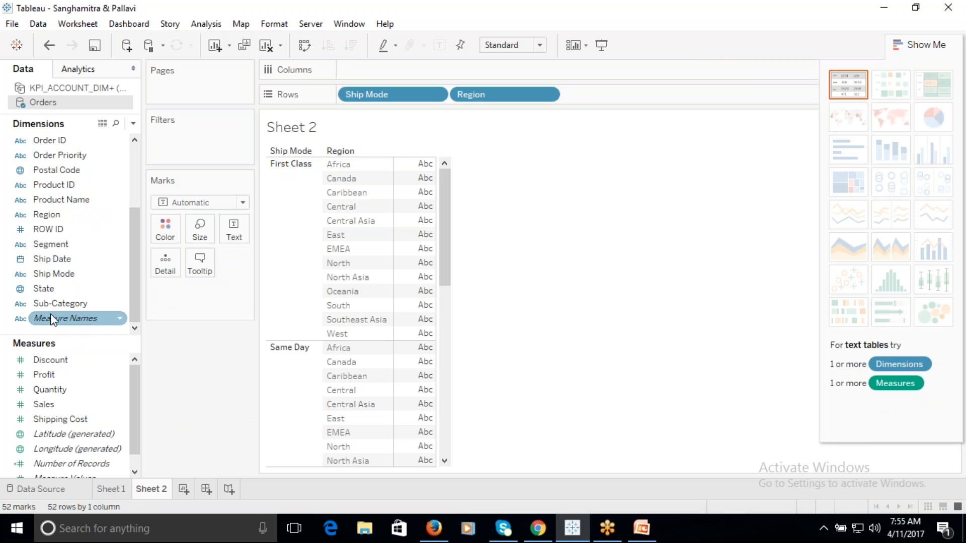
pyautogui.moveTo(72, 323); pyautogui.dragTo(386, 71)
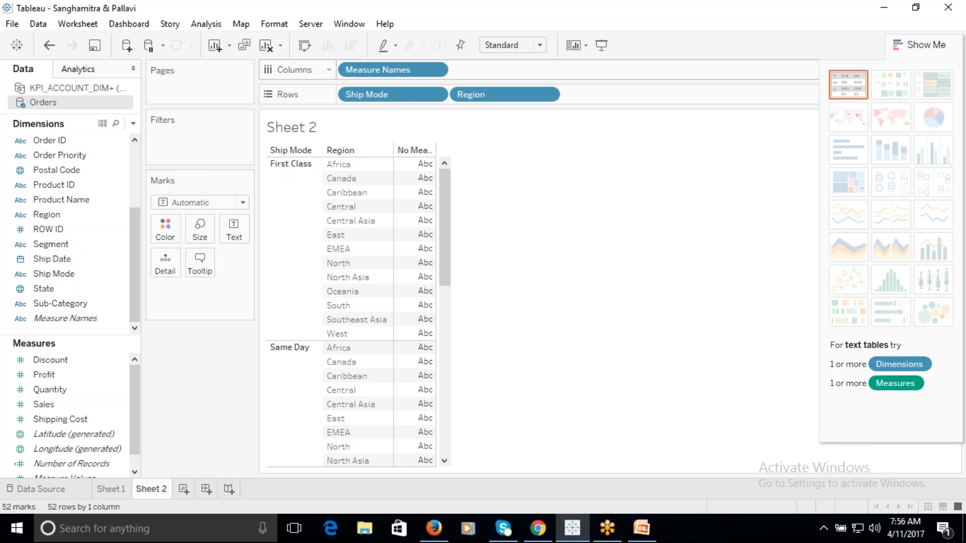
# Filter Measure Names on Columns so that only Sales is included
pyautogui.click(436, 70)
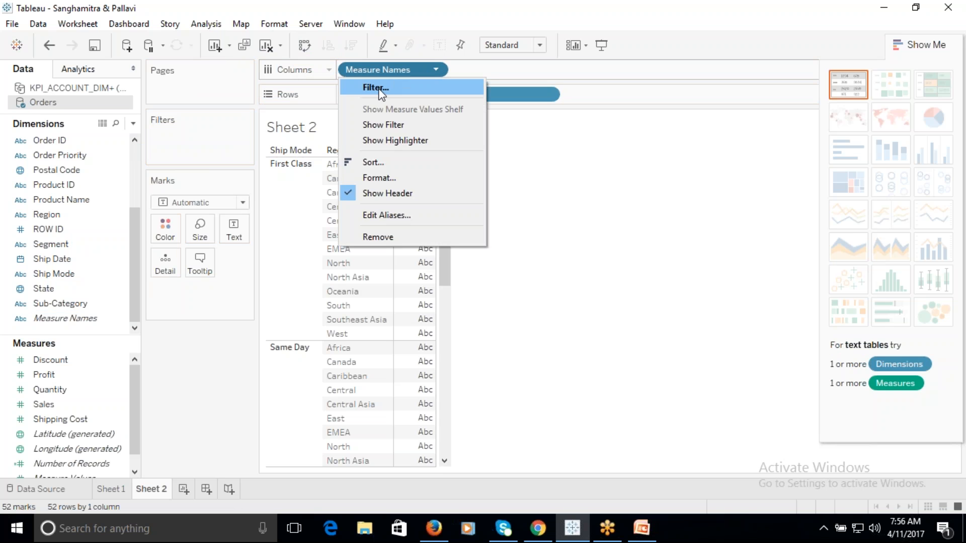
pyautogui.click(436, 69)
pyautogui.click(436, 69)
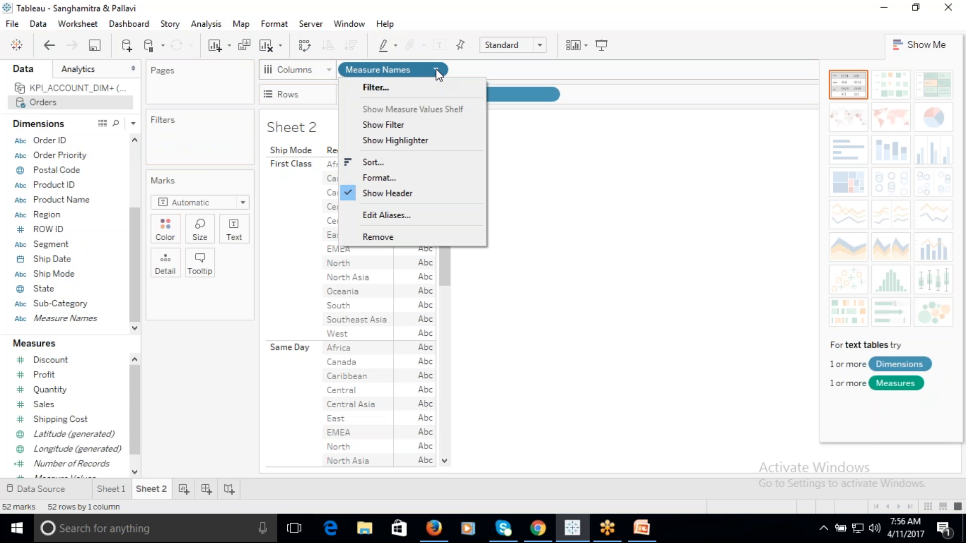
pyautogui.click(379, 89)
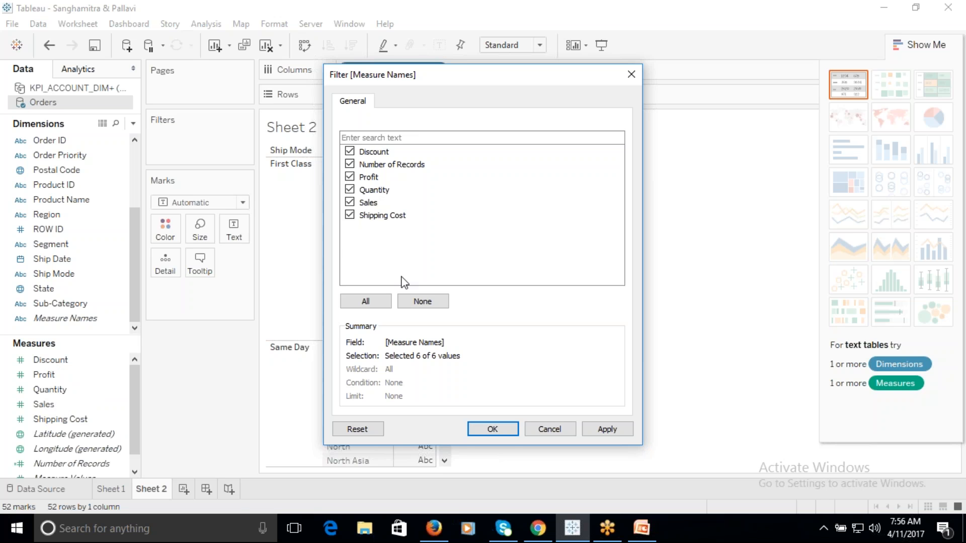
pyautogui.click(423, 302)
pyautogui.click(350, 203)
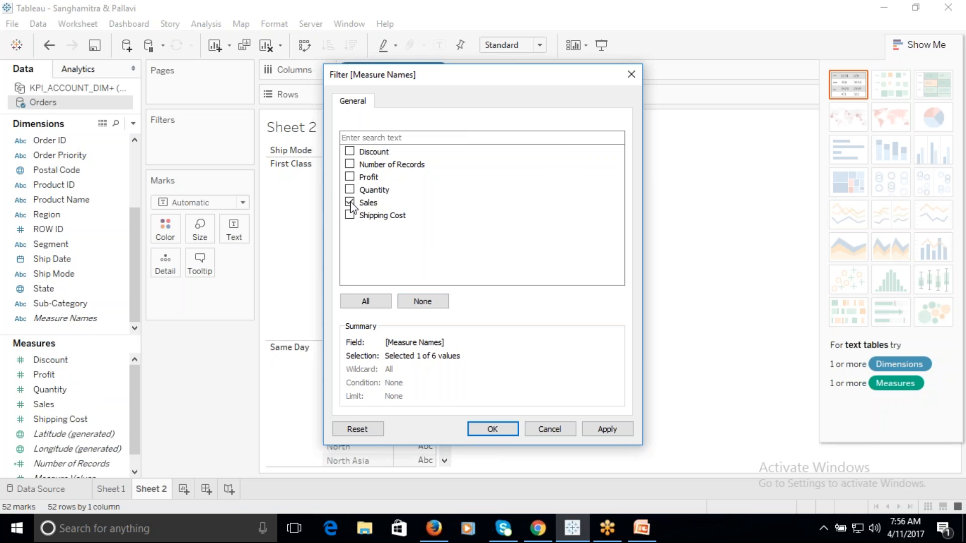
pyautogui.click(493, 429)
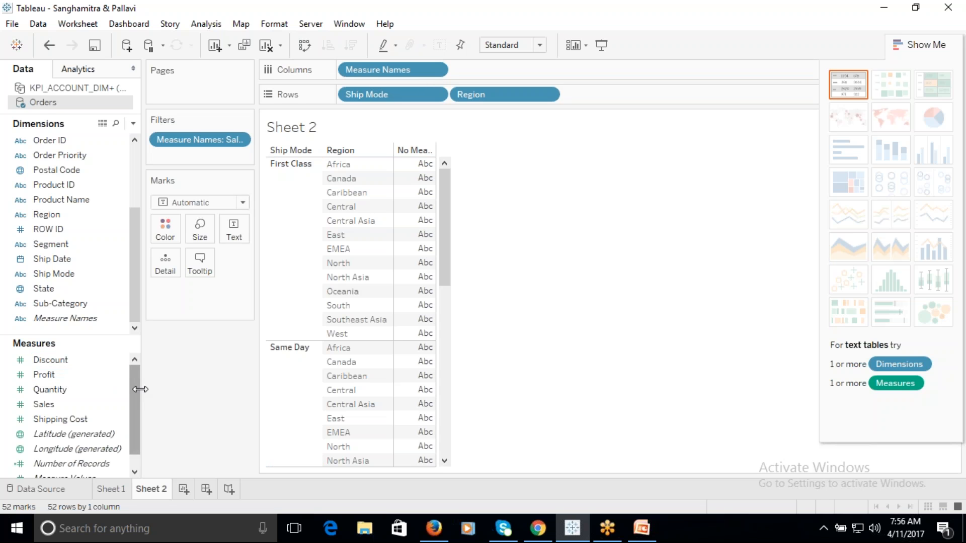
# Fill the Ship Mode and Region table with Measure Values as text
pyautogui.scroll(-1, 133, 394)
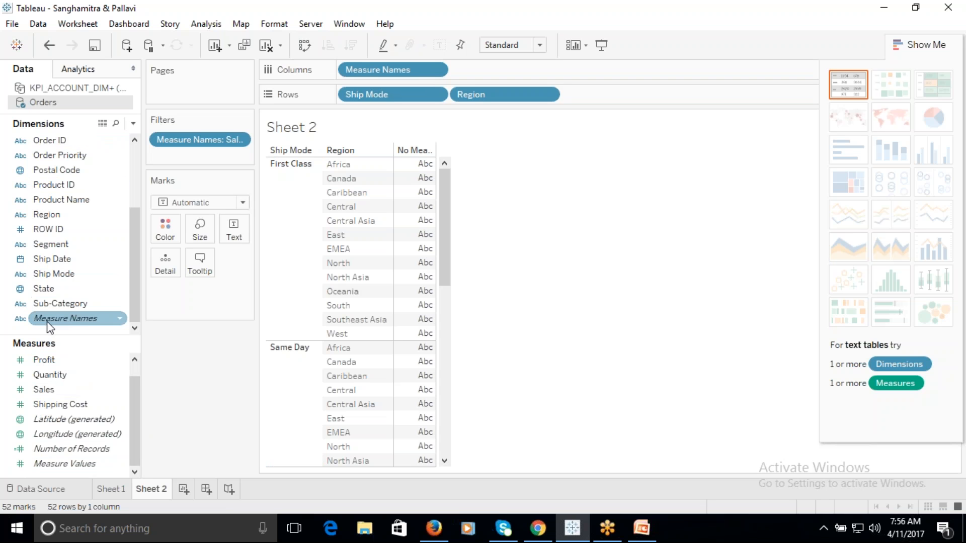
pyautogui.click(43, 463)
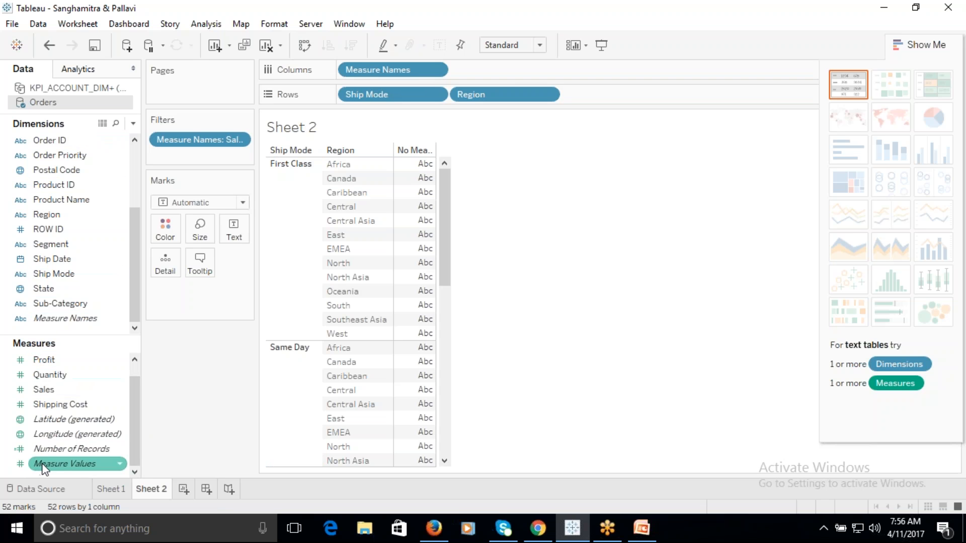
pyautogui.moveTo(55, 467); pyautogui.dragTo(420, 187)
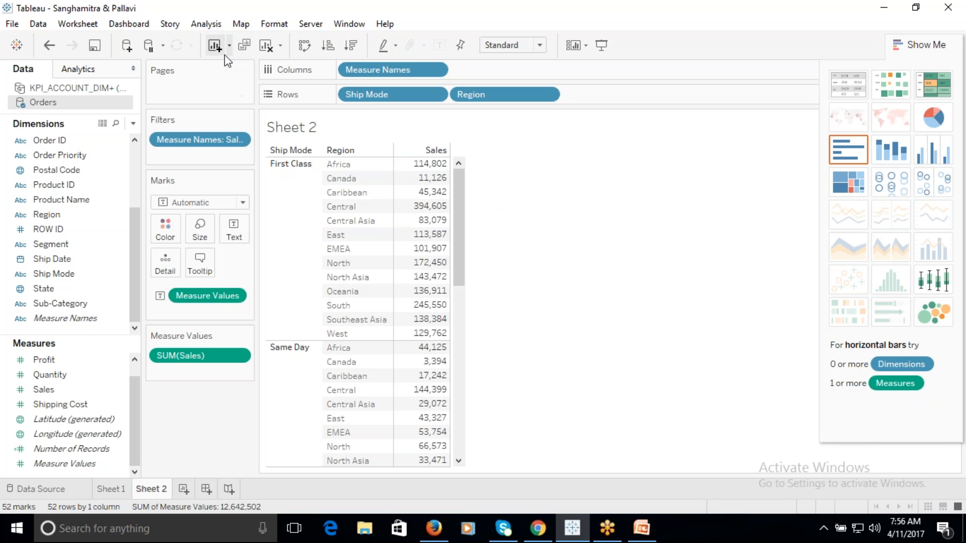
# Remove Measure Names from Columns, Measure Values from the marks, and the Measure Names filter
pyautogui.moveTo(395, 74); pyautogui.dragTo(211, 6)
pyautogui.moveTo(204, 296); pyautogui.dragTo(203, 352)
pyautogui.moveTo(200, 139); pyautogui.dragTo(300, 295)
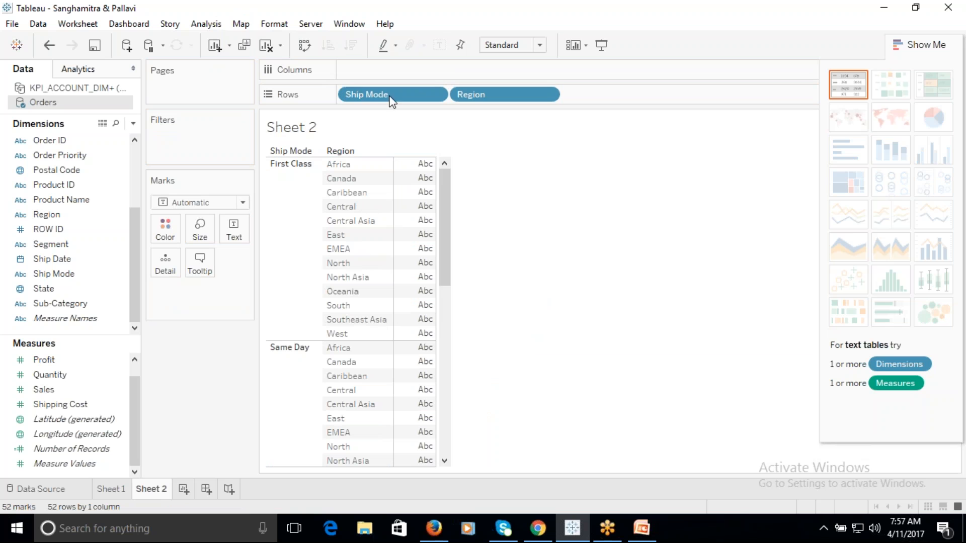
# Select Sales and Profit together and place both in the body of the table
pyautogui.moveTo(395, 166)
pyautogui.click(98, 388)
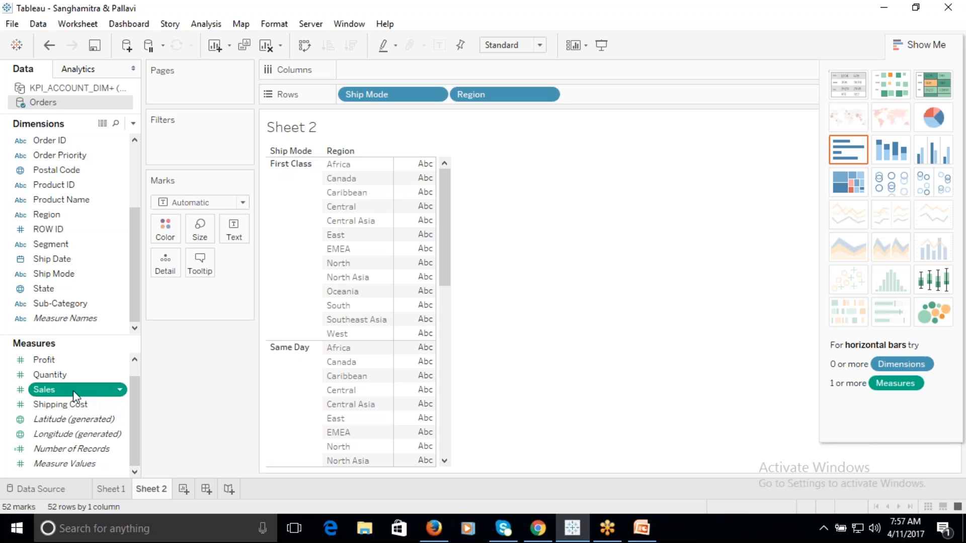
pyautogui.keyDown('ctrl'); pyautogui.click(62, 360); pyautogui.keyUp('ctrl')
pyautogui.moveTo(78, 351); pyautogui.dragTo(420, 235)
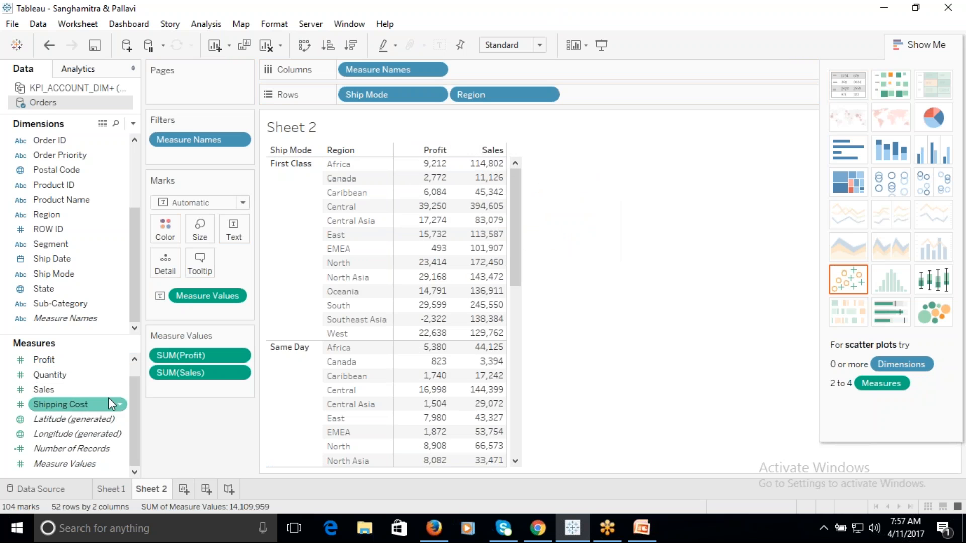
# Take Profit and Sales out of the table, and place Measure Names on Columns
pyautogui.moveTo(195, 357); pyautogui.dragTo(146, 363)
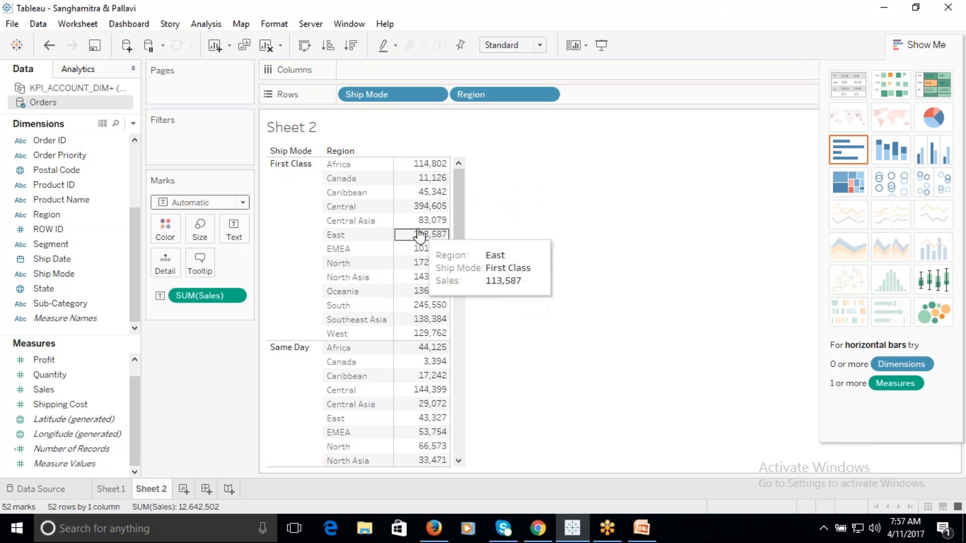
pyautogui.moveTo(207, 295); pyautogui.dragTo(215, 402)
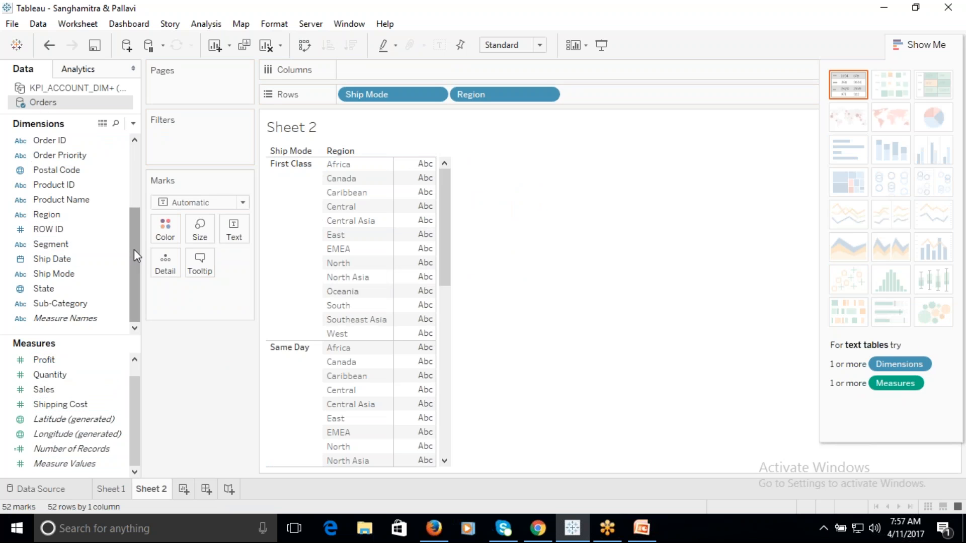
pyautogui.click(76, 321)
pyautogui.moveTo(76, 322); pyautogui.dragTo(347, 69)
# Restrict the Measure Names filter to Sales only, clearing all other measures
pyautogui.click(436, 69)
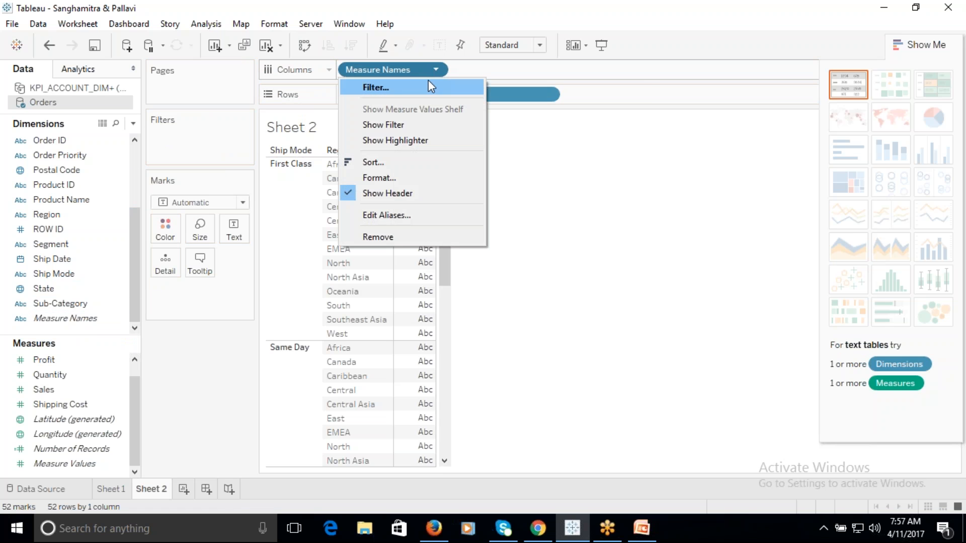
pyautogui.click(429, 87)
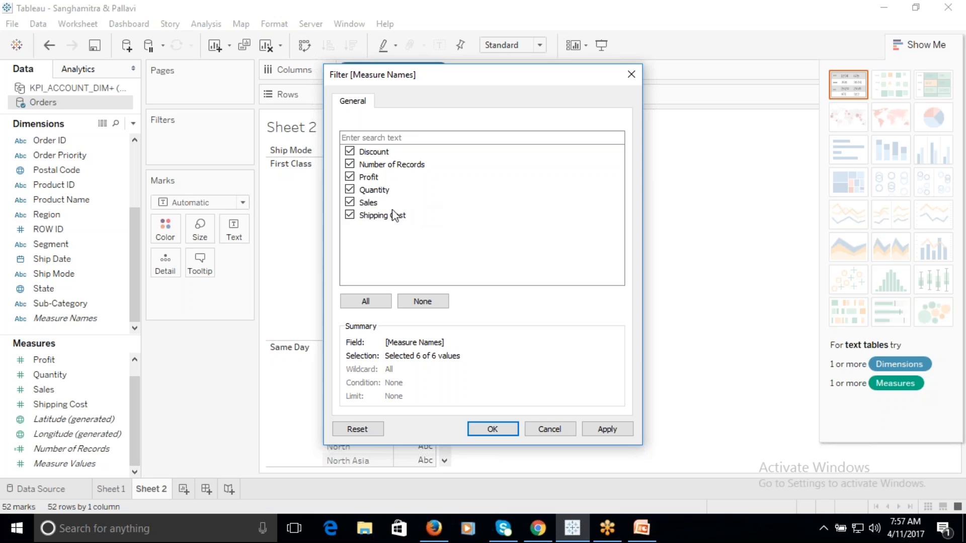
pyautogui.click(433, 304)
pyautogui.click(350, 203)
pyautogui.click(492, 430)
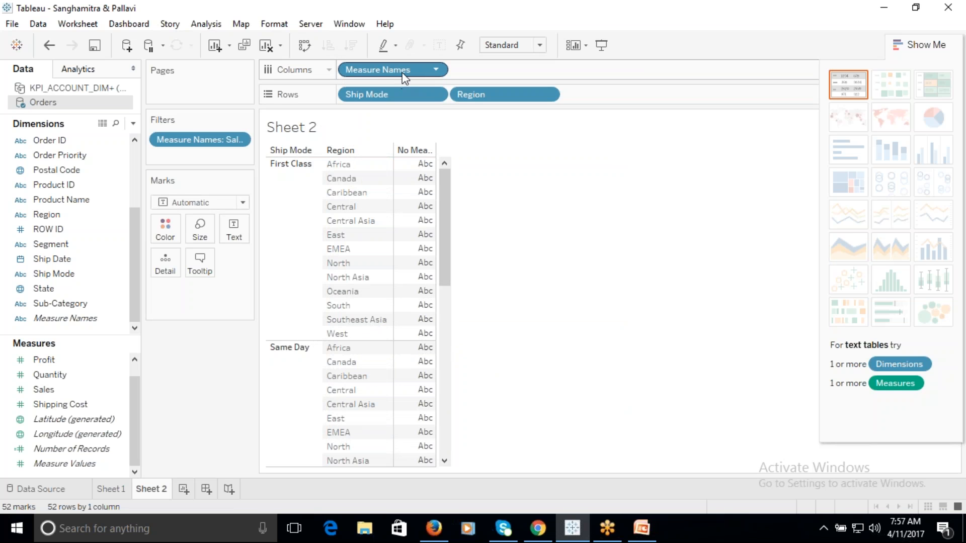
pyautogui.moveTo(403, 75); pyautogui.dragTo(382, 70)
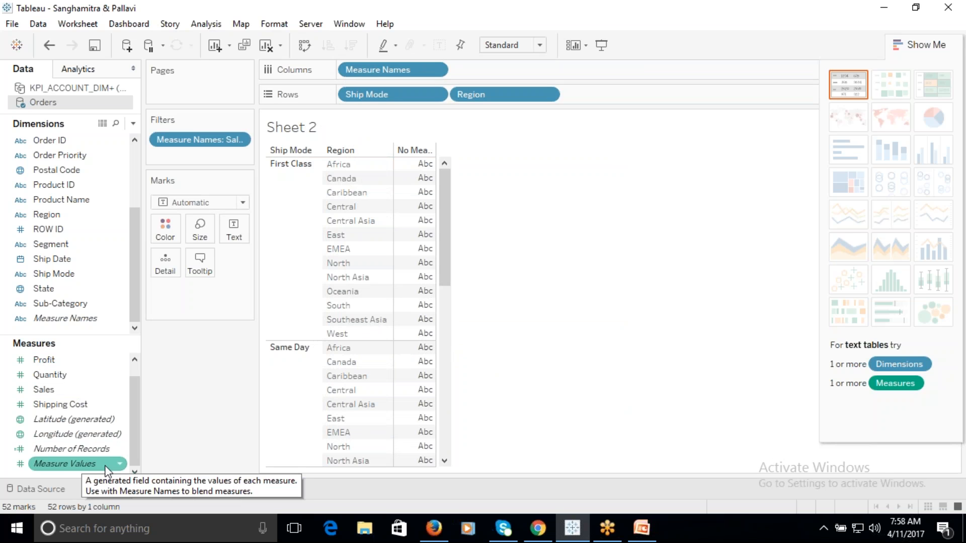
# Place Measure Values in the body of the table as text
pyautogui.click(62, 466)
pyautogui.moveTo(63, 466); pyautogui.dragTo(418, 225)
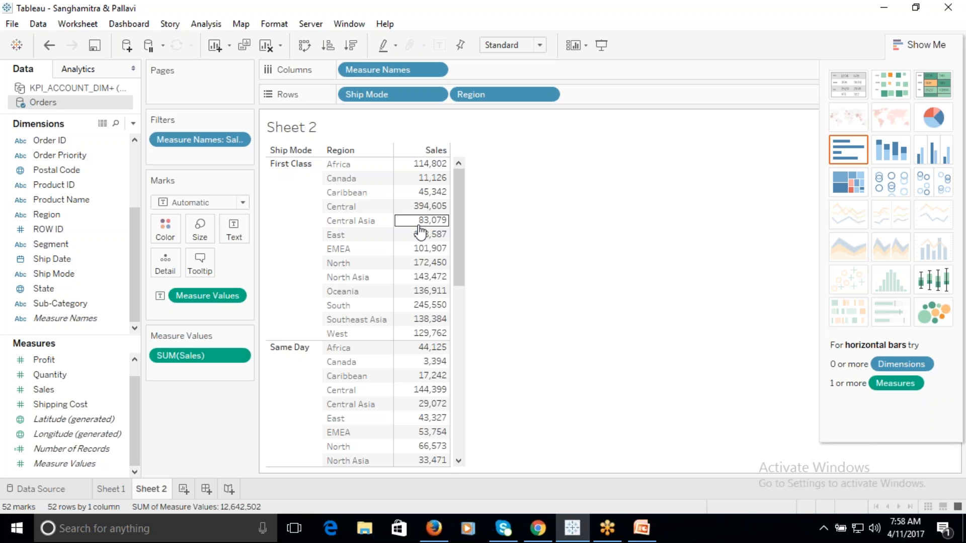
pyautogui.moveTo(419, 229)
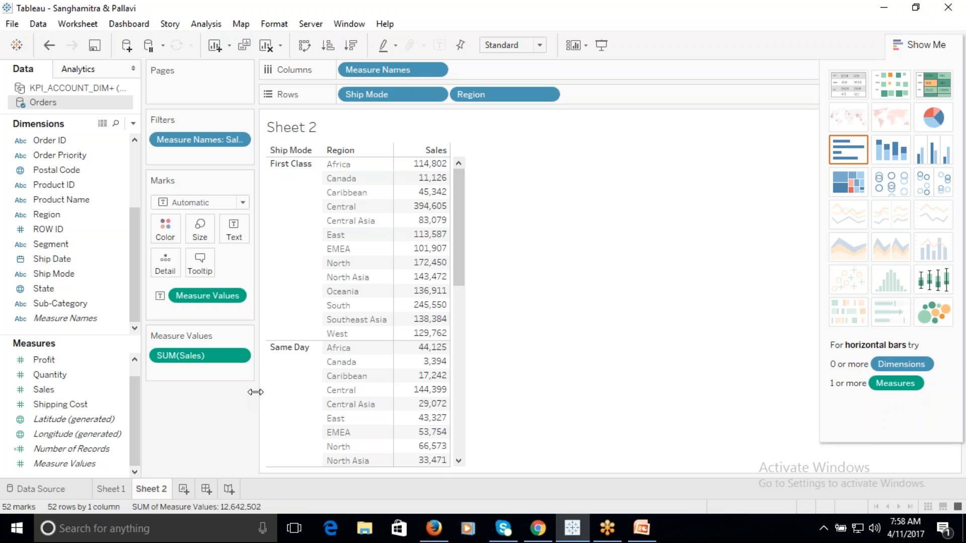
pyautogui.moveTo(432, 193)
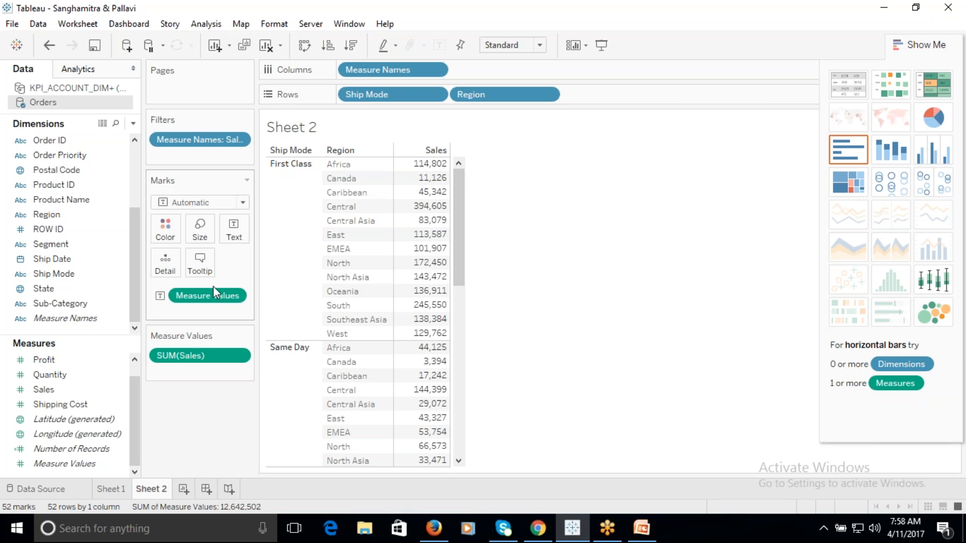
pyautogui.moveTo(427, 284)
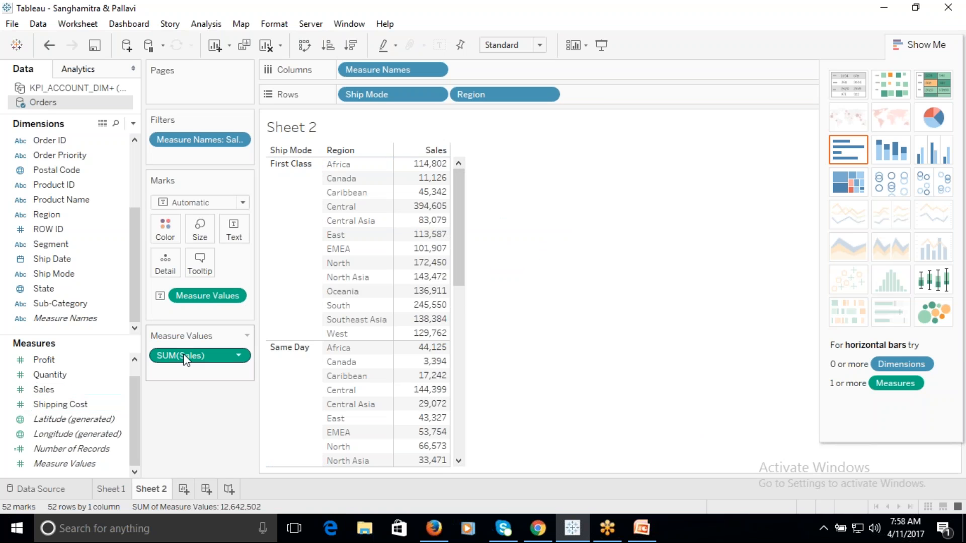
pyautogui.moveTo(434, 151)
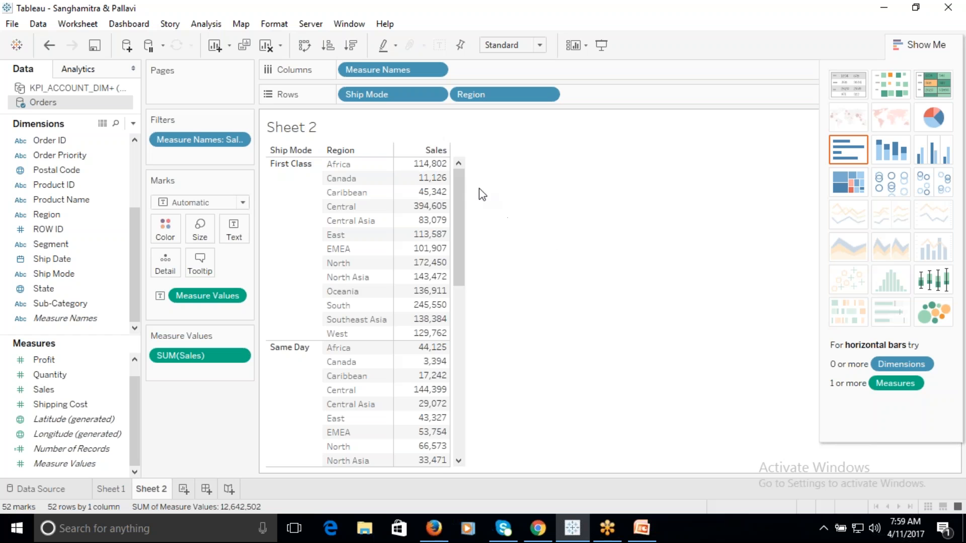
# Add all subtotals and the column grand total to the Sales table
pyautogui.click(202, 28)
pyautogui.moveTo(242, 149)
pyautogui.click(409, 216)
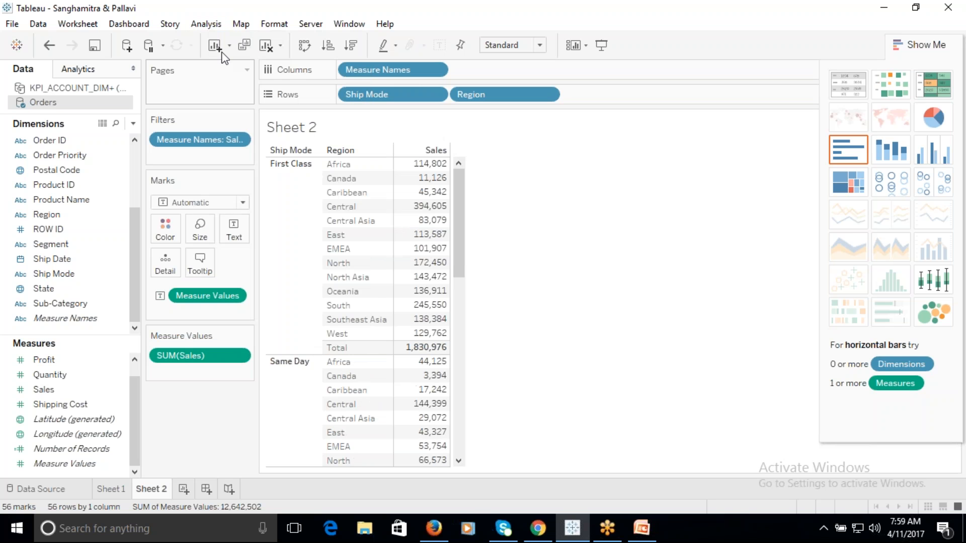
pyautogui.click(200, 26)
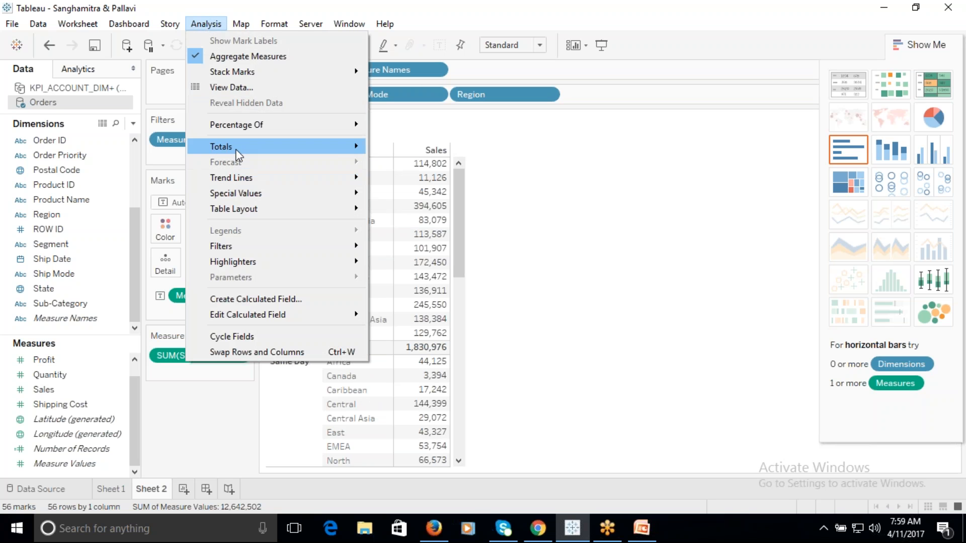
pyautogui.moveTo(239, 147)
pyautogui.click(407, 166)
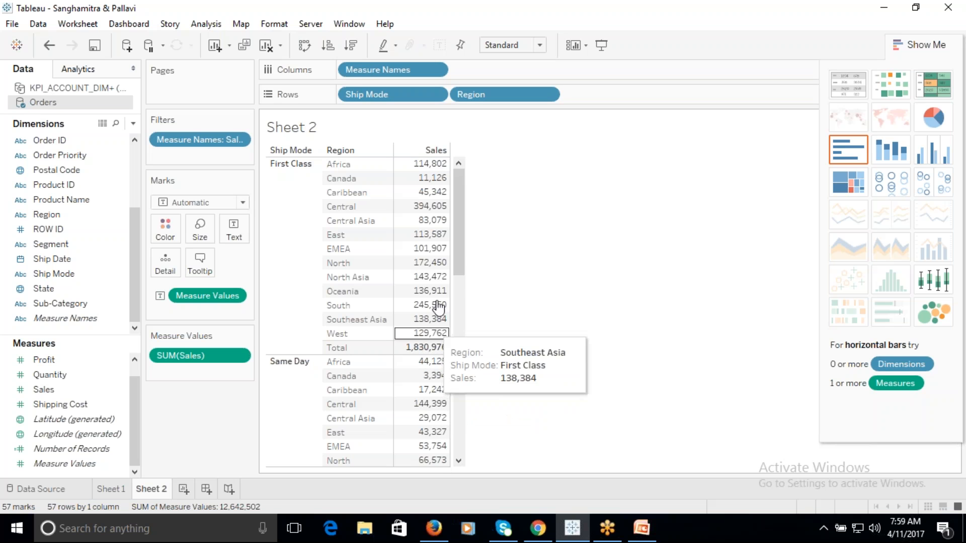
pyautogui.moveTo(458, 225); pyautogui.dragTo(458, 303)
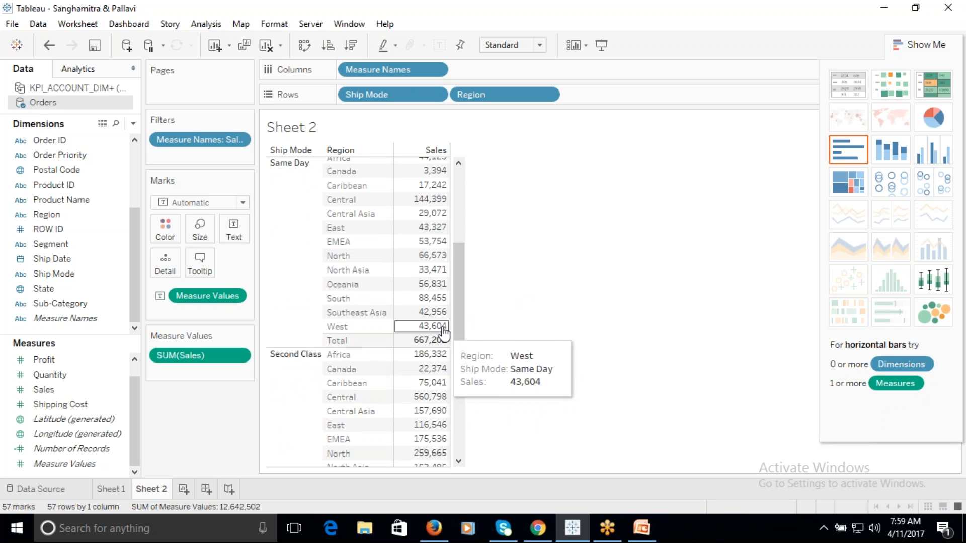
pyautogui.scroll(-1, 467, 317)
pyautogui.scroll(-7, 468, 317)
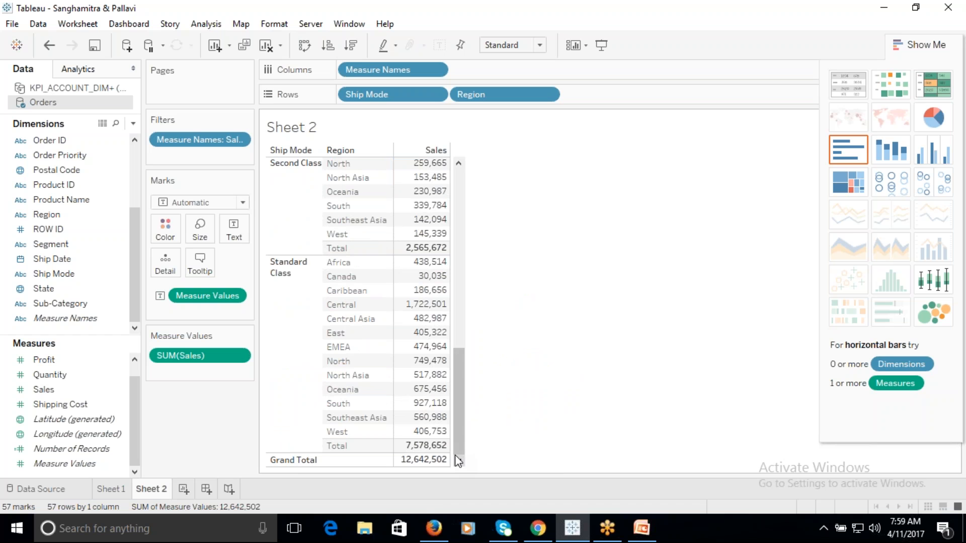
pyautogui.moveTo(459, 433); pyautogui.dragTo(494, 127)
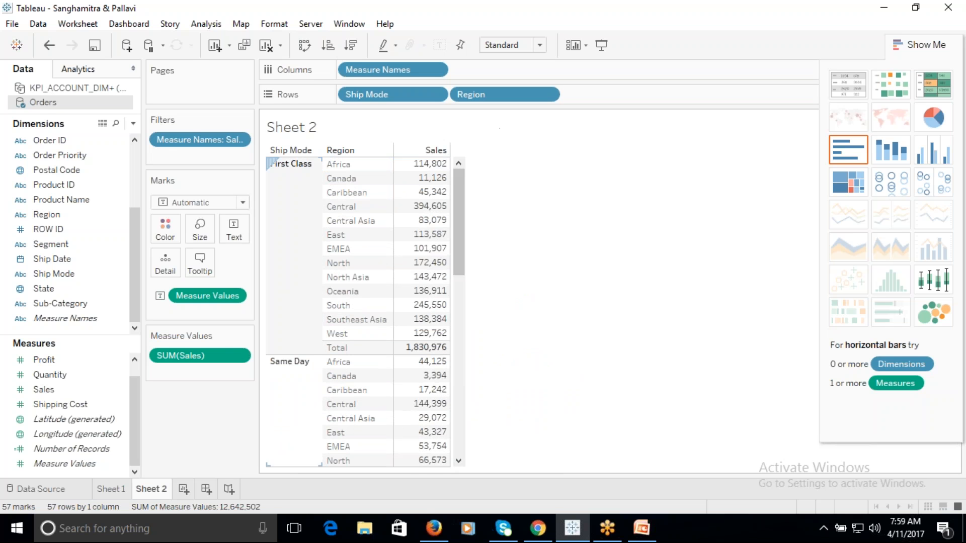
pyautogui.click(237, 293)
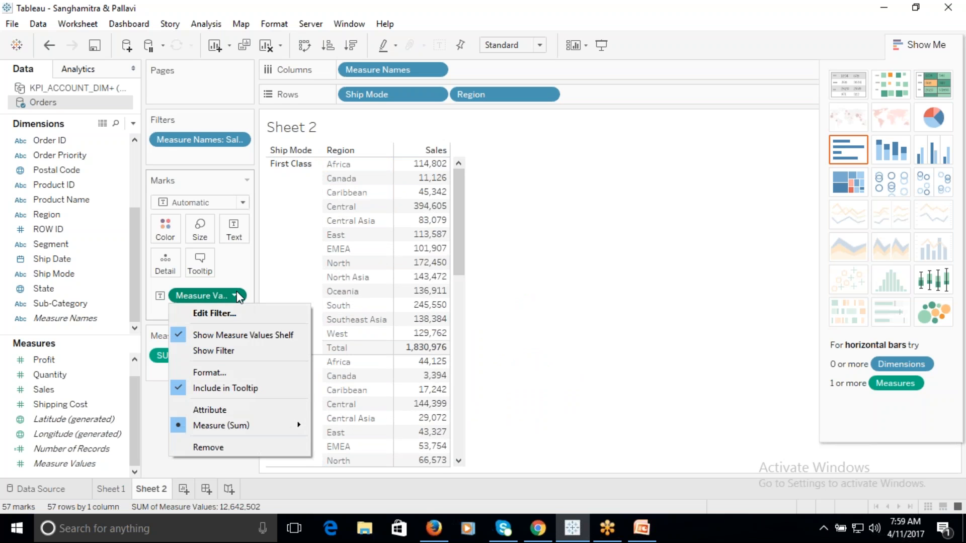
pyautogui.click(152, 422)
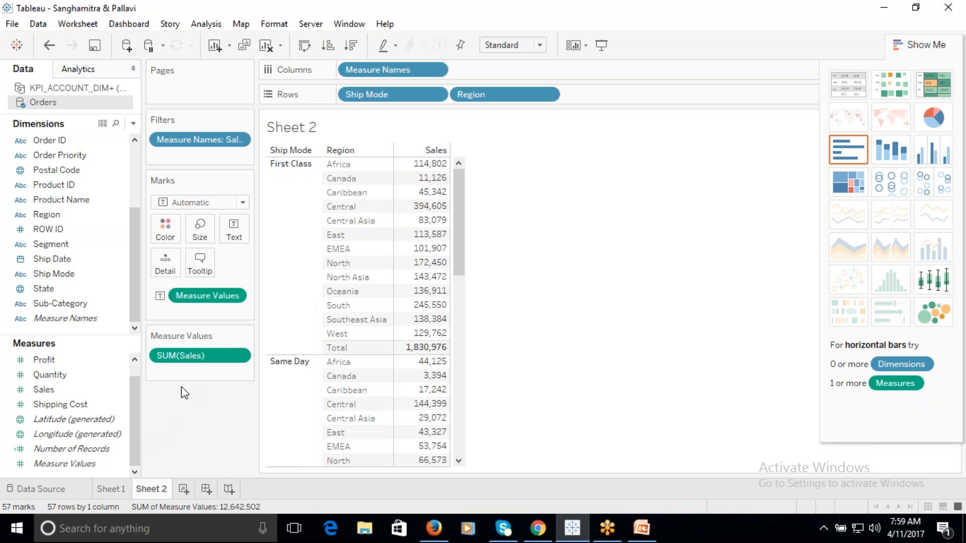
pyautogui.click(241, 358)
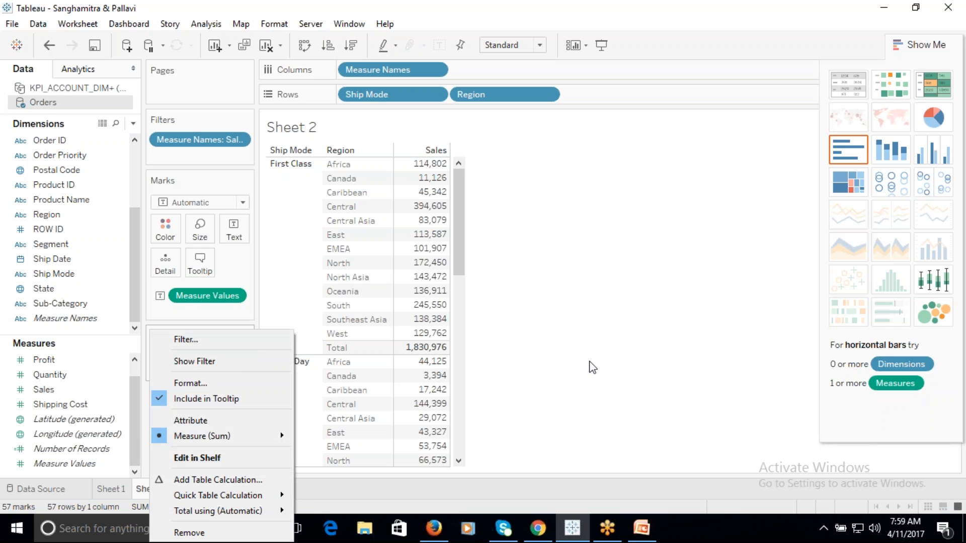
pyautogui.click(591, 365)
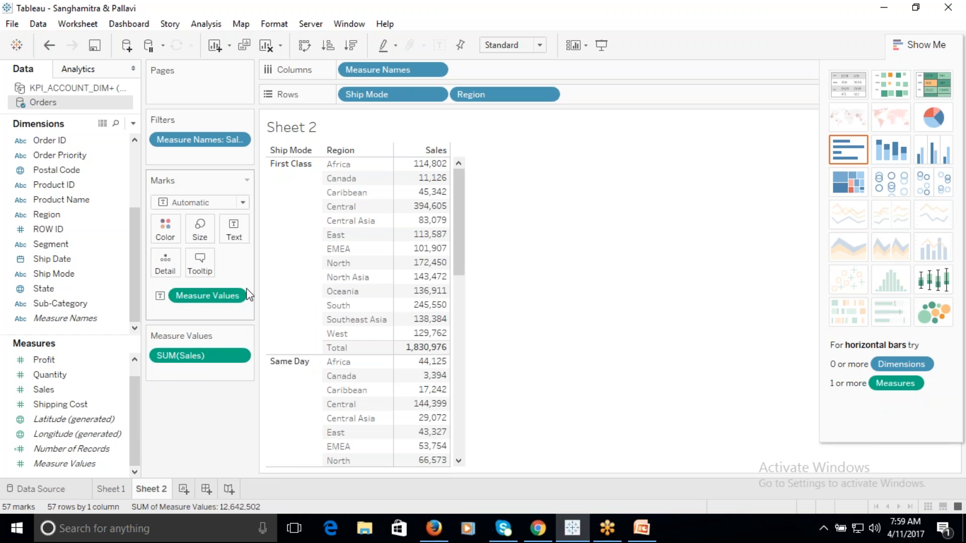
pyautogui.moveTo(426, 174)
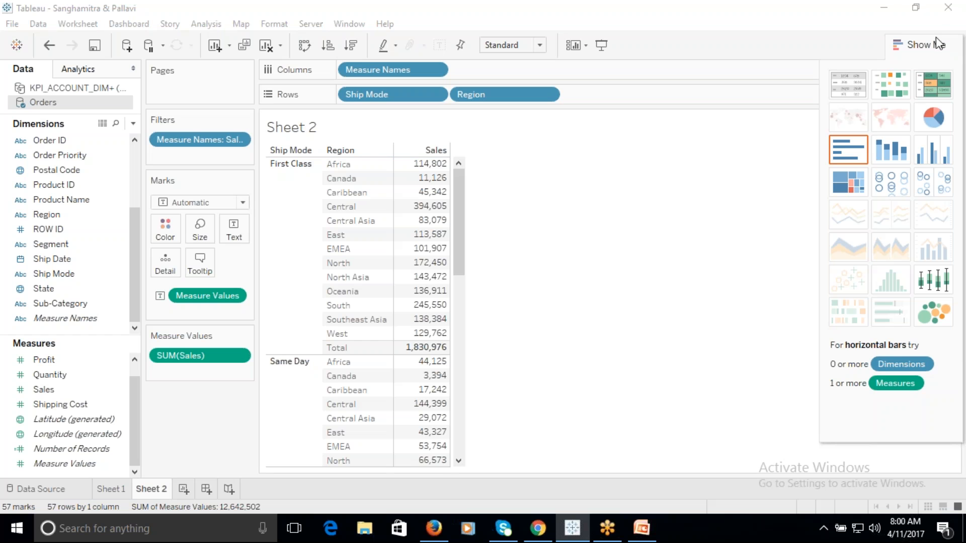
pyautogui.click(382, 179)
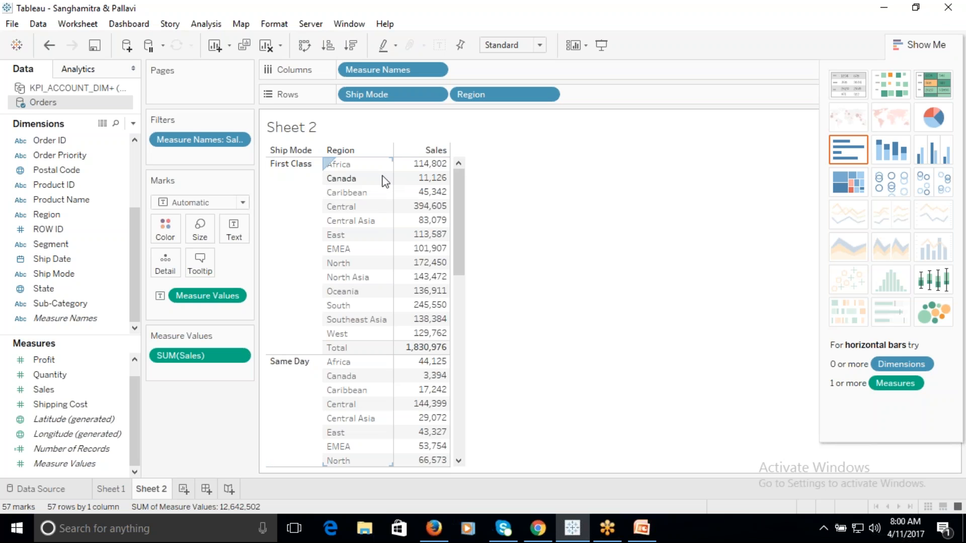
pyautogui.moveTo(416, 206)
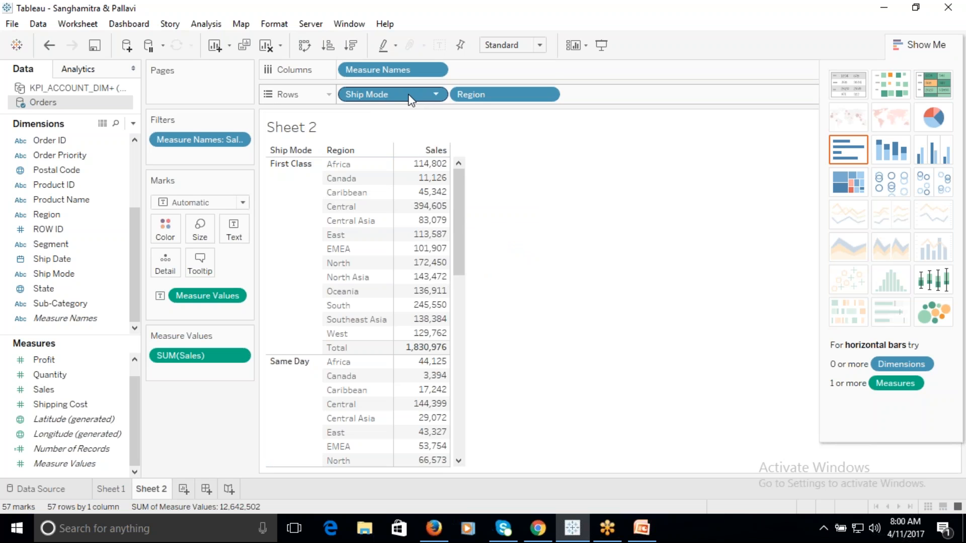
# Clear the sheet and build a Sales text table with Region on Columns and Sub-Category on Rows
pyautogui.click(266, 45)
pyautogui.moveTo(64, 214)
pyautogui.mouseDown()
pyautogui.moveTo(366, 82)
pyautogui.moveTo(342, 70)
pyautogui.mouseUp()
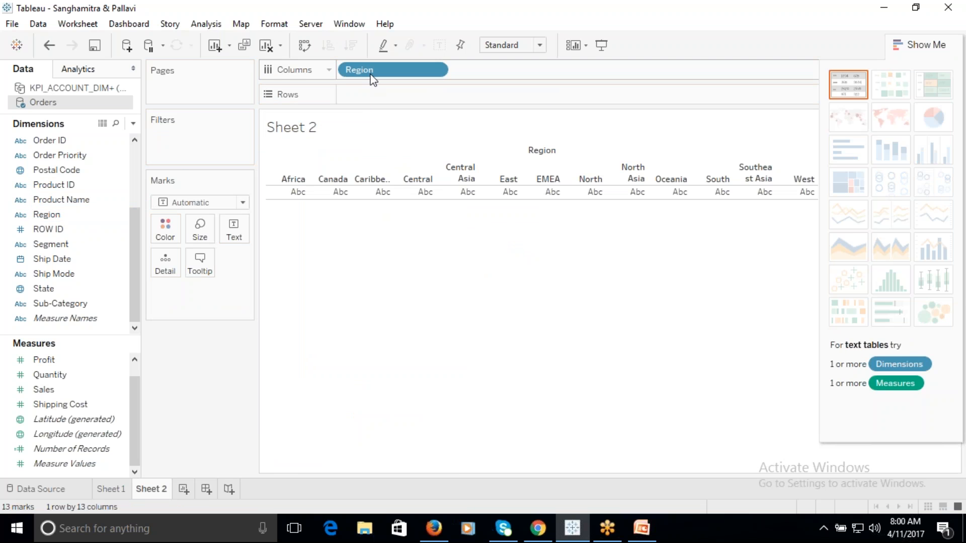
pyautogui.moveTo(67, 303)
pyautogui.mouseDown()
pyautogui.moveTo(324, 142)
pyautogui.moveTo(347, 94)
pyautogui.mouseUp()
pyautogui.moveTo(66, 390); pyautogui.dragTo(506, 248)
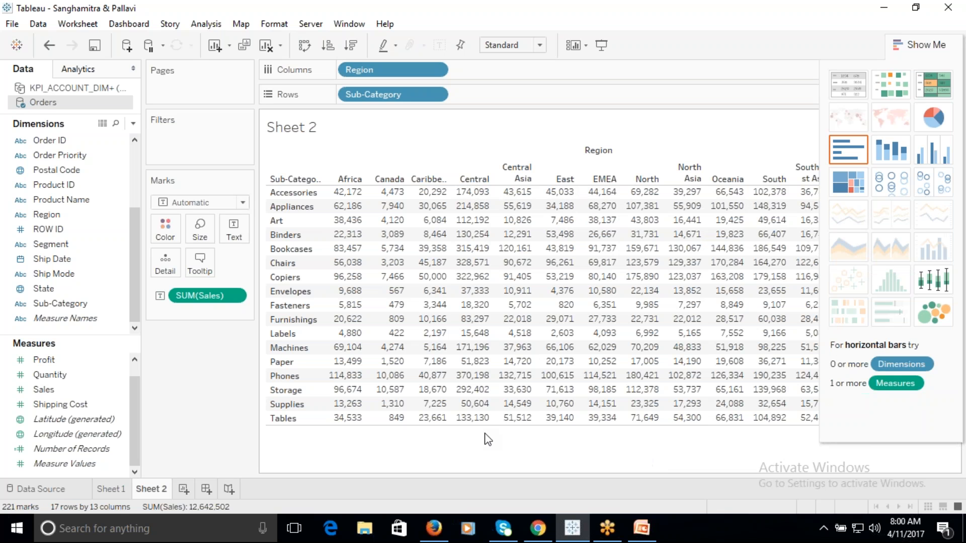
# Fit the table to Entire View and hide the Show Me chart suggestions
pyautogui.click(539, 45)
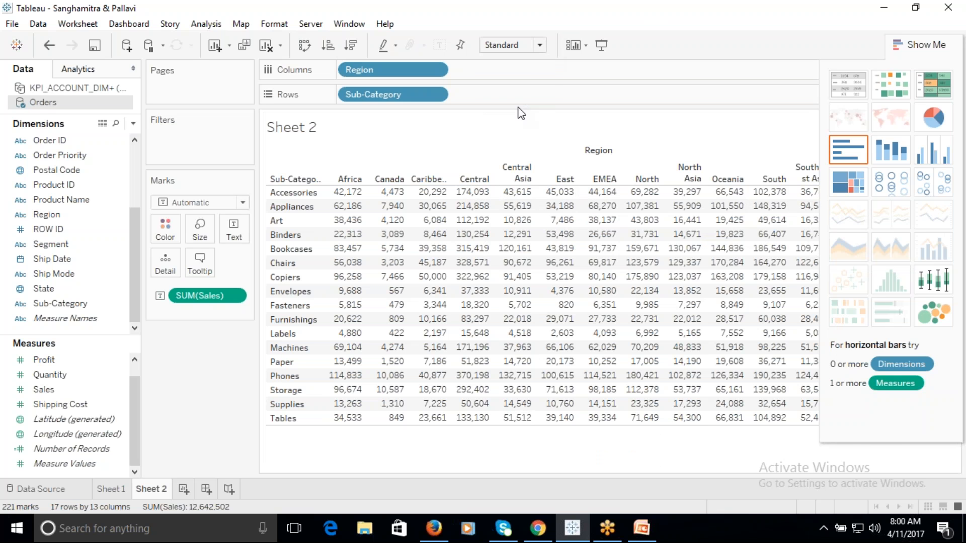
pyautogui.click(520, 105)
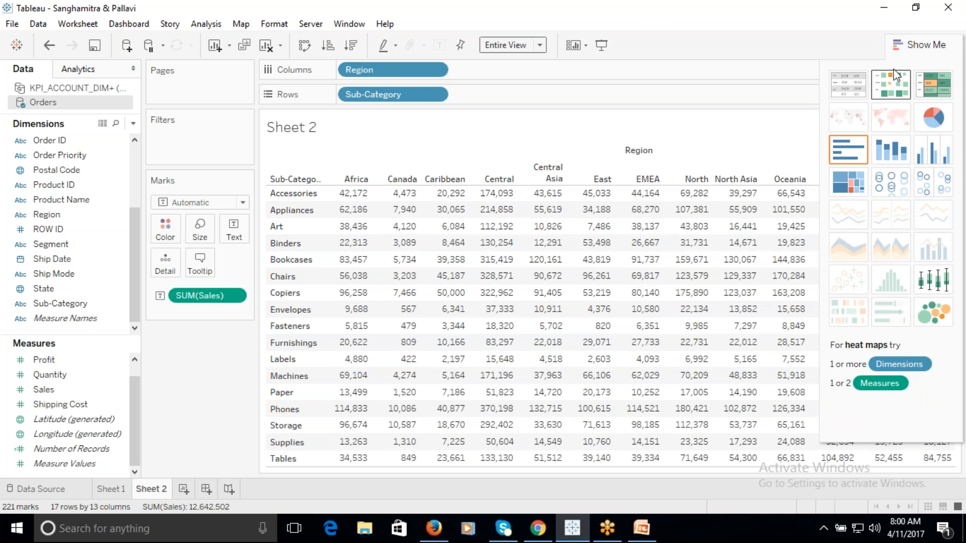
pyautogui.click(919, 44)
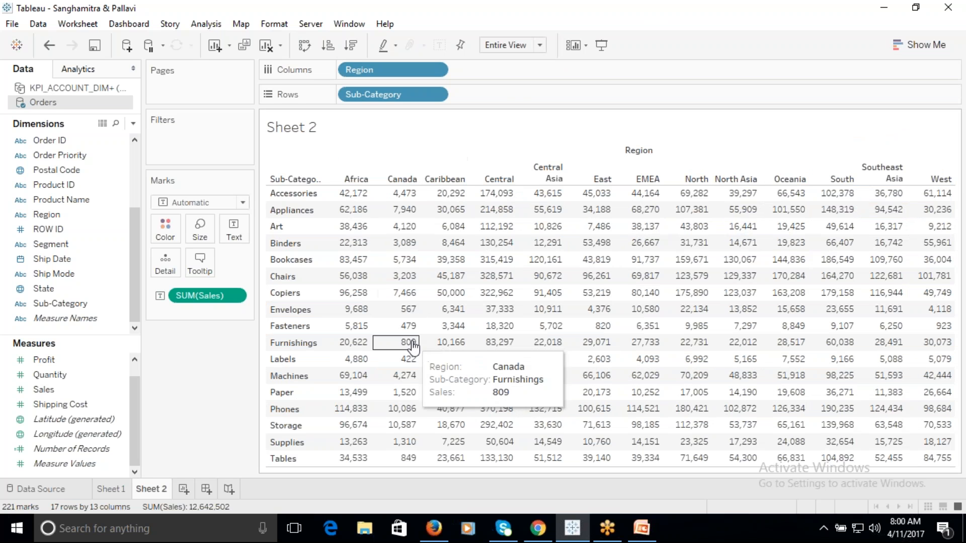
# Examine the Sales values of individual cells across the regions and sub-categories
pyautogui.moveTo(406, 205)
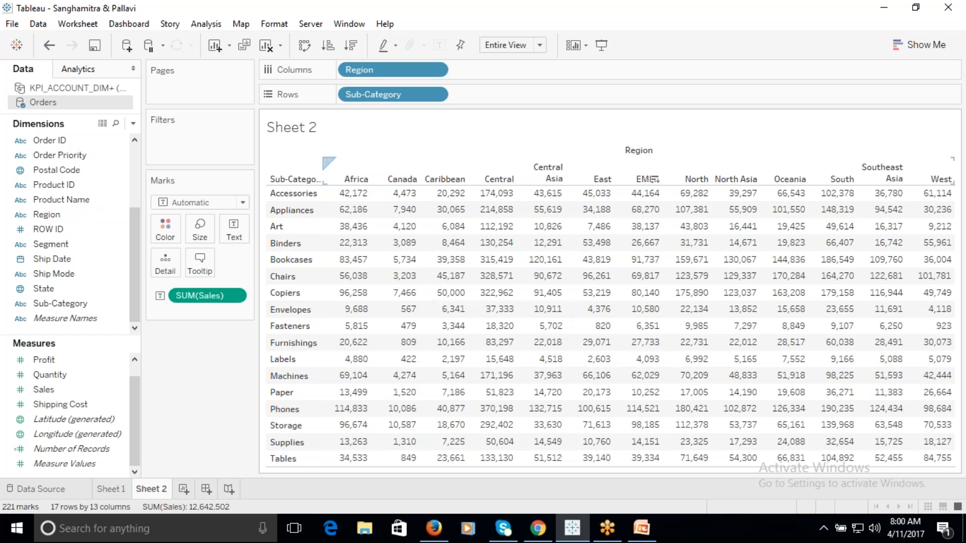
pyautogui.moveTo(902, 222)
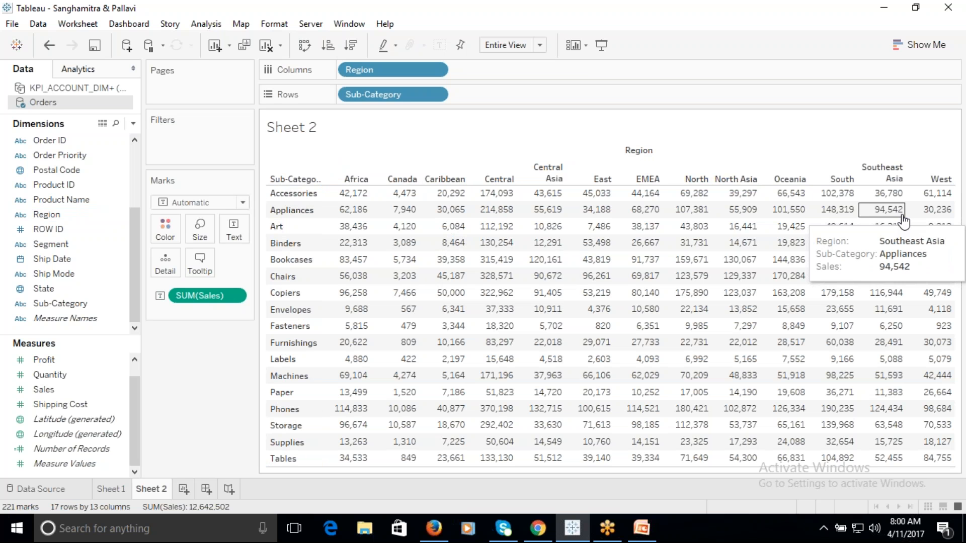
pyautogui.moveTo(434, 316)
pyautogui.moveTo(414, 227)
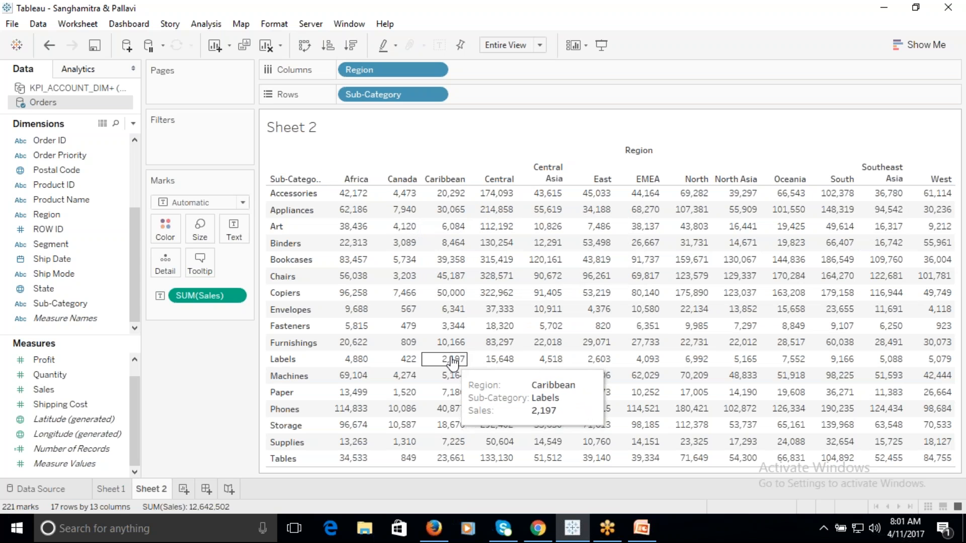
pyautogui.moveTo(529, 300)
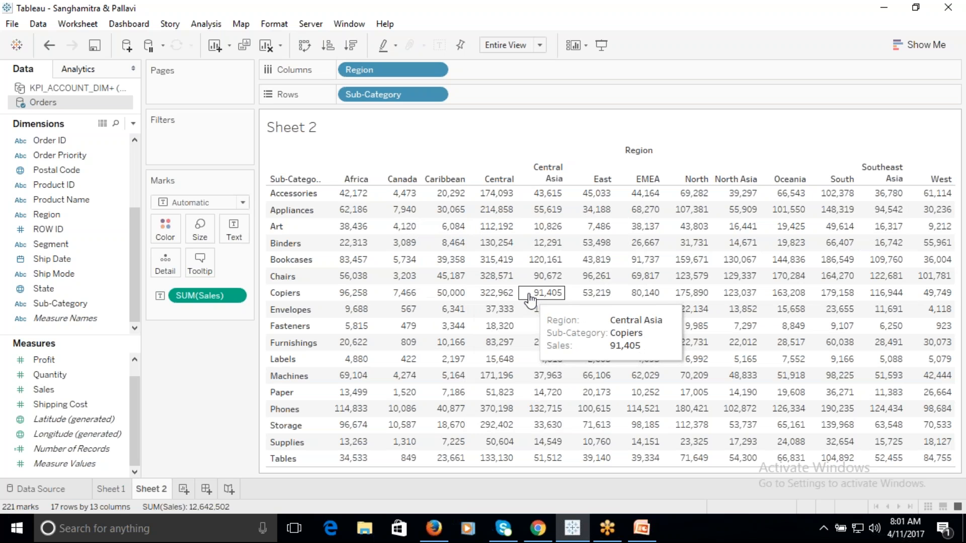
pyautogui.moveTo(502, 249)
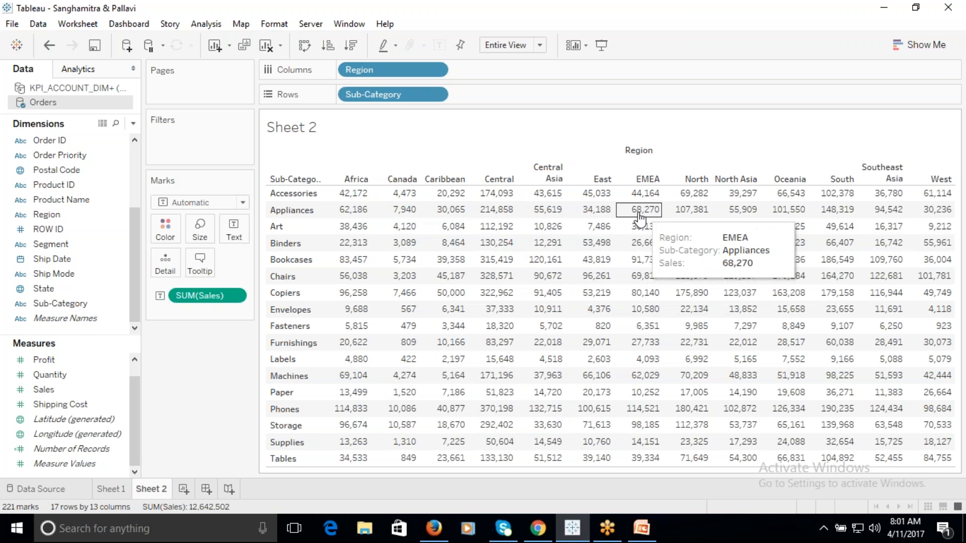
pyautogui.moveTo(567, 266)
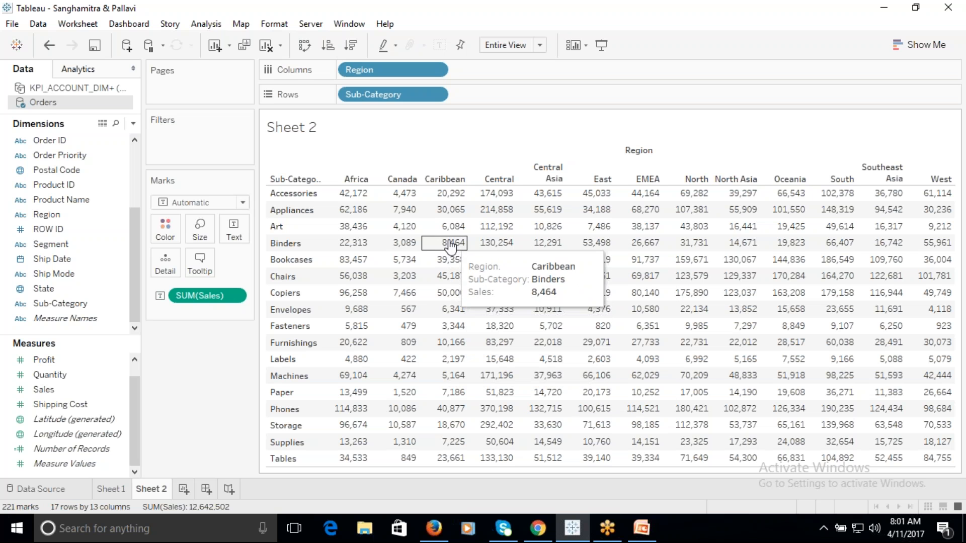
# Add column grand totals to the Sales table and duplicate Sheet 2
pyautogui.click(206, 23)
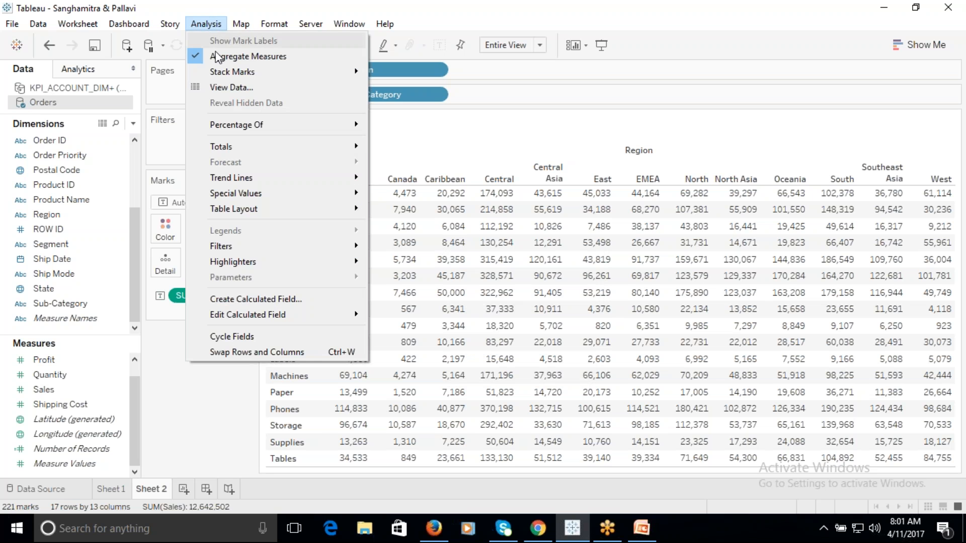
pyautogui.moveTo(229, 148)
pyautogui.click(421, 166)
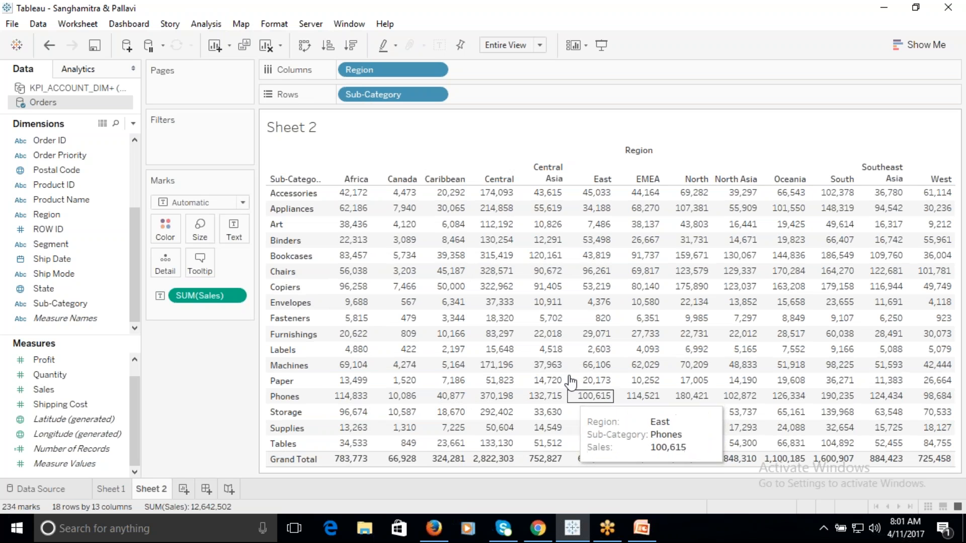
pyautogui.rightClick(157, 491)
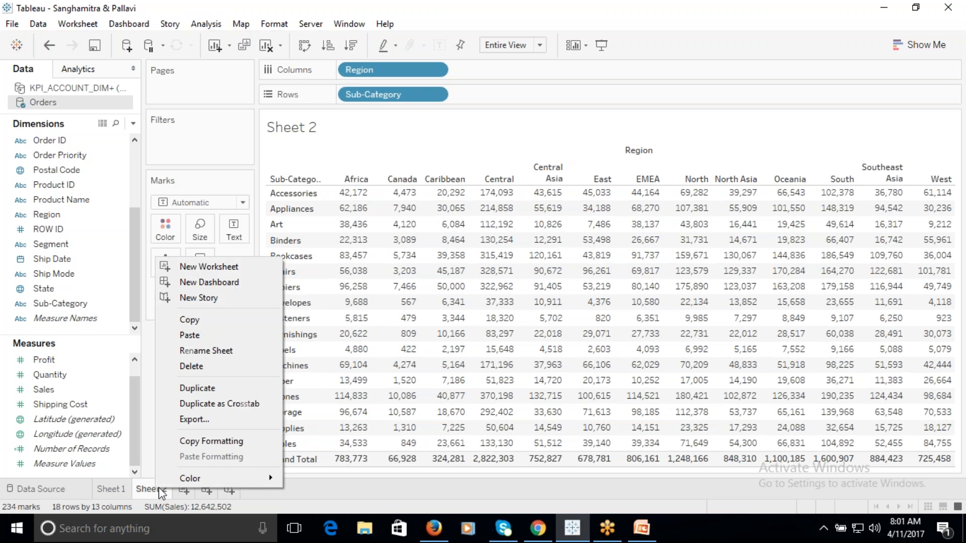
pyautogui.click(200, 390)
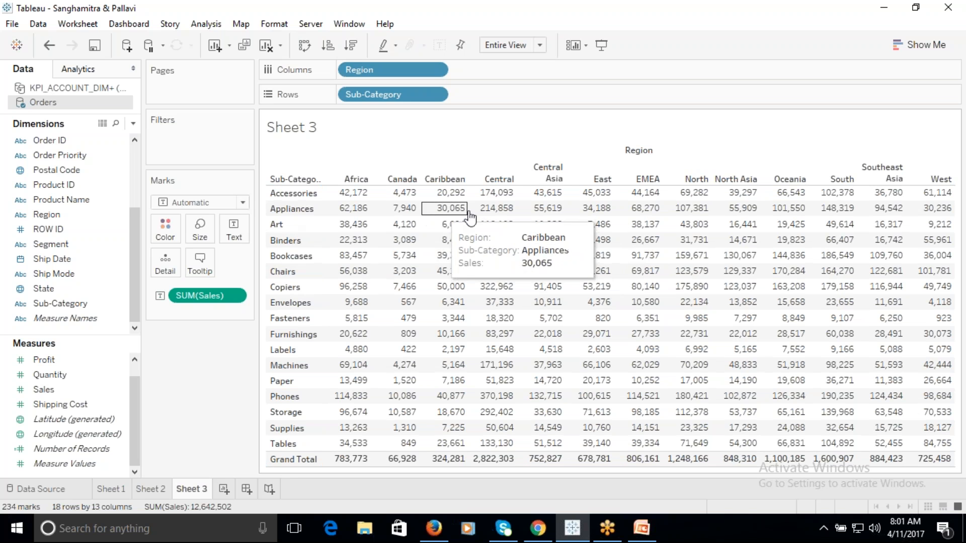
# Set the default worksheet font colour to near-black on Sheet 3
pyautogui.click(384, 232)
pyautogui.rightClick(384, 231)
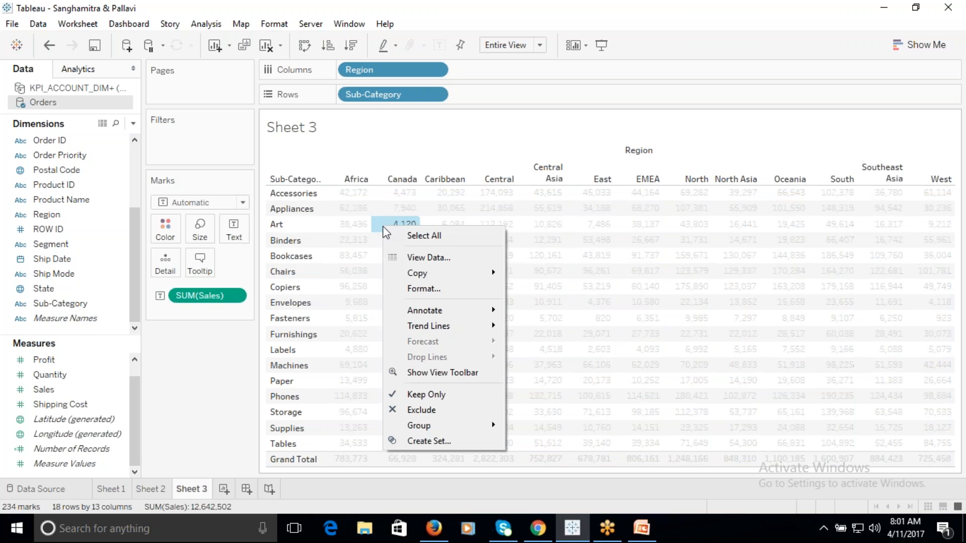
pyautogui.click(433, 288)
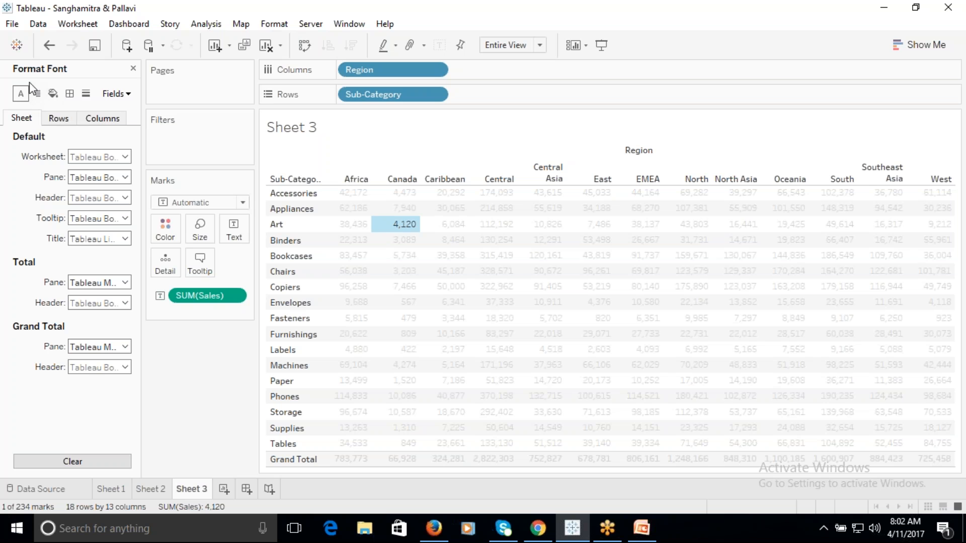
pyautogui.click(126, 157)
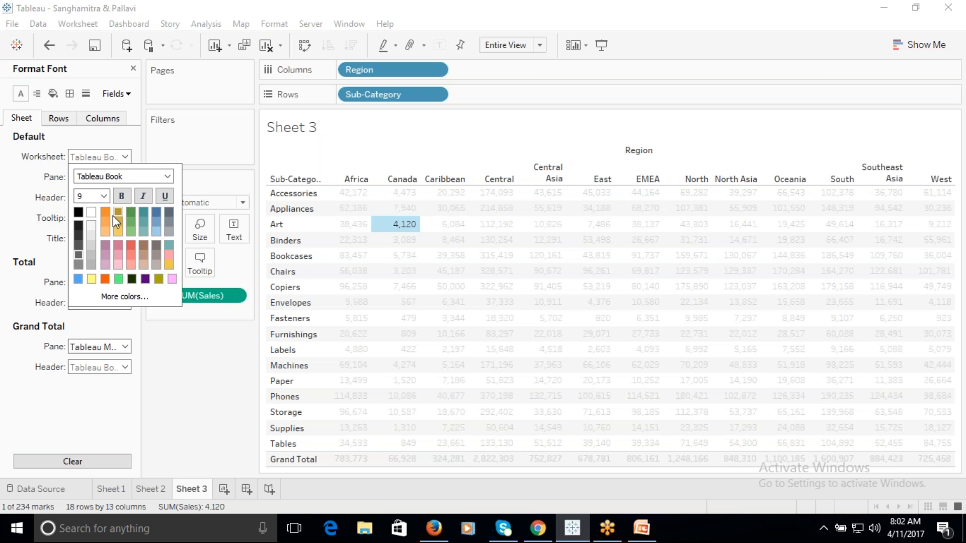
pyautogui.click(79, 227)
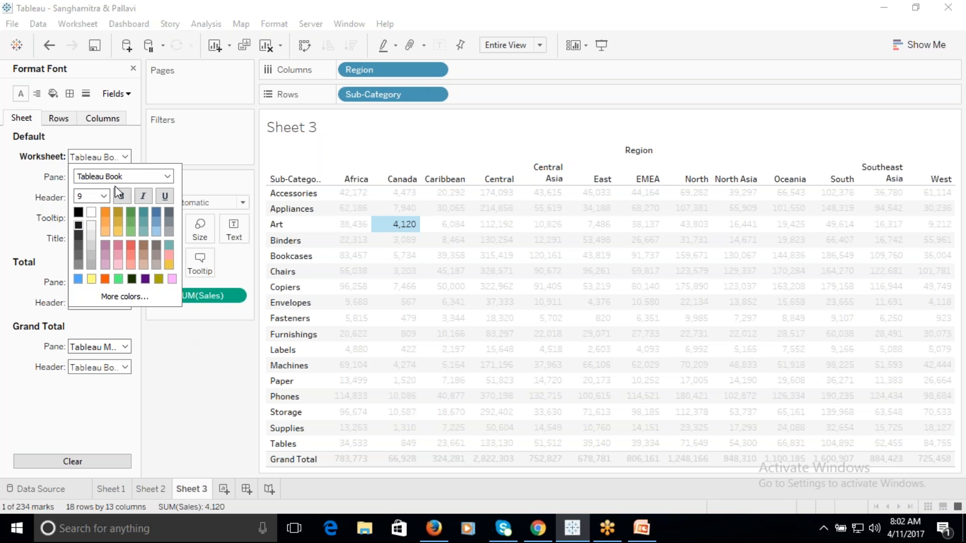
pyautogui.click(188, 359)
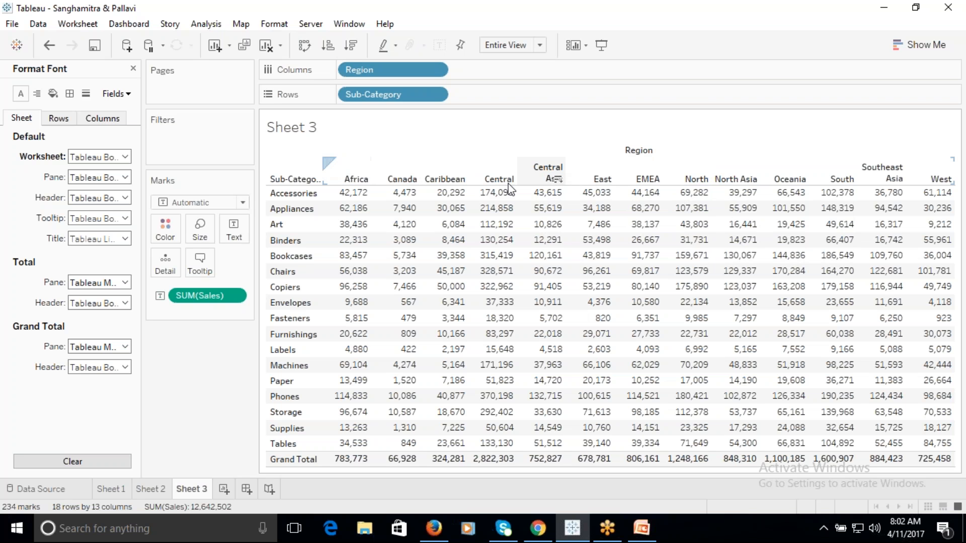
# Format the Region column headers with blue shading and a bold font
pyautogui.rightClick(397, 179)
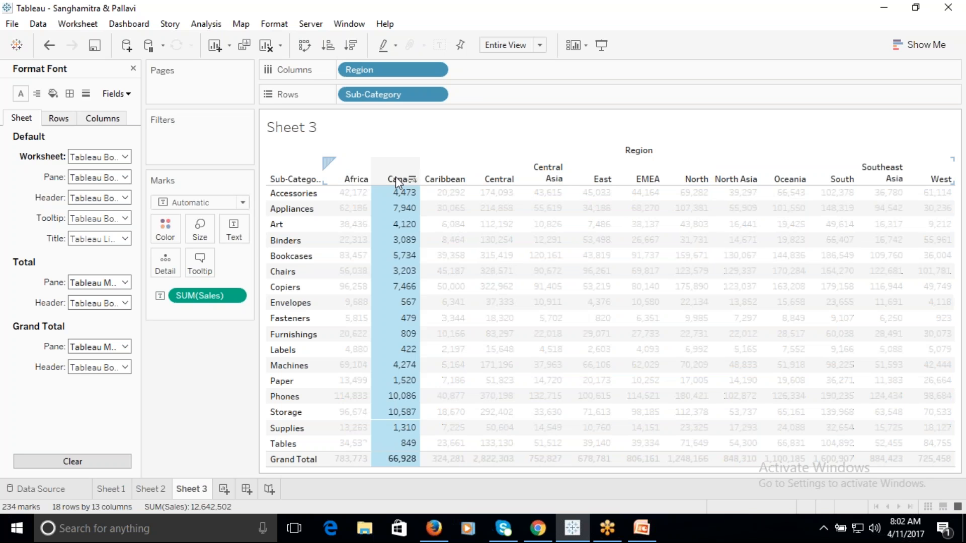
pyautogui.click(432, 240)
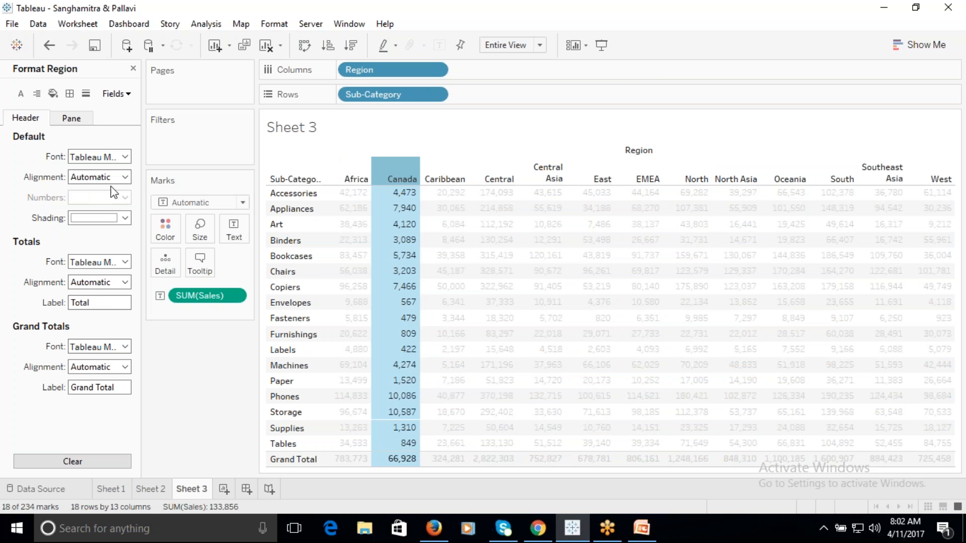
pyautogui.click(125, 218)
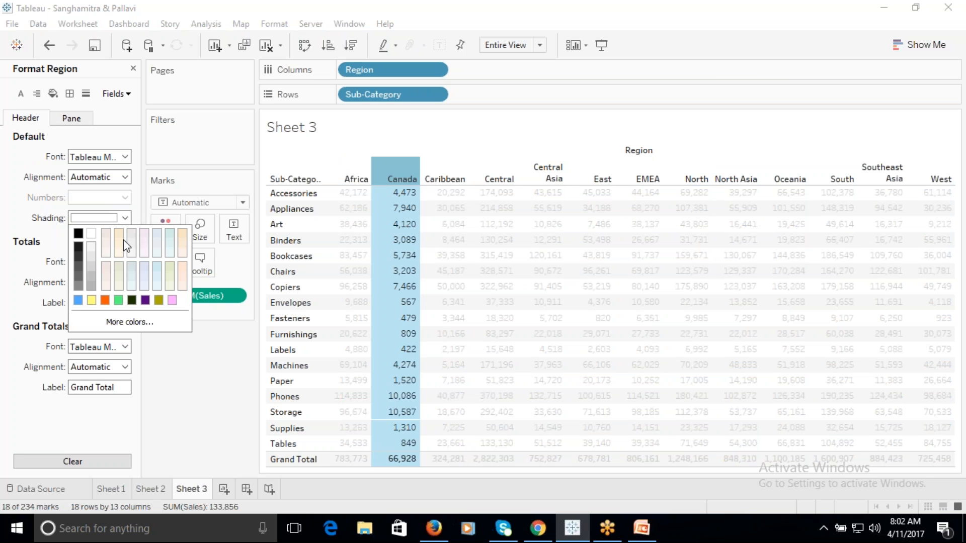
pyautogui.click(78, 300)
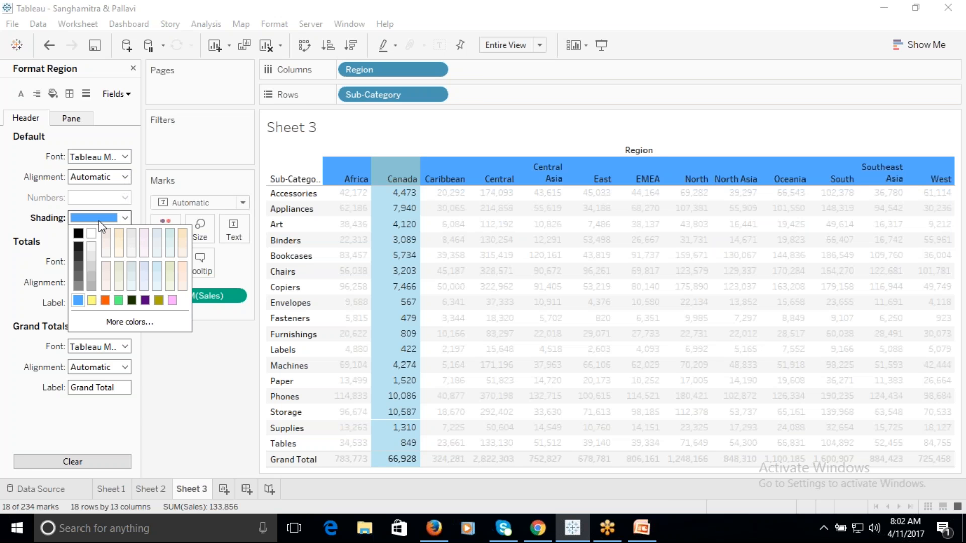
pyautogui.click(125, 157)
pyautogui.click(116, 197)
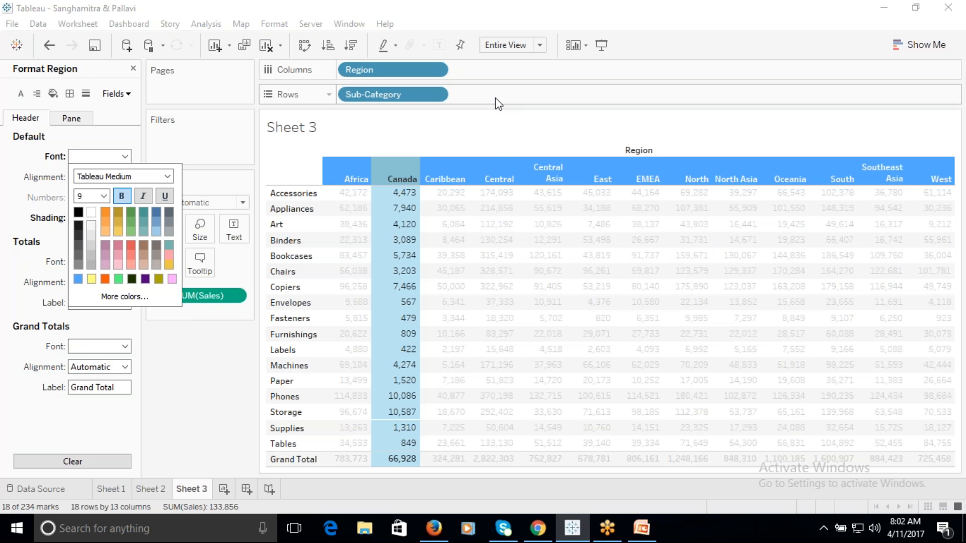
pyautogui.click(497, 126)
pyautogui.click(498, 151)
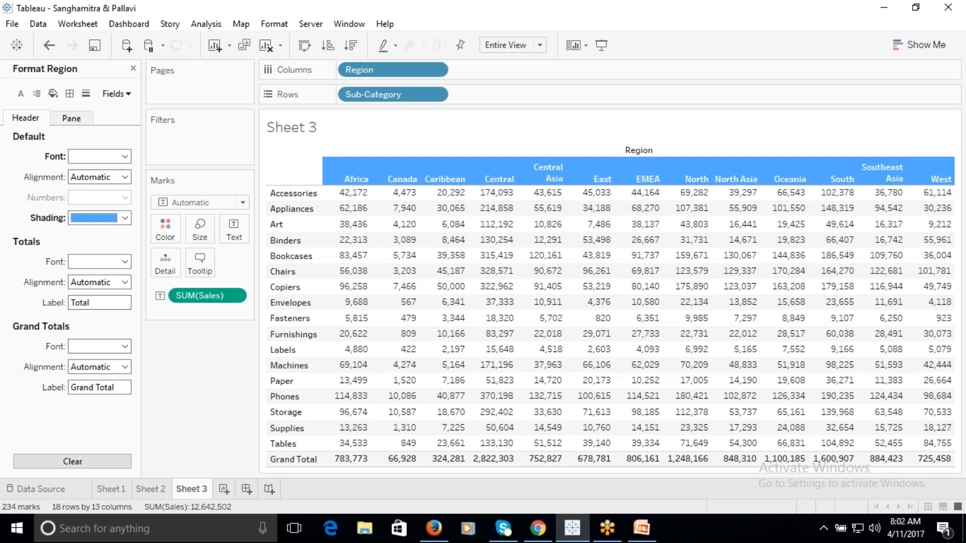
# Format the default field labels for Region and Sub-Category with blue shading and a bold font
pyautogui.rightClick(289, 179)
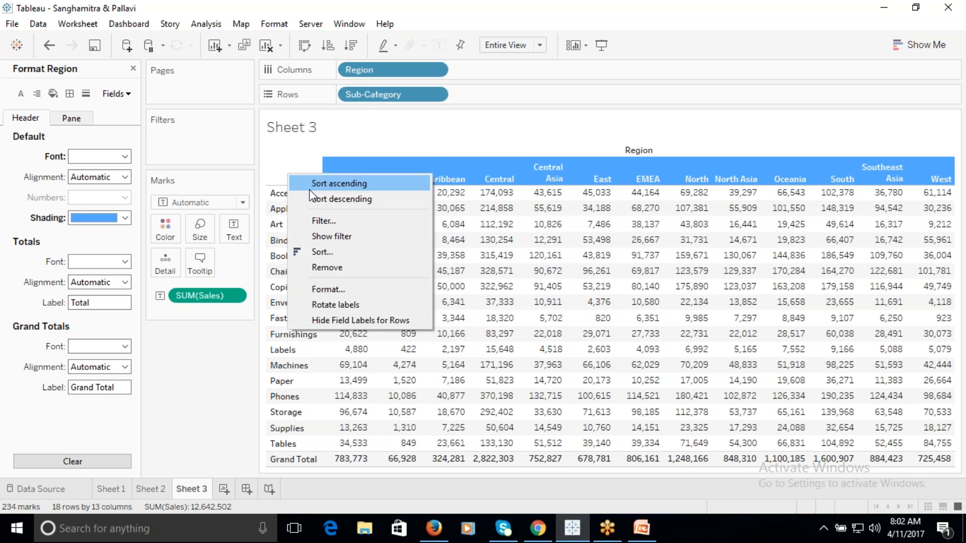
pyautogui.click(355, 319)
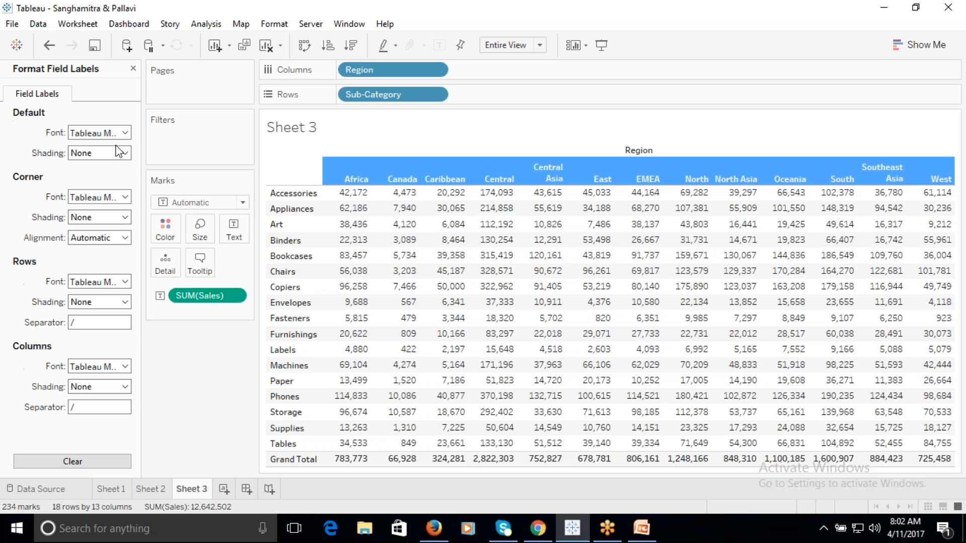
pyautogui.click(121, 153)
pyautogui.click(78, 254)
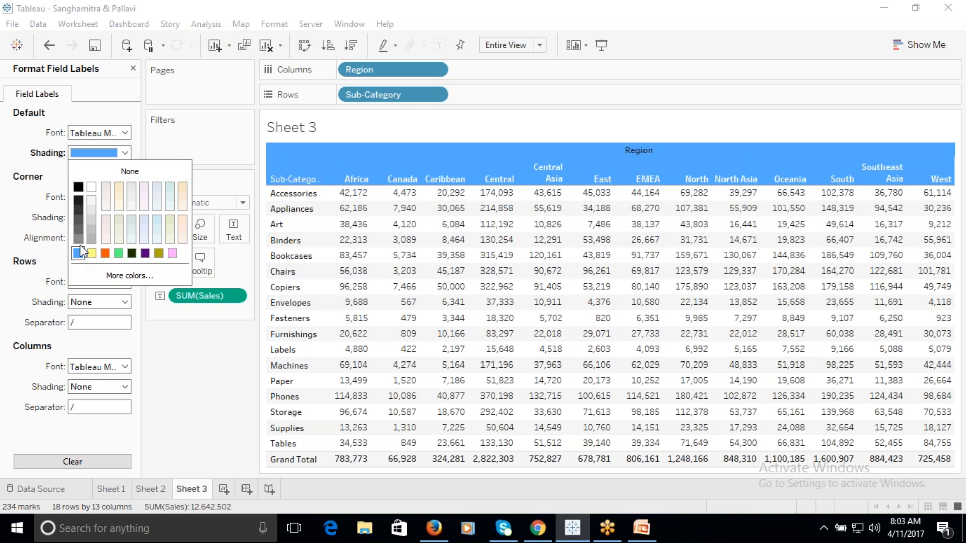
pyautogui.click(126, 133)
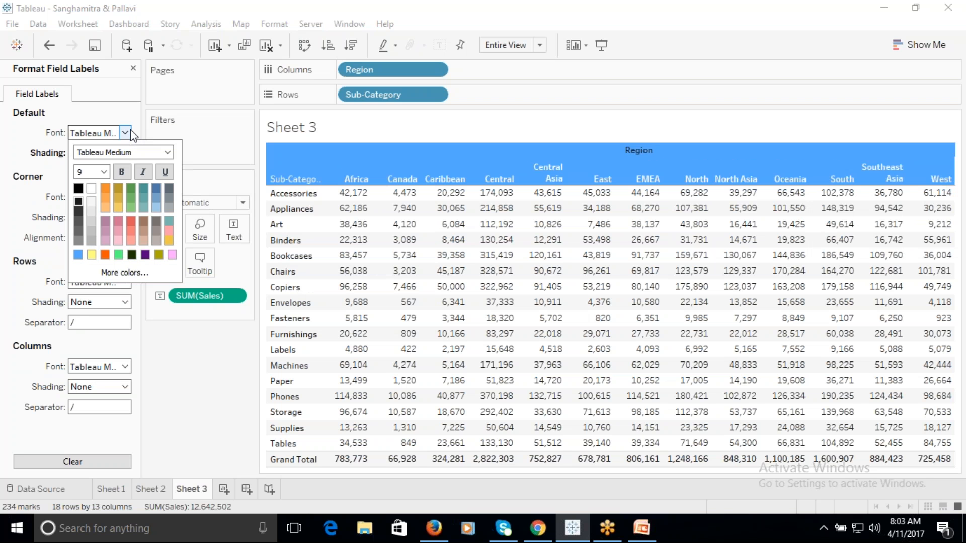
pyautogui.click(122, 172)
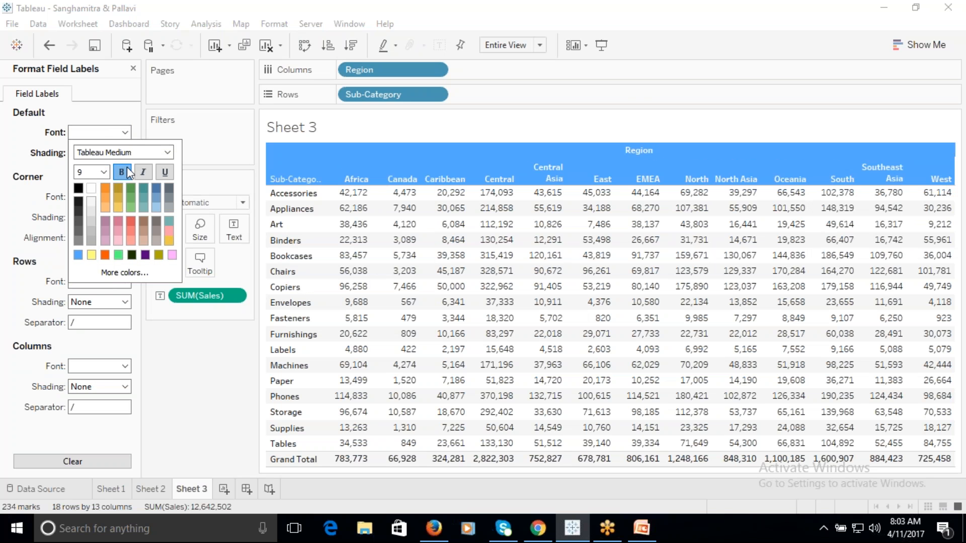
pyautogui.click(492, 301)
pyautogui.click(492, 305)
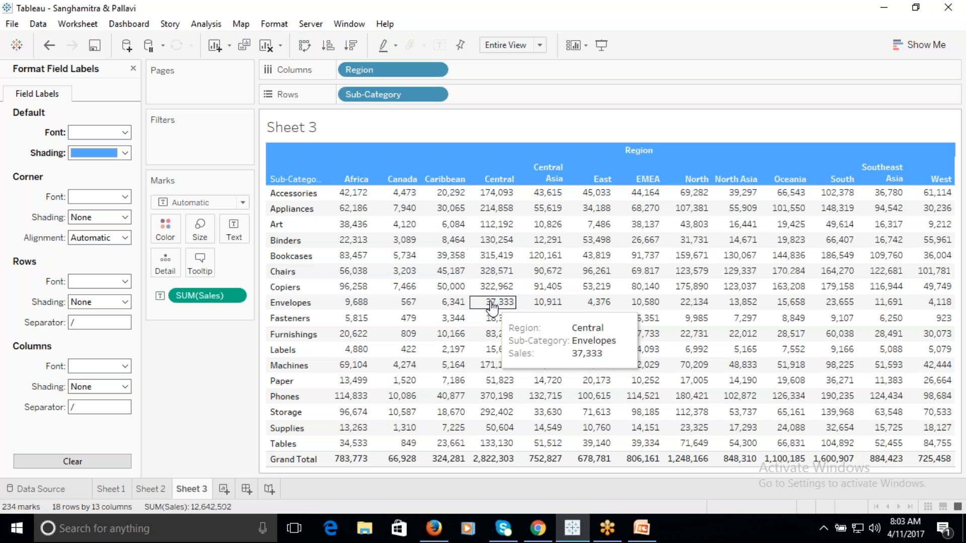
# Hide the field label for columns above the region names
pyautogui.rightClick(639, 152)
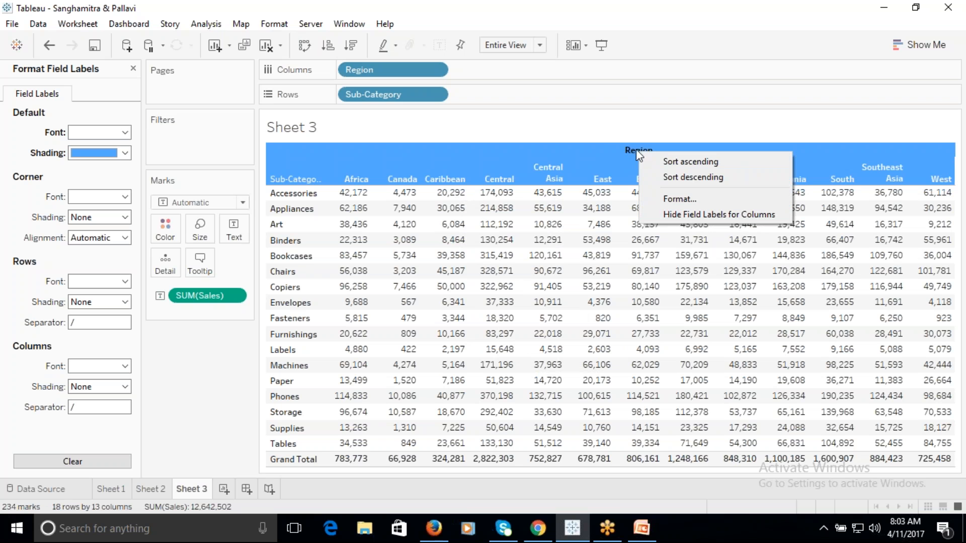
pyautogui.click(693, 213)
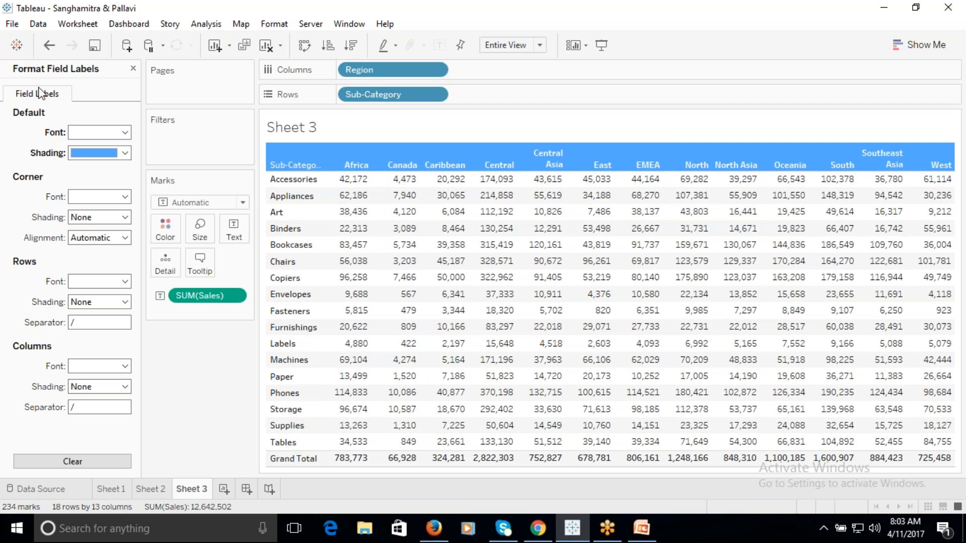
# Try left, center and right horizontal alignment for the sheet's default pane, settling on Center
pyautogui.moveTo(401, 180)
pyautogui.click(366, 214)
pyautogui.rightClick(366, 214)
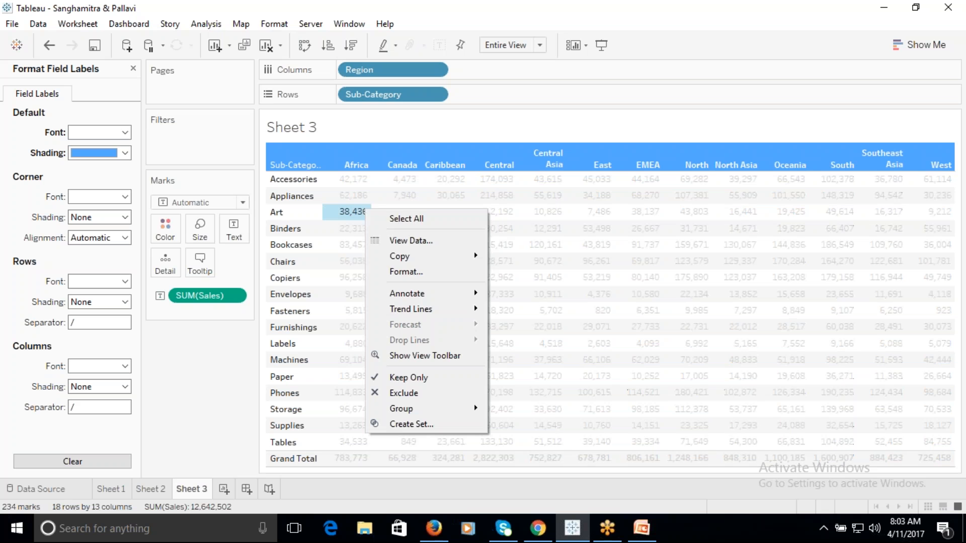
pyautogui.click(403, 272)
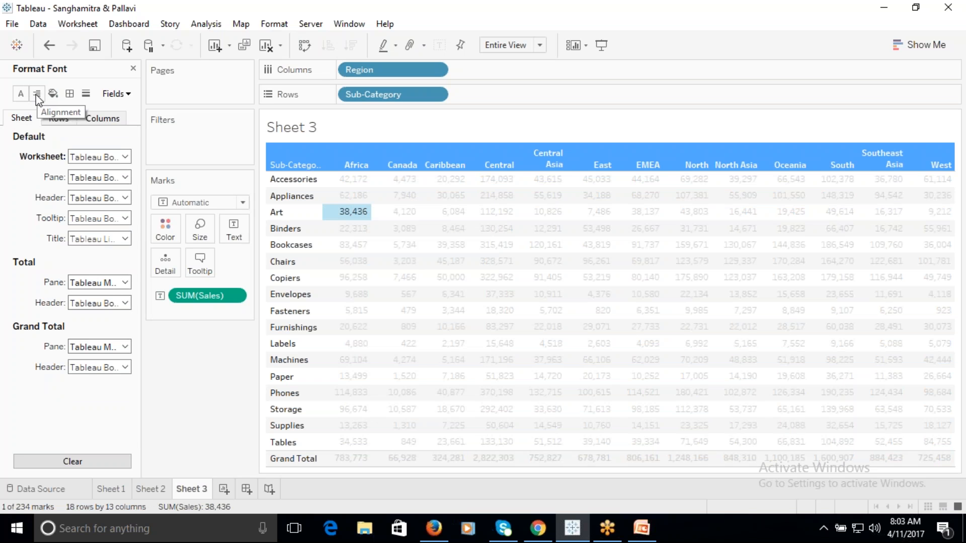
pyautogui.click(36, 95)
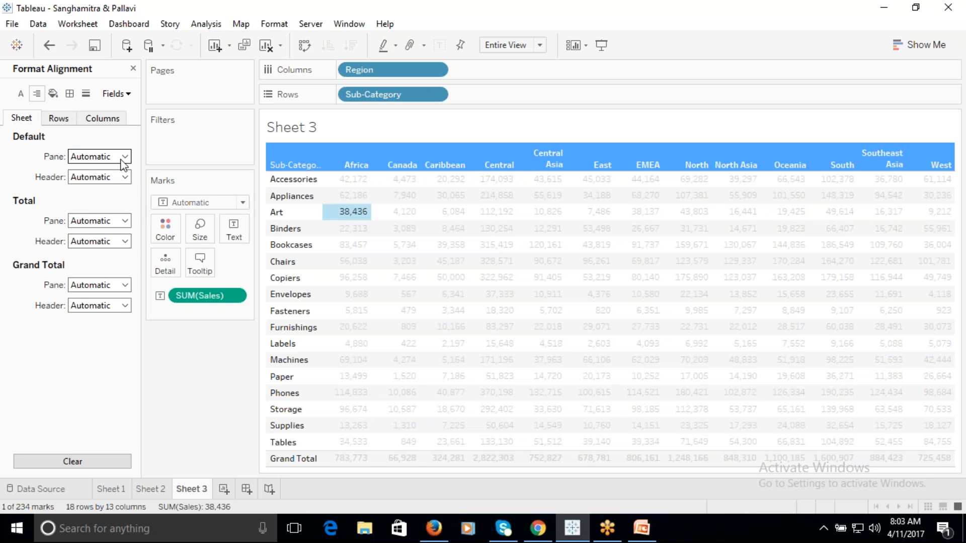
pyautogui.click(124, 156)
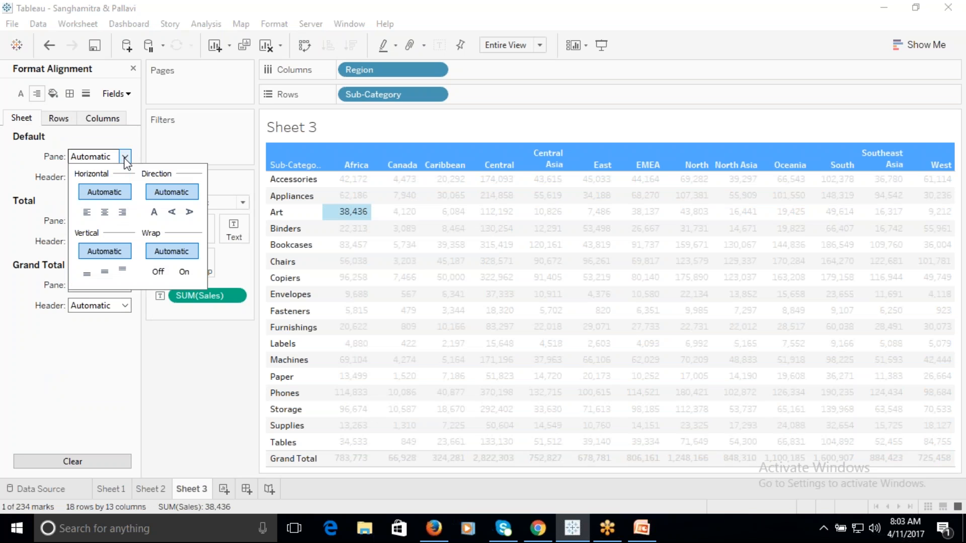
pyautogui.click(86, 213)
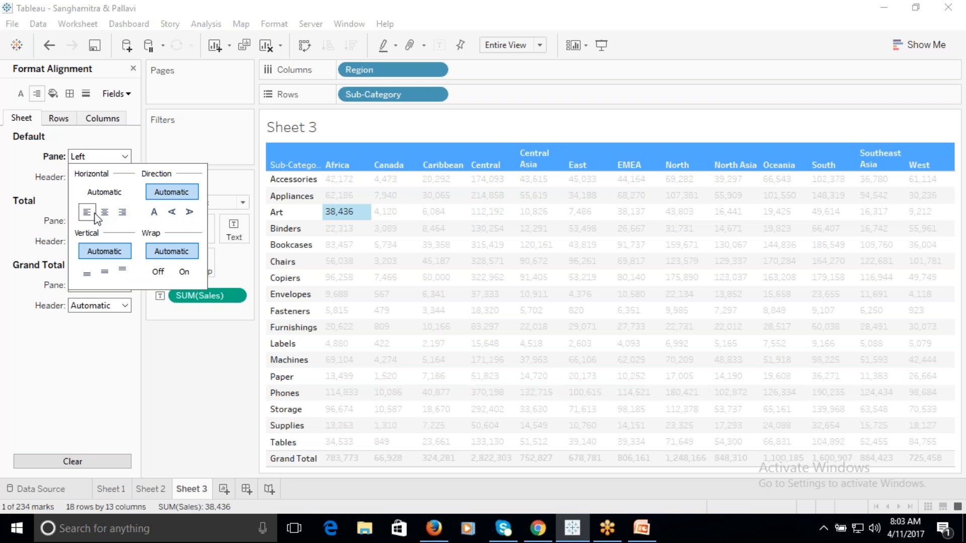
pyautogui.click(104, 214)
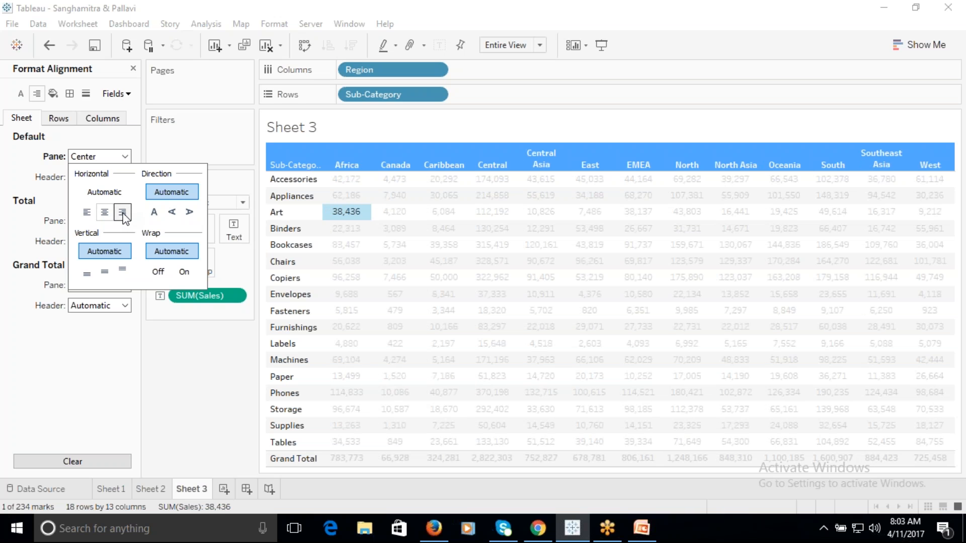
pyautogui.click(123, 214)
pyautogui.click(105, 212)
pyautogui.click(84, 394)
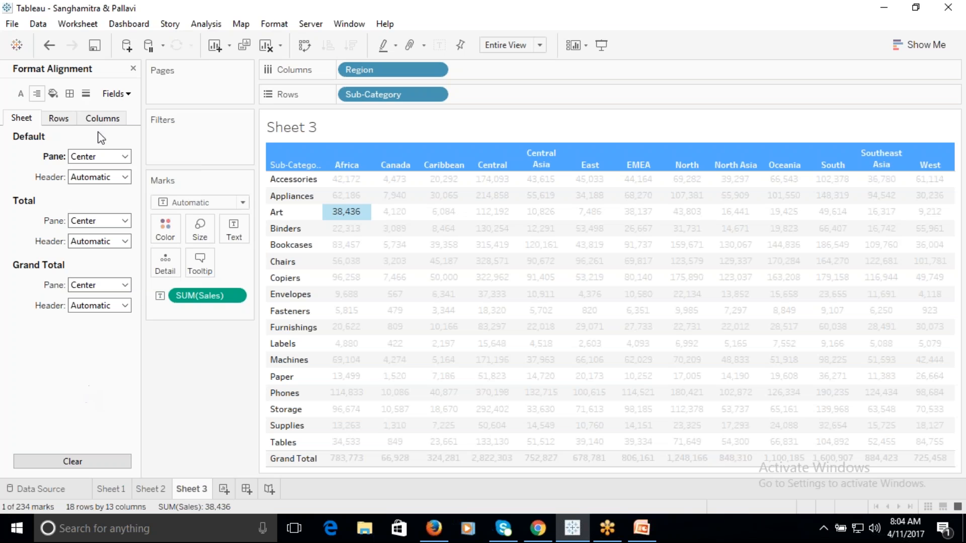
# Clear the mark selection and set the default worksheet shading to light beige, trying near-black first
pyautogui.click(53, 94)
pyautogui.click(347, 212)
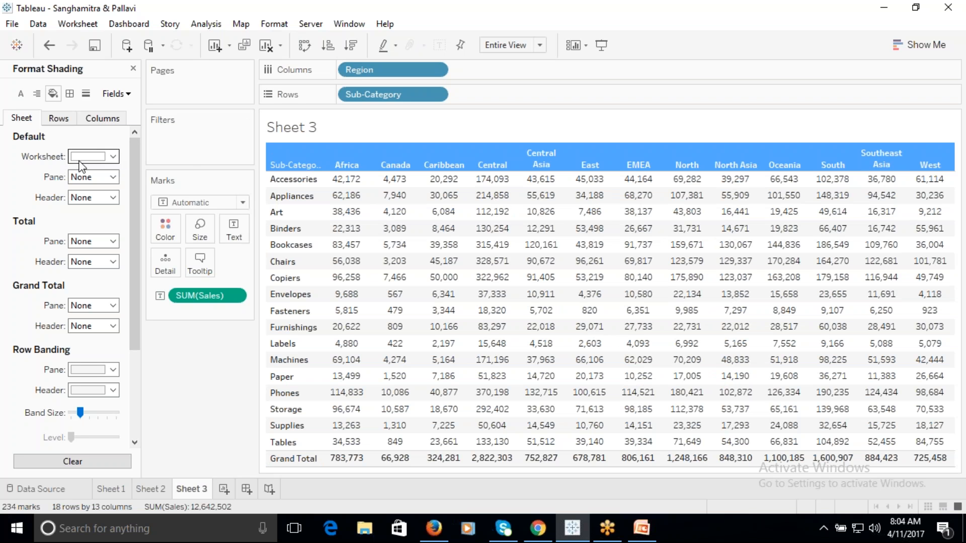
pyautogui.click(114, 157)
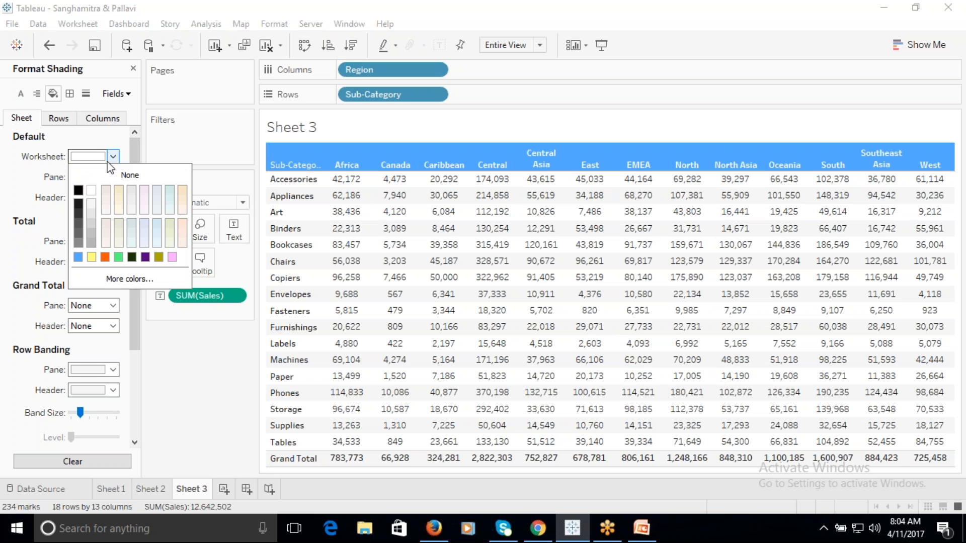
pyautogui.click(79, 203)
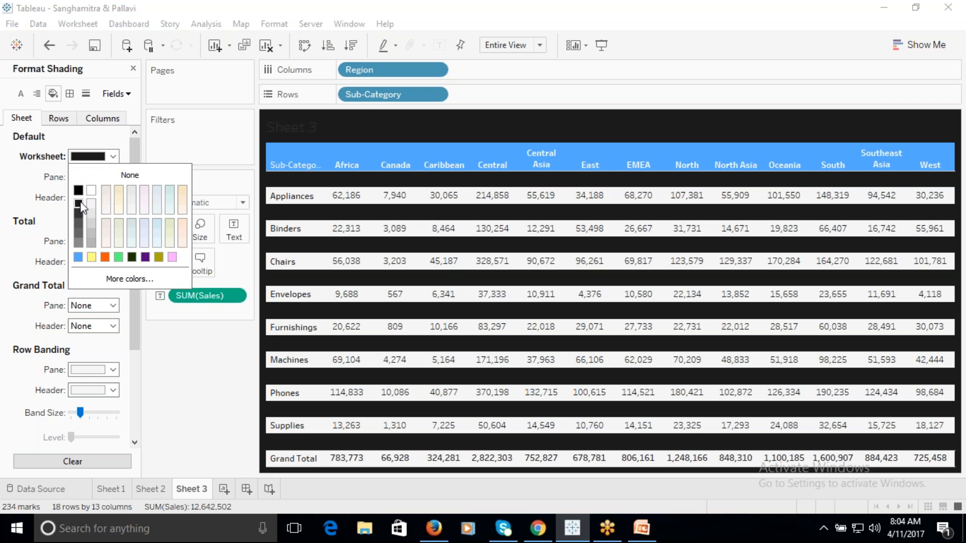
pyautogui.click(182, 197)
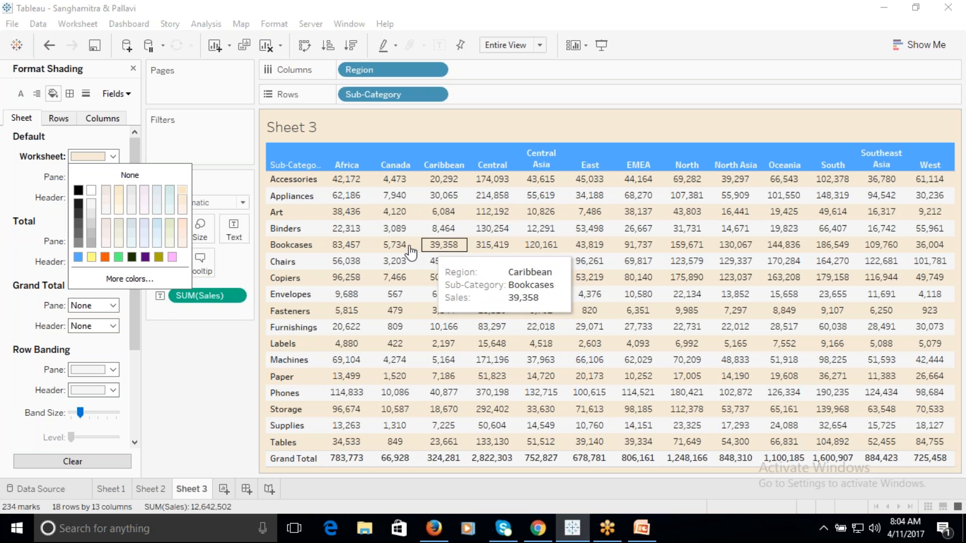
pyautogui.click(203, 386)
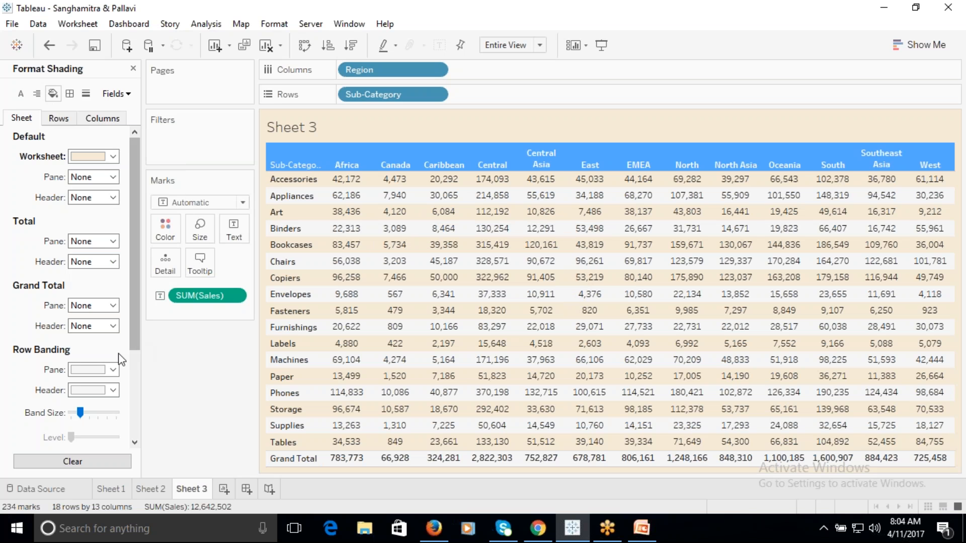
# Set the row banding band size to its minimum
pyautogui.click(113, 369)
pyautogui.click(130, 410)
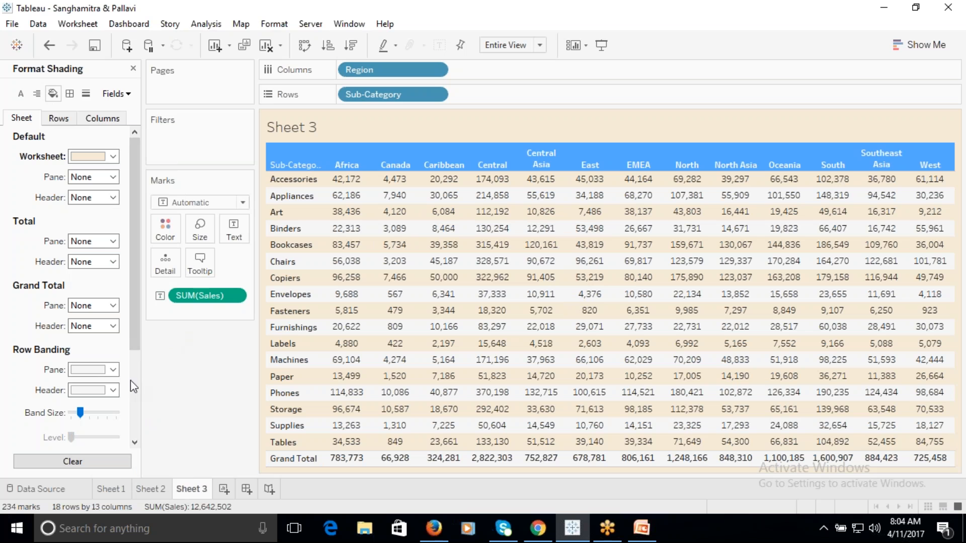
pyautogui.click(69, 412)
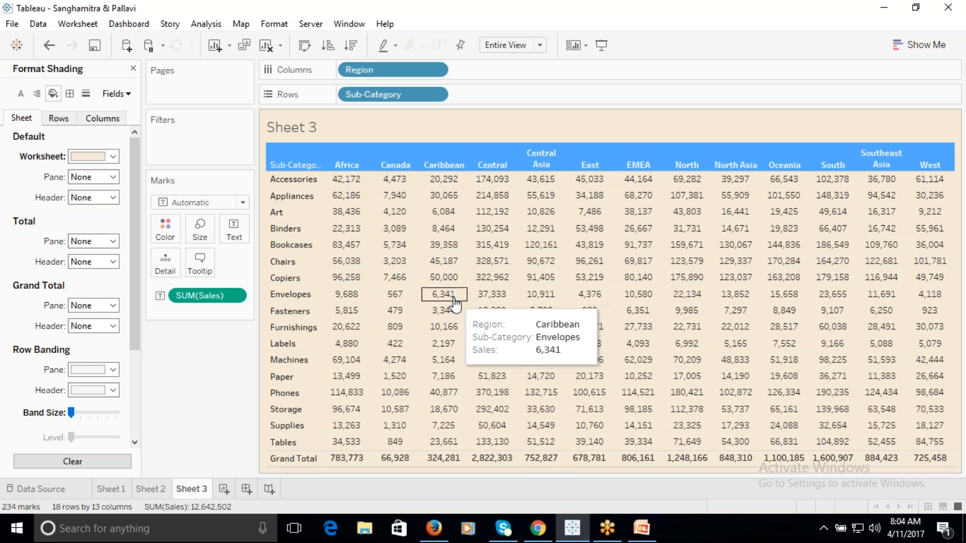
# Try black and purple as the worksheet shading, and return it to light beige
pyautogui.click(113, 156)
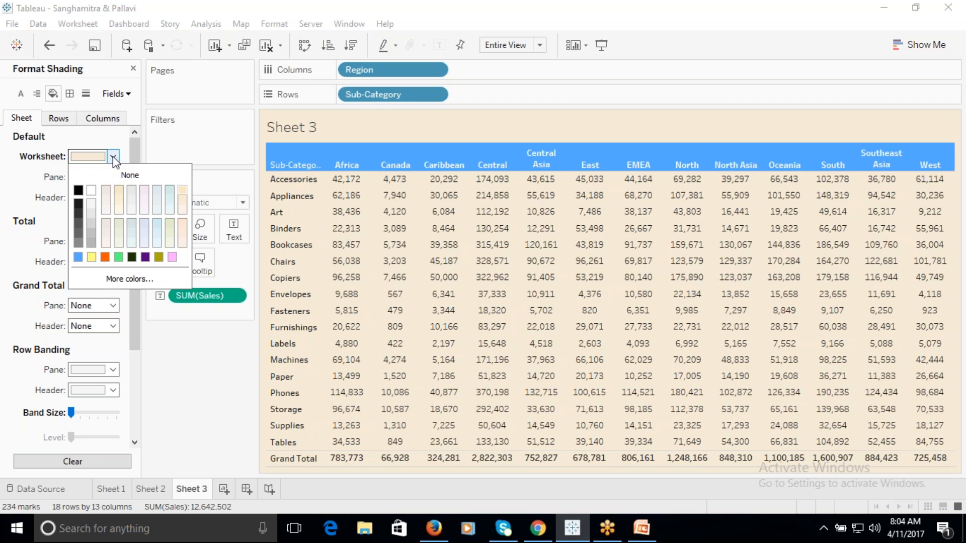
pyautogui.click(79, 191)
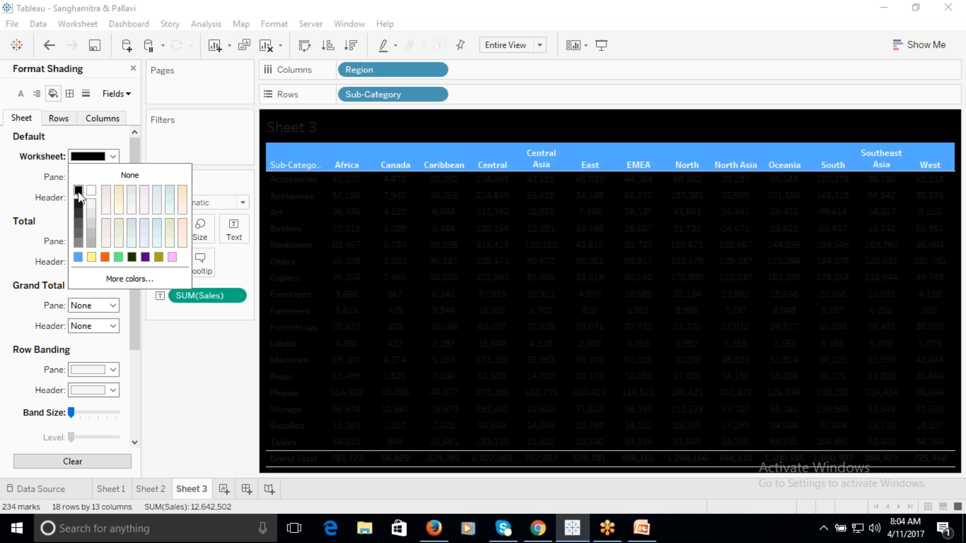
pyautogui.click(146, 257)
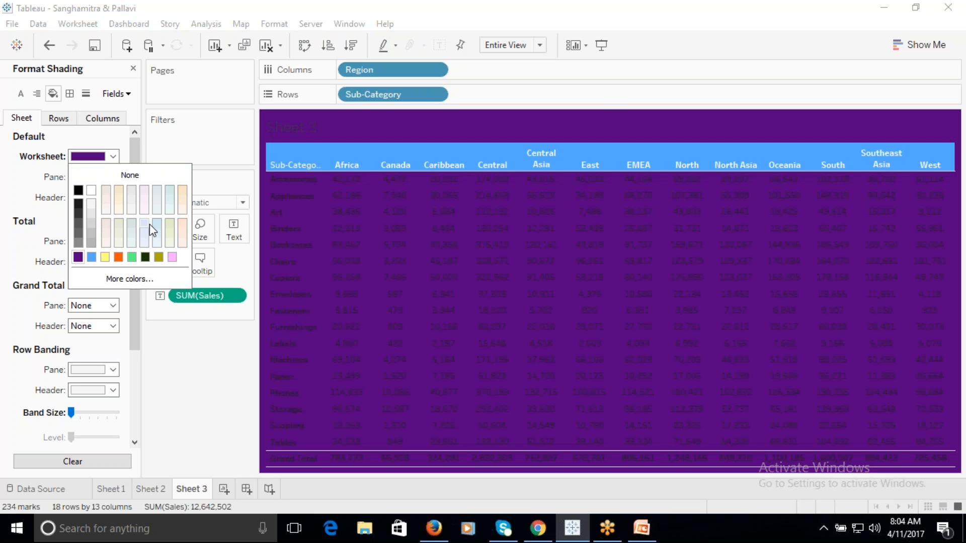
pyautogui.click(182, 190)
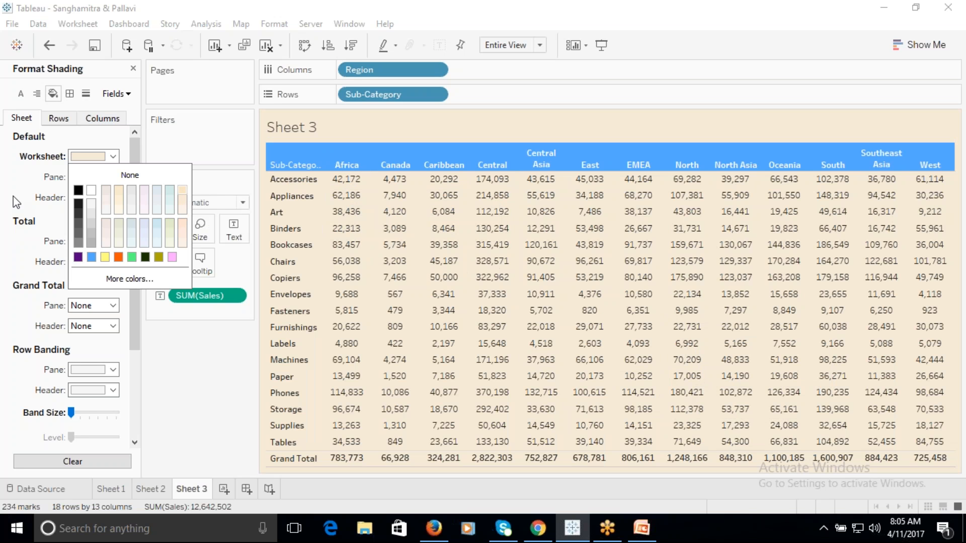
pyautogui.click(19, 185)
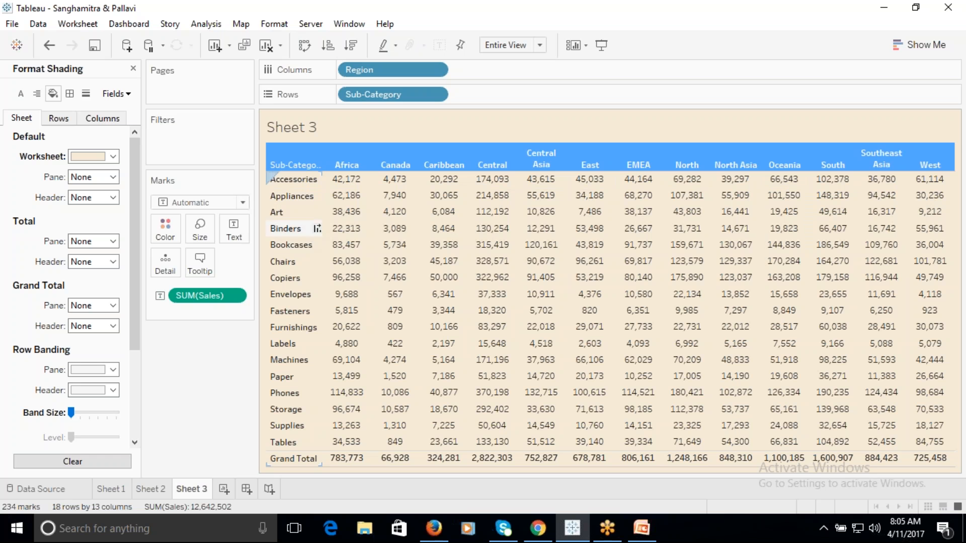
# Set the row banding pane colour to a custom, slightly darkened yellow after trying pale teal, blue and bright yellow
pyautogui.click(114, 370)
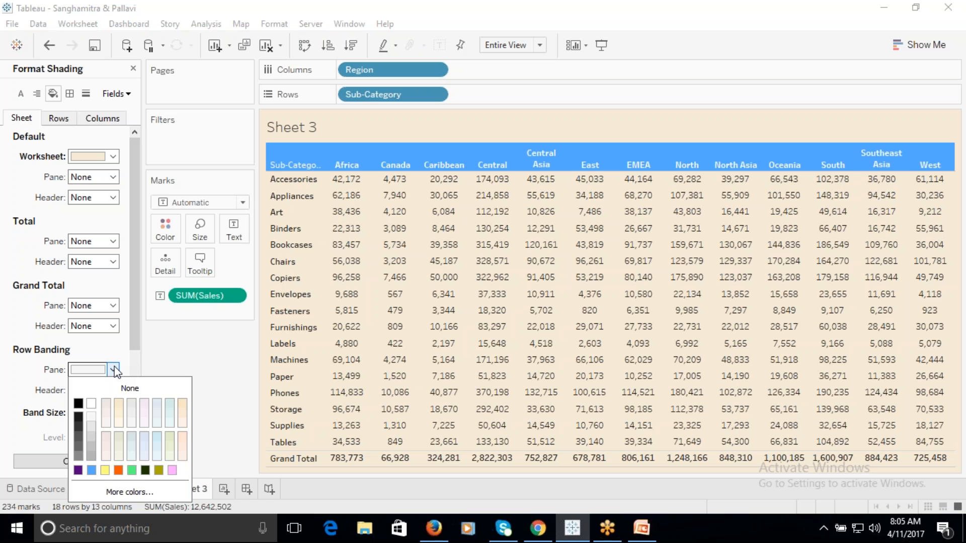
pyautogui.click(170, 402)
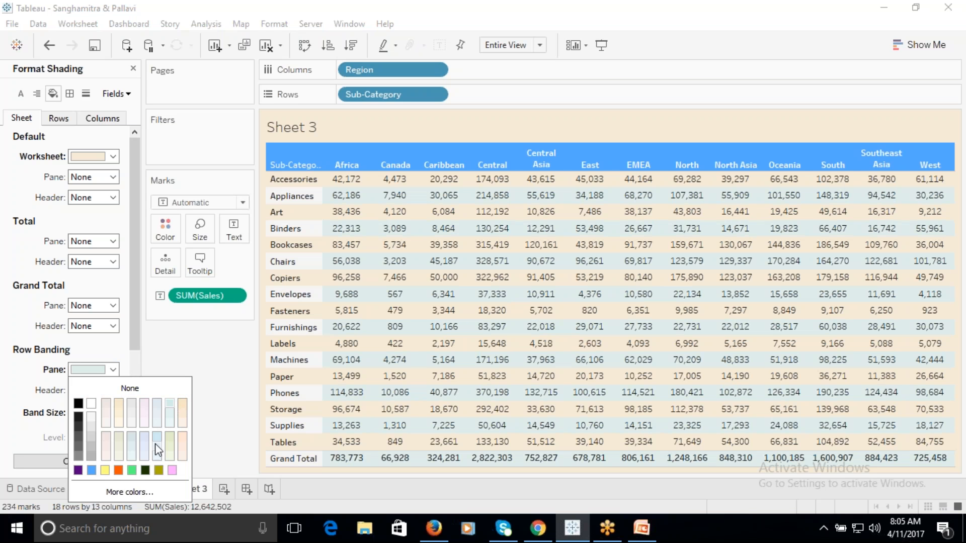
pyautogui.click(90, 471)
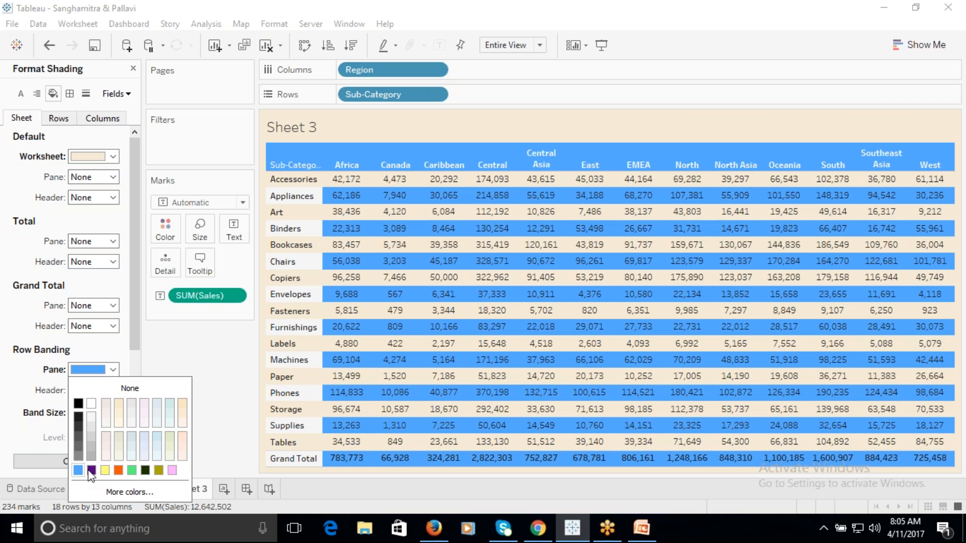
pyautogui.click(105, 470)
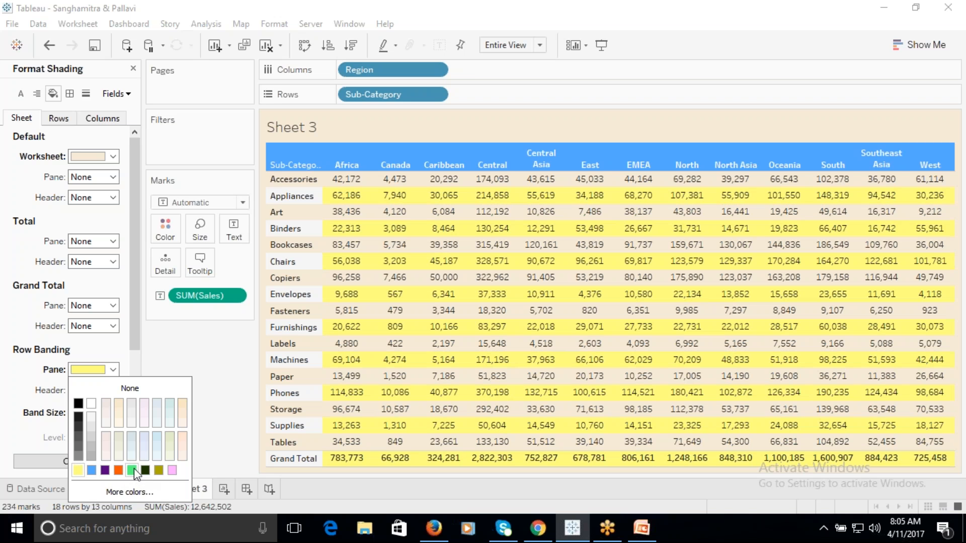
pyautogui.click(120, 493)
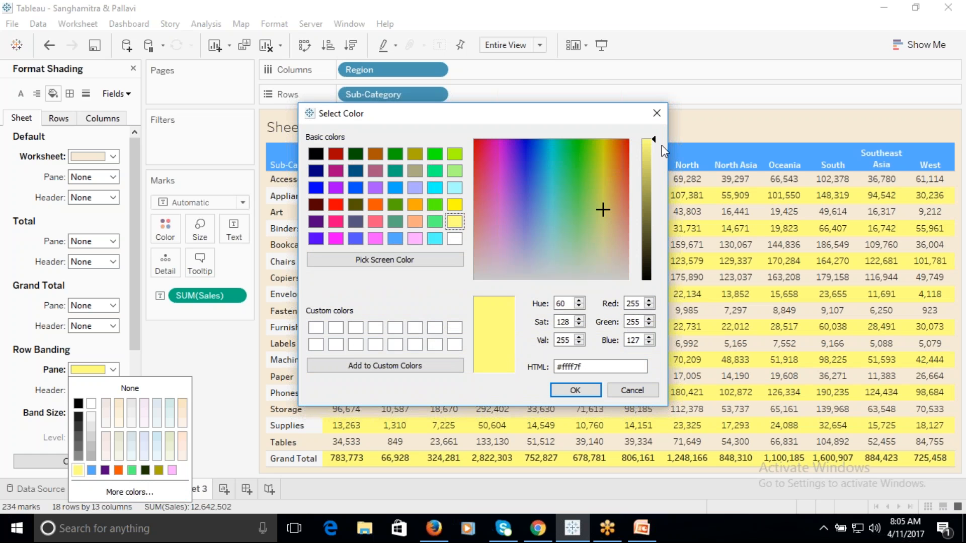
pyautogui.click(455, 239)
pyautogui.click(454, 222)
pyautogui.moveTo(656, 146); pyautogui.dragTo(656, 151)
pyautogui.click(597, 394)
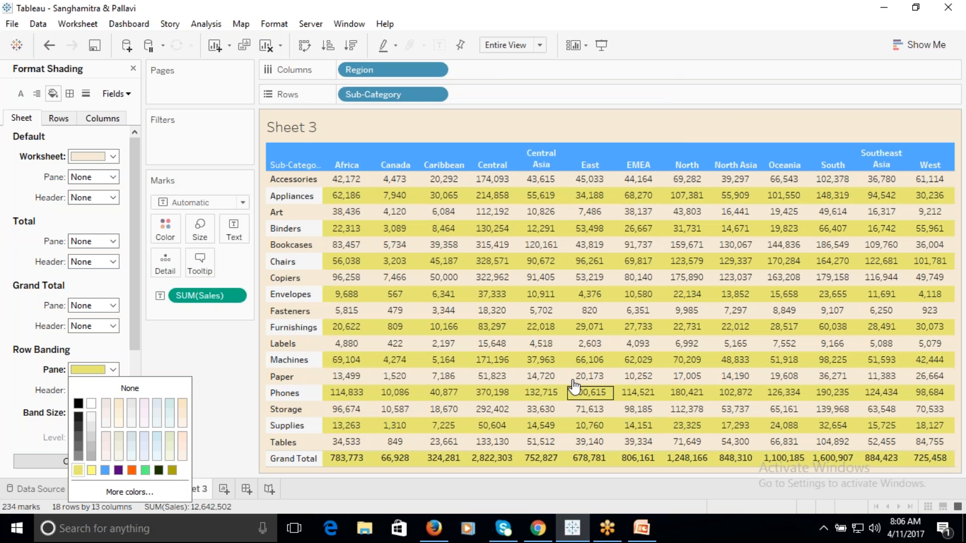
pyautogui.click(187, 340)
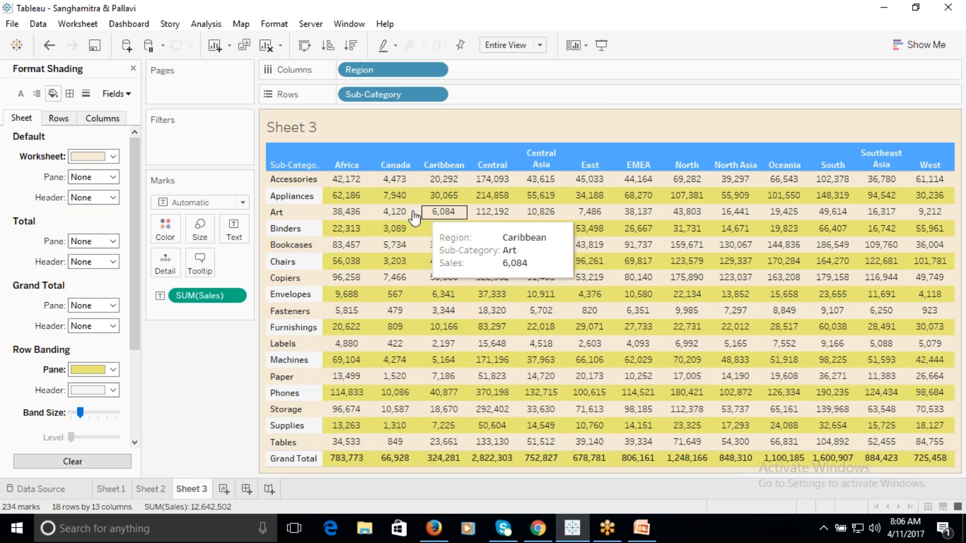
# Try grey for the row banding header, and match it to the pane's darkened yellow
pyautogui.click(114, 391)
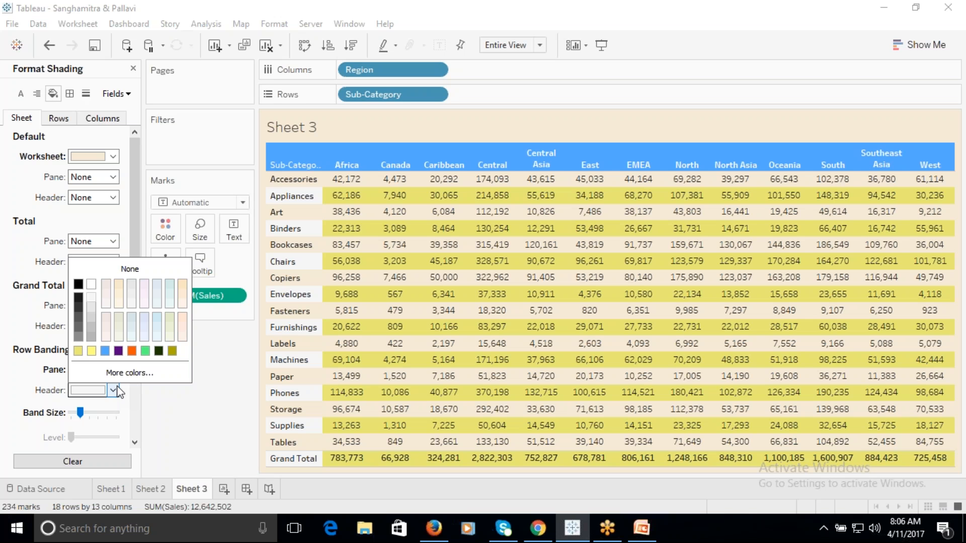
pyautogui.click(91, 328)
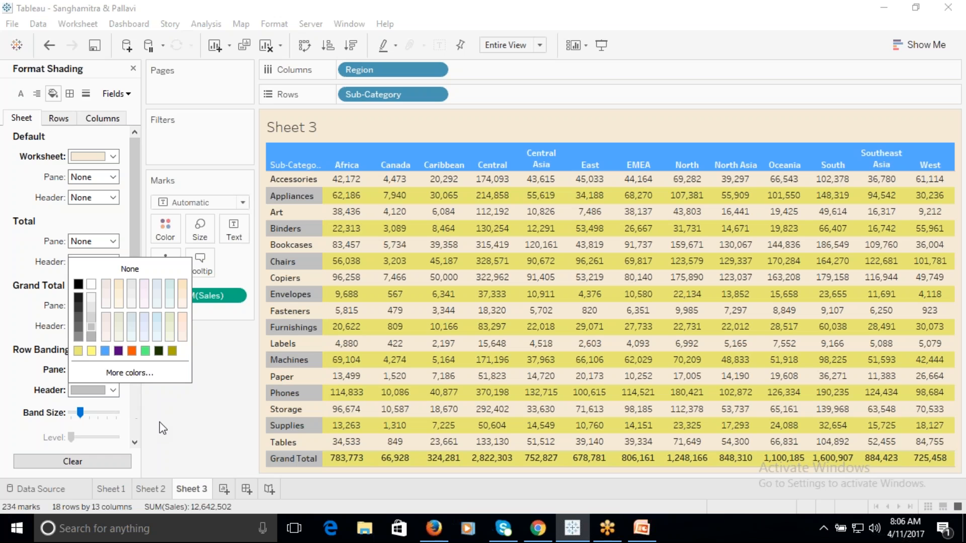
pyautogui.click(78, 351)
pyautogui.click(200, 418)
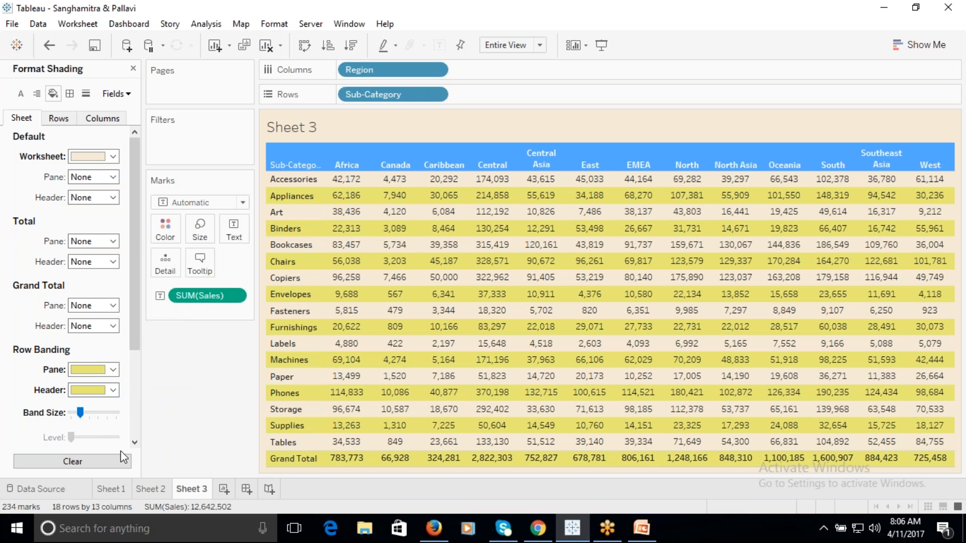
# Try a band size of two rows for the row banding, and return it to alternate single rows
pyautogui.moveTo(441, 192)
pyautogui.moveTo(80, 414); pyautogui.dragTo(90, 412)
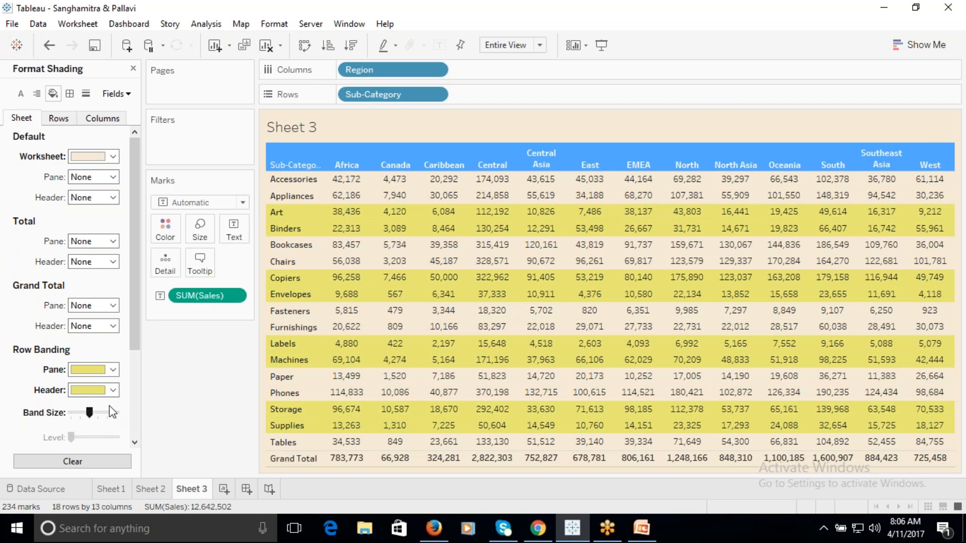
pyautogui.moveTo(389, 205)
pyautogui.moveTo(92, 412); pyautogui.dragTo(80, 414)
pyautogui.moveTo(369, 259)
pyautogui.moveTo(475, 191)
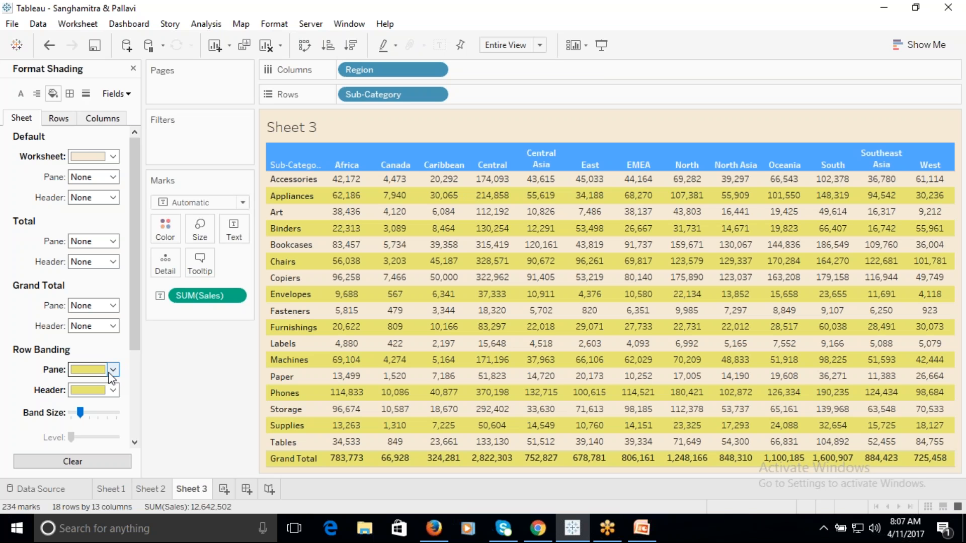
# Change the row banding pane colour to pale teal
pyautogui.click(113, 370)
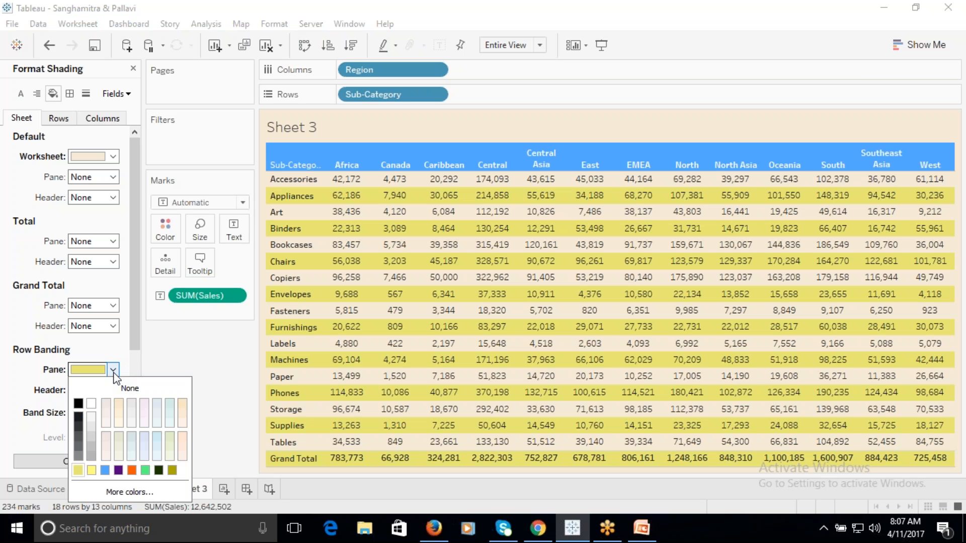
pyautogui.click(168, 403)
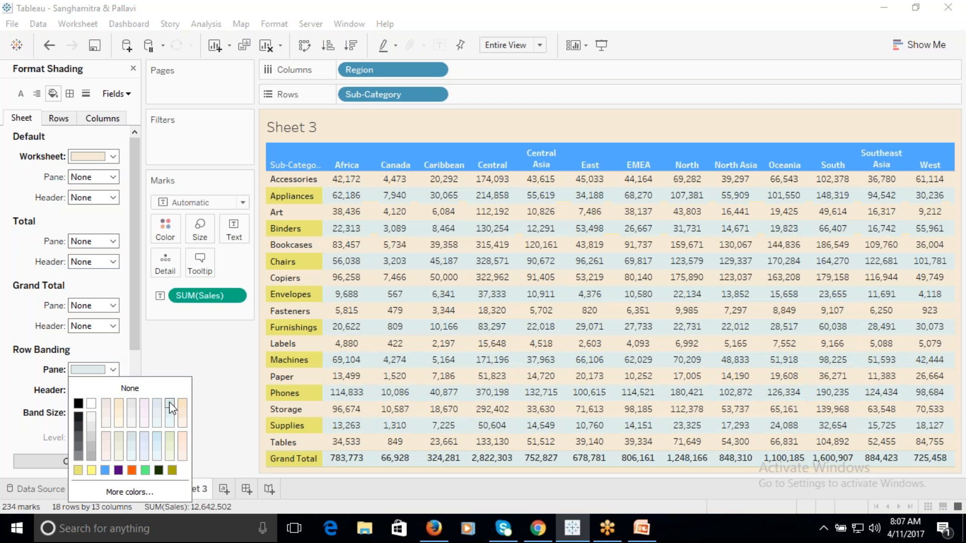
# Set the row banding header colour to the same pale teal as the row banding pane
pyautogui.click(33, 383)
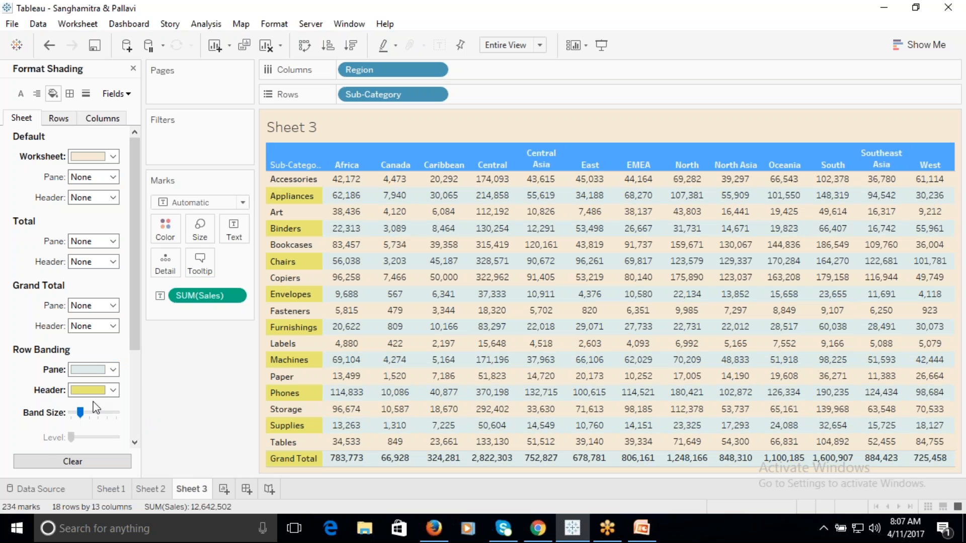
pyautogui.click(96, 391)
pyautogui.click(171, 283)
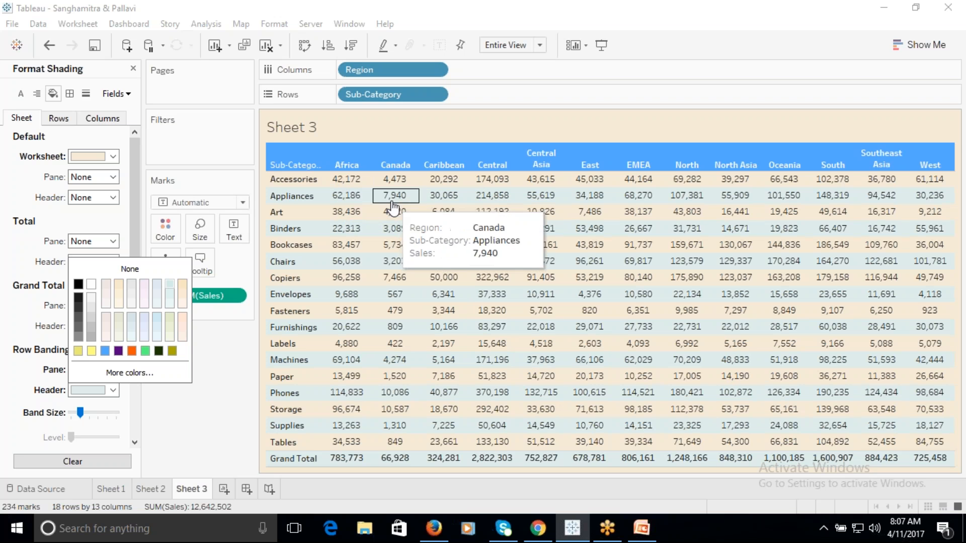
pyautogui.click(189, 422)
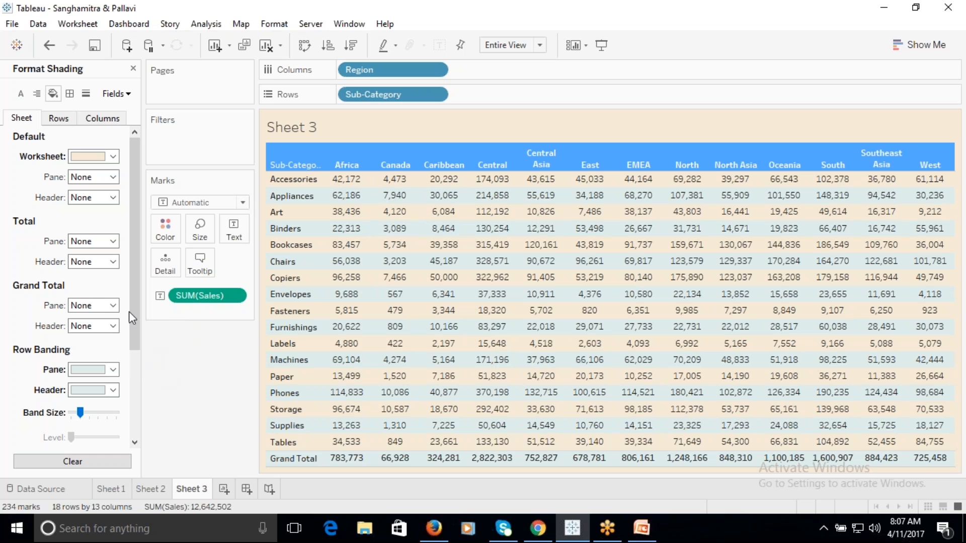
# Give the worksheet's default cells a thin, solid black border
pyautogui.click(70, 94)
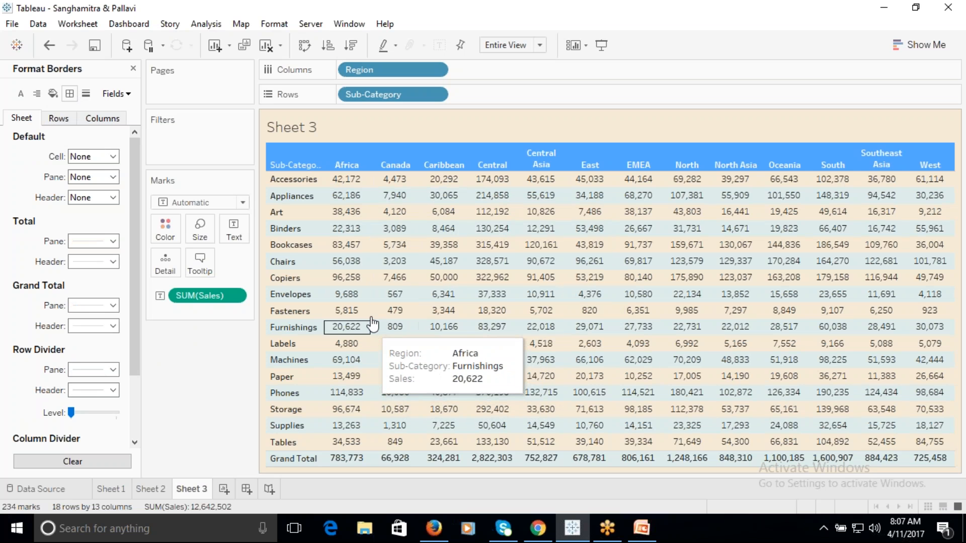
pyautogui.click(113, 156)
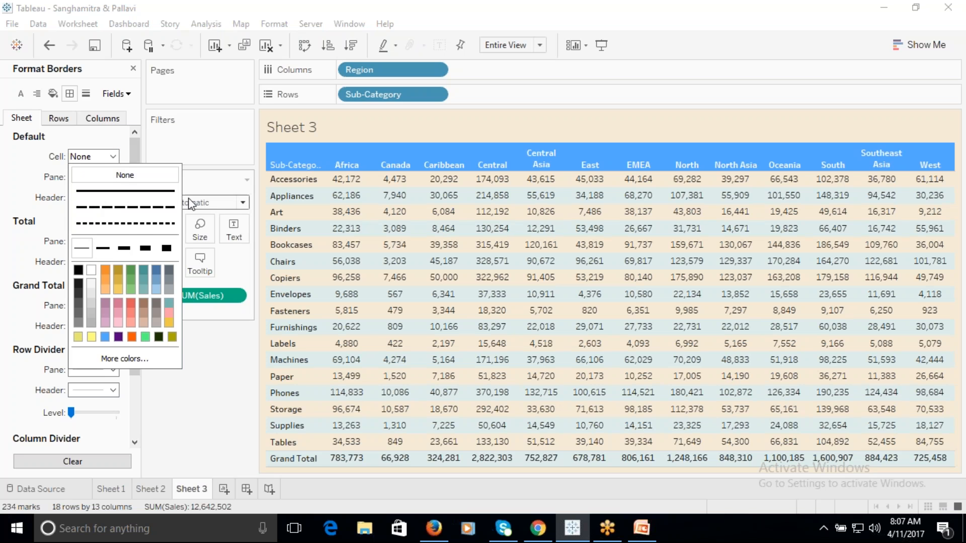
pyautogui.click(84, 250)
pyautogui.click(79, 271)
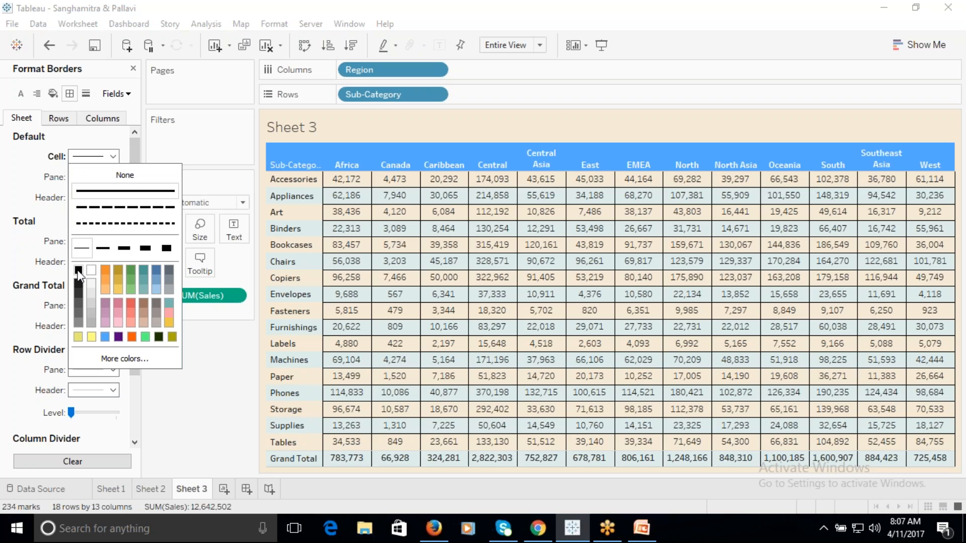
pyautogui.click(5, 177)
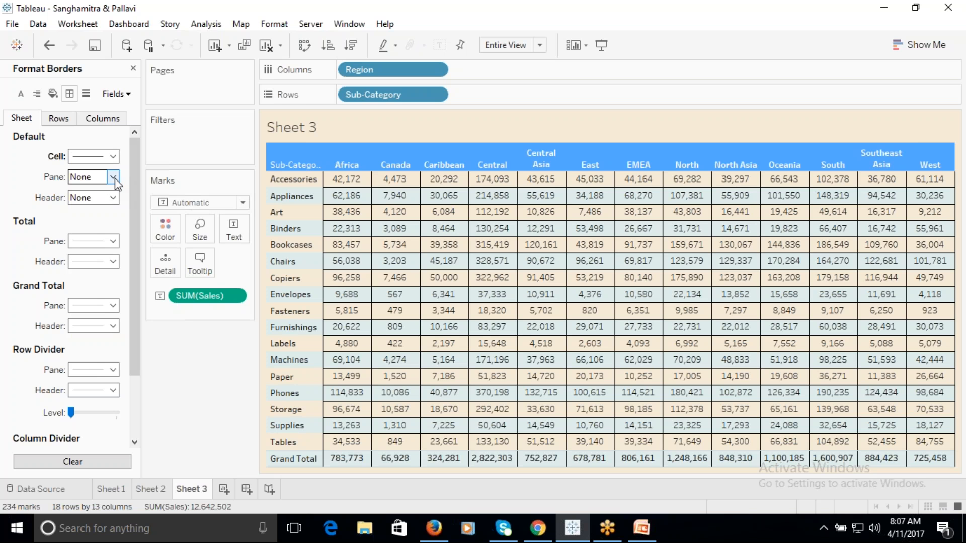
# Apply black solid borders to the worksheet's default pane and header
pyautogui.click(113, 177)
pyautogui.click(79, 291)
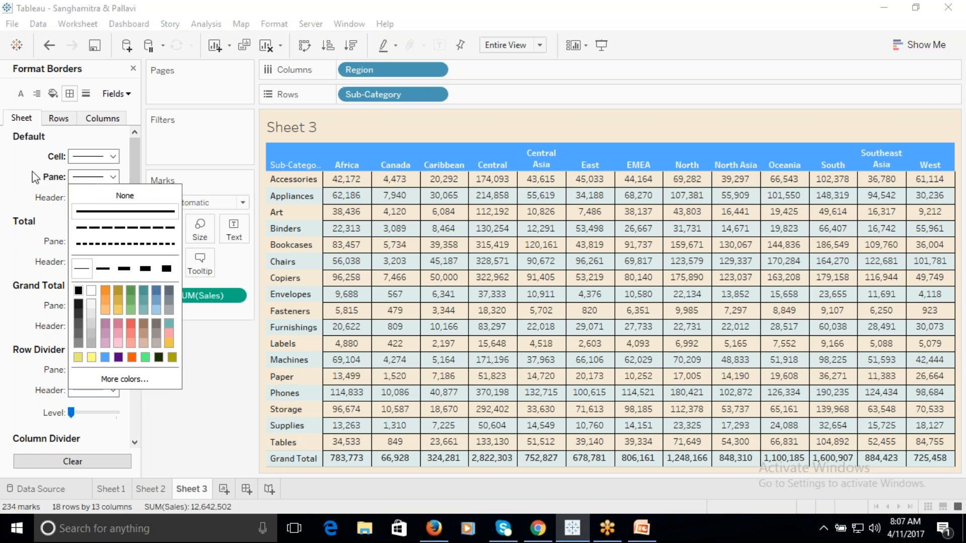
pyautogui.click(113, 198)
pyautogui.click(78, 311)
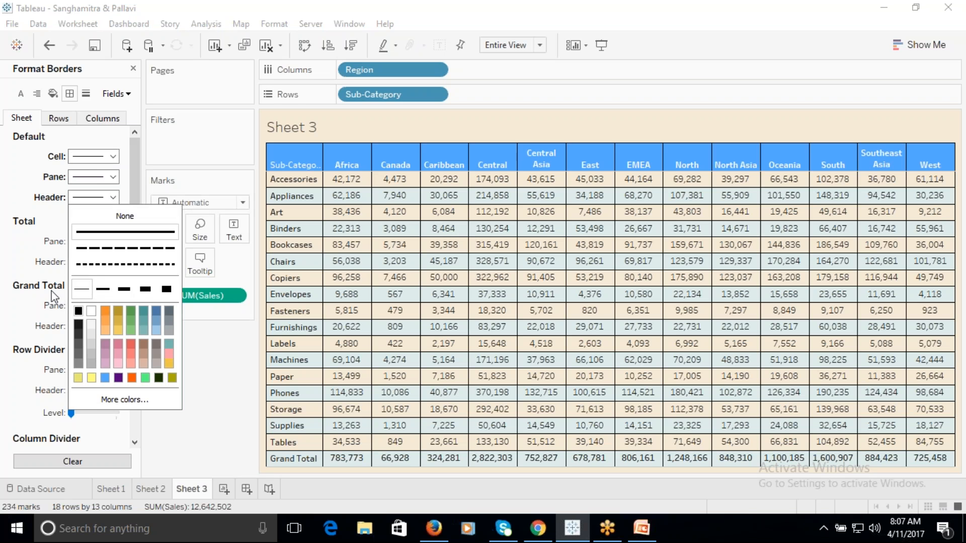
pyautogui.click(54, 297)
# Make the row divider line in the pane solid black
pyautogui.click(113, 370)
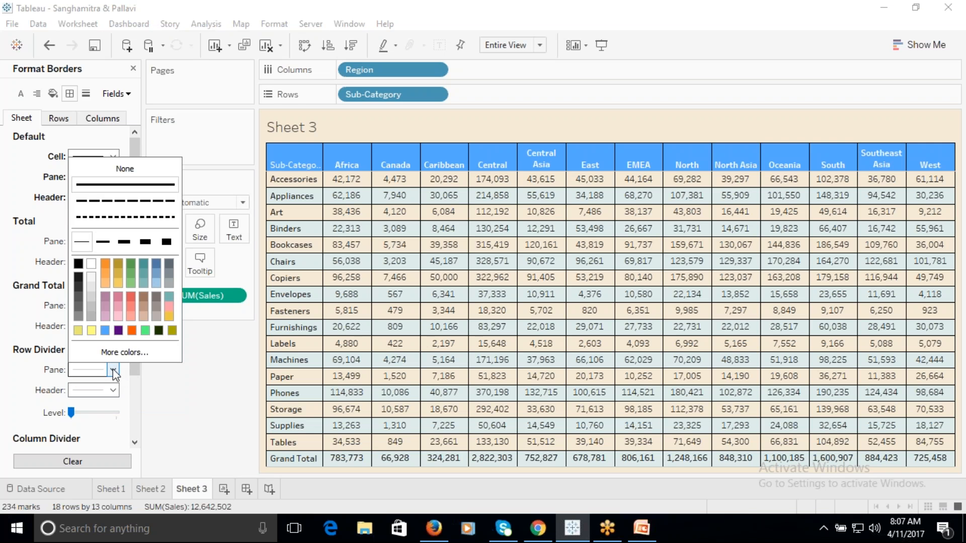
pyautogui.click(78, 263)
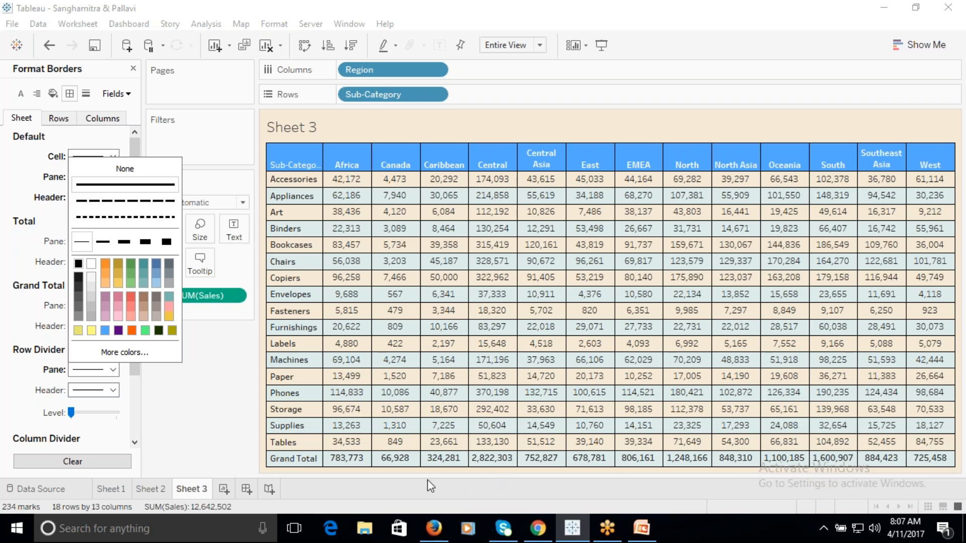
pyautogui.moveTo(347, 465)
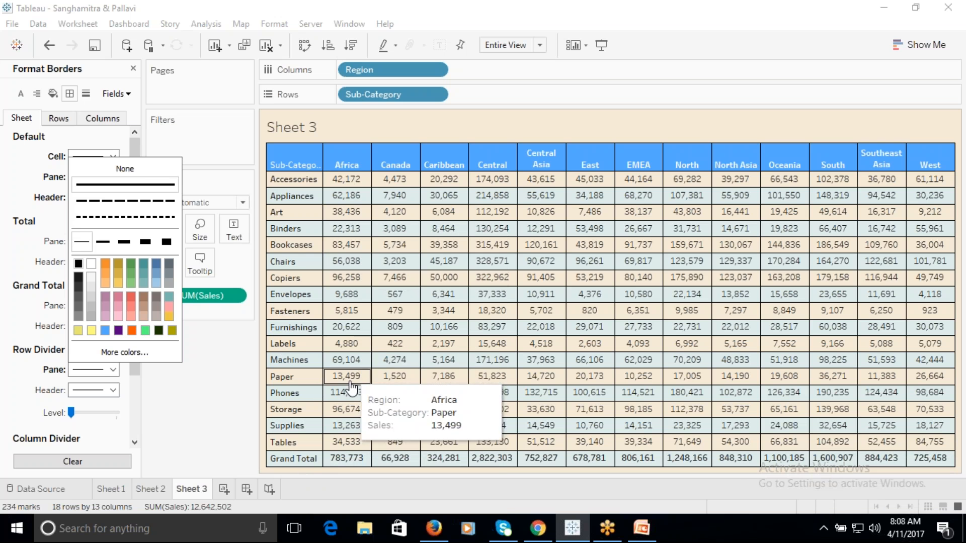
# Format the Grand Total row label in a bold orange font
pyautogui.click(302, 458)
pyautogui.rightClick(302, 457)
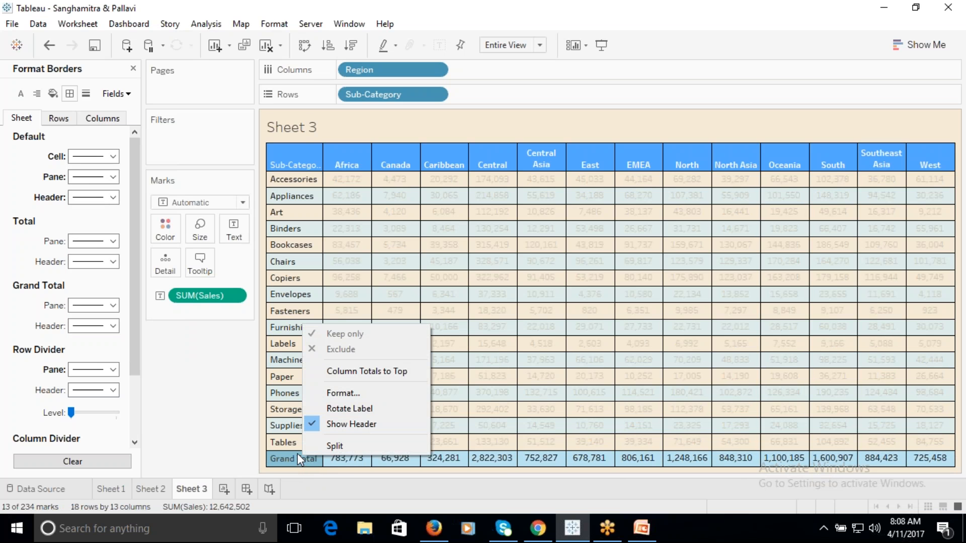
pyautogui.click(347, 408)
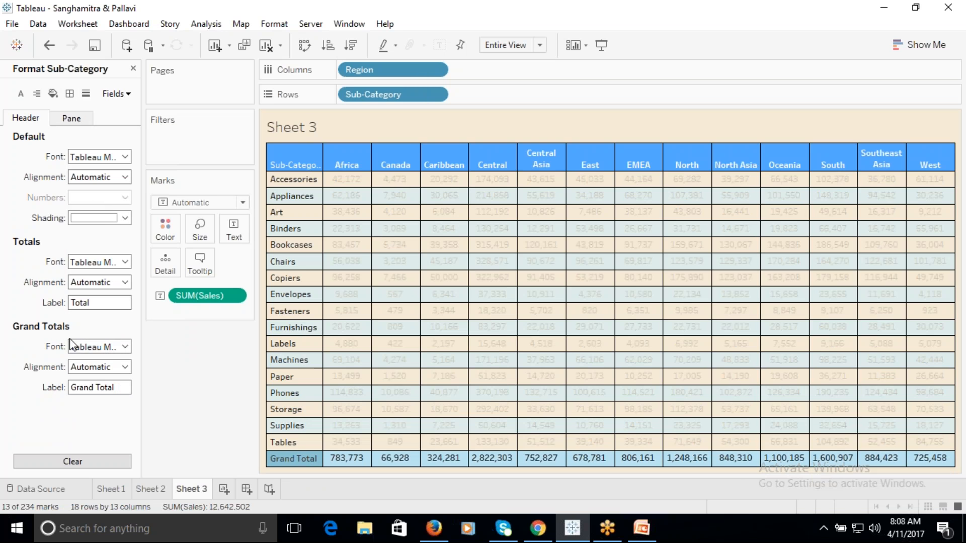
pyautogui.click(124, 346)
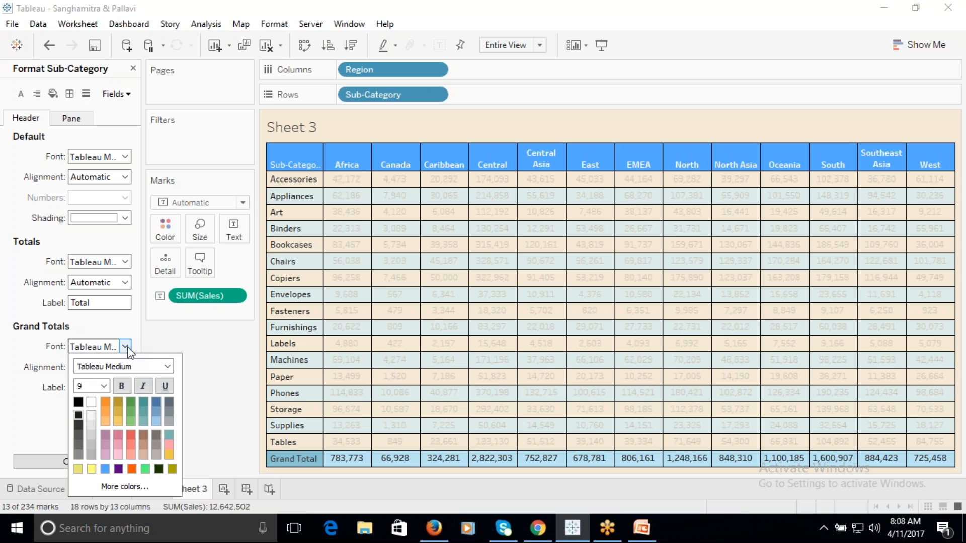
pyautogui.click(105, 401)
pyautogui.click(121, 386)
pyautogui.click(180, 340)
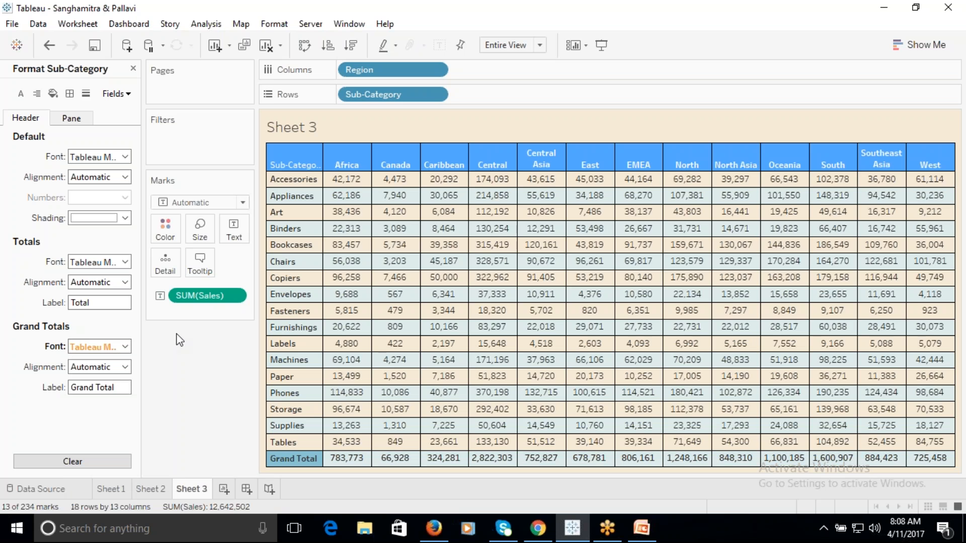
pyautogui.click(319, 469)
# Set the font of the grand total values in the pane to bold red
pyautogui.click(347, 460)
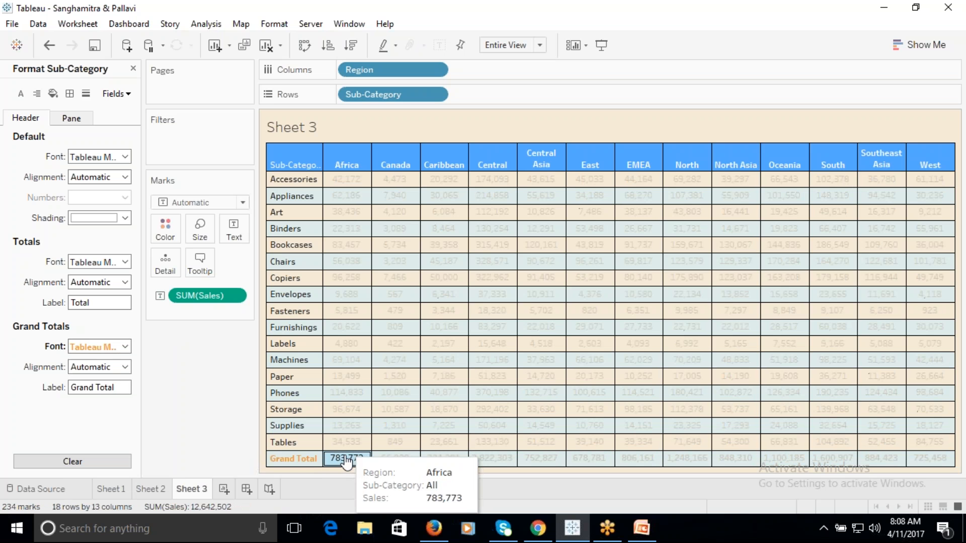
pyautogui.rightClick(347, 459)
pyautogui.click(390, 339)
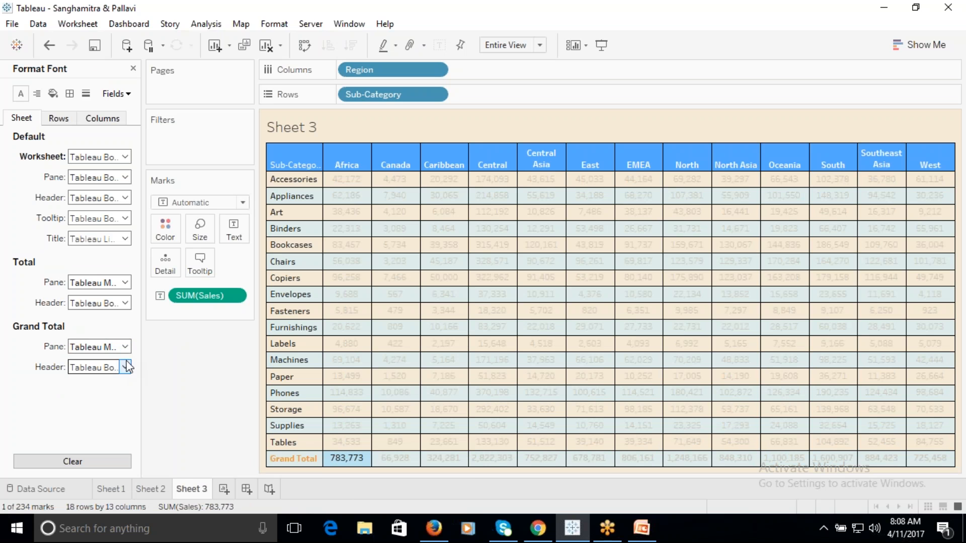
pyautogui.click(126, 367)
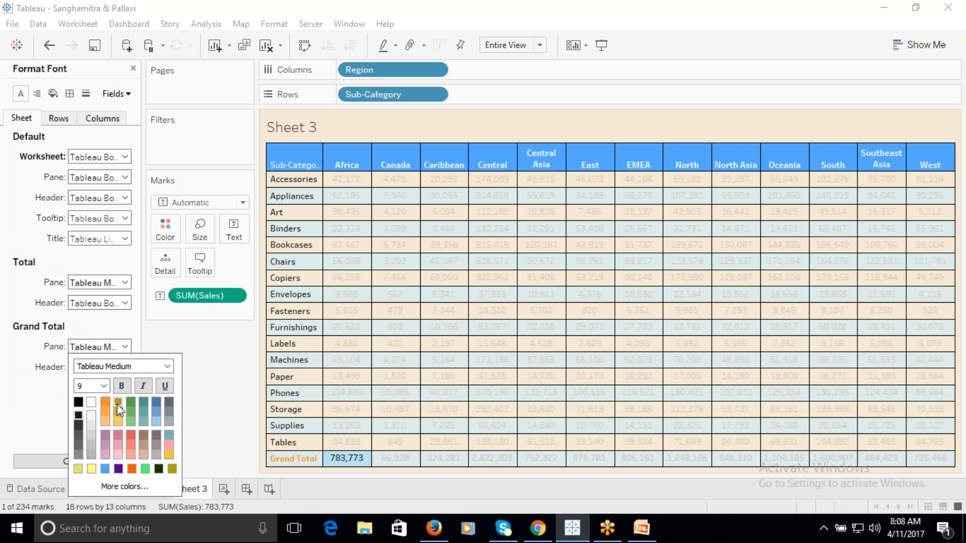
pyautogui.click(132, 435)
pyautogui.click(120, 386)
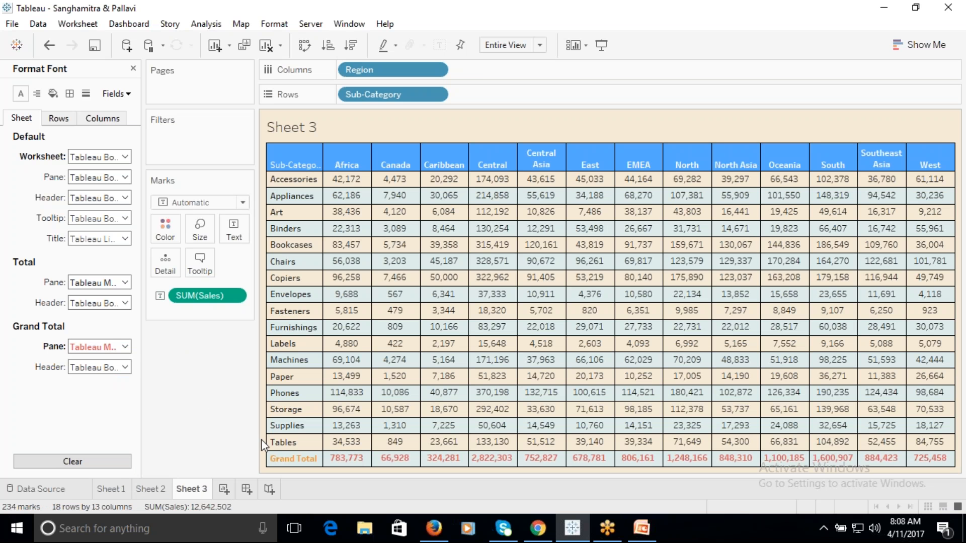
# Compare the formatted crosstab on Sheet 3 with the plain crosstab on Sheet 2
pyautogui.moveTo(622, 180)
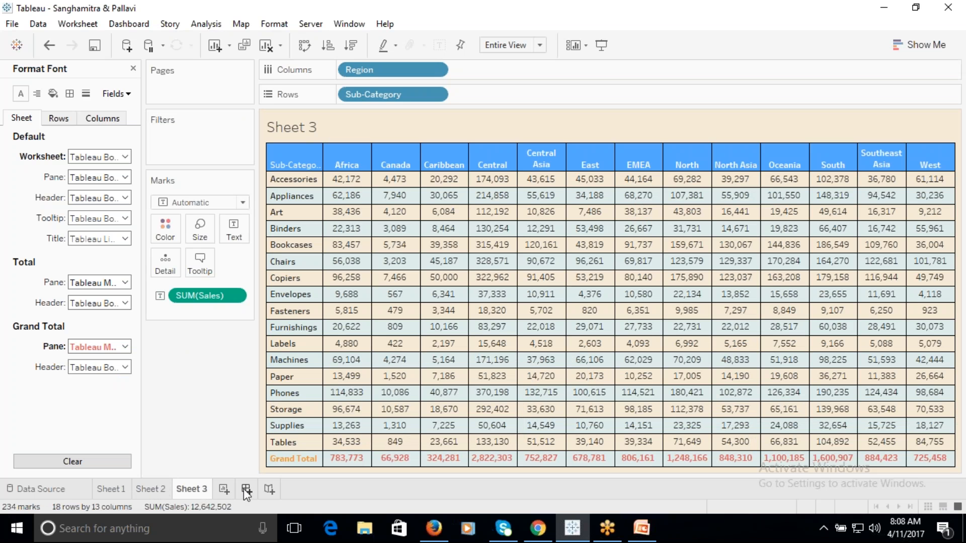
pyautogui.click(154, 489)
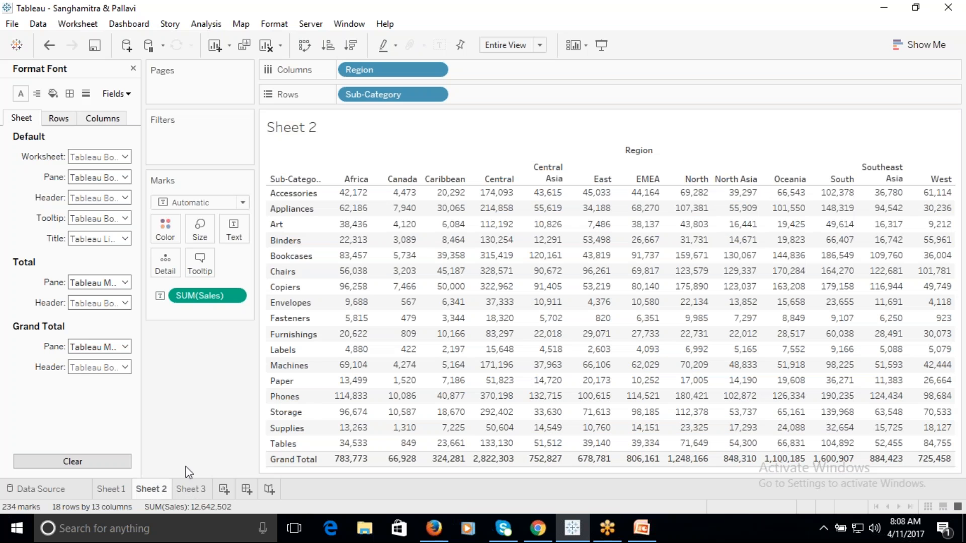
pyautogui.click(193, 489)
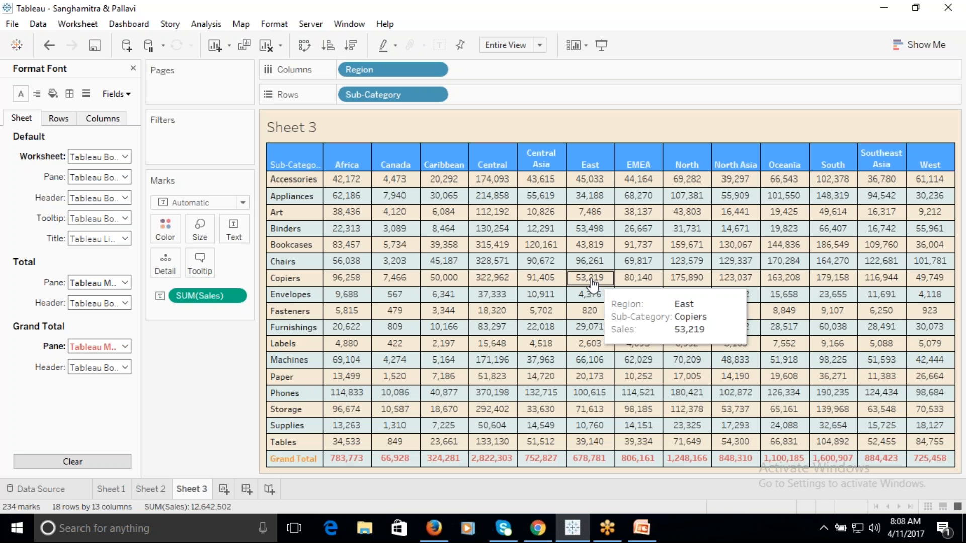
pyautogui.click(148, 489)
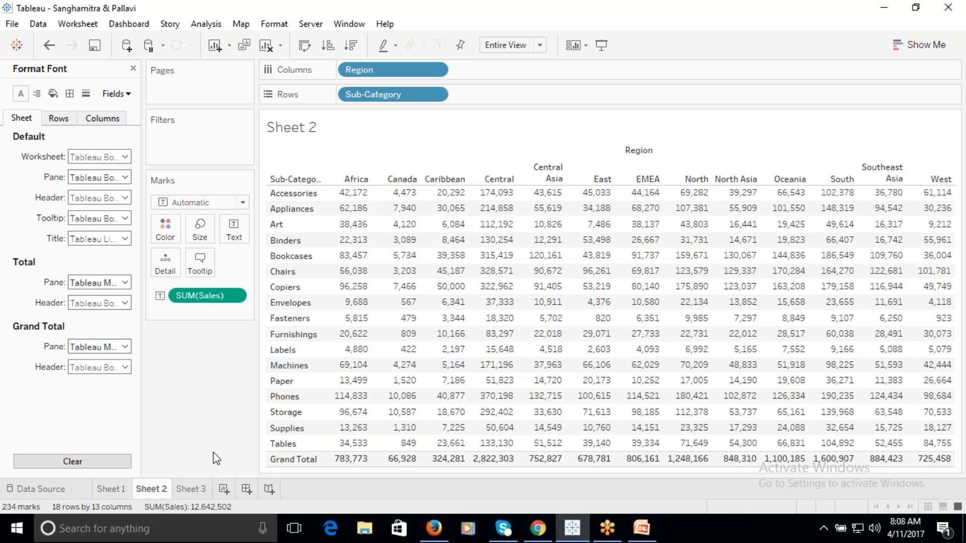
pyautogui.click(198, 489)
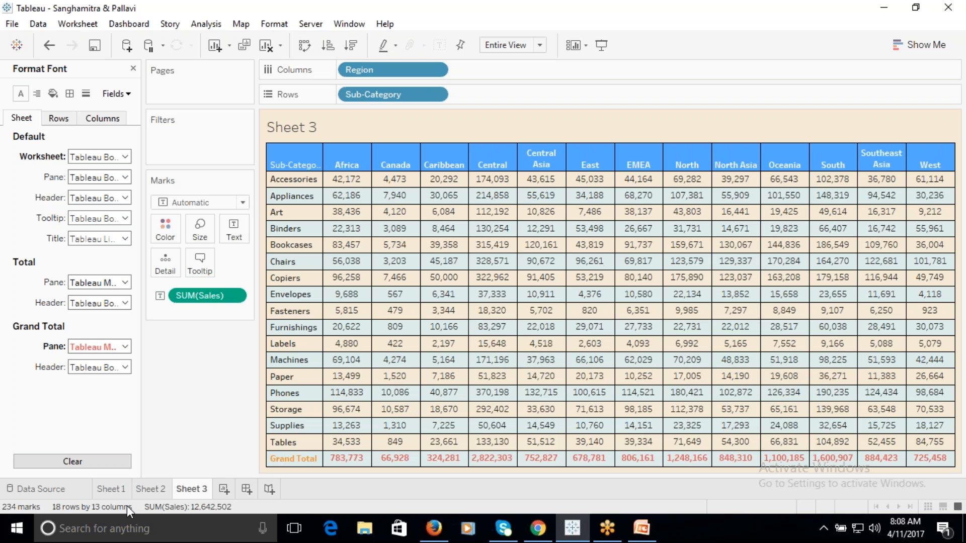
pyautogui.click(164, 488)
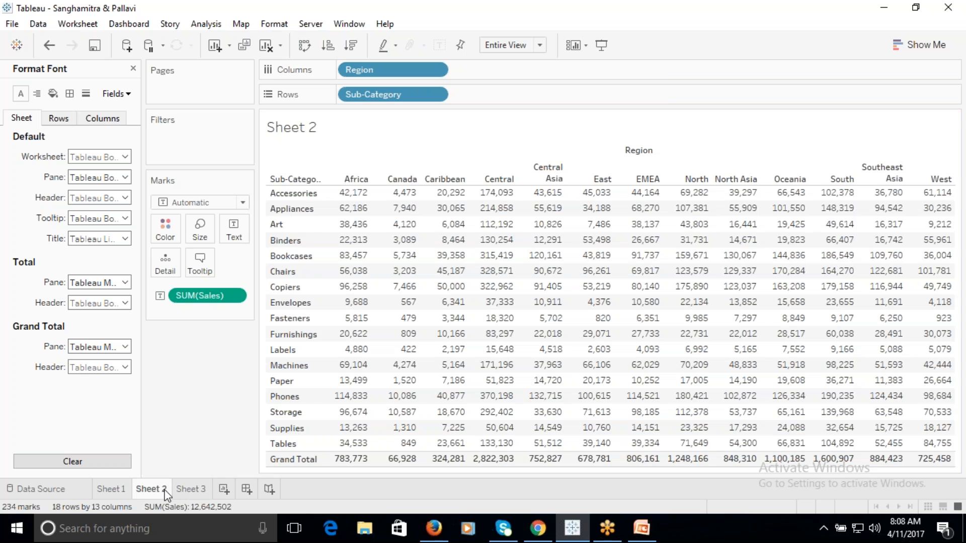
pyautogui.click(191, 489)
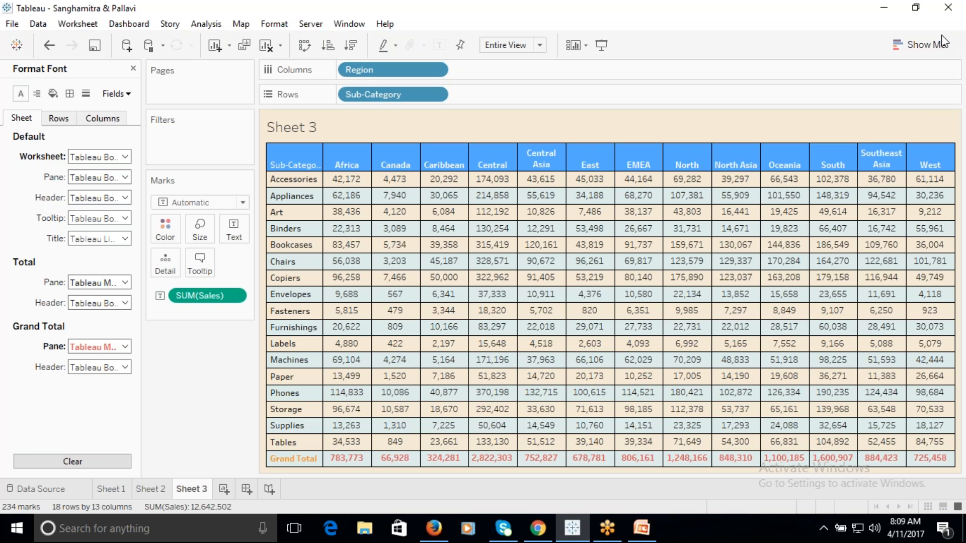
pyautogui.moveTo(657, 206)
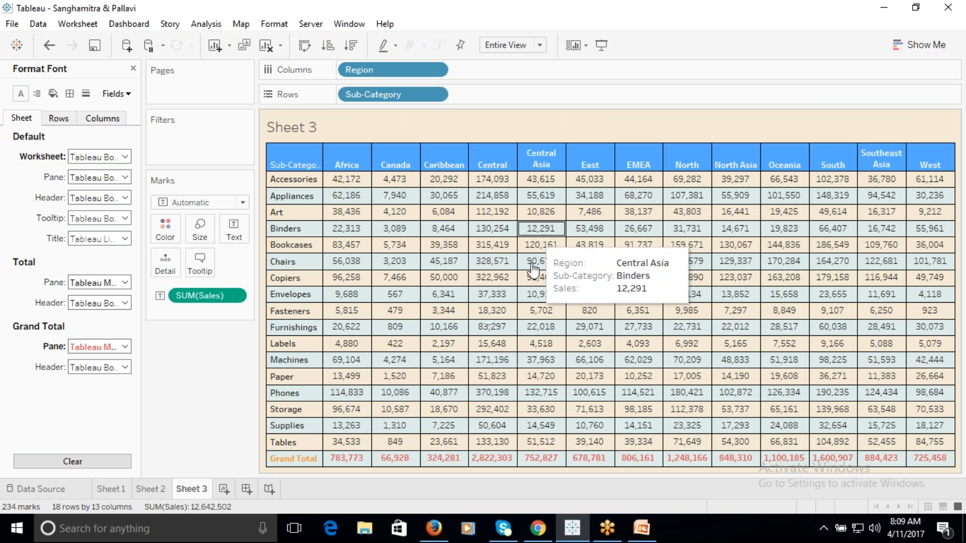
pyautogui.click(159, 488)
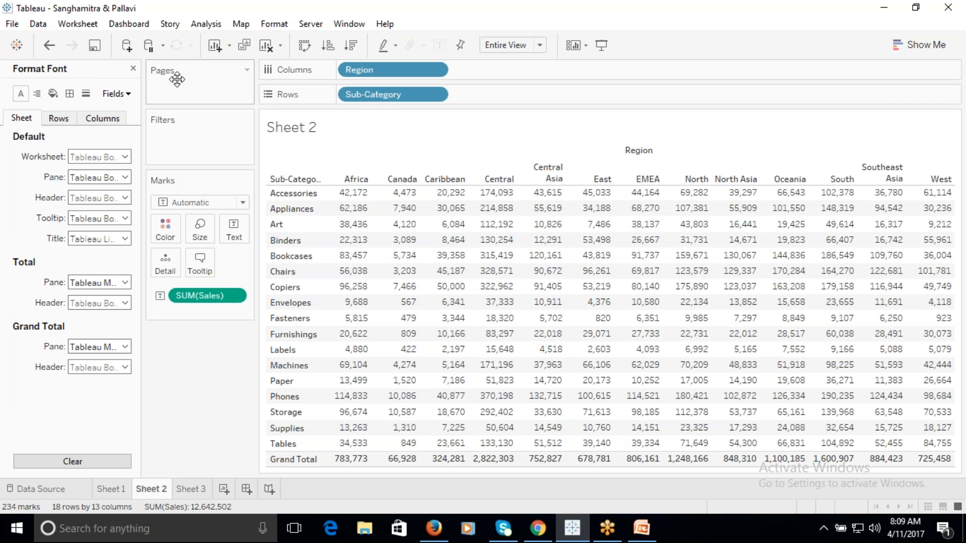
# Close the formatting pane to bring back the data fields, and return to Sheet 3
pyautogui.click(133, 69)
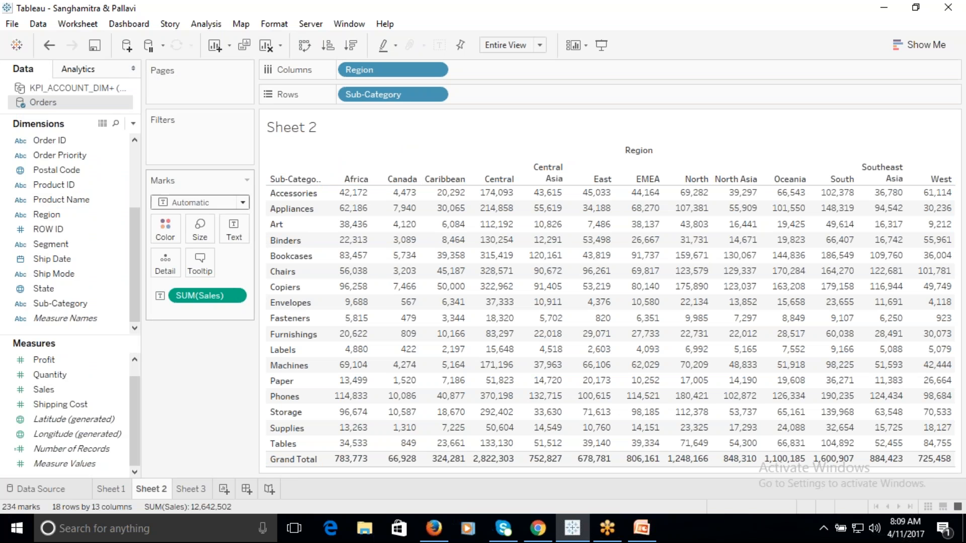
pyautogui.moveTo(377, 288)
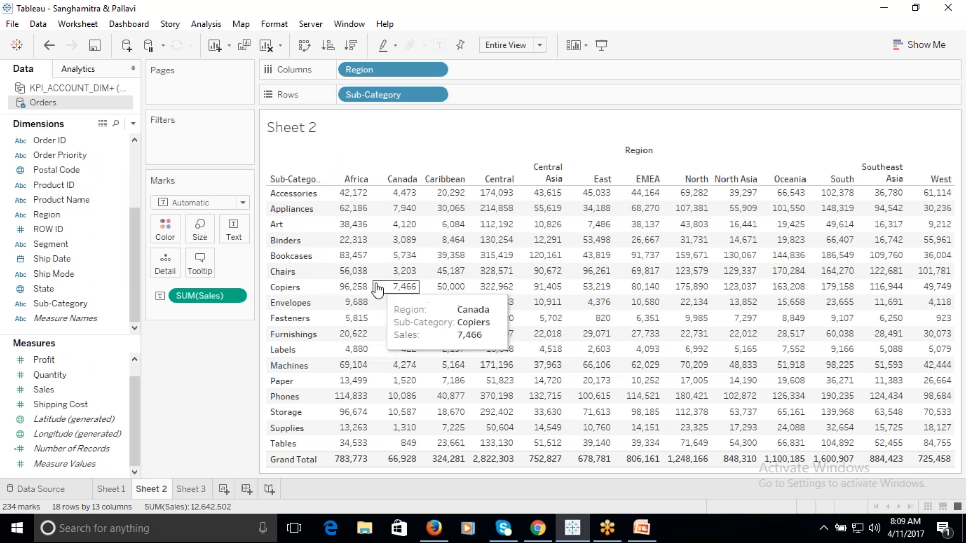
pyautogui.click(197, 489)
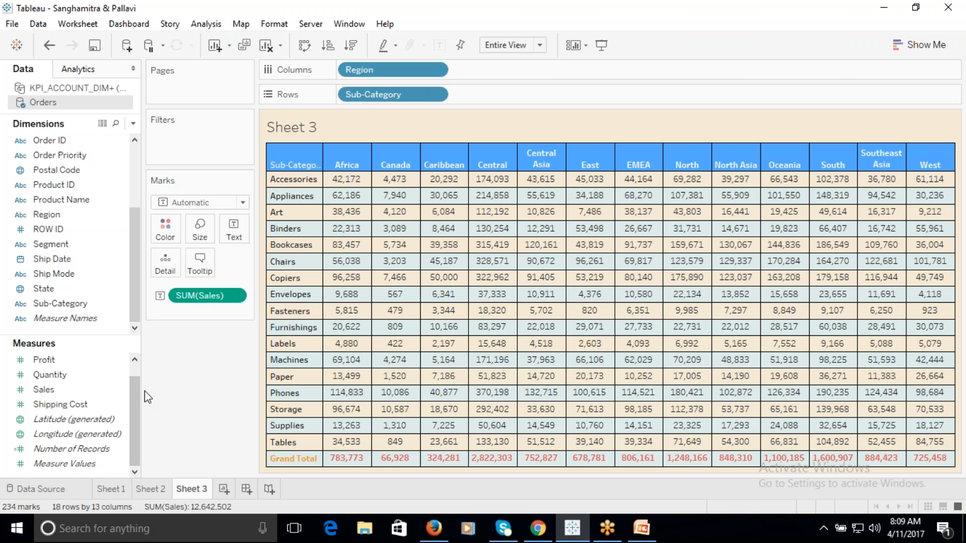
pyautogui.moveTo(135, 392); pyautogui.dragTo(135, 363)
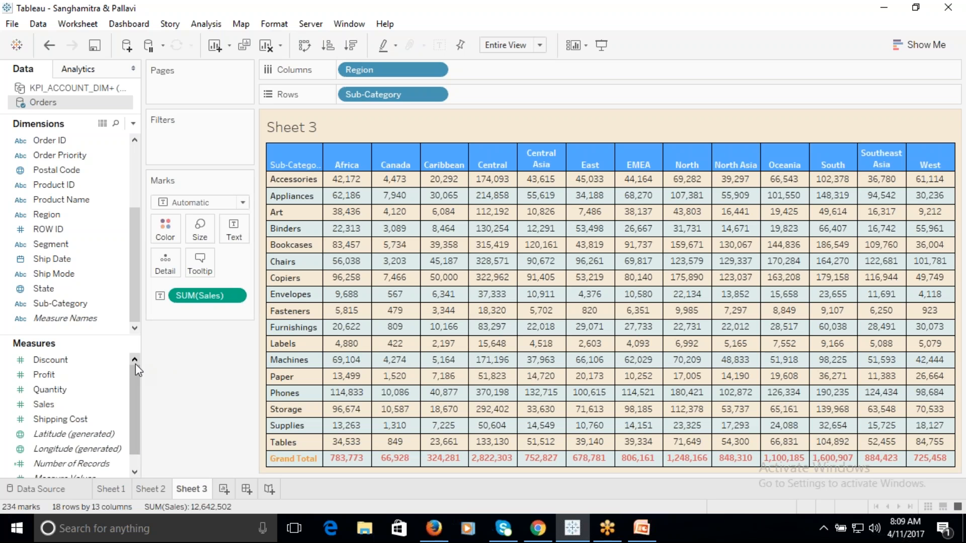
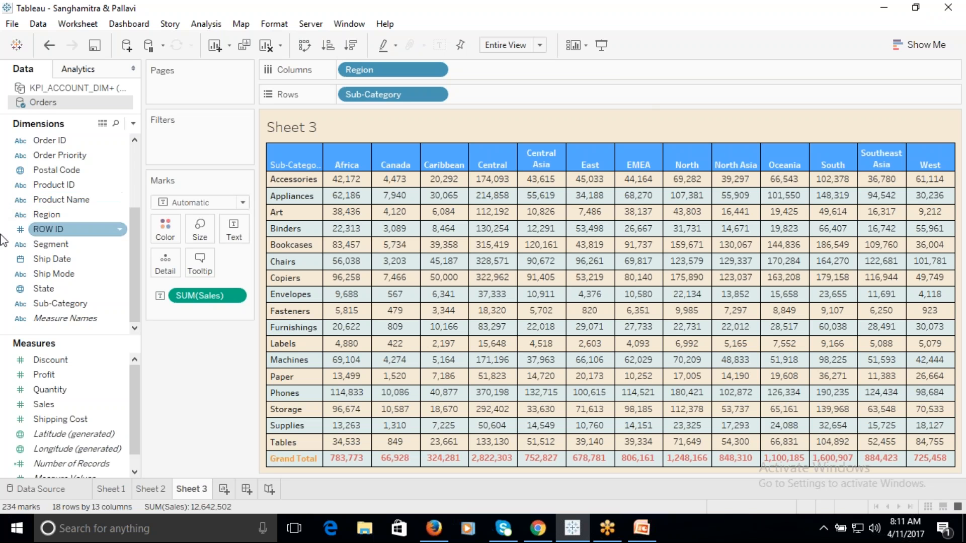
pyautogui.click(92, 184)
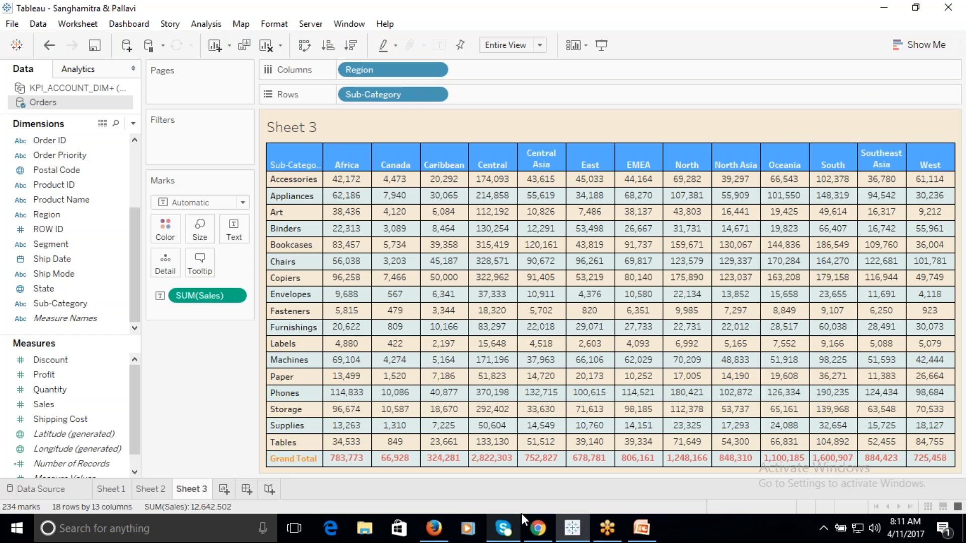
# Switch to PowerPoint to check the slide listing training topics 1 and 2, and return to Tableau
pyautogui.click(642, 528)
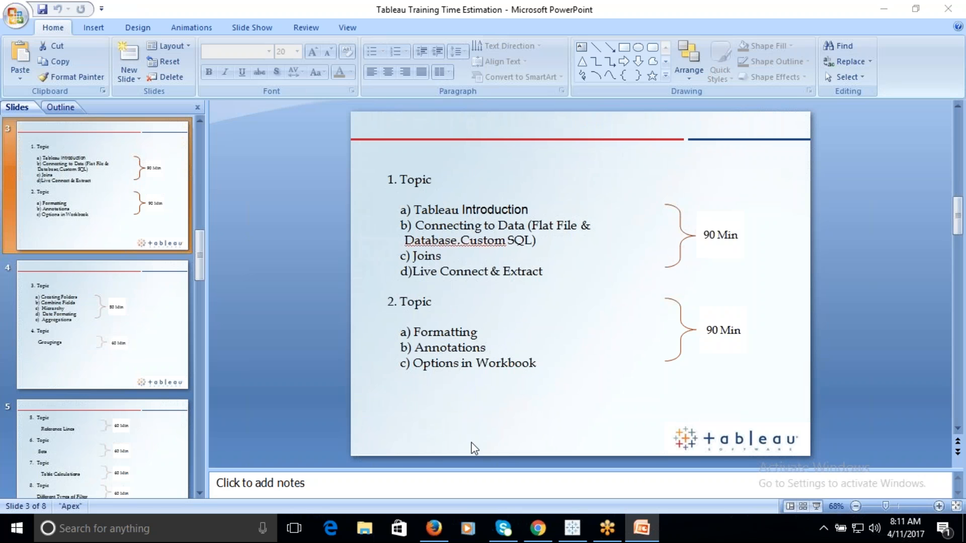
pyautogui.hotkey('alt', 'Tab')
pyautogui.moveTo(396, 212)
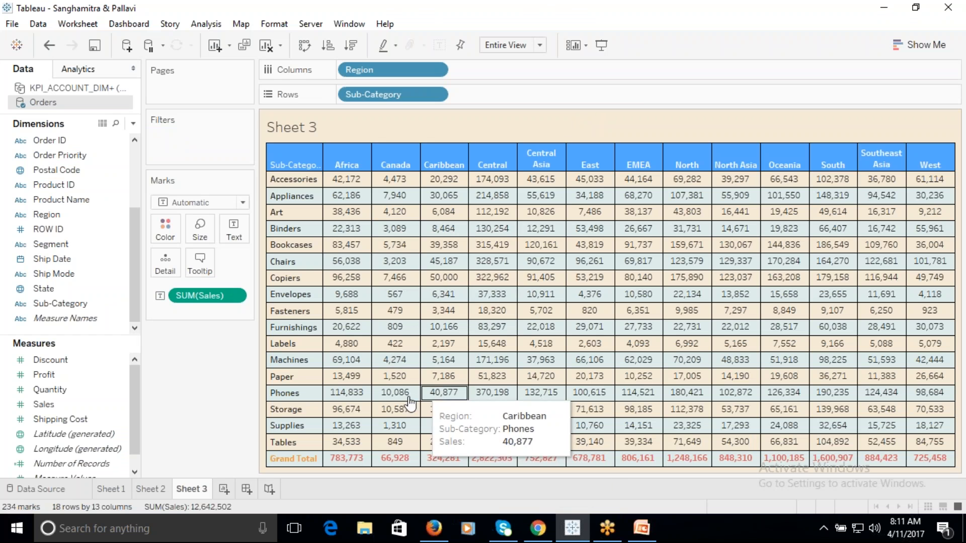
# Open the font formatting options from the Africa Bookcases value on Sheet 3 and clear the cell selection
pyautogui.click(346, 245)
pyautogui.rightClick(351, 245)
pyautogui.click(390, 304)
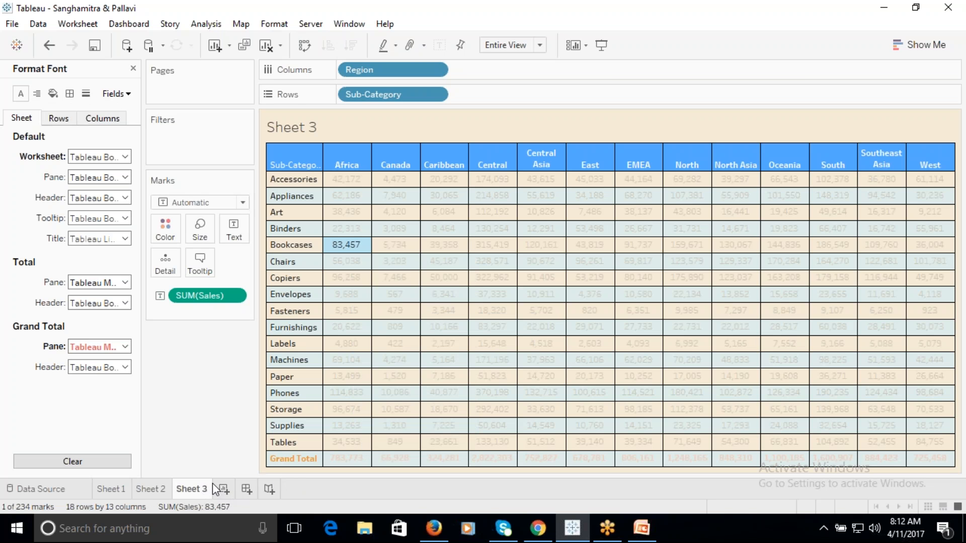
pyautogui.click(336, 247)
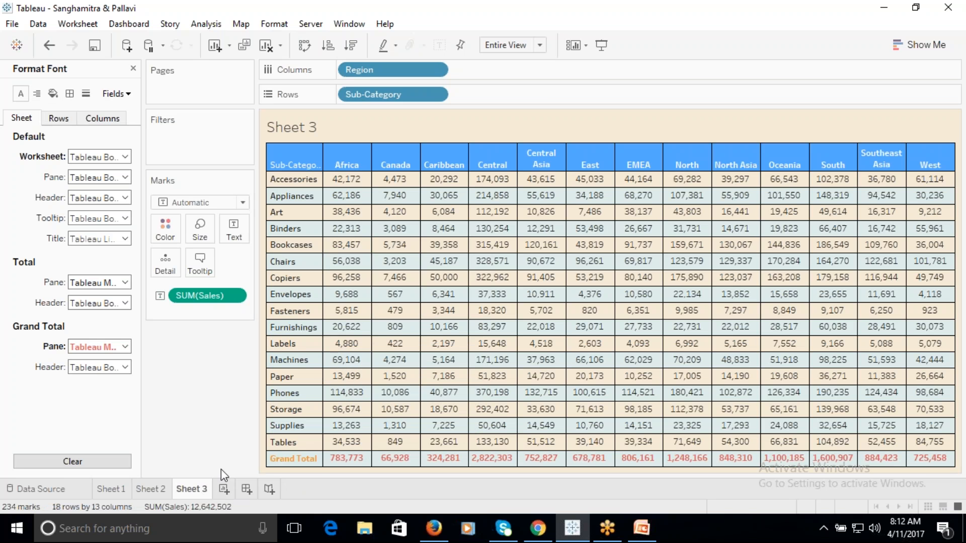
# Create a new worksheet with a bar chart of Profit by Sub-Category and fit it to the entire view
pyautogui.click(224, 489)
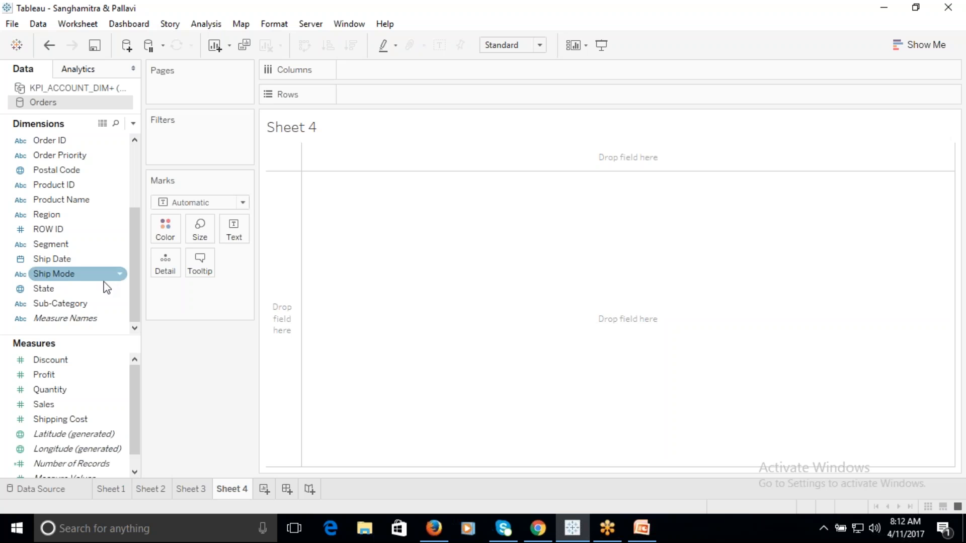
pyautogui.moveTo(61, 304); pyautogui.dragTo(425, 75)
pyautogui.moveTo(56, 376); pyautogui.dragTo(418, 102)
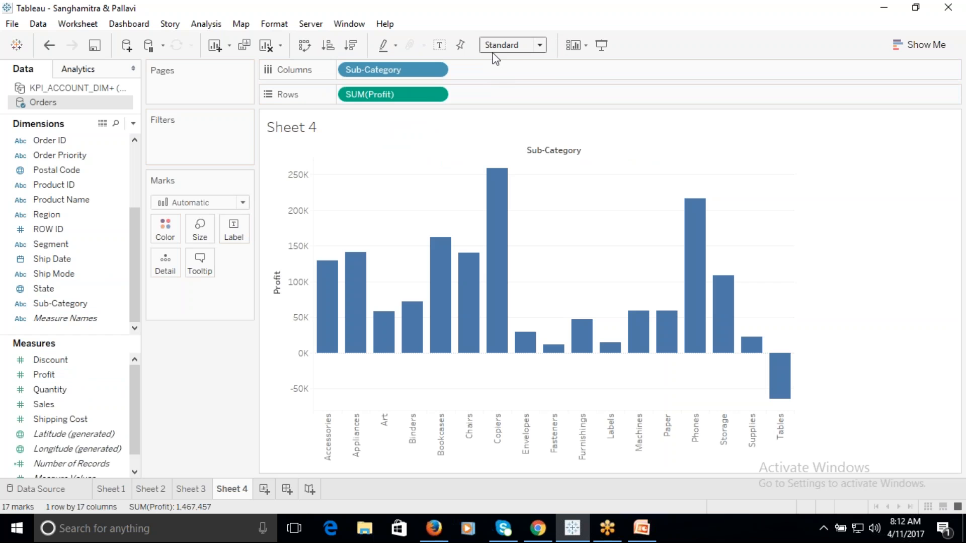
pyautogui.click(541, 47)
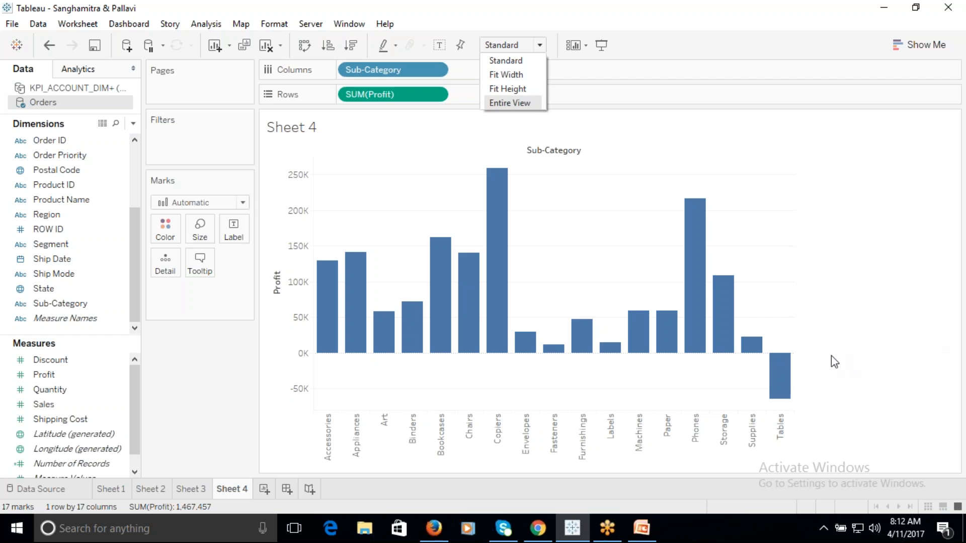
pyautogui.click(523, 103)
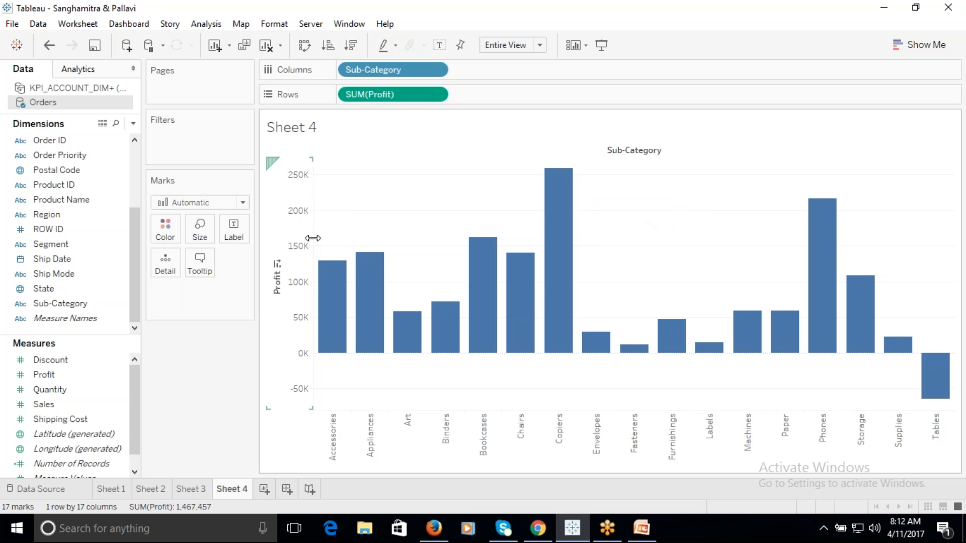
pyautogui.moveTo(828, 226)
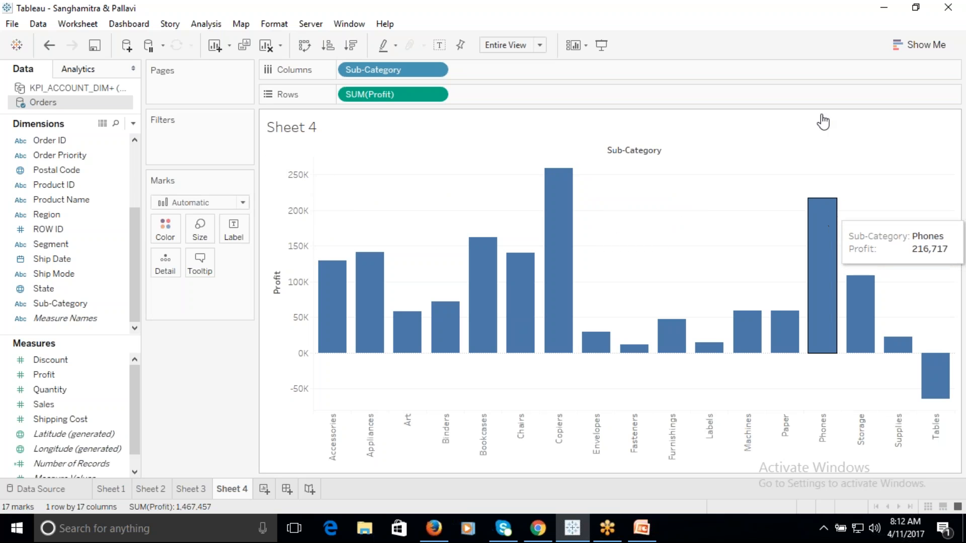
# Format the bar chart's grid lines on Sheet 4 as thin dotted gold lines
pyautogui.rightClick(418, 192)
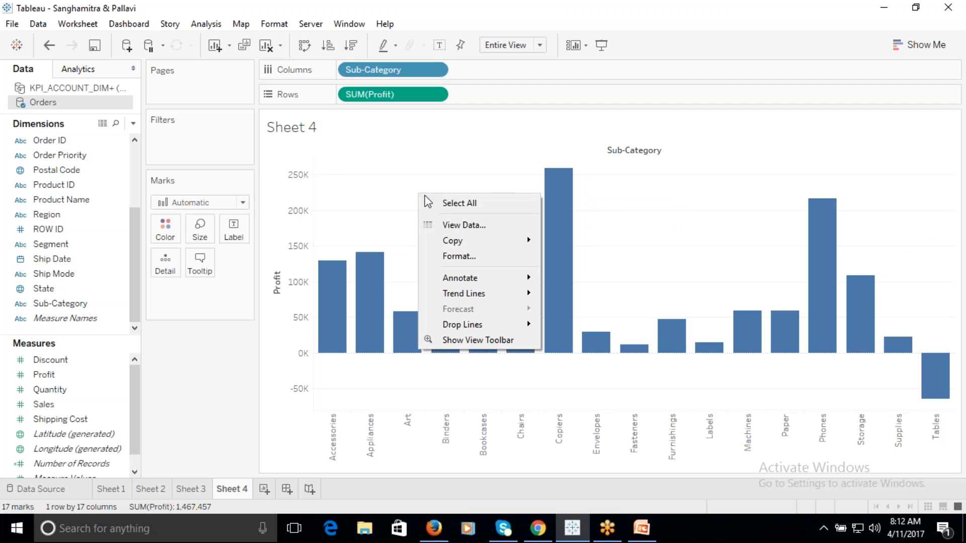
pyautogui.click(460, 257)
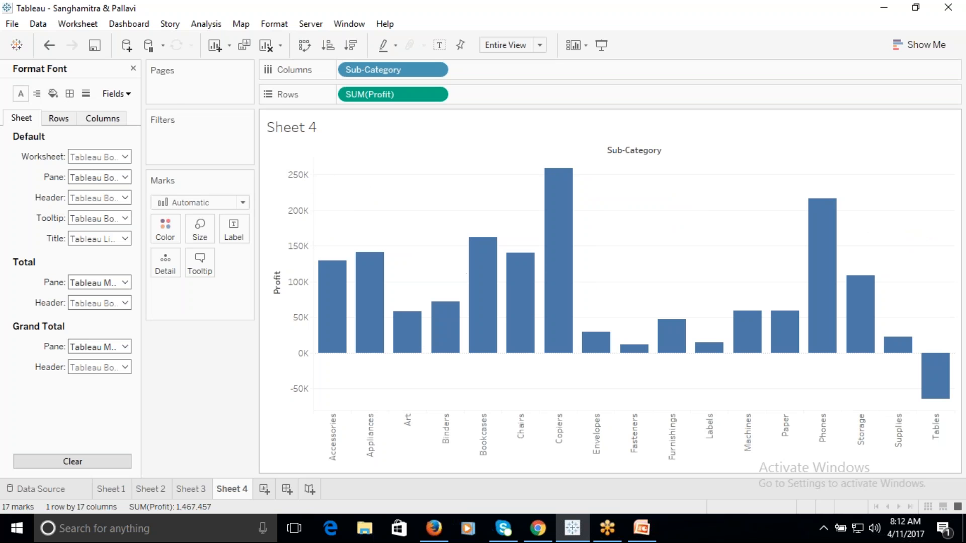
pyautogui.click(87, 93)
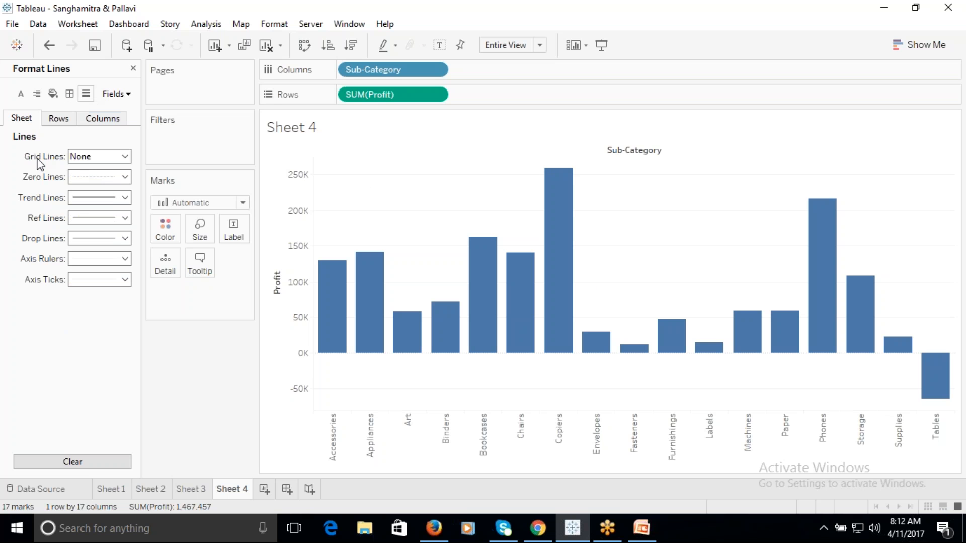
pyautogui.click(125, 157)
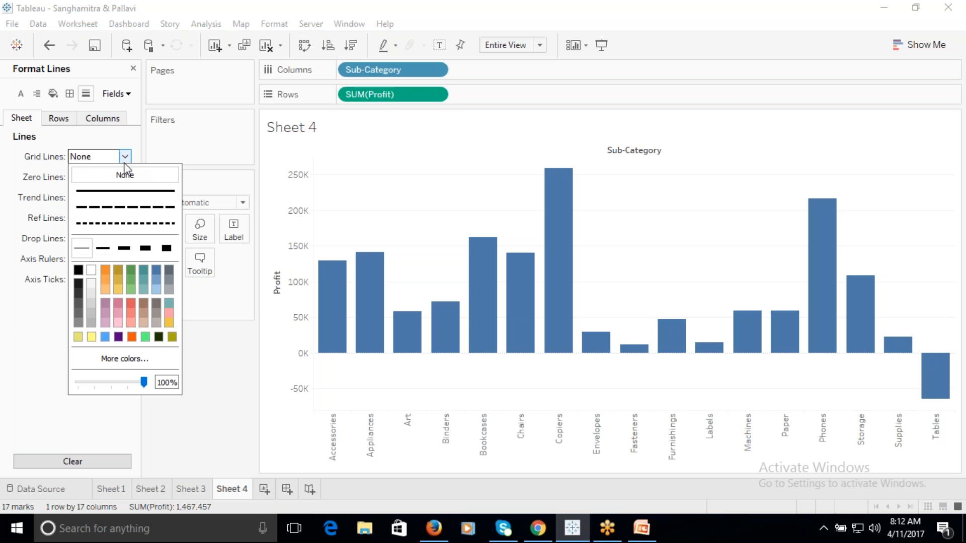
pyautogui.click(113, 223)
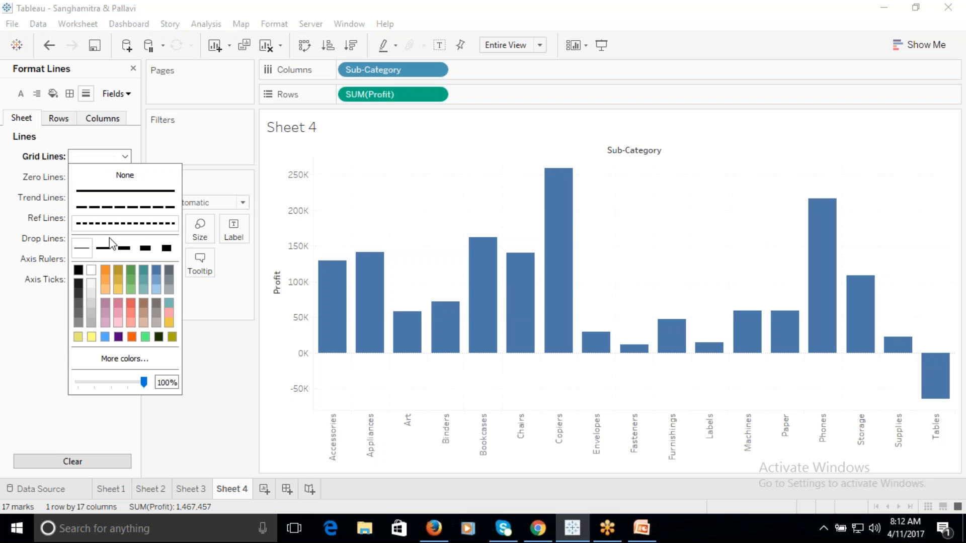
pyautogui.click(116, 269)
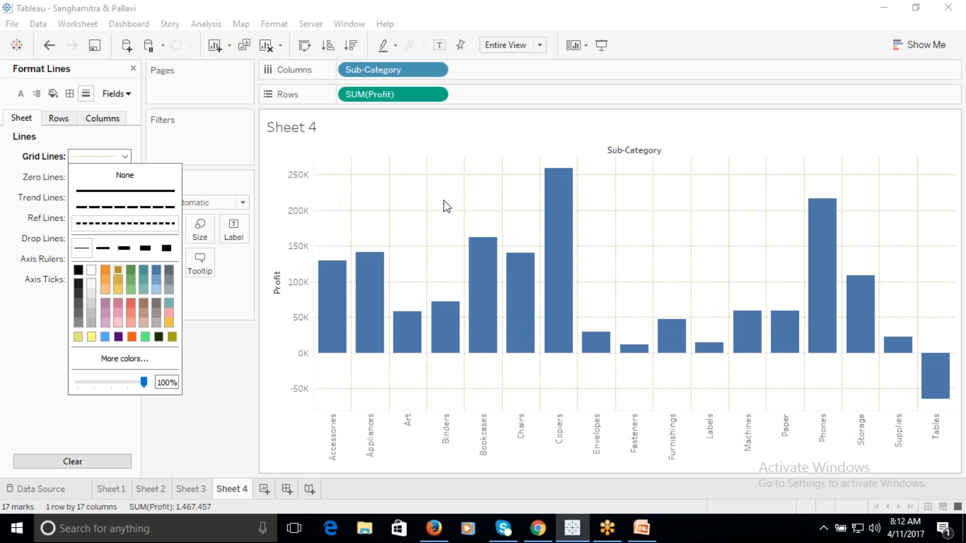
# Set the grid lines to None, restore their dotted style, and close the formatting pane
pyautogui.click(124, 175)
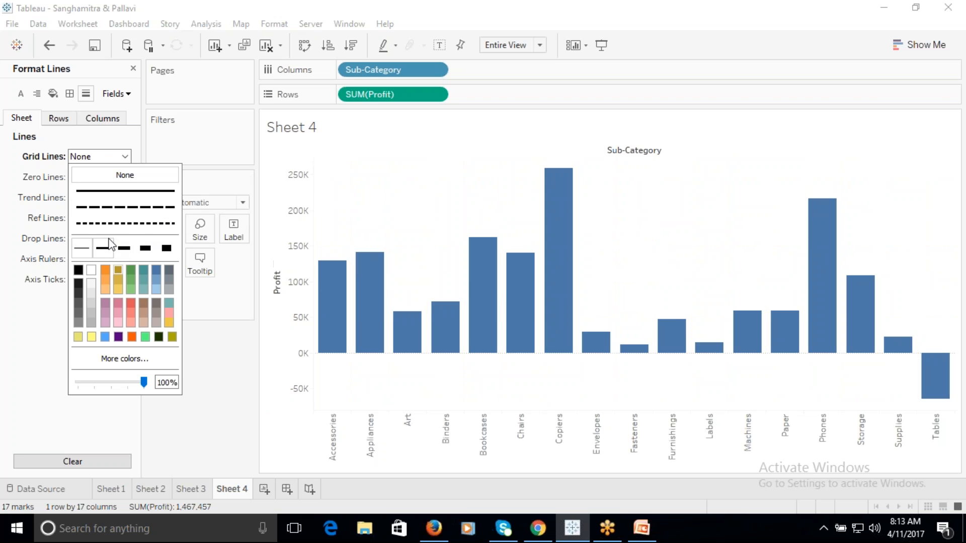
pyautogui.click(99, 224)
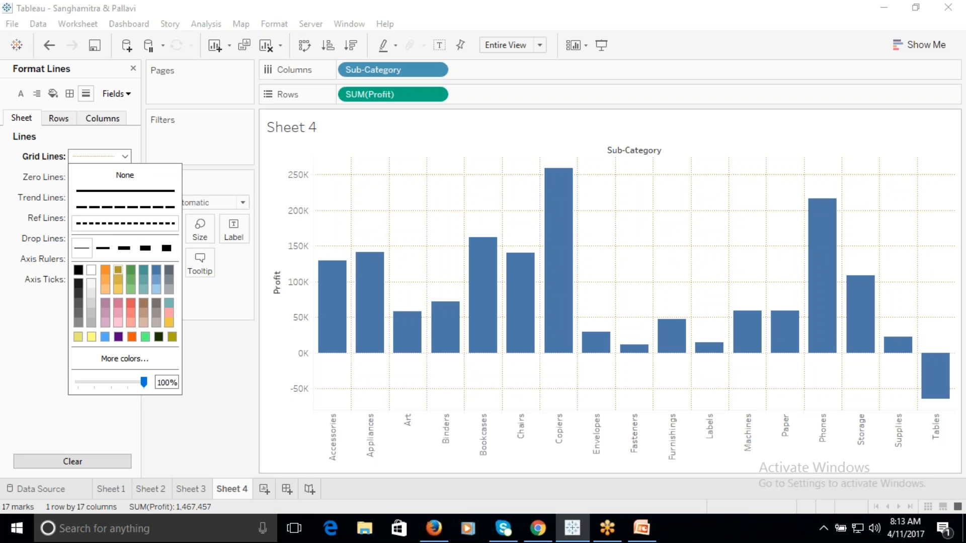
pyautogui.click(186, 435)
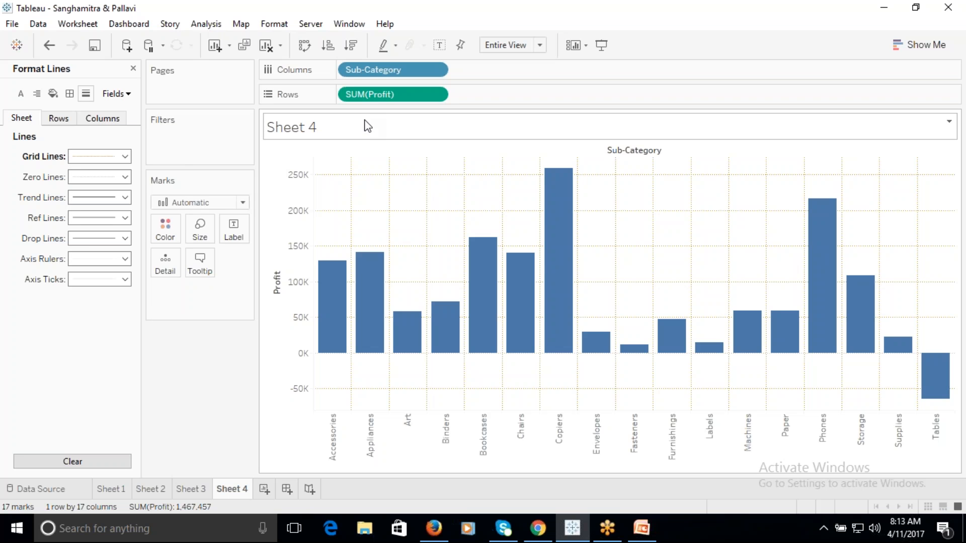
pyautogui.click(134, 68)
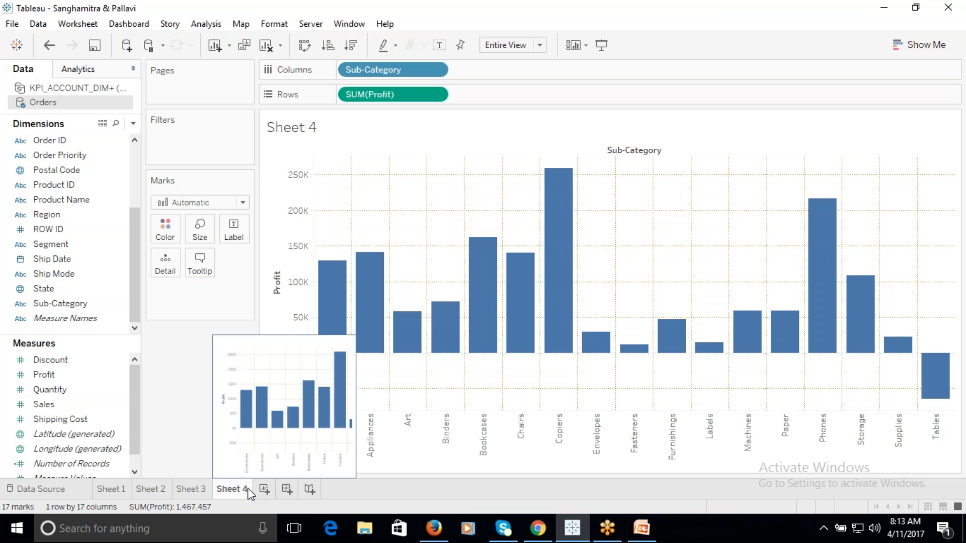
# Switch to PowerPoint to review the training topics on slides 4 and 3, and return to Tableau
pyautogui.click(646, 528)
pyautogui.click(95, 336)
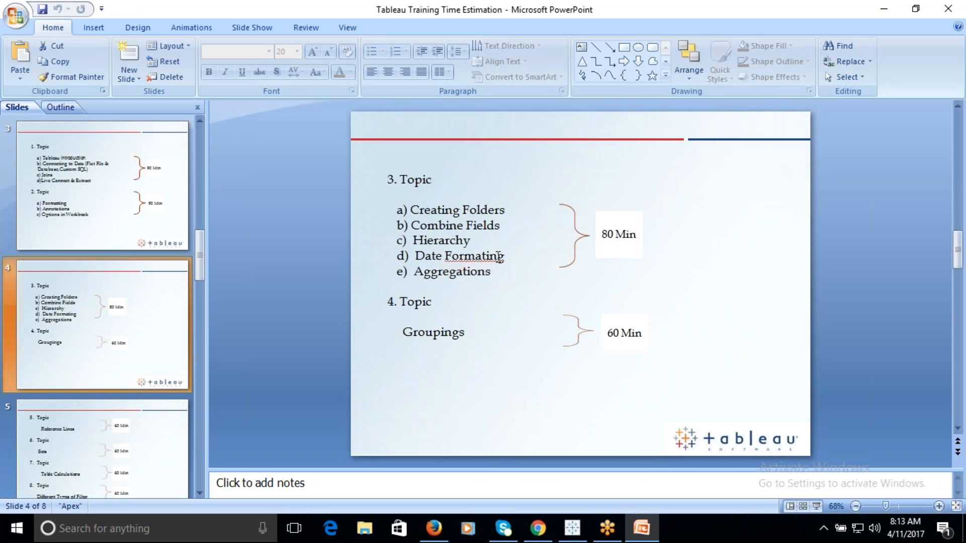
pyautogui.click(114, 204)
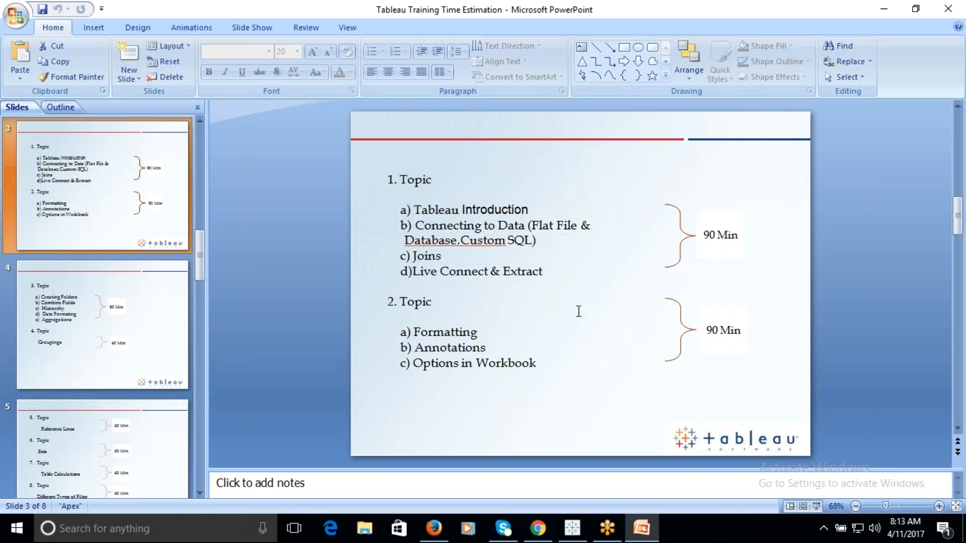
pyautogui.hotkey('alt', 'Tab')
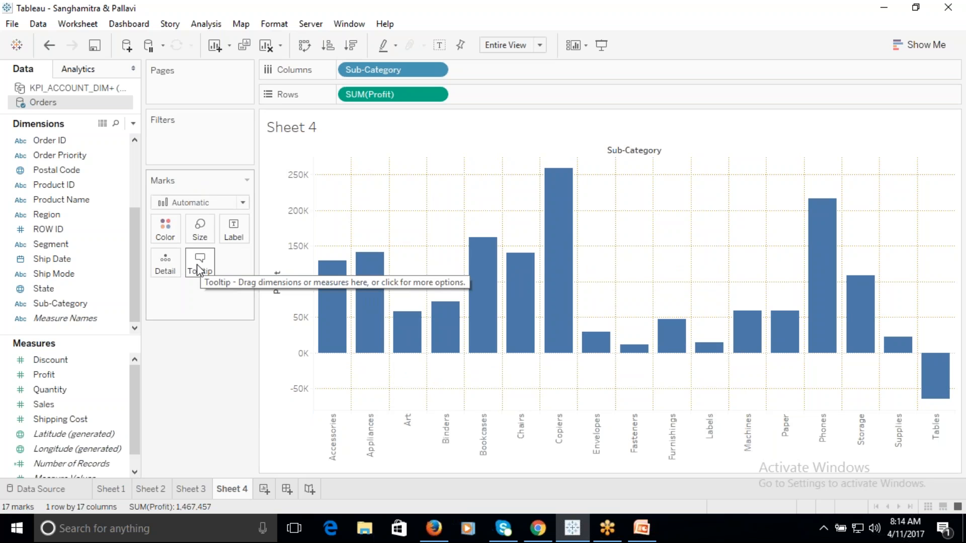
# Color the bars by Sub-Category and hide the color legend
pyautogui.moveTo(55, 305); pyautogui.dragTo(160, 232)
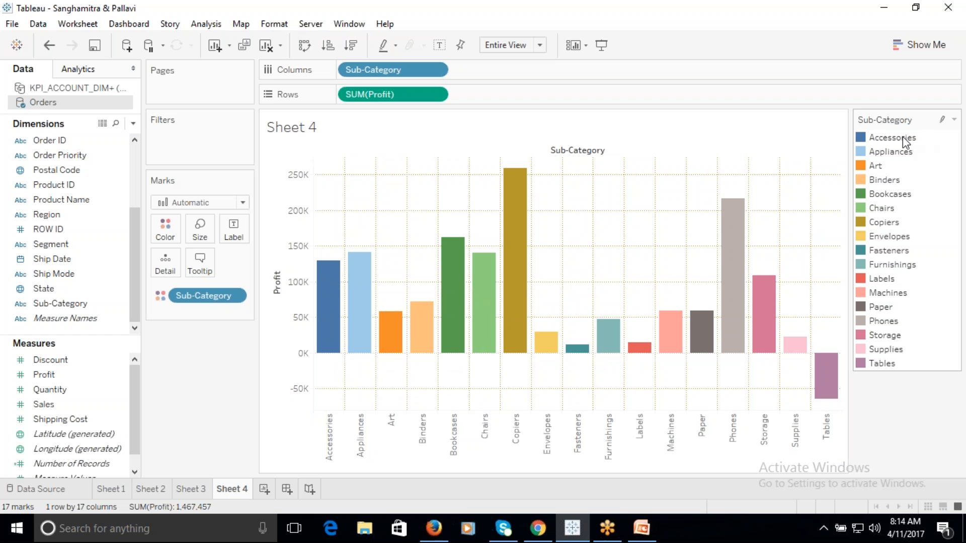
pyautogui.click(954, 120)
pyautogui.click(887, 241)
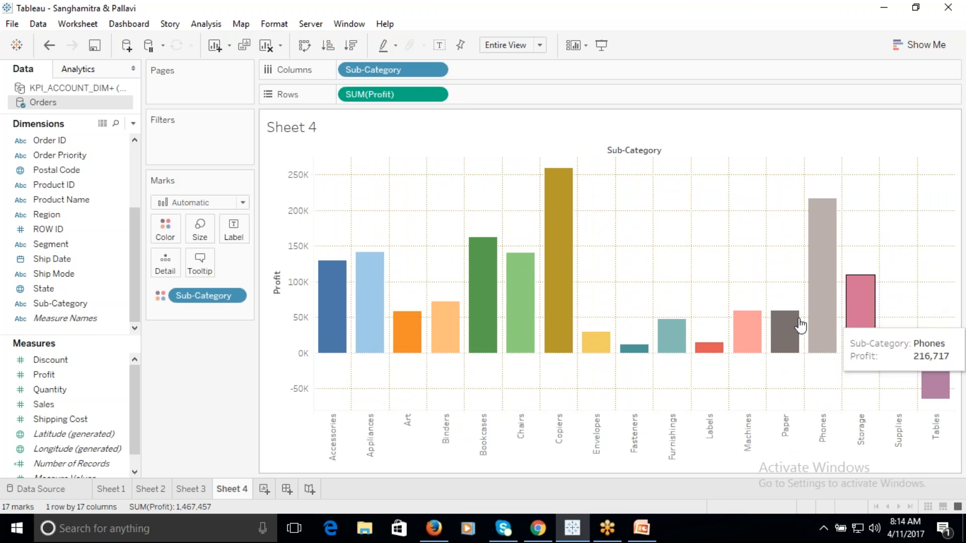
# Open the color editor for the Sub-Category bars and show the list of available color palettes
pyautogui.click(165, 232)
pyautogui.click(207, 277)
pyautogui.moveTo(455, 171)
pyautogui.mouseDown()
pyautogui.moveTo(455, 252)
pyautogui.moveTo(467, 166)
pyautogui.mouseUp()
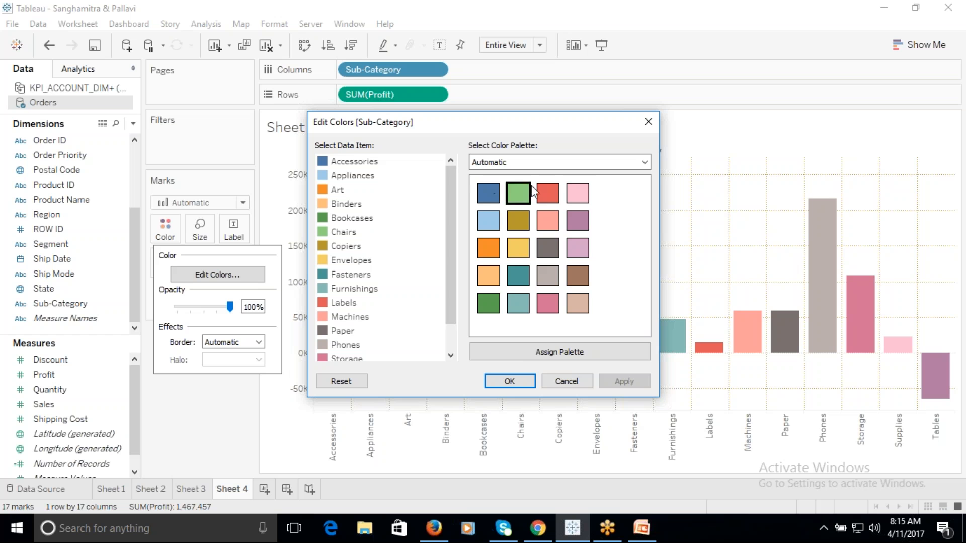
pyautogui.click(644, 164)
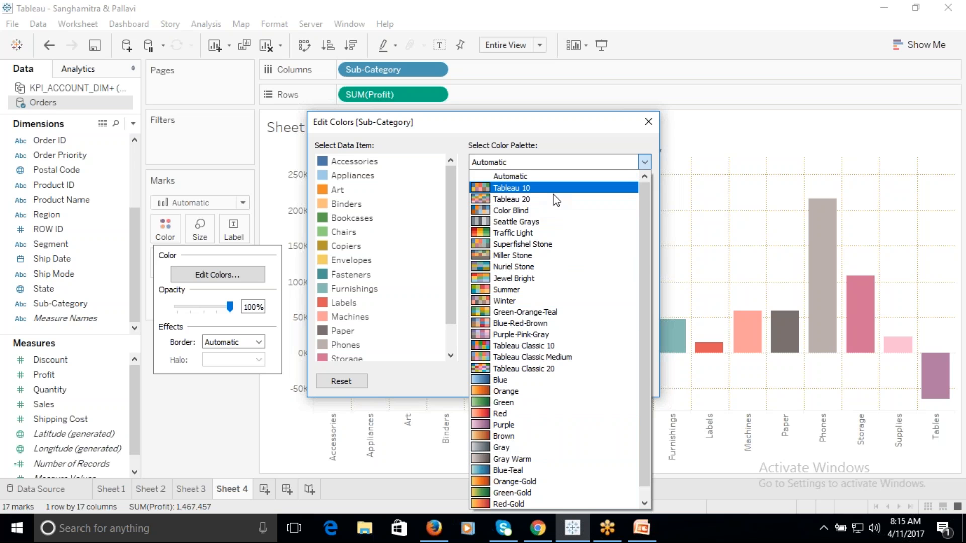
# Preview the Tableau 20 palette for the Sub-Category colors, and choose the Traffic Light palette instead
pyautogui.click(518, 199)
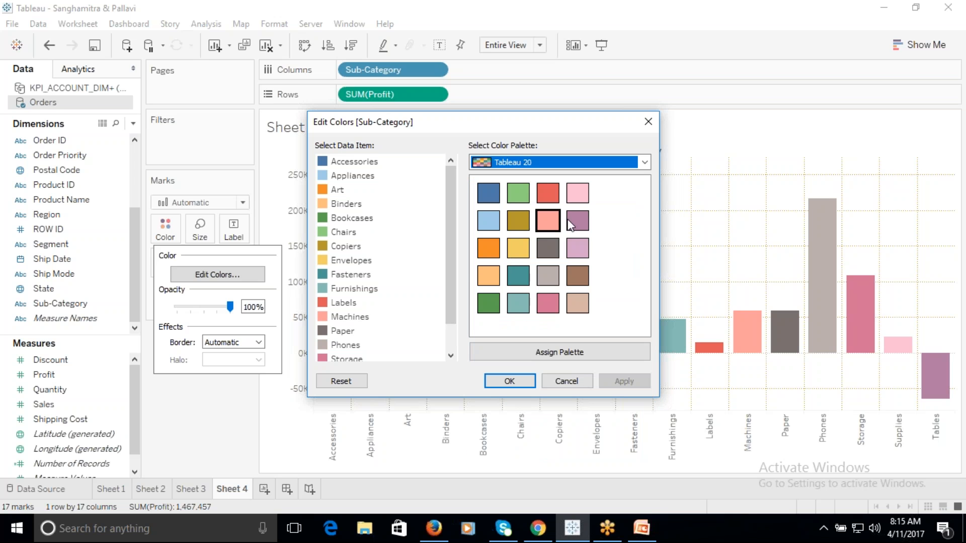
pyautogui.click(645, 162)
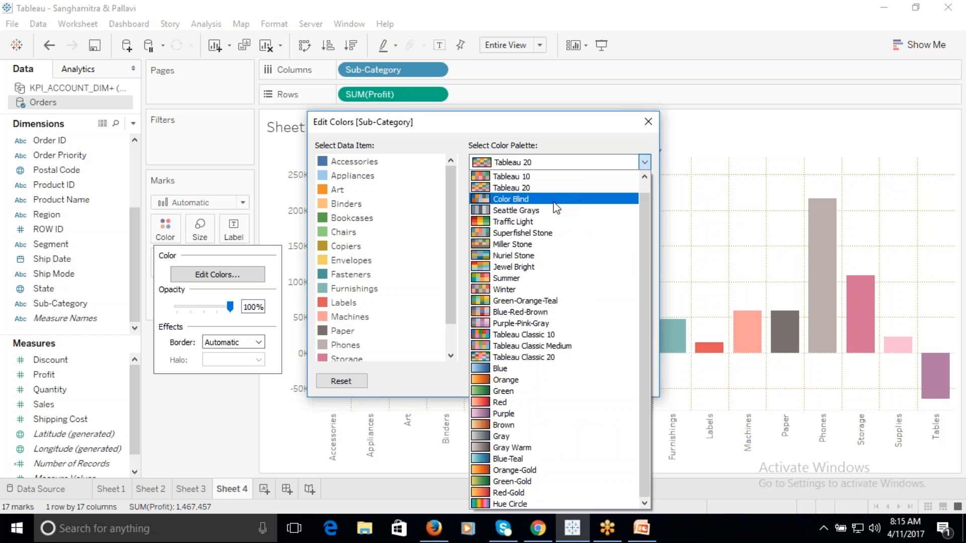
pyautogui.click(520, 222)
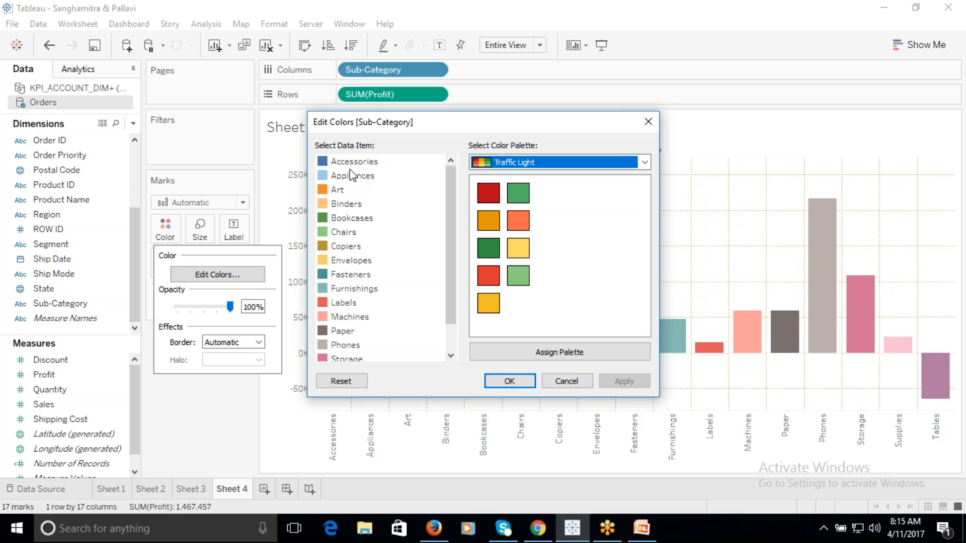
# Assign the palette's dark red to Accessories and its dark orange to Appliances, and apply the colors to the chart
pyautogui.click(329, 163)
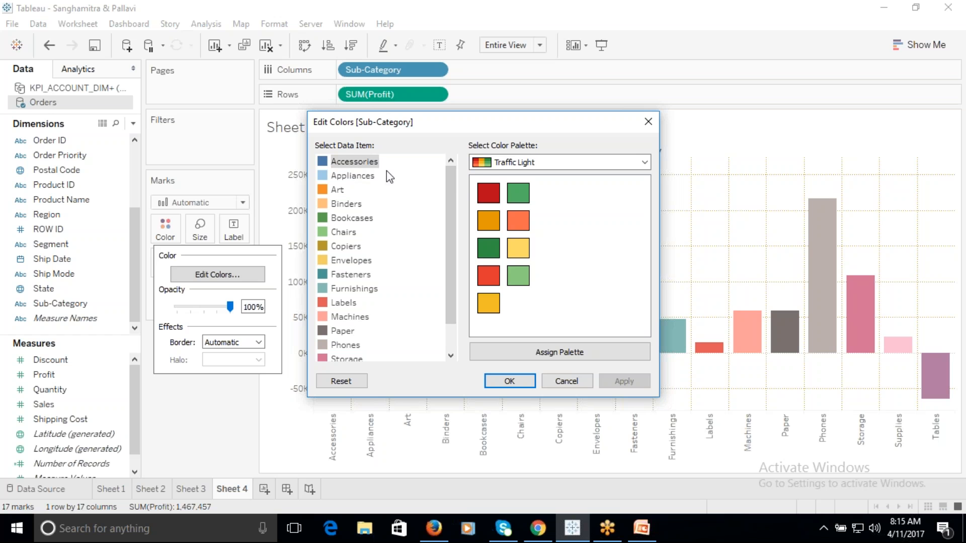
pyautogui.click(496, 196)
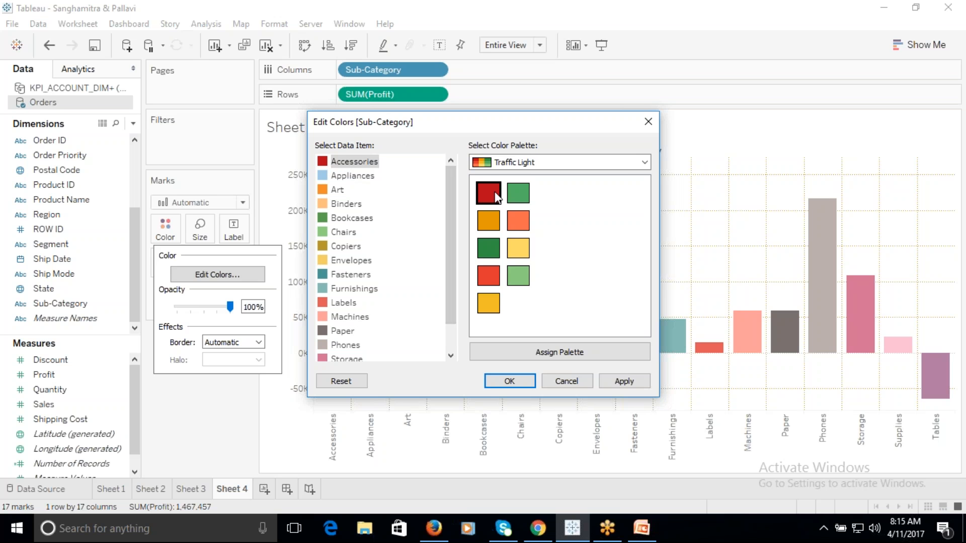
pyautogui.click(336, 176)
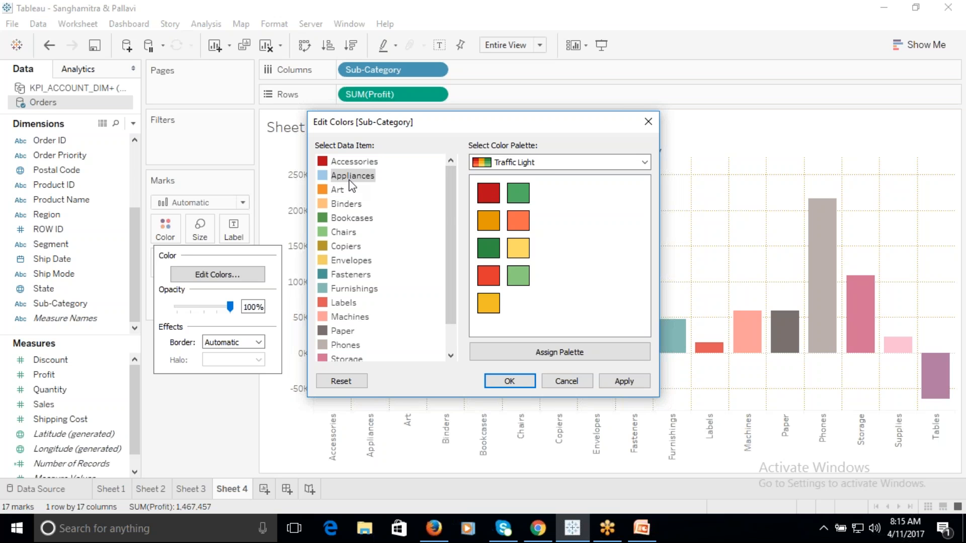
pyautogui.click(487, 222)
pyautogui.moveTo(501, 122); pyautogui.dragTo(771, 23)
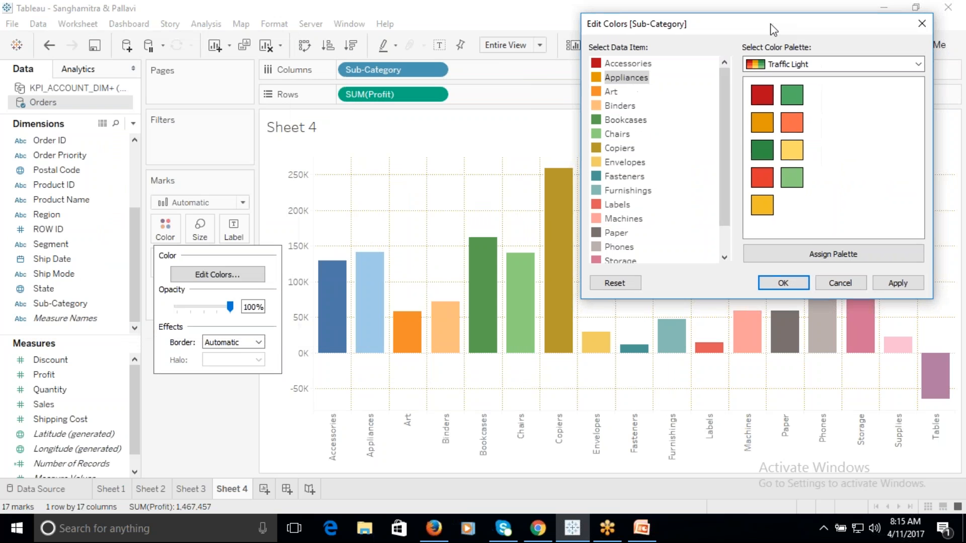
pyautogui.click(897, 284)
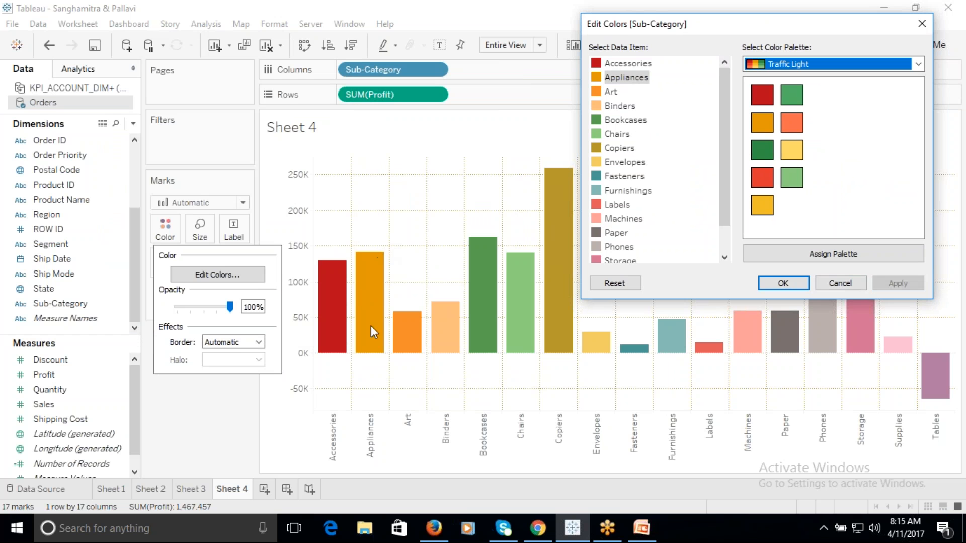
pyautogui.moveTo(694, 25); pyautogui.dragTo(308, 97)
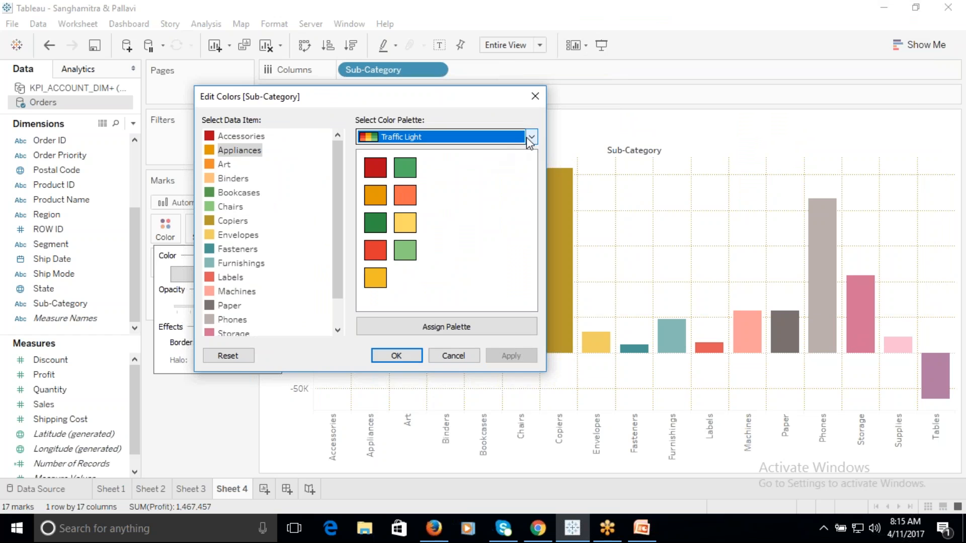
pyautogui.click(530, 138)
pyautogui.scroll(1, 525, 160)
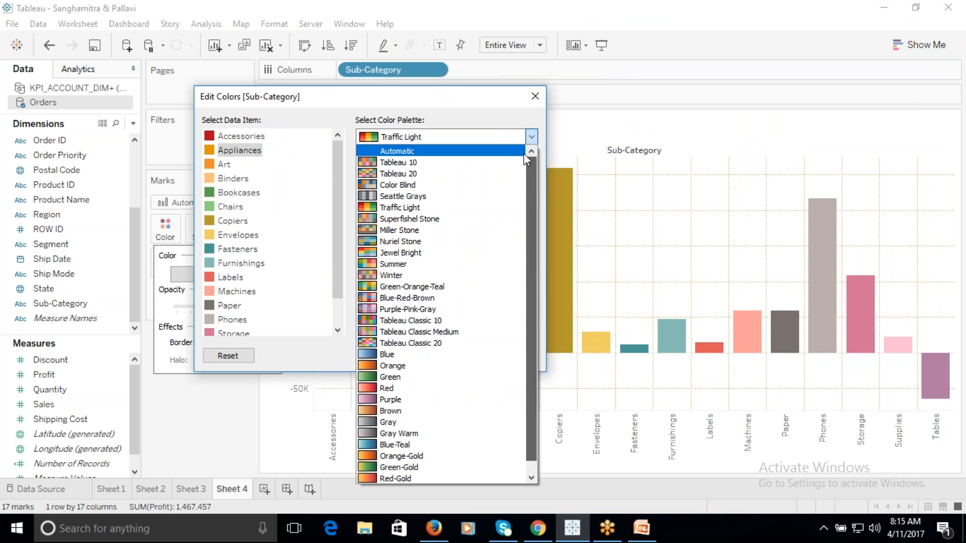
pyautogui.click(492, 112)
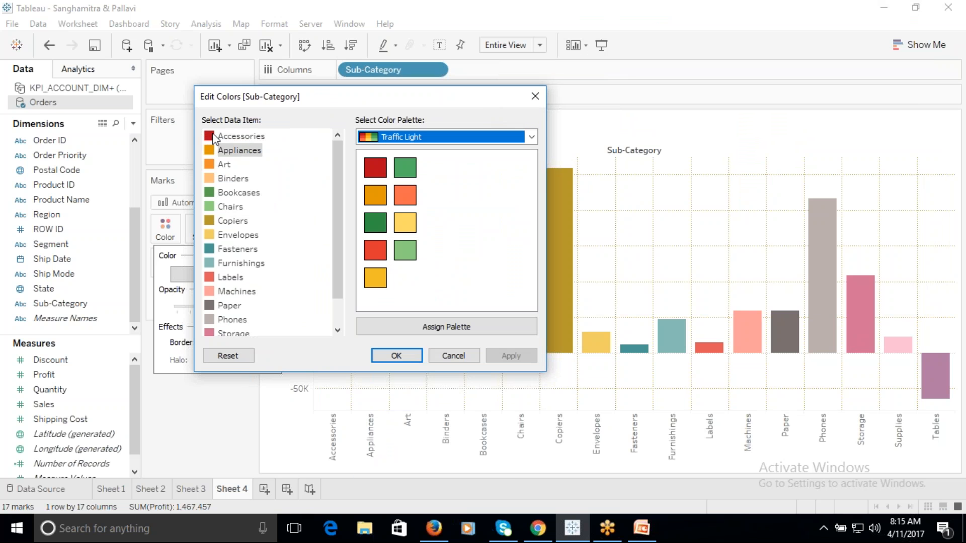
pyautogui.click(214, 165)
pyautogui.doubleClick(213, 169)
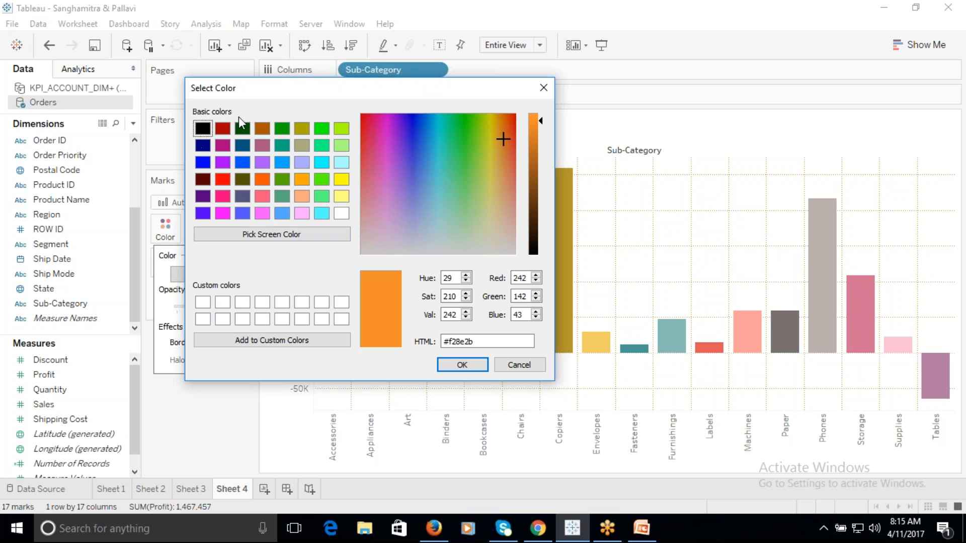
pyautogui.moveTo(504, 139); pyautogui.dragTo(424, 140)
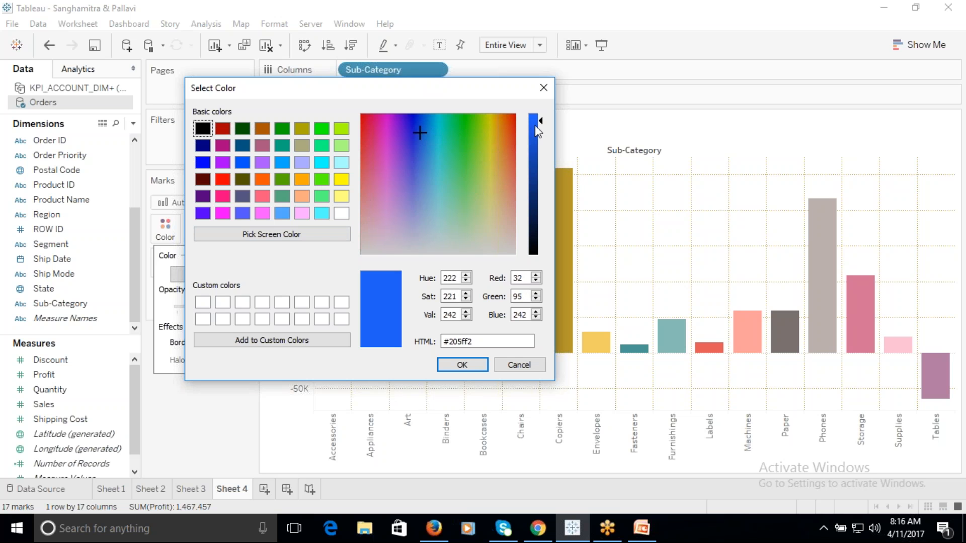
pyautogui.moveTo(542, 126); pyautogui.dragTo(540, 171)
pyautogui.click(521, 366)
pyautogui.click(532, 137)
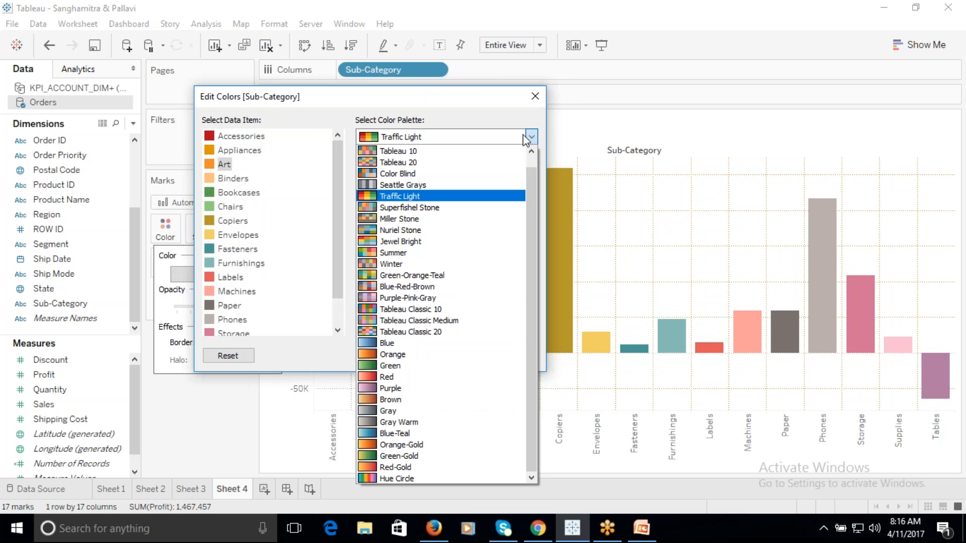
pyautogui.click(511, 139)
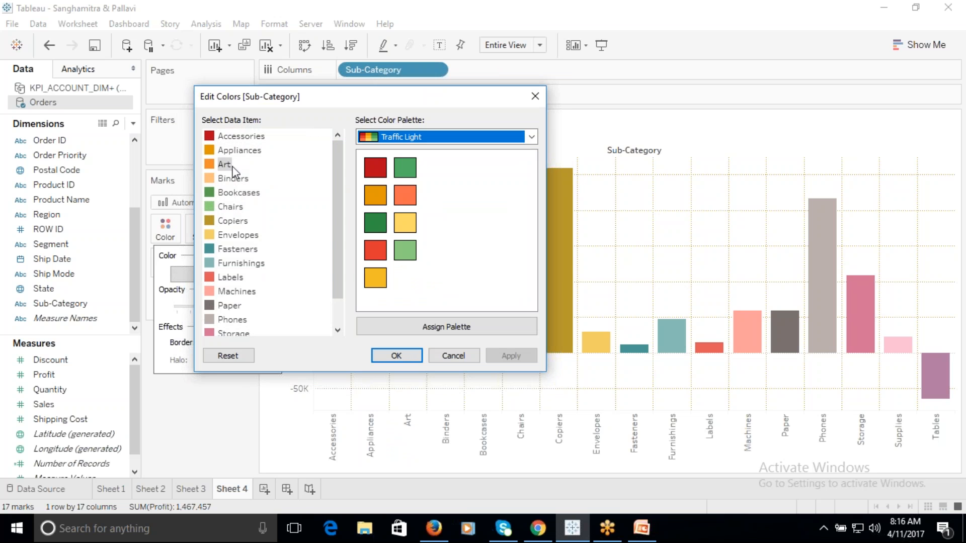
# Give the Art item a custom purple, starting from the basic dark purple and lightening it slightly to #5d008b
pyautogui.click(213, 171)
pyautogui.doubleClick(213, 167)
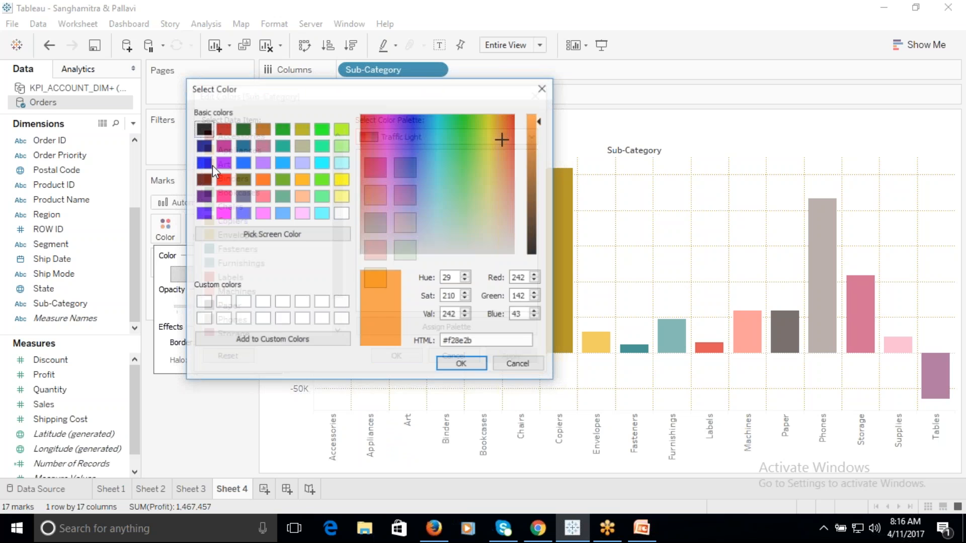
pyautogui.click(203, 197)
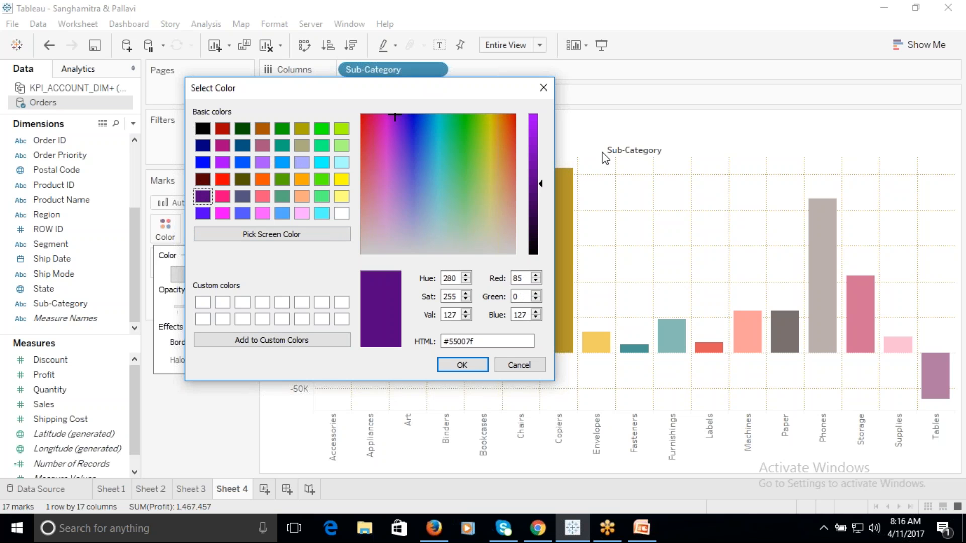
pyautogui.moveTo(543, 186)
pyautogui.mouseDown()
pyautogui.moveTo(544, 228)
pyautogui.moveTo(545, 132)
pyautogui.moveTo(543, 179)
pyautogui.mouseUp()
pyautogui.moveTo(448, 91); pyautogui.dragTo(762, 93)
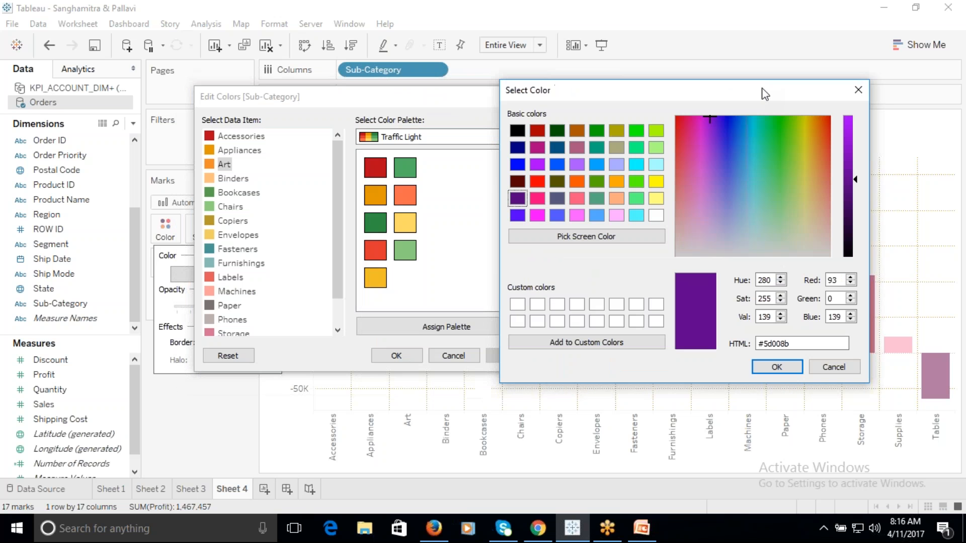
pyautogui.click(777, 367)
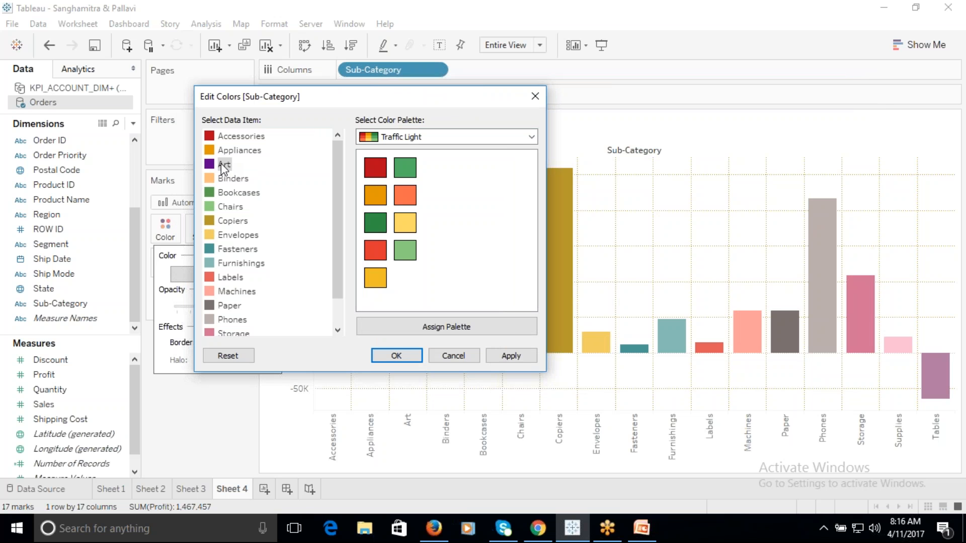
# Open the custom color selection for the Binders item and select its HTML color code
pyautogui.doubleClick(207, 178)
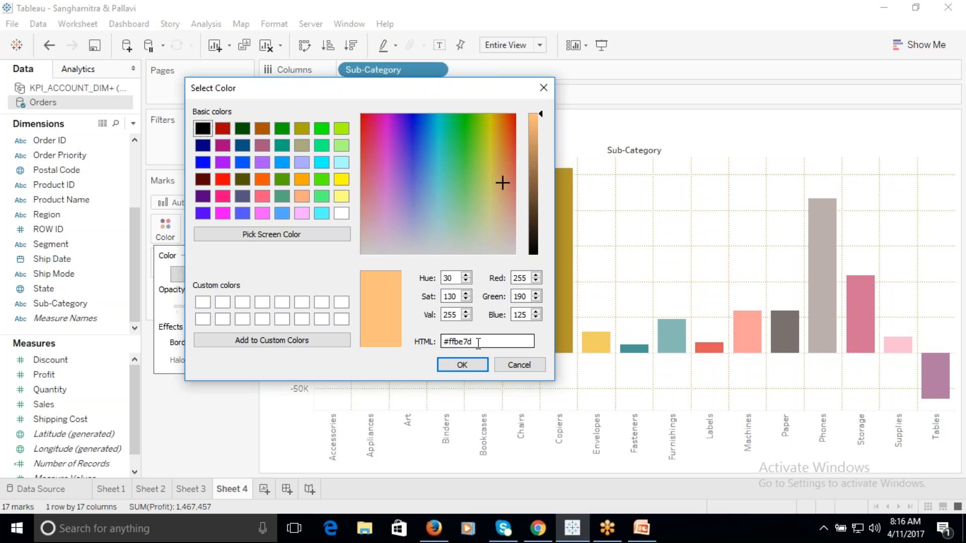
pyautogui.moveTo(472, 342); pyautogui.dragTo(435, 342)
# Switch to Chrome, load Google and search for "color codes"
pyautogui.click(538, 528)
pyautogui.click(166, 15)
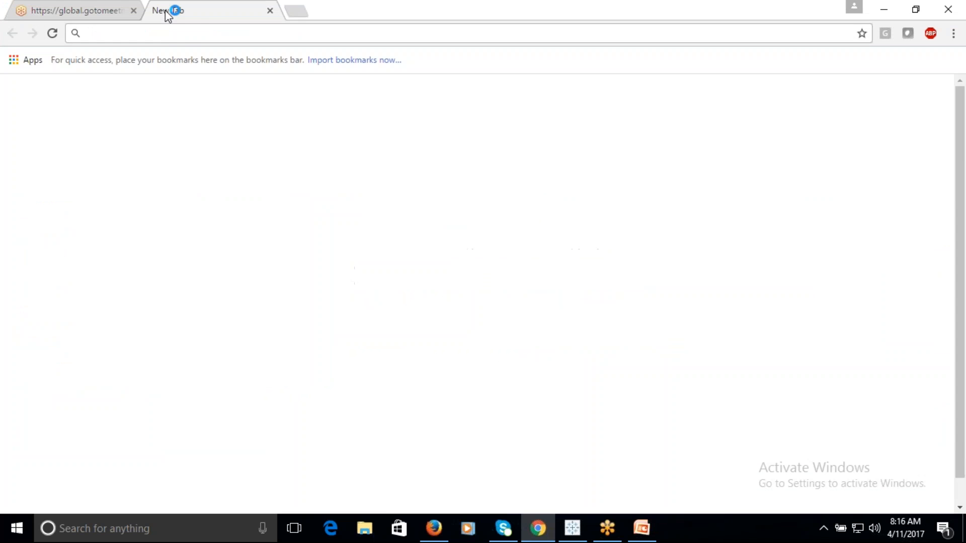
pyautogui.write('google')
pyautogui.press('Return')
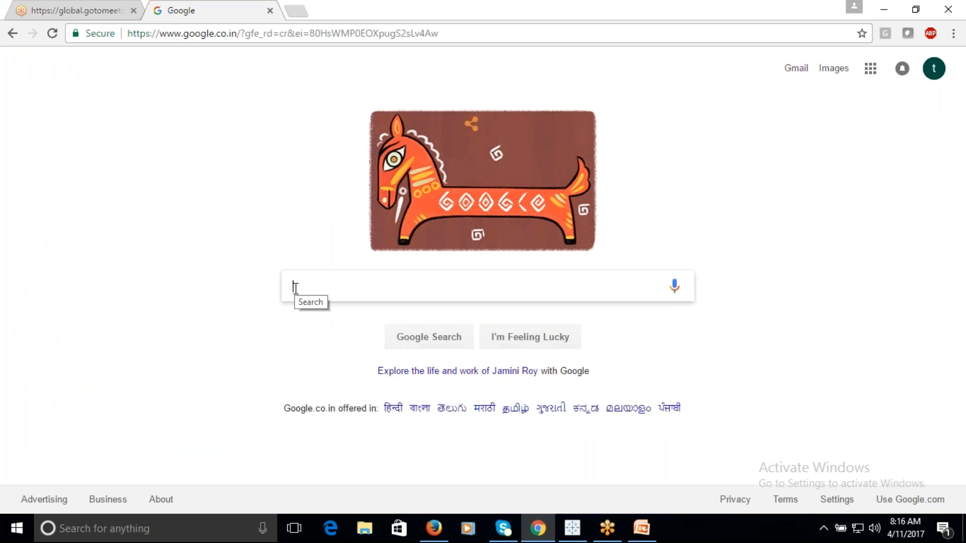
pyautogui.write('color')
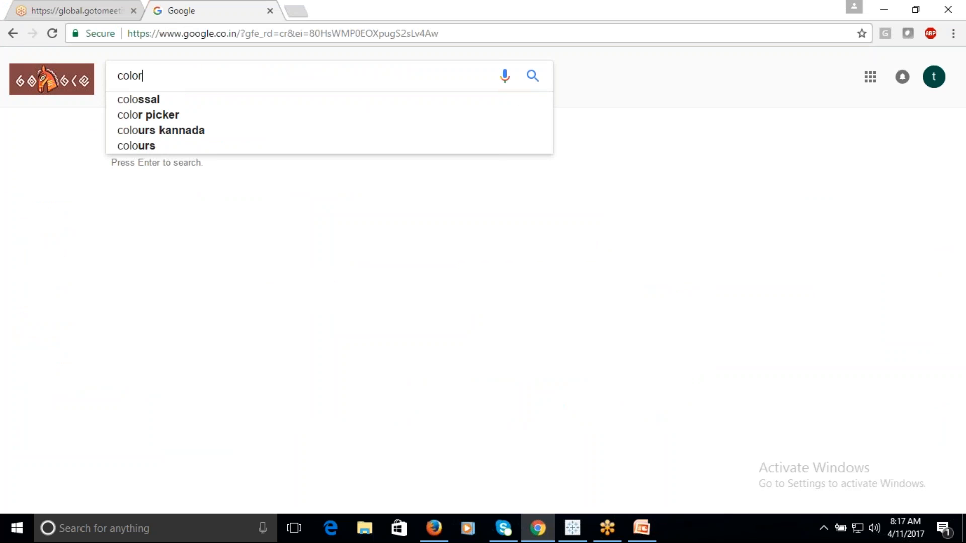
pyautogui.write(' code')
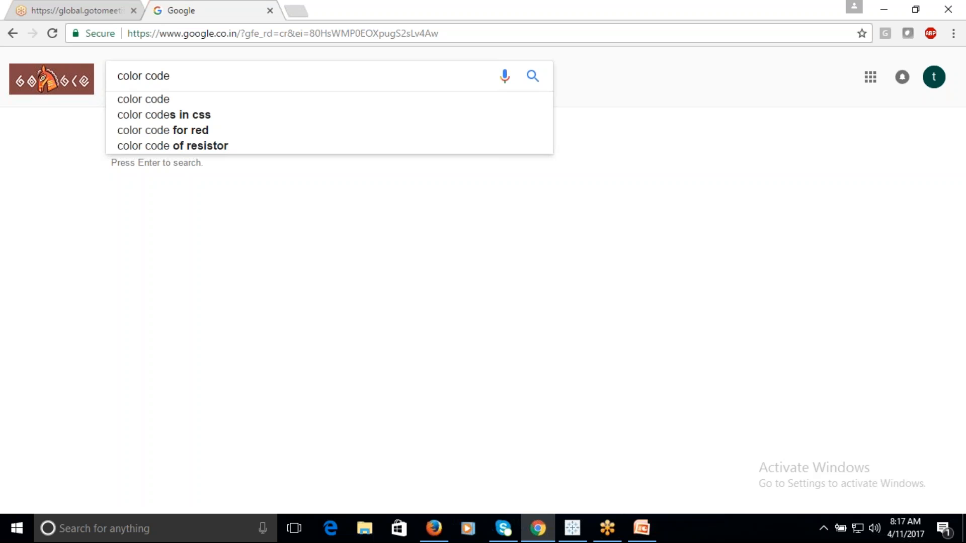
pyautogui.write('s')
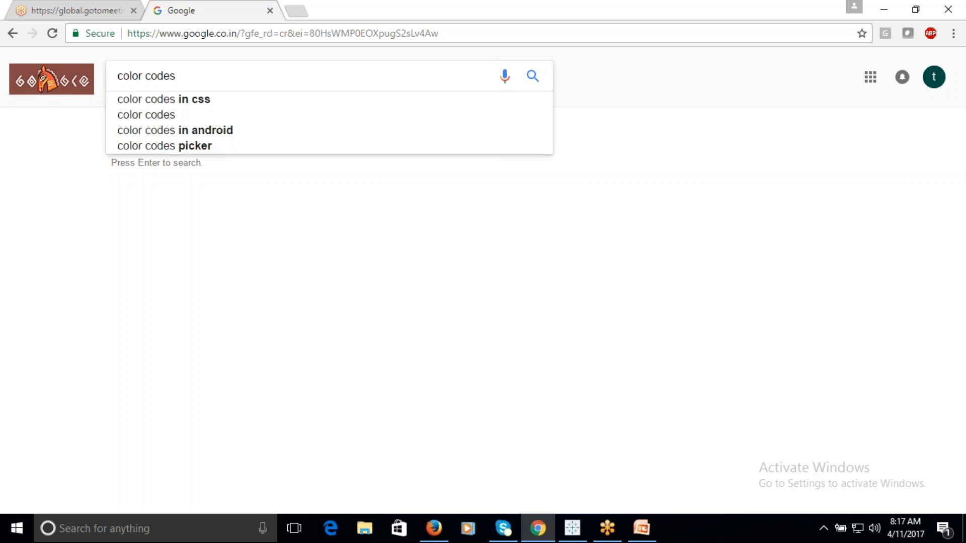
pyautogui.press('Return')
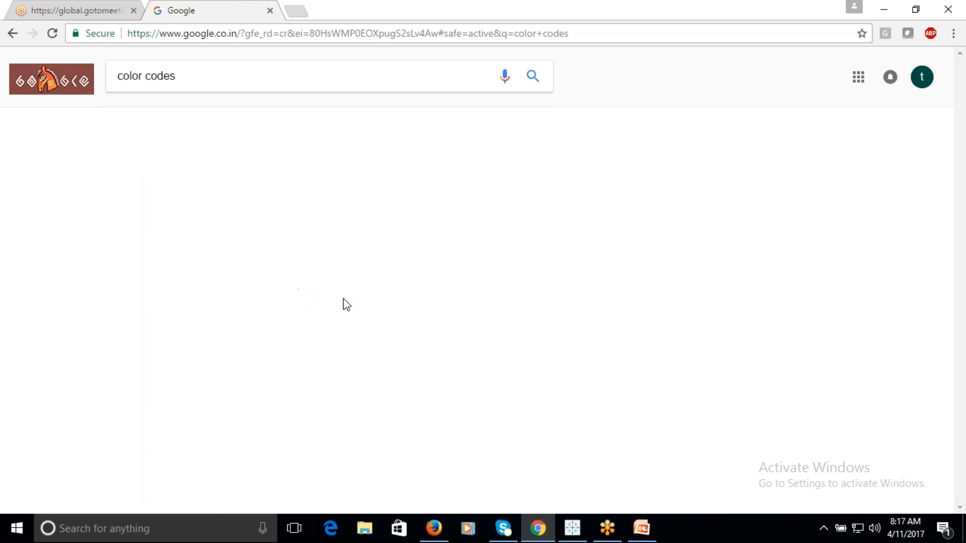
# Open the Computer Hope and W3Schools HTML color results in separate background tabs
pyautogui.scroll(-7, 404, 233)
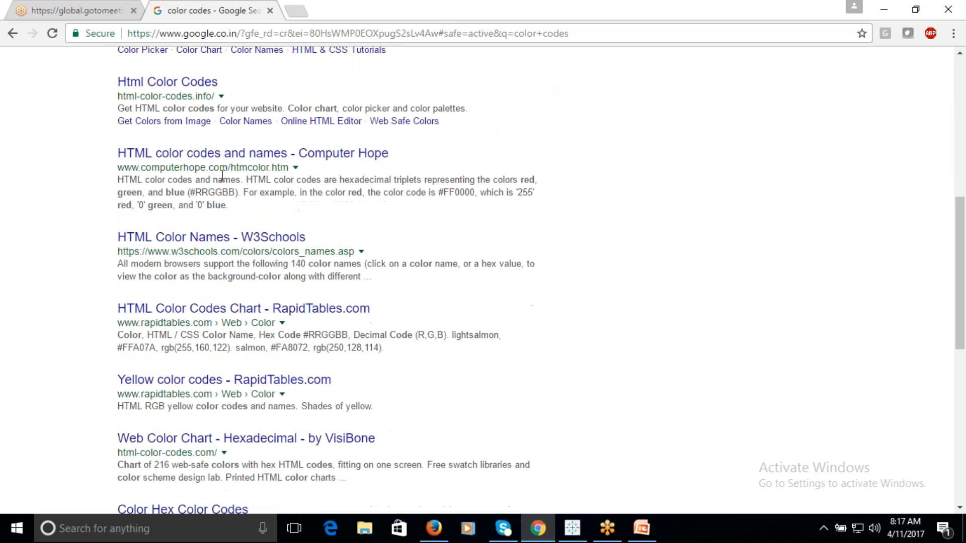
pyautogui.middleClick(216, 154)
pyautogui.middleClick(203, 239)
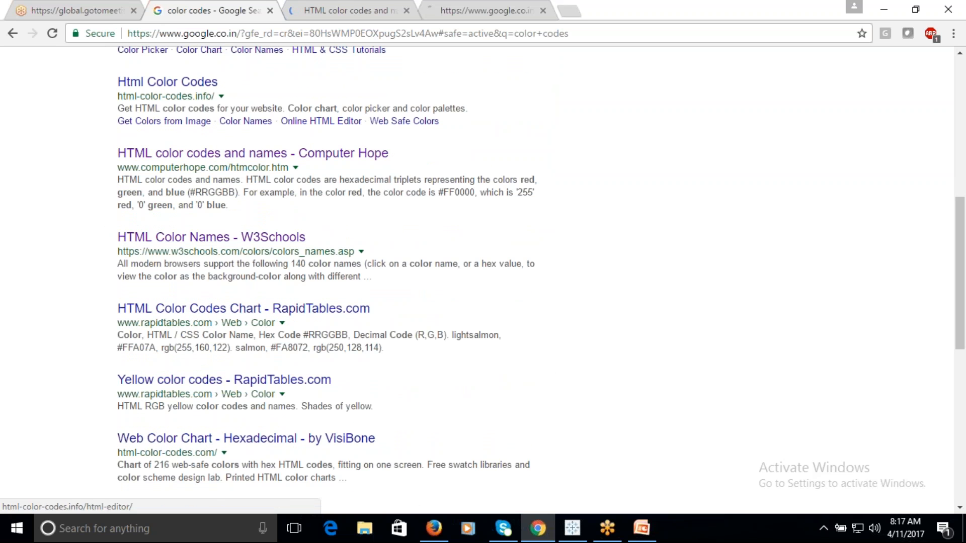
# Copy the Magenta hex code #FF00FF from the color table on the Computer Hope page
pyautogui.click(354, 11)
pyautogui.scroll(-6, 379, 132)
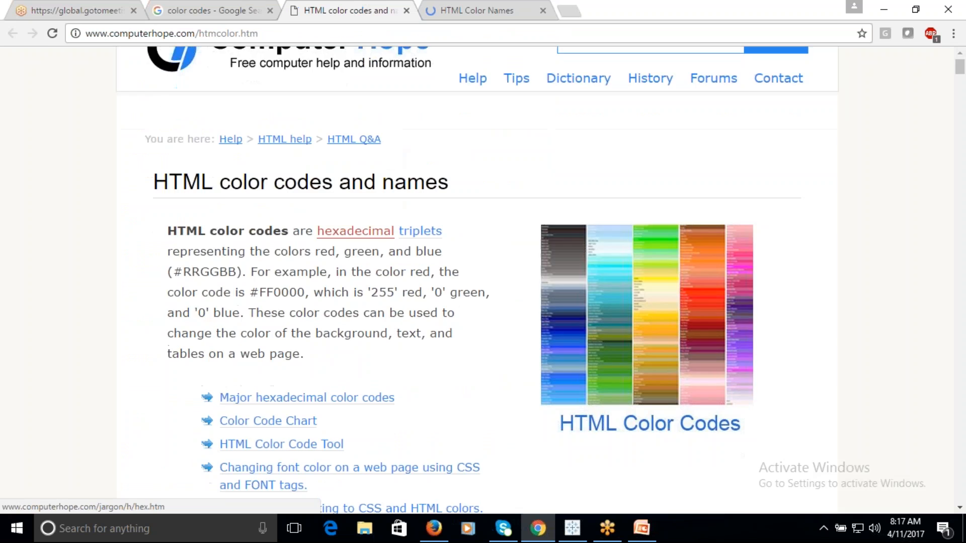
pyautogui.scroll(-7, 330, 262)
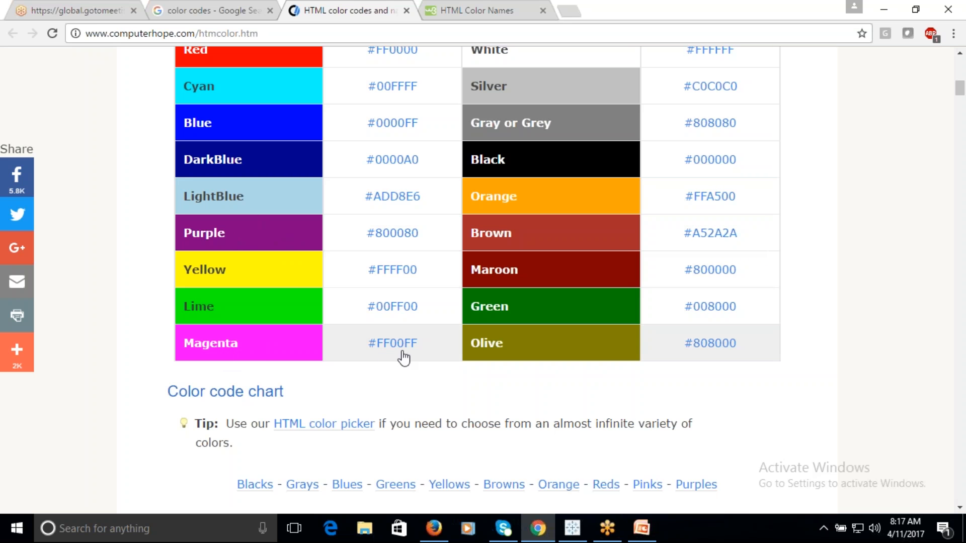
pyautogui.moveTo(422, 348); pyautogui.dragTo(371, 354)
pyautogui.hotkey('ctrl', 'c')
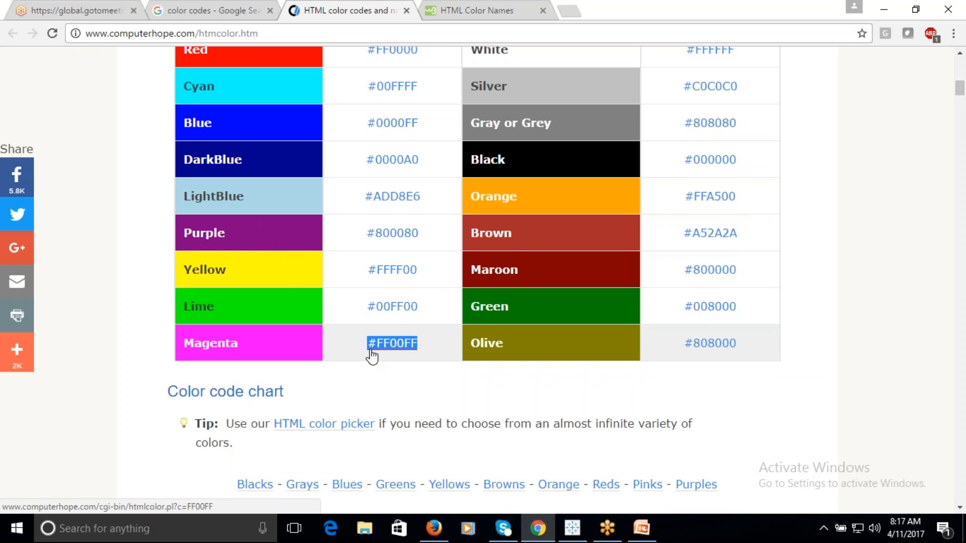
# Switch back to Tableau and replace the HTML code of the Binders color with the copied #FF00FF
pyautogui.click(573, 532)
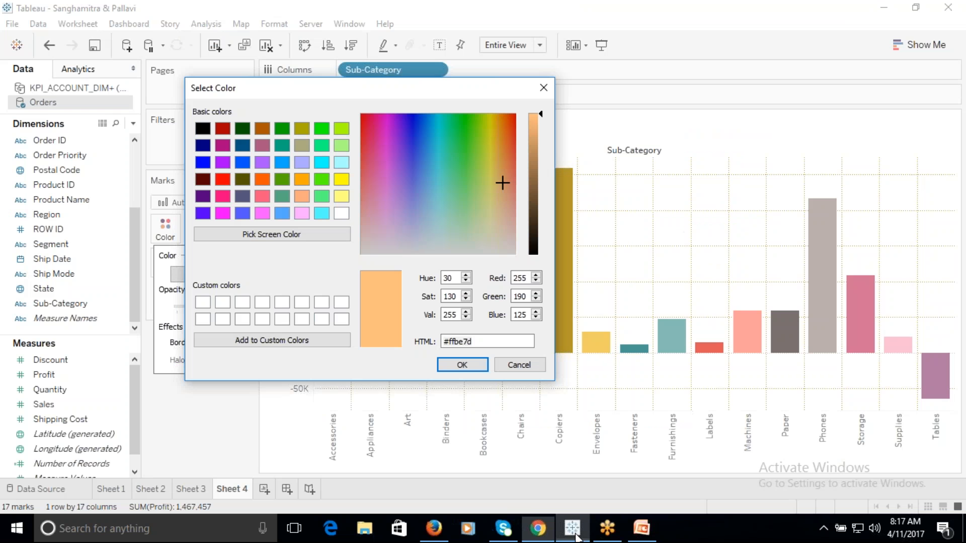
pyautogui.moveTo(486, 341); pyautogui.dragTo(458, 344)
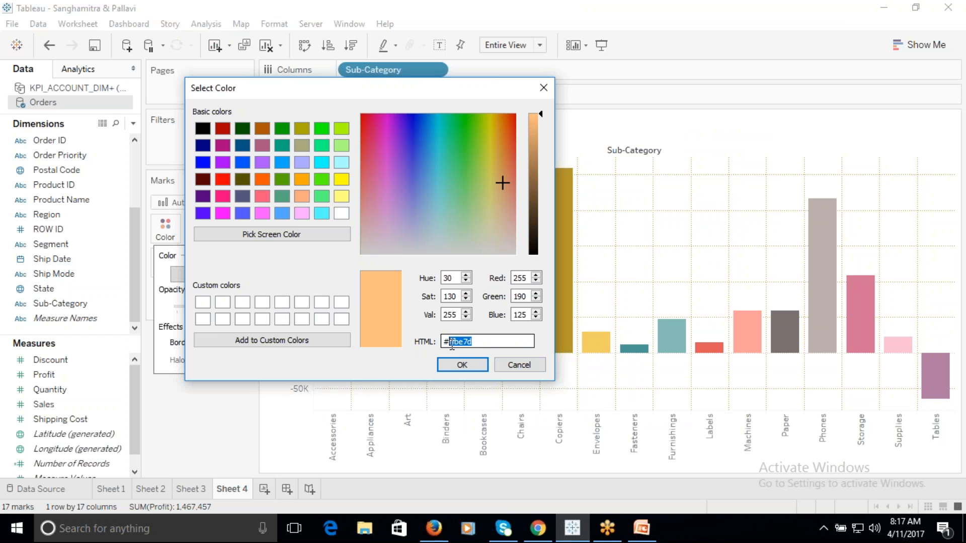
pyautogui.hotkey('ctrl', 'v')
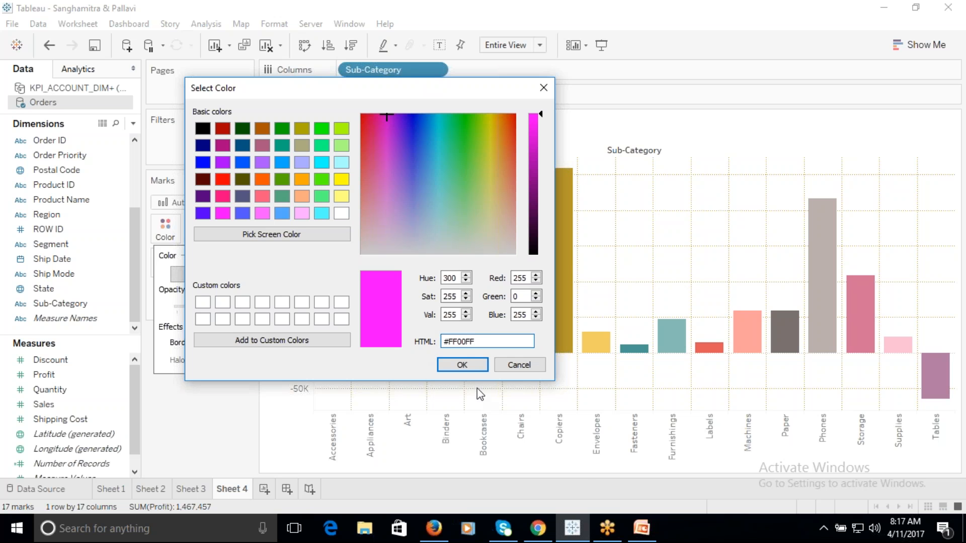
# Check the Magenta entry on the Chrome page, return to Tableau and apply the new Binders color to the chart
pyautogui.click(538, 528)
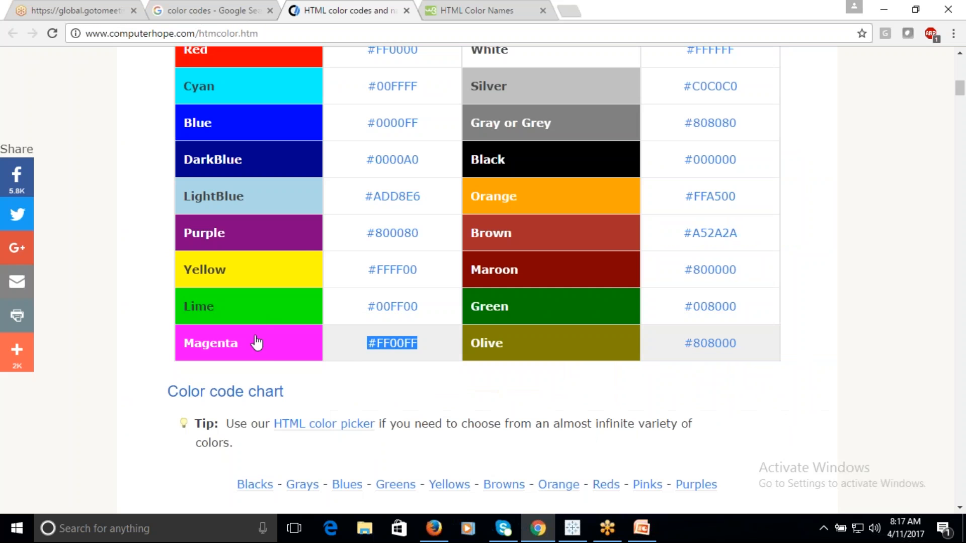
pyautogui.hotkey('alt', 'Tab')
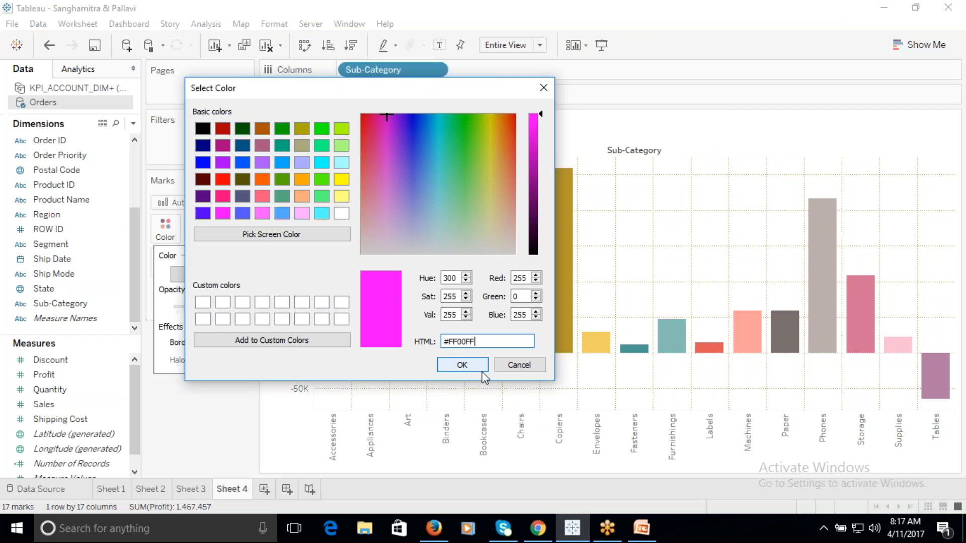
pyautogui.click(462, 365)
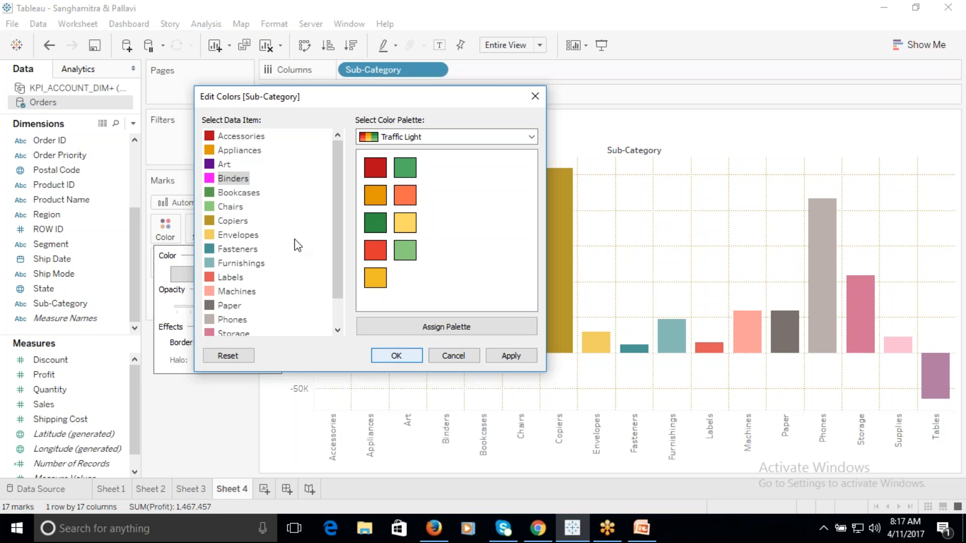
pyautogui.click(391, 354)
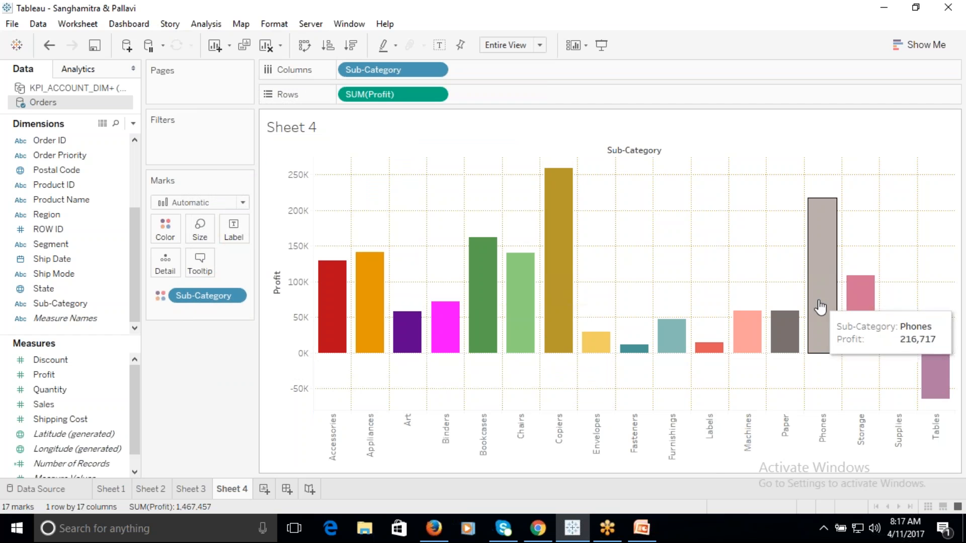
# Switch to Chrome and copy the Chartreuse hex code #7FFF00 from the W3Schools HTML Color Names page
pyautogui.click(537, 529)
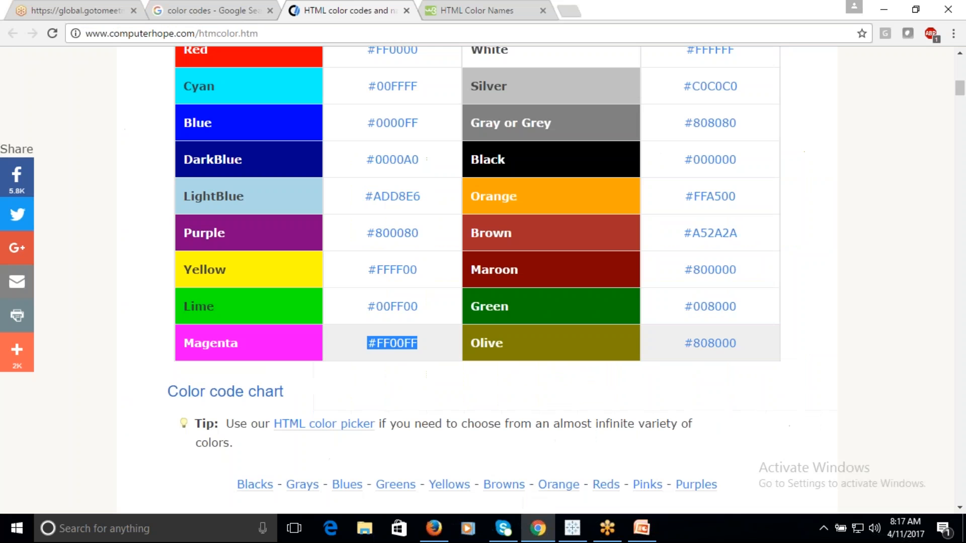
pyautogui.scroll(5, 442, 243)
pyautogui.scroll(-5, 384, 291)
pyautogui.click(445, 9)
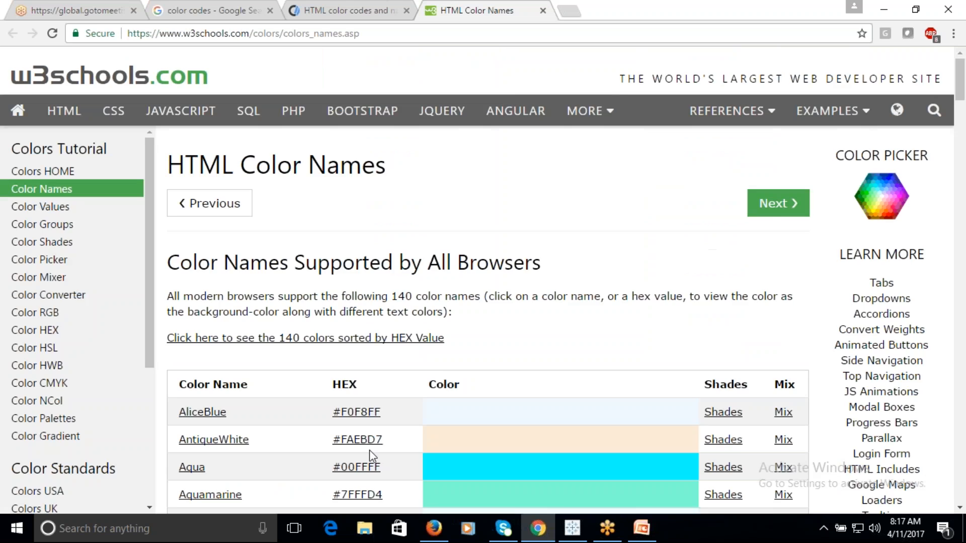
pyautogui.scroll(-8, 369, 450)
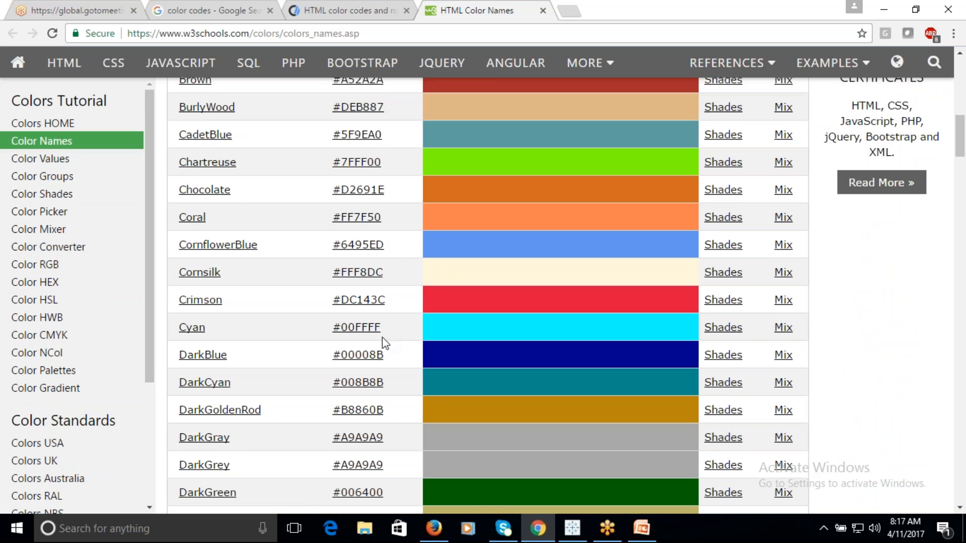
pyautogui.moveTo(392, 162); pyautogui.dragTo(332, 162)
pyautogui.hotkey('ctrl', 'c')
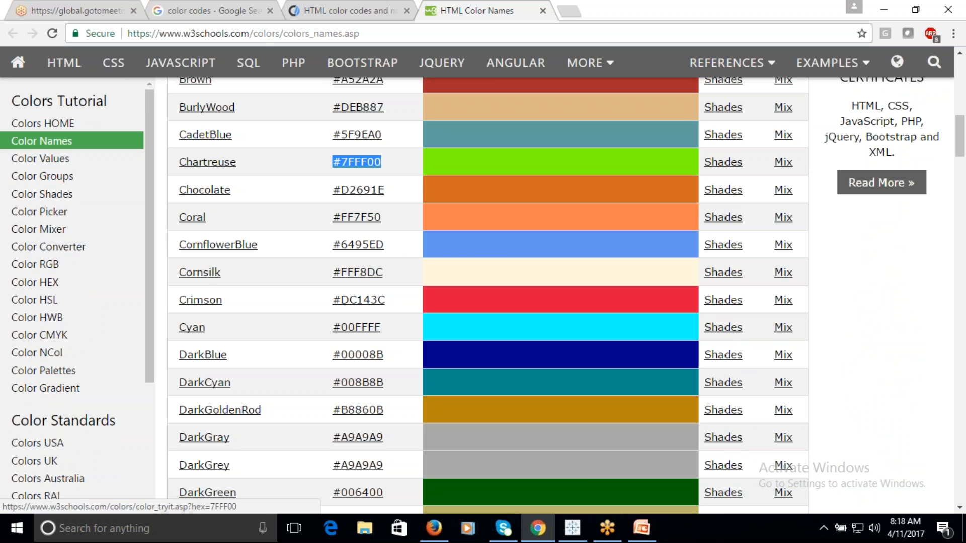
# Switch back to Tableau, set the Bookcases color to HTML code #7FFF00 and apply it to the chart
pyautogui.click(572, 528)
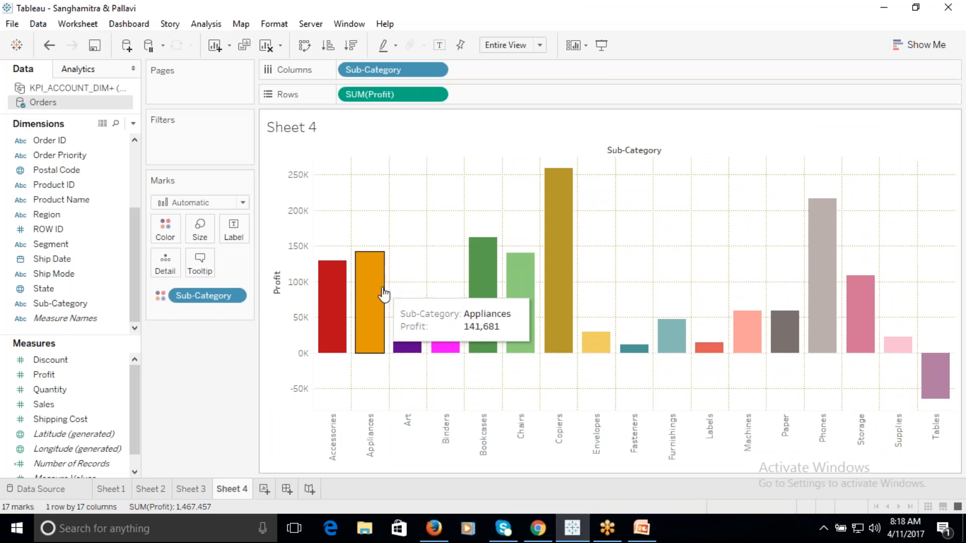
pyautogui.click(165, 231)
pyautogui.click(202, 274)
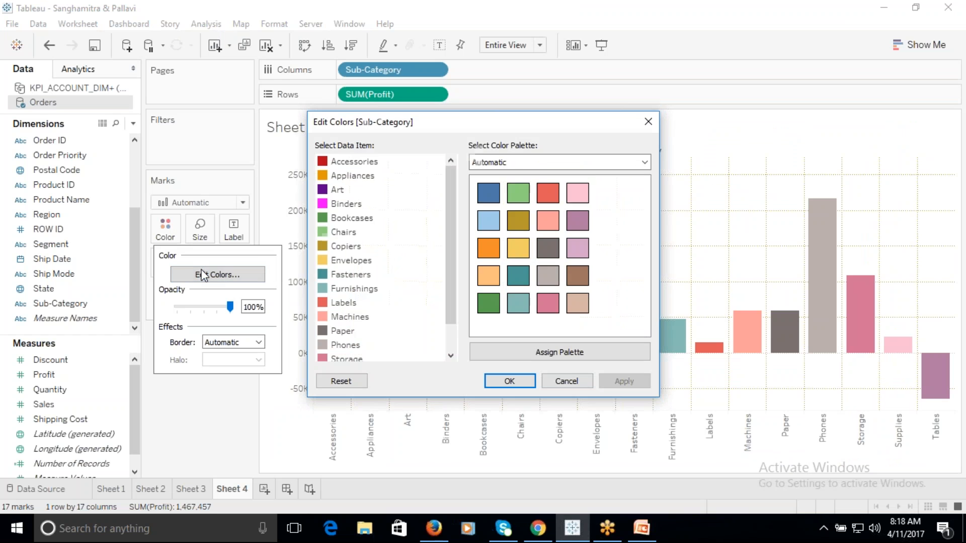
pyautogui.doubleClick(336, 223)
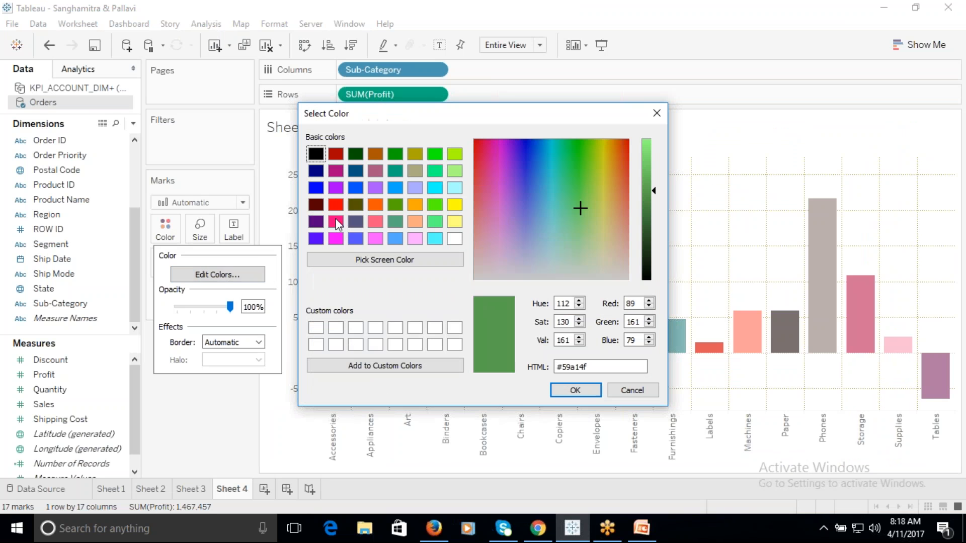
pyautogui.moveTo(593, 367); pyautogui.dragTo(519, 369)
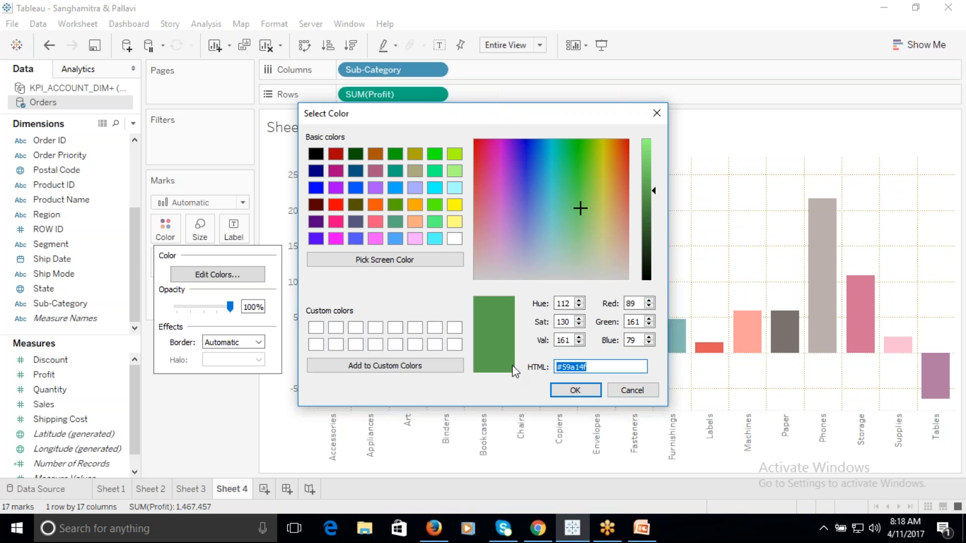
pyautogui.hotkey('ctrl', 'v')
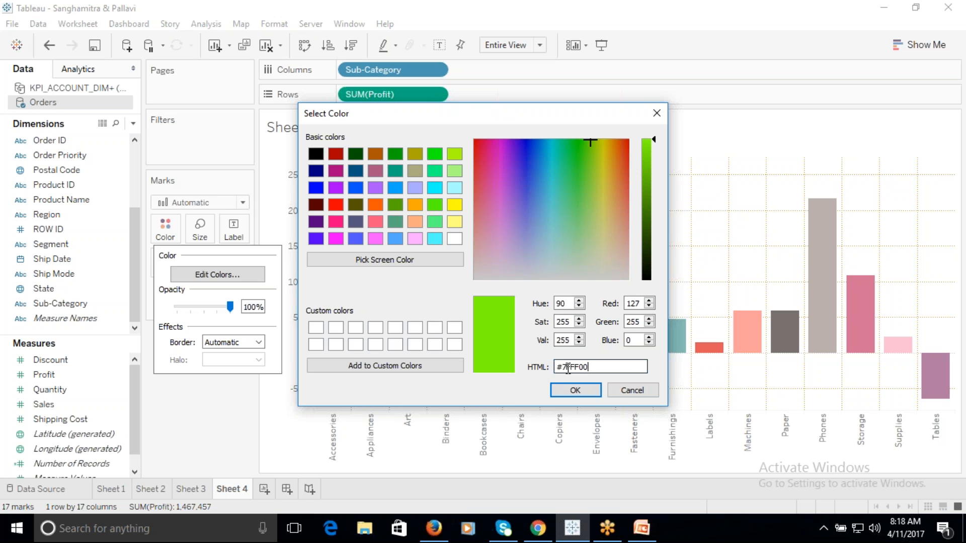
pyautogui.click(575, 388)
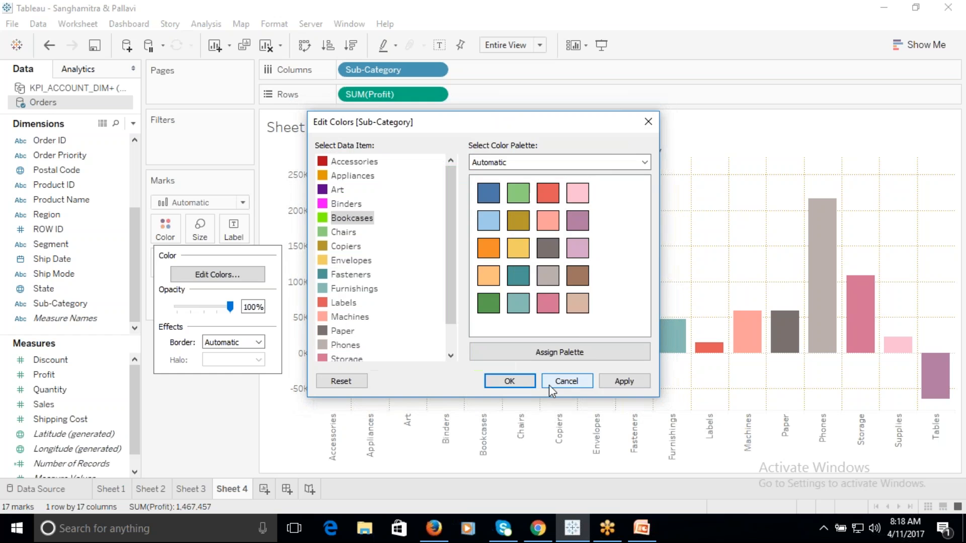
pyautogui.click(508, 381)
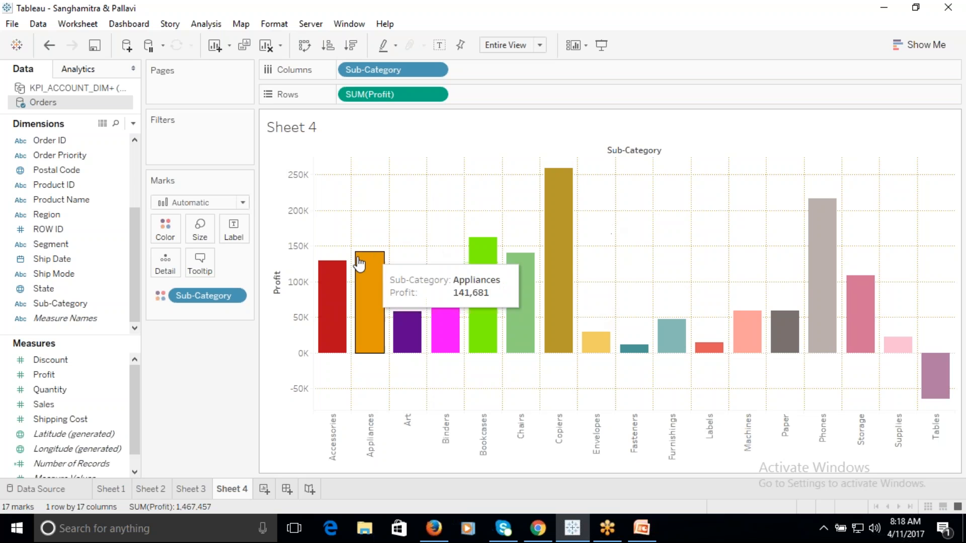
pyautogui.click(163, 230)
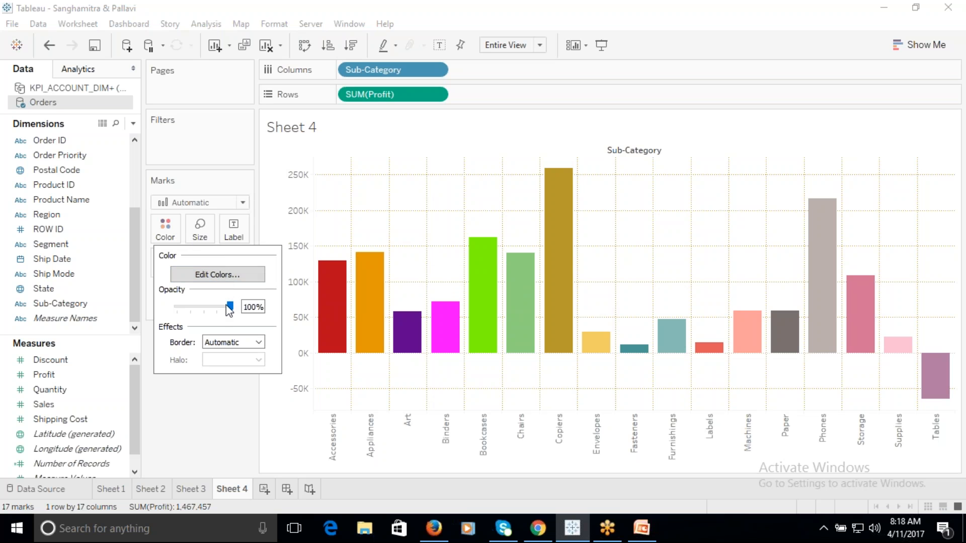
pyautogui.moveTo(232, 313)
pyautogui.mouseDown()
pyautogui.moveTo(195, 313)
pyautogui.moveTo(231, 306)
pyautogui.mouseUp()
pyautogui.click(228, 420)
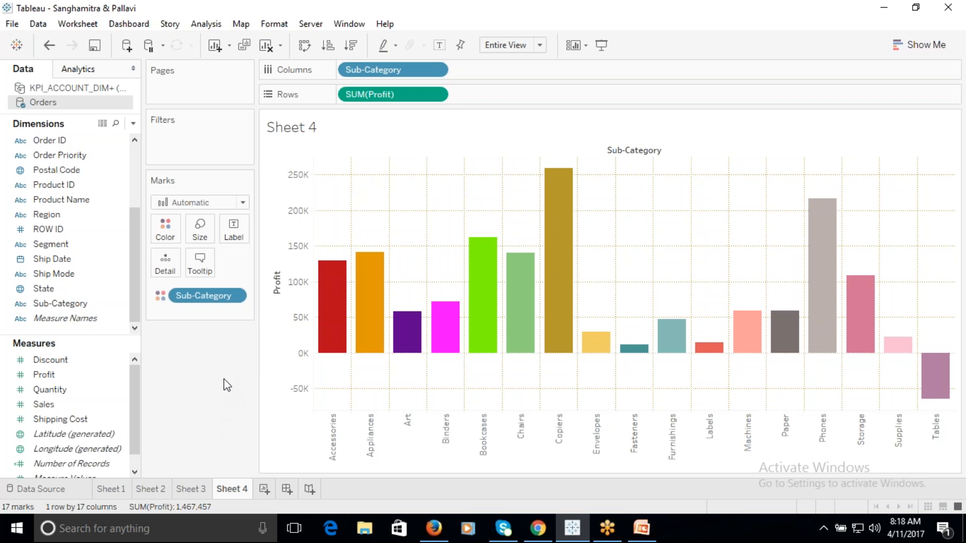
pyautogui.moveTo(333, 345)
pyautogui.moveTo(328, 309)
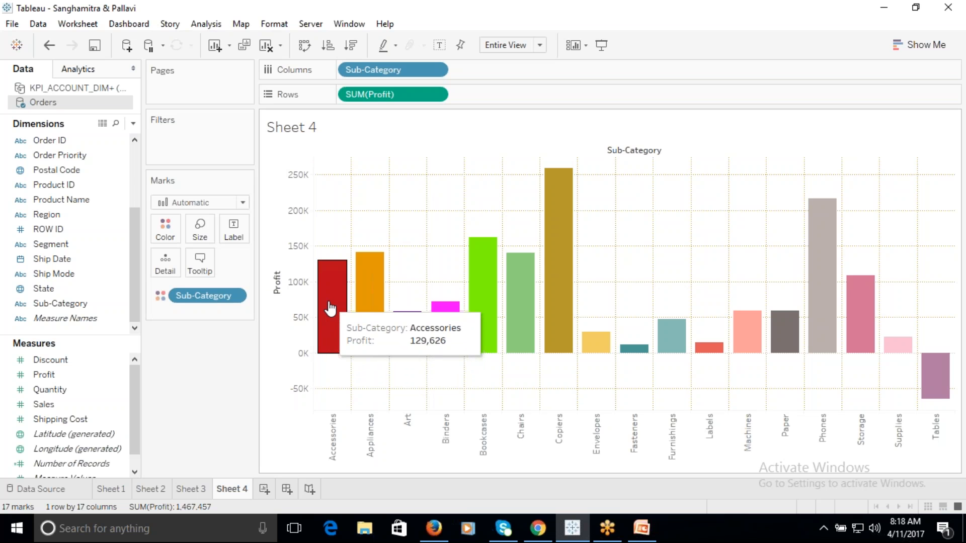
pyautogui.moveTo(364, 300)
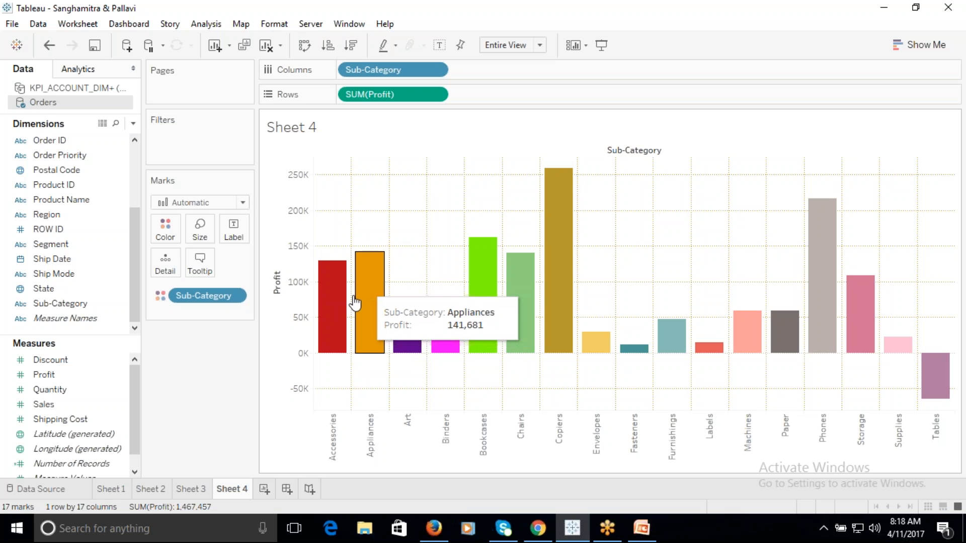
# Add a black border around all bars of the chart
pyautogui.click(163, 235)
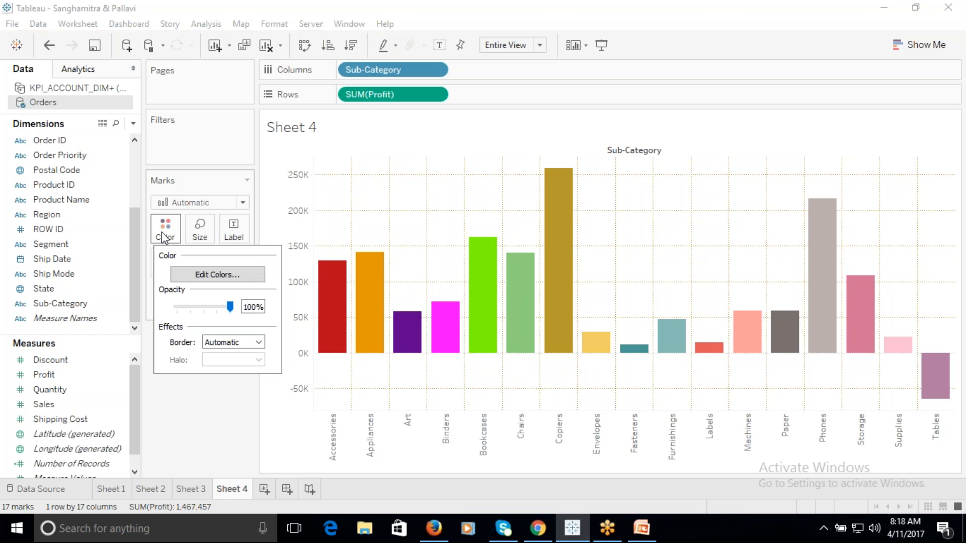
pyautogui.click(258, 343)
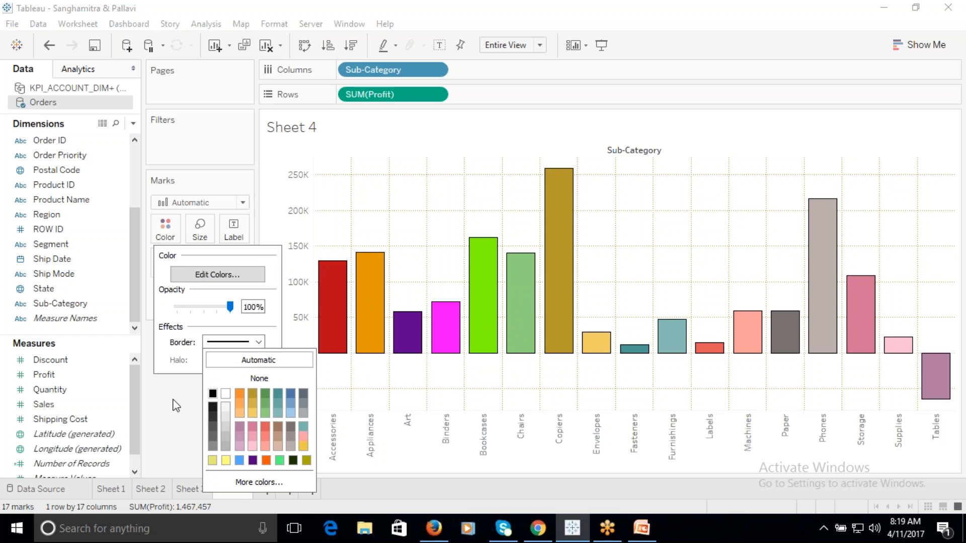
pyautogui.click(345, 363)
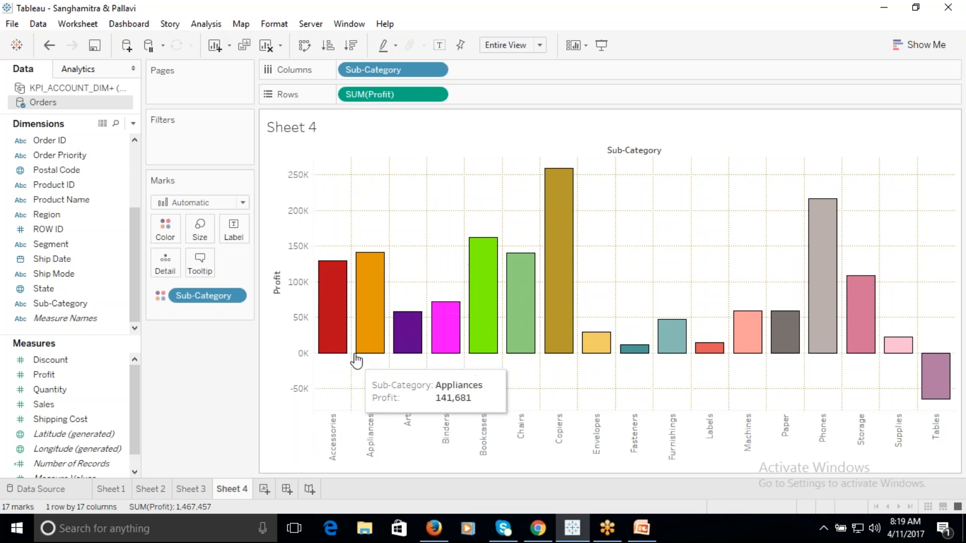
pyautogui.moveTo(412, 312)
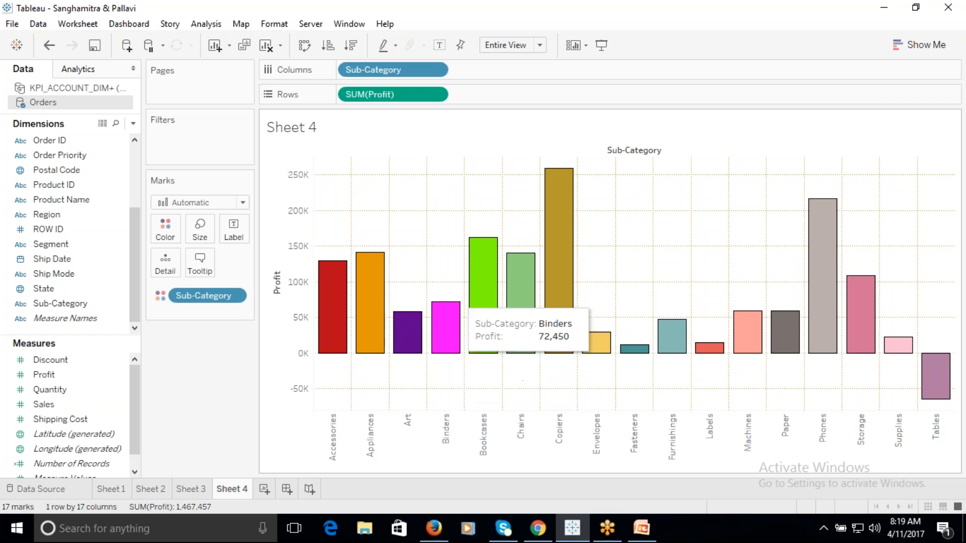
pyautogui.moveTo(534, 257)
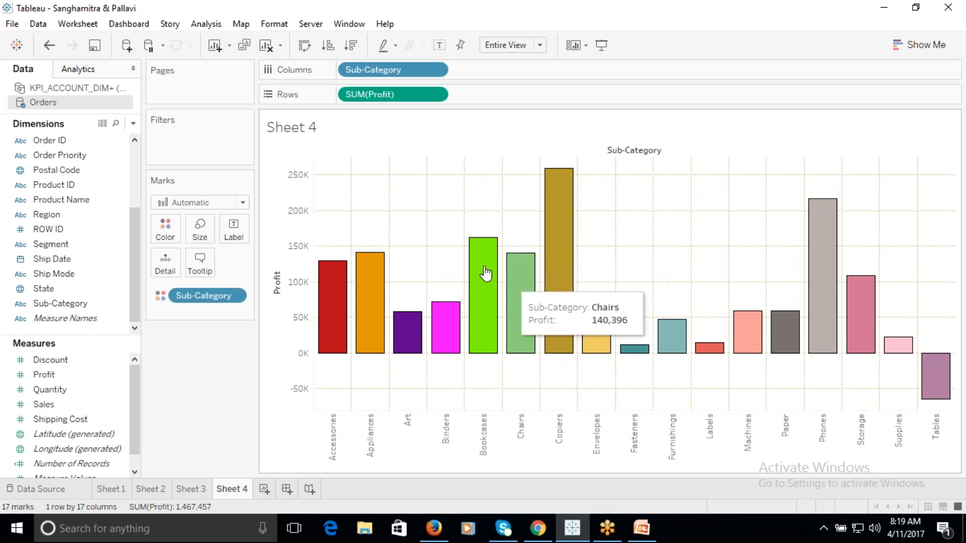
pyautogui.click(165, 226)
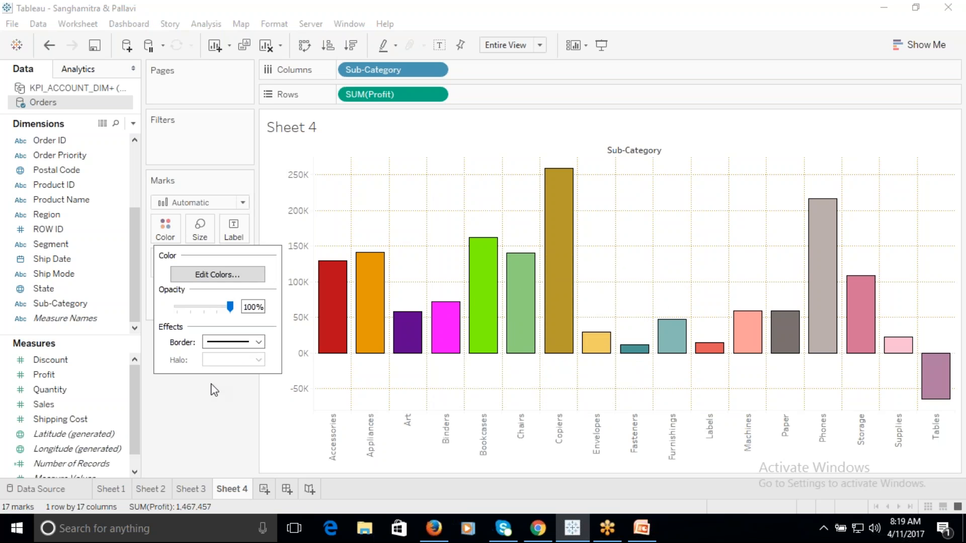
pyautogui.click(219, 420)
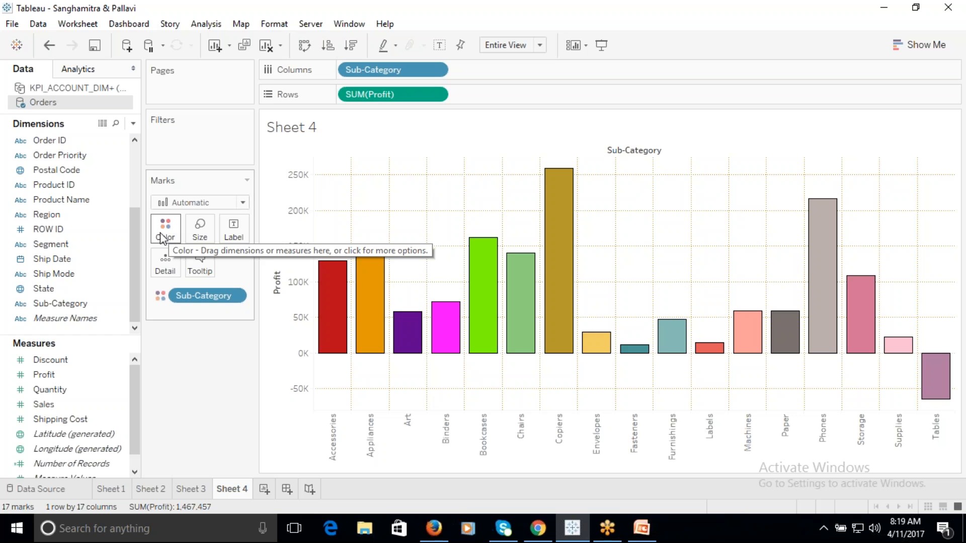
# Replace Sub-Category with Order Date as the field that colors the bars
pyautogui.moveTo(200, 295); pyautogui.dragTo(200, 400)
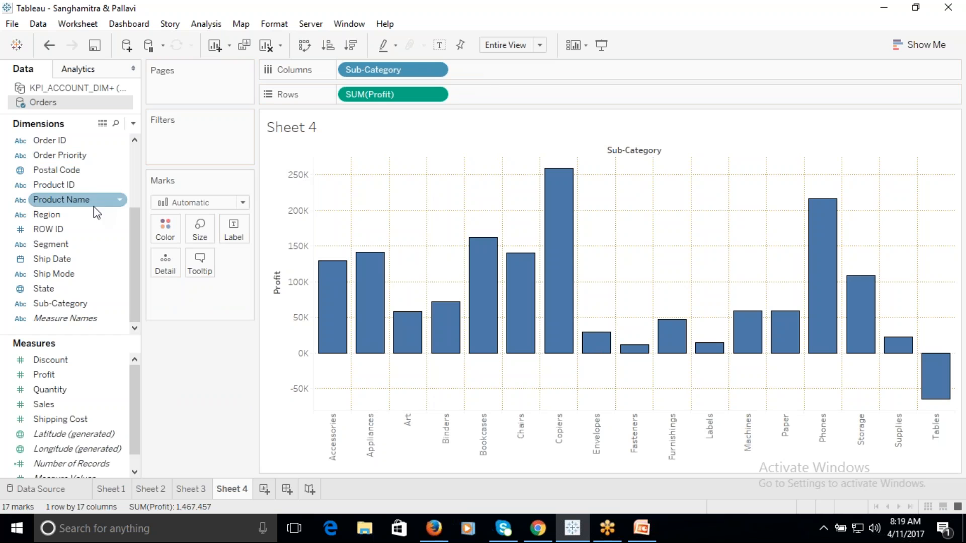
pyautogui.moveTo(134, 243); pyautogui.dragTo(150, 155)
pyautogui.moveTo(56, 229); pyautogui.dragTo(165, 230)
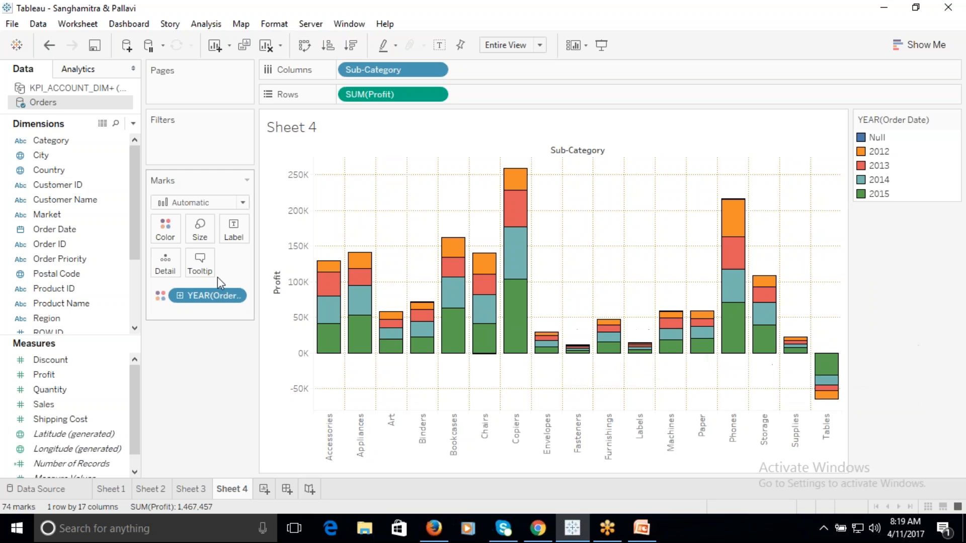
# Remove Order Date from the bar coloring and undo the color field changes back to coloring by Sub-Category
pyautogui.moveTo(214, 296); pyautogui.dragTo(62, 52)
pyautogui.click(51, 47)
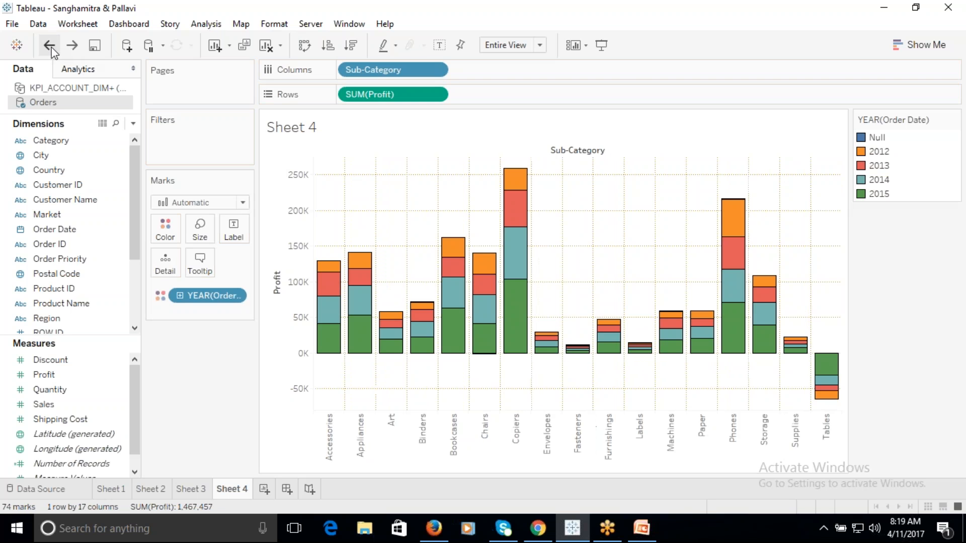
pyautogui.click(51, 48)
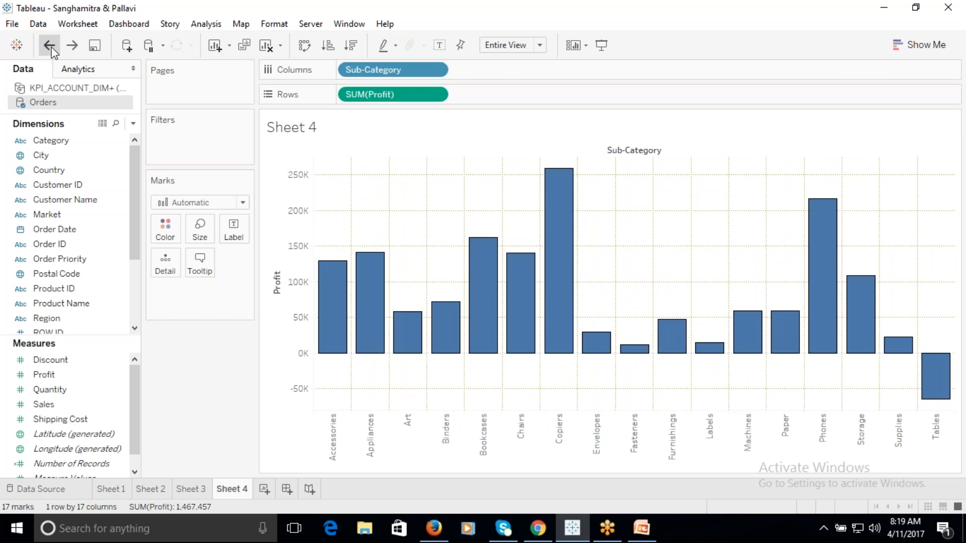
pyautogui.click(52, 48)
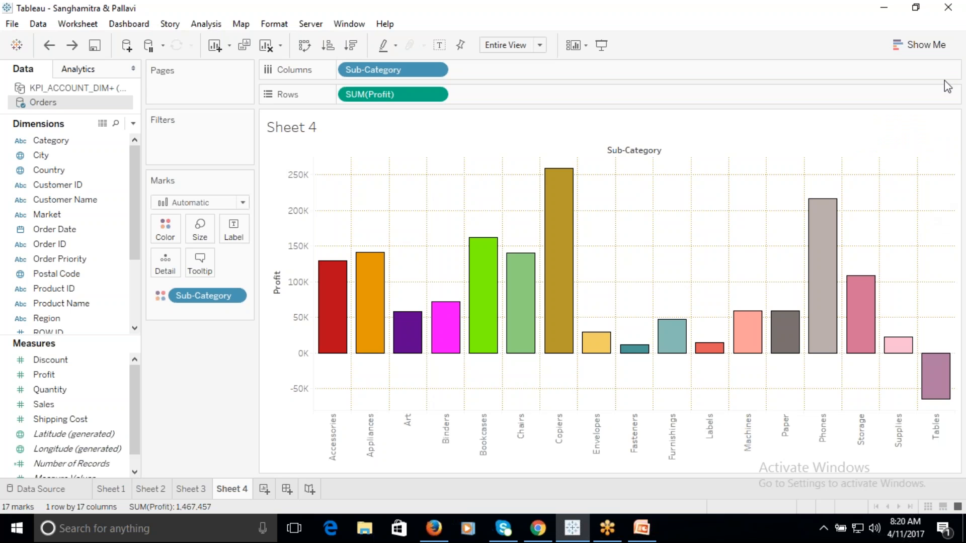
# Try out narrower bars with the mark size setting and widen them back to about their original width
pyautogui.click(941, 34)
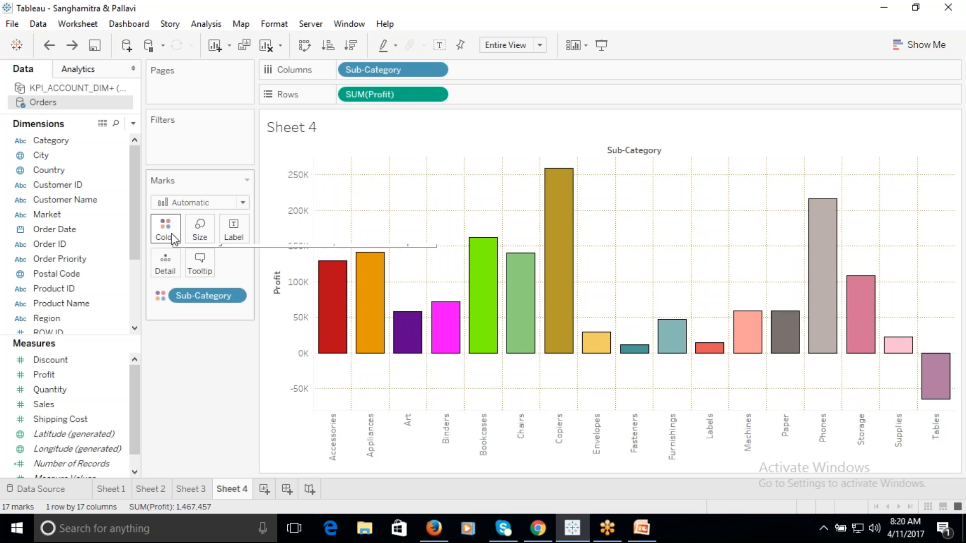
pyautogui.click(207, 224)
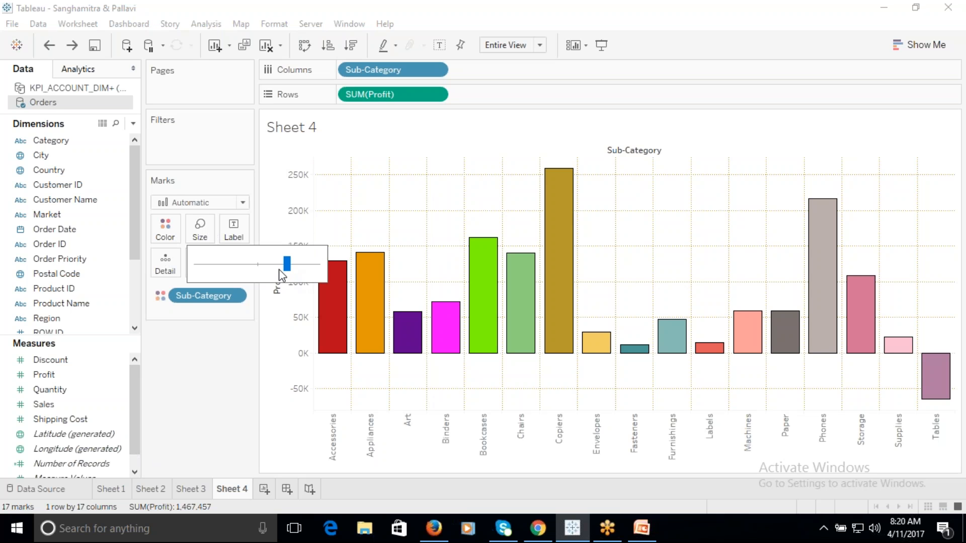
pyautogui.moveTo(278, 267); pyautogui.dragTo(243, 265)
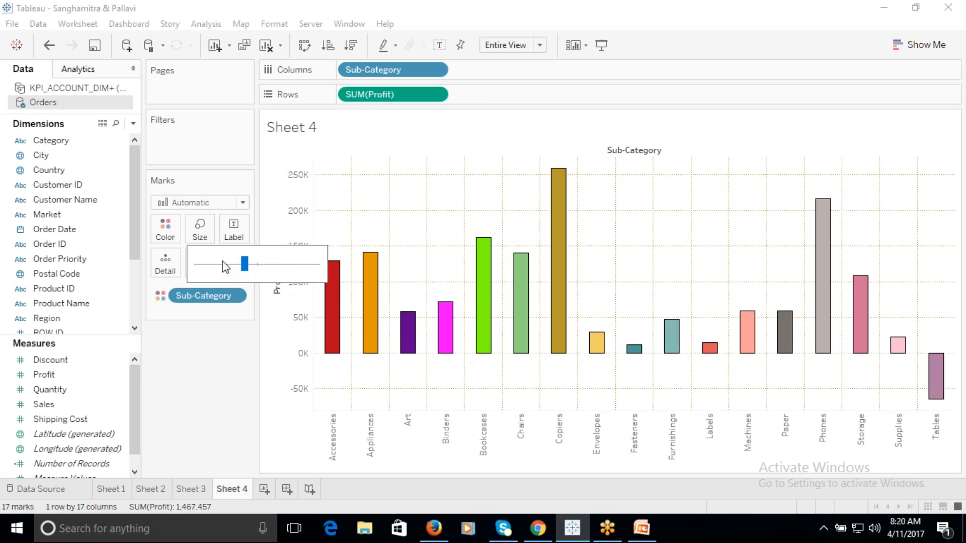
pyautogui.click(223, 265)
pyautogui.moveTo(222, 266); pyautogui.dragTo(290, 264)
pyautogui.click(280, 264)
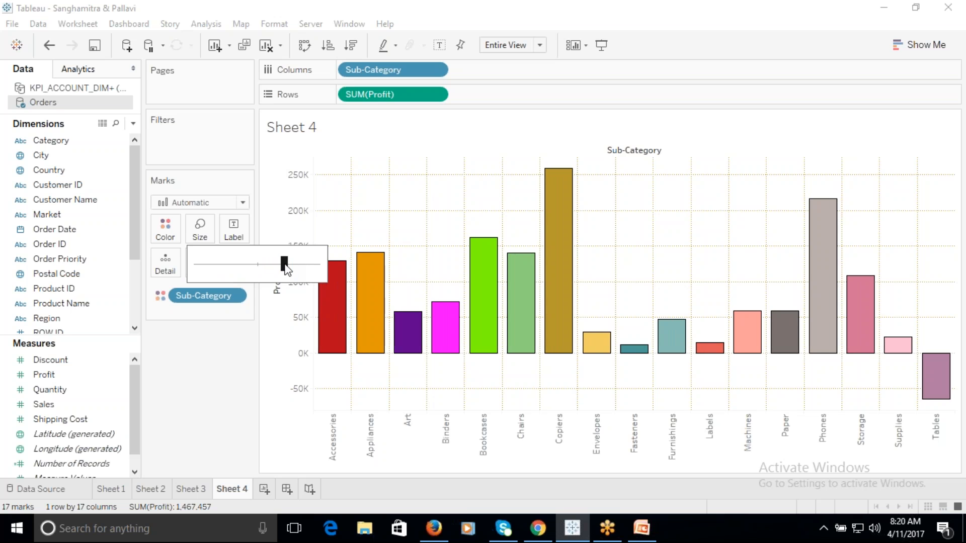
# Delete the Sub-Category and Profit text from the bars' tooltip so that it is empty
pyautogui.click(214, 388)
pyautogui.click(232, 237)
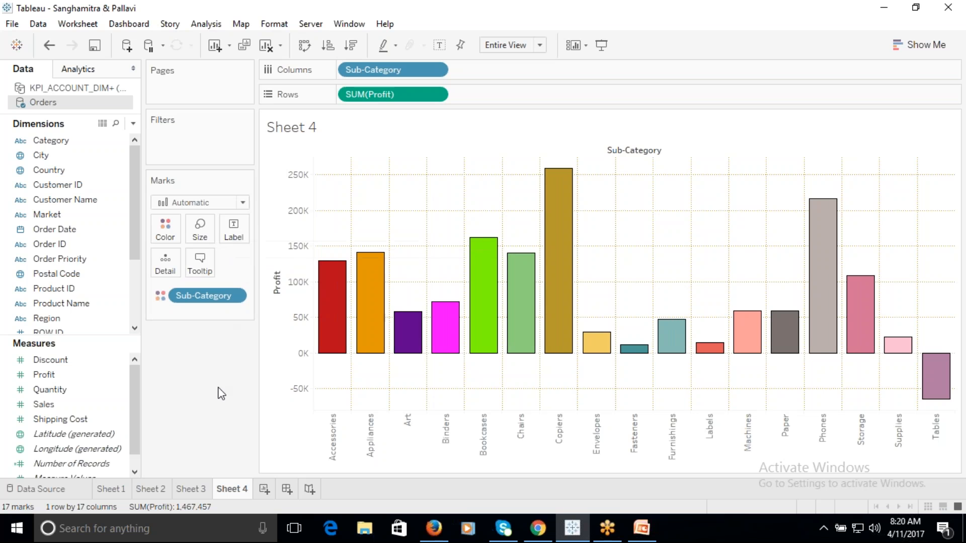
pyautogui.moveTo(331, 294)
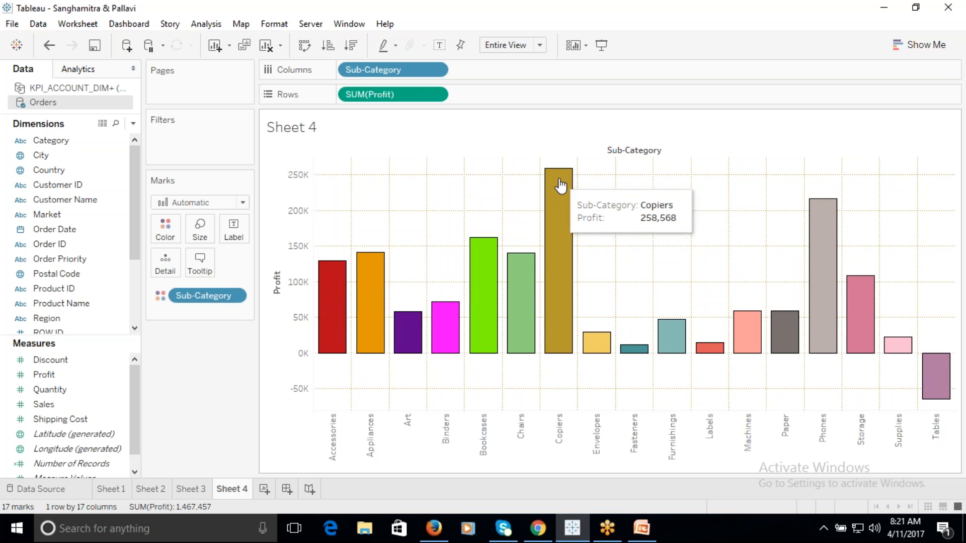
pyautogui.click(42, 211)
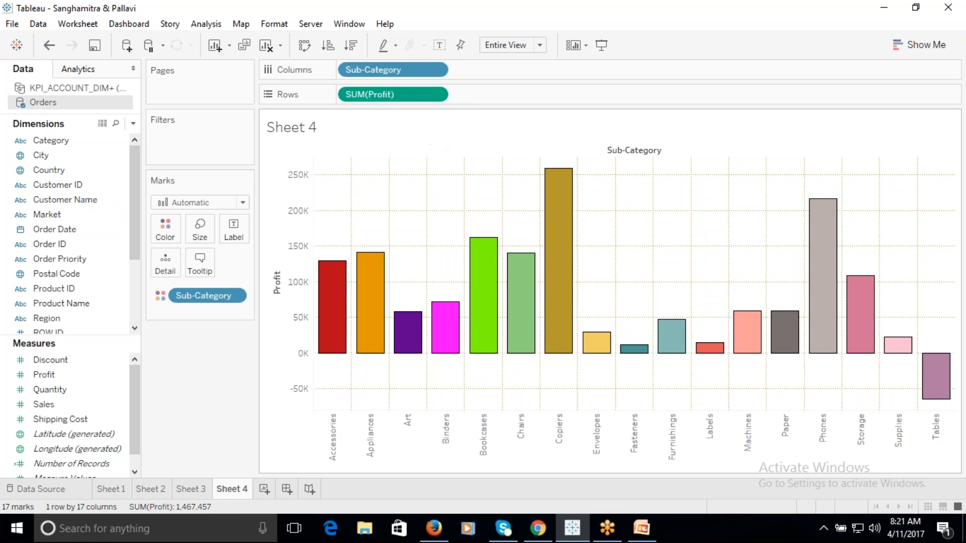
pyautogui.click(203, 267)
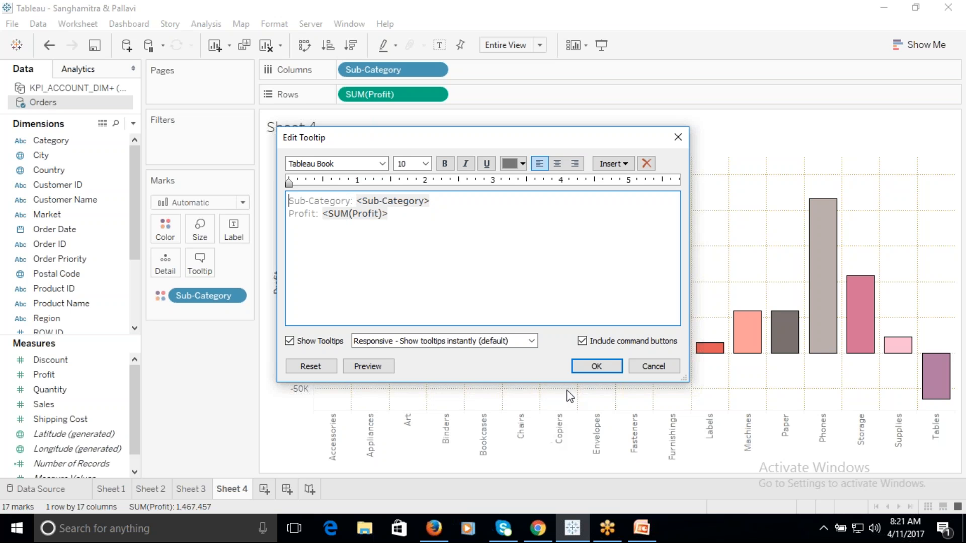
pyautogui.click(403, 231)
pyautogui.moveTo(402, 230); pyautogui.dragTo(272, 193)
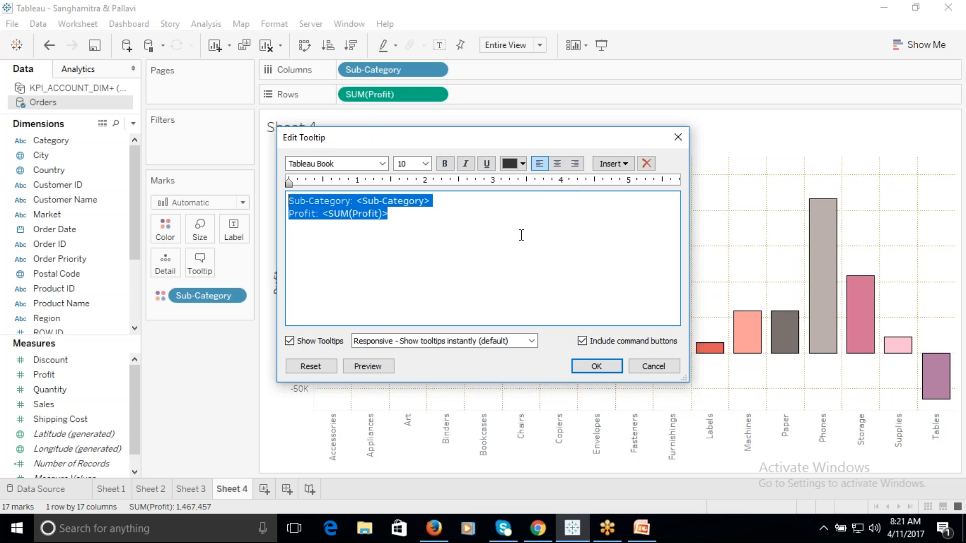
pyautogui.press('Delete')
pyautogui.click(593, 366)
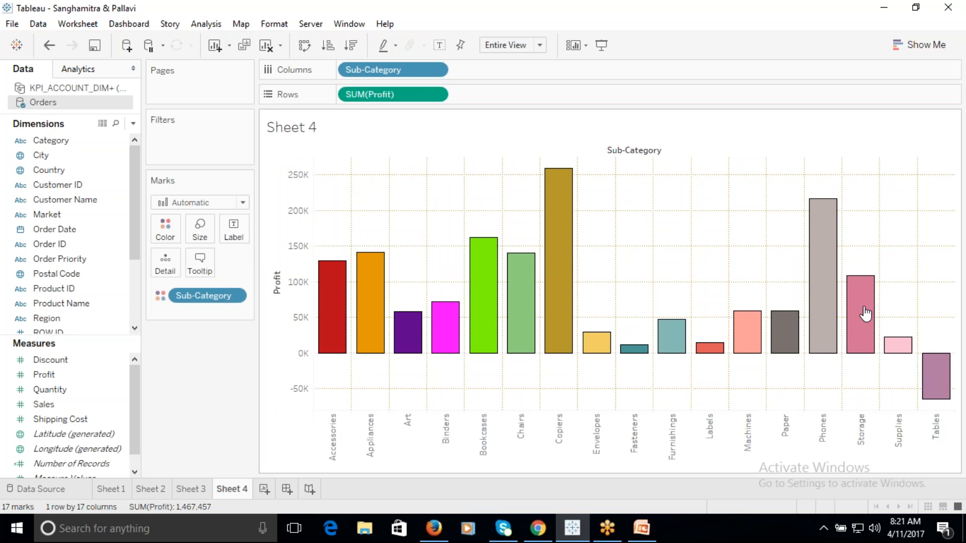
# Label every bar with its Profit value by adding the Profit measure as the mark label
pyautogui.click(440, 46)
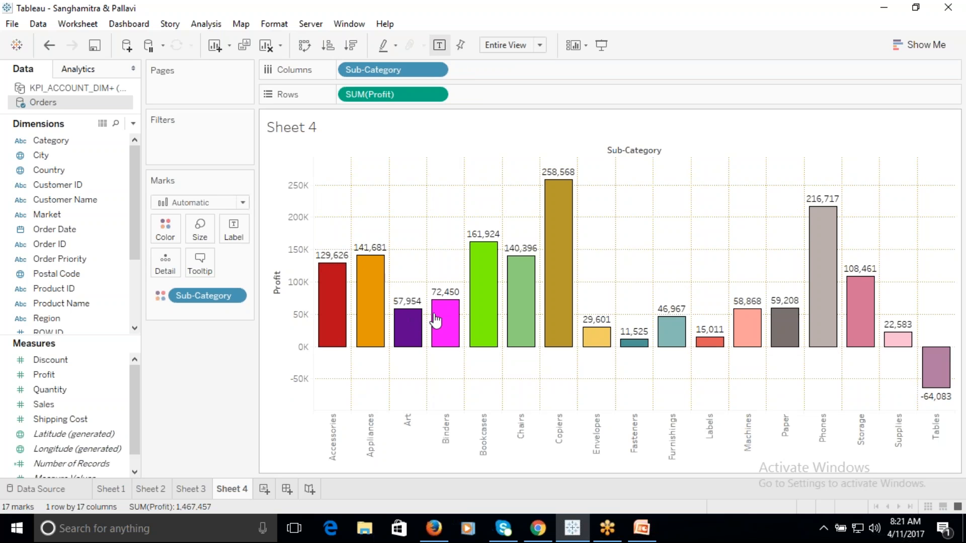
pyautogui.click(441, 44)
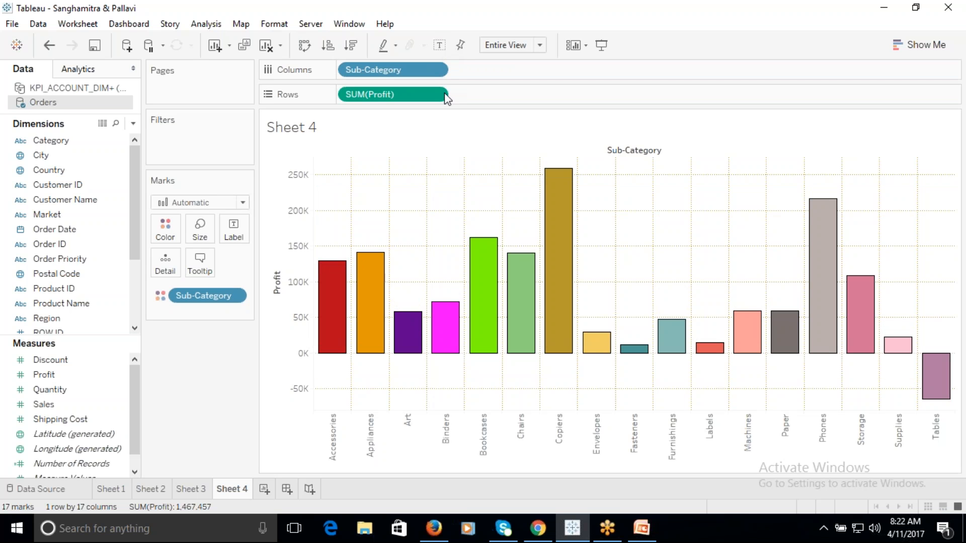
pyautogui.moveTo(51, 374); pyautogui.dragTo(233, 237)
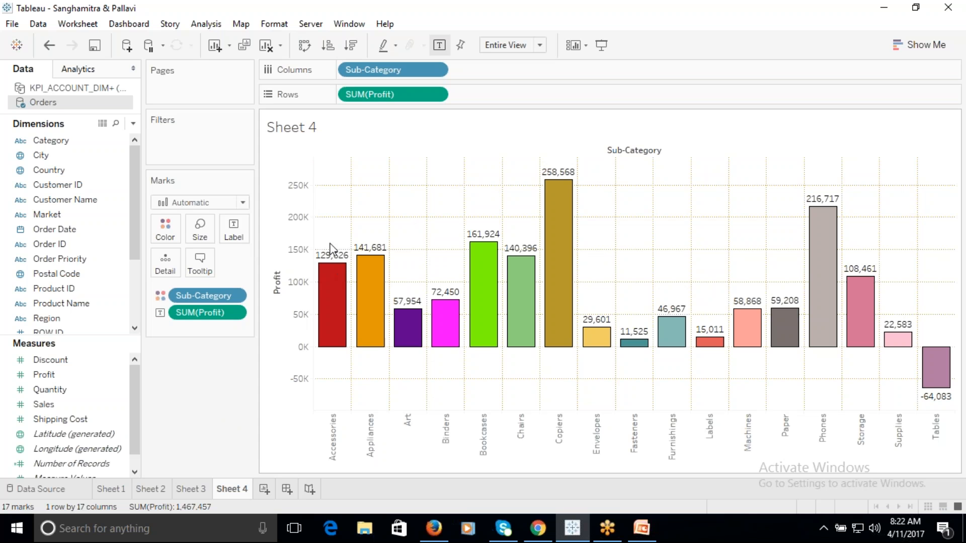
# Make the Profit labels bold and color them dark red with HTML code #b40000
pyautogui.click(235, 229)
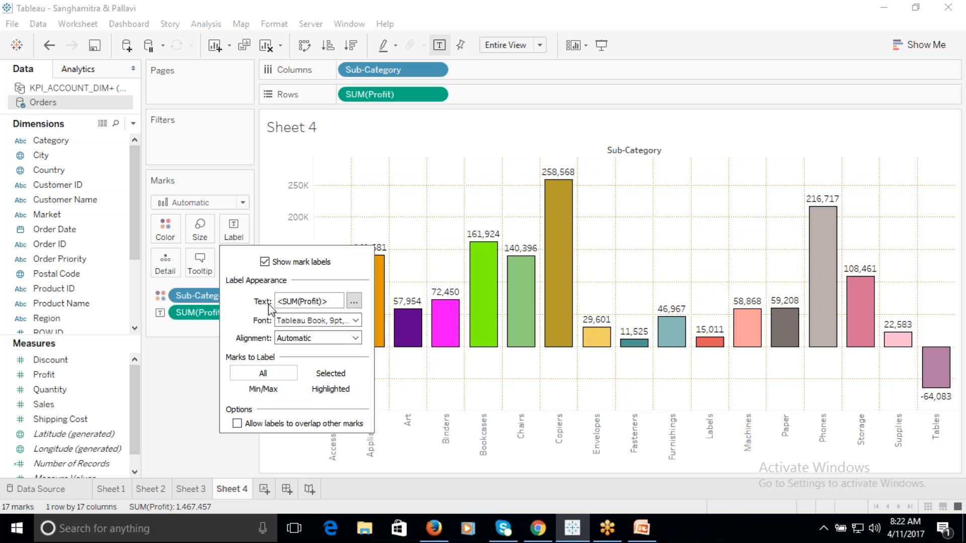
pyautogui.click(355, 302)
pyautogui.moveTo(525, 195); pyautogui.dragTo(450, 194)
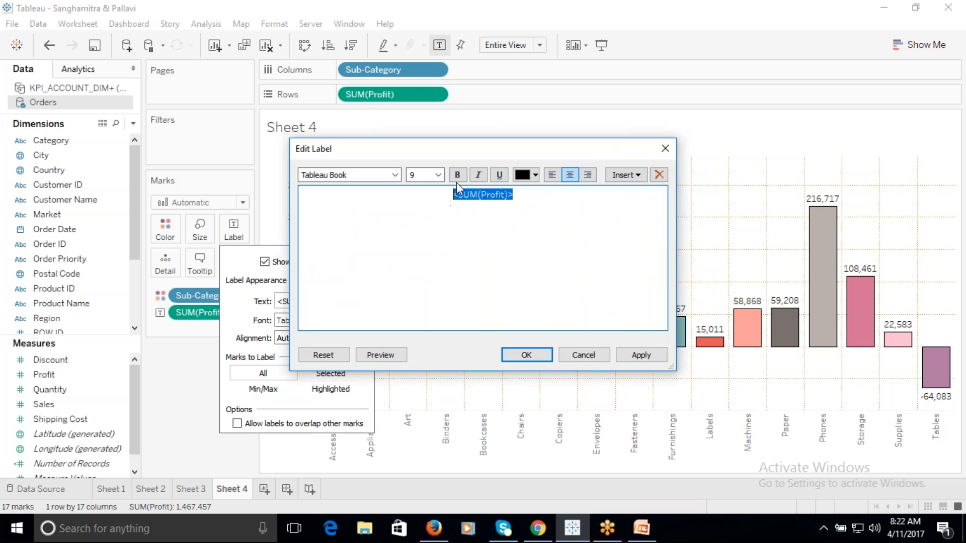
pyautogui.click(457, 177)
pyautogui.click(536, 176)
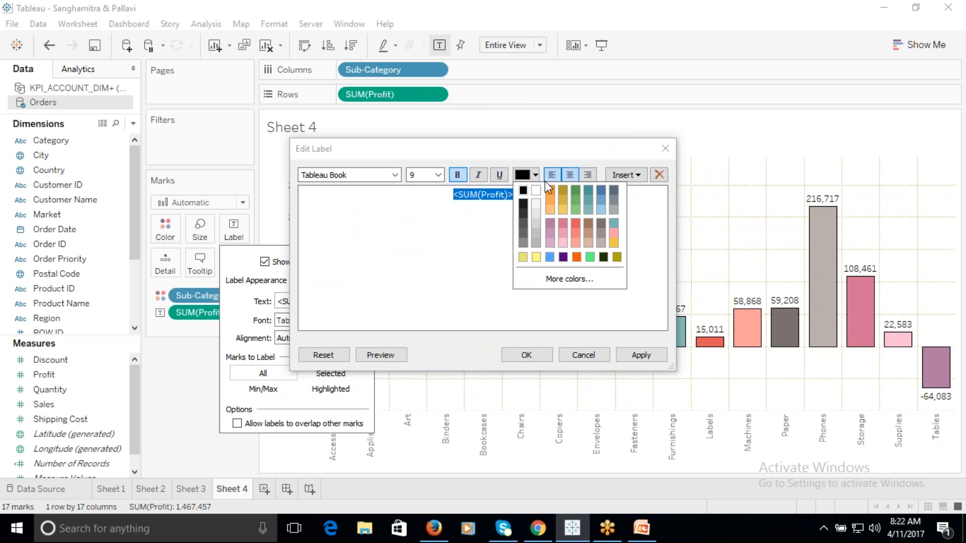
pyautogui.click(550, 191)
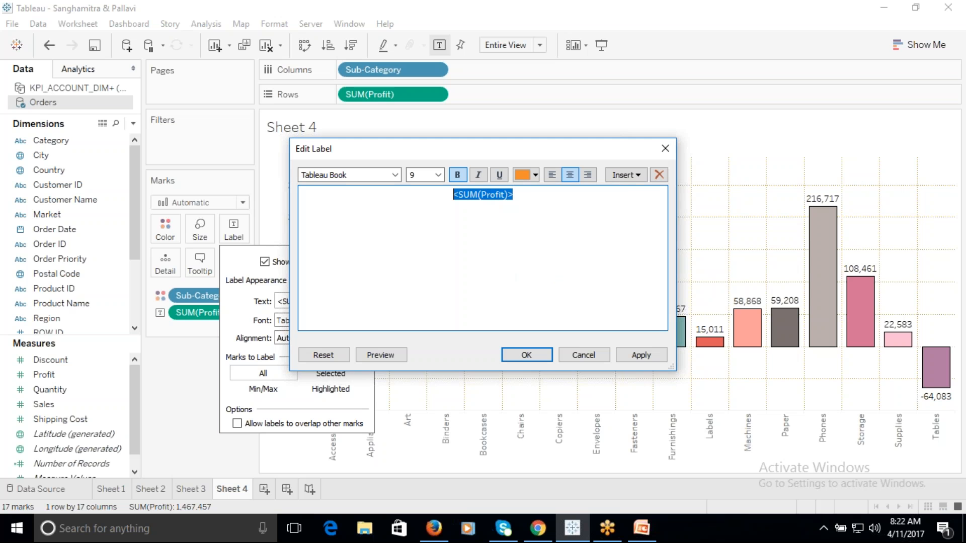
pyautogui.click(534, 175)
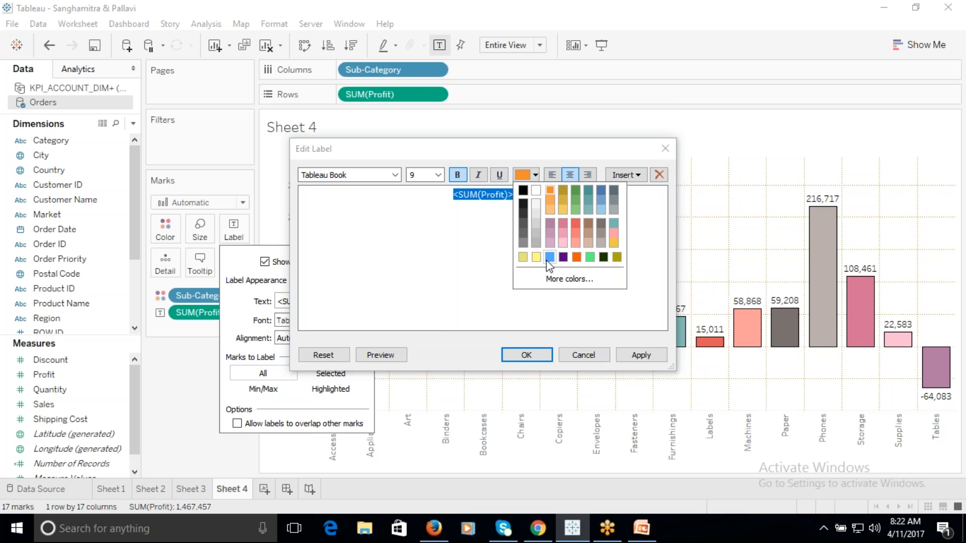
pyautogui.click(559, 278)
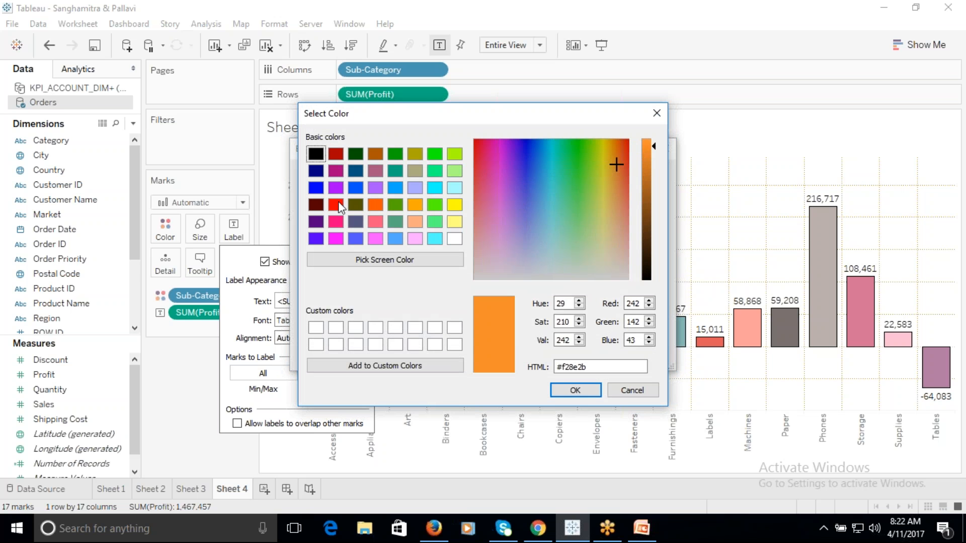
pyautogui.click(336, 154)
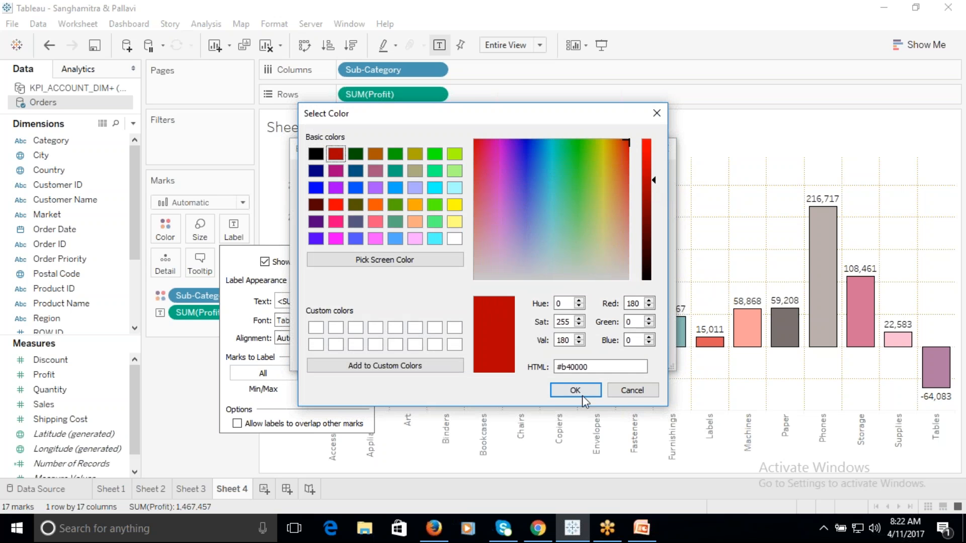
pyautogui.click(561, 391)
pyautogui.click(541, 354)
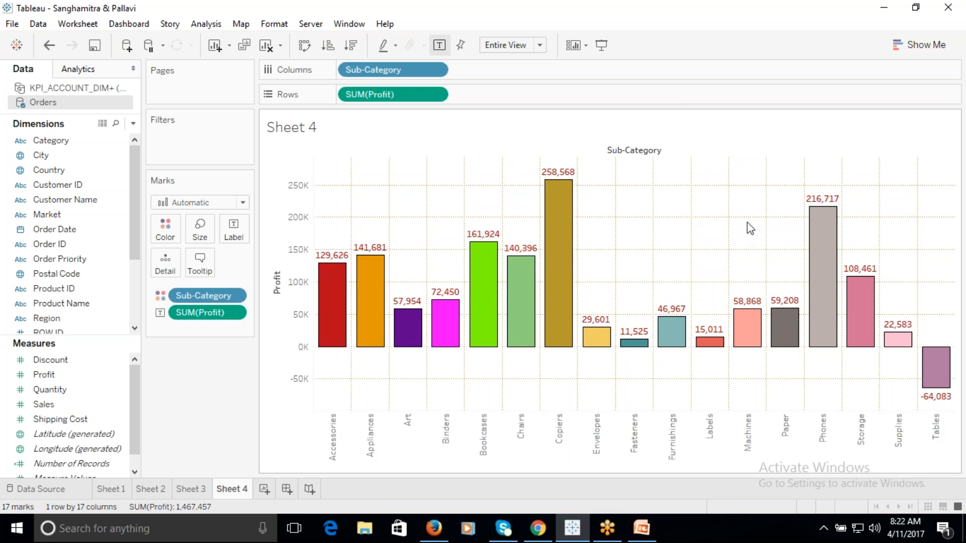
# Review the text, font and alignment options of the Profit labels without changing them
pyautogui.click(227, 240)
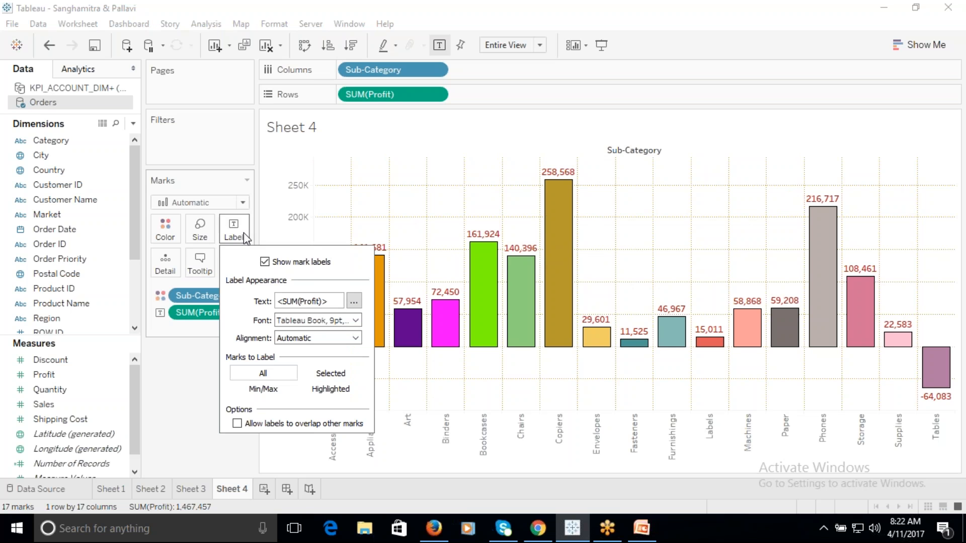
pyautogui.click(354, 302)
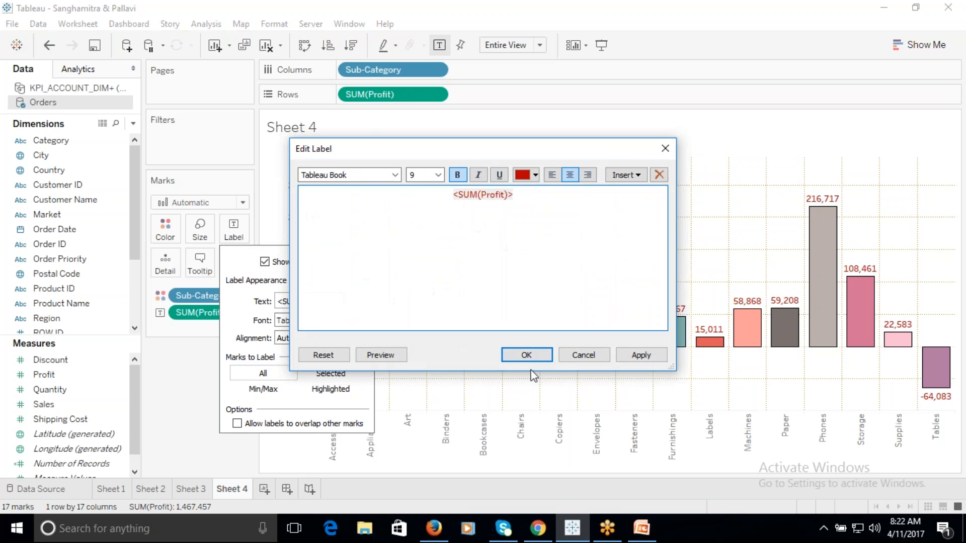
pyautogui.click(582, 355)
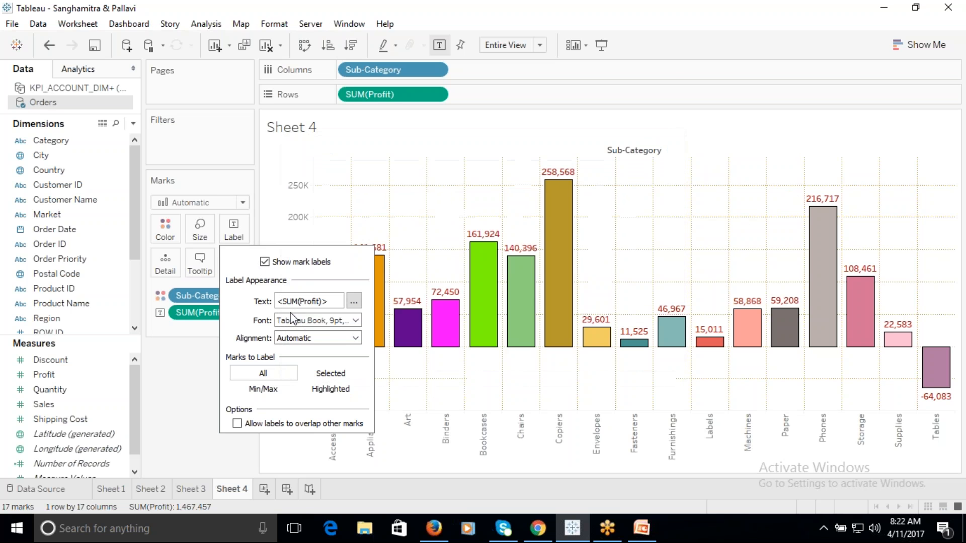
pyautogui.click(356, 321)
pyautogui.click(355, 322)
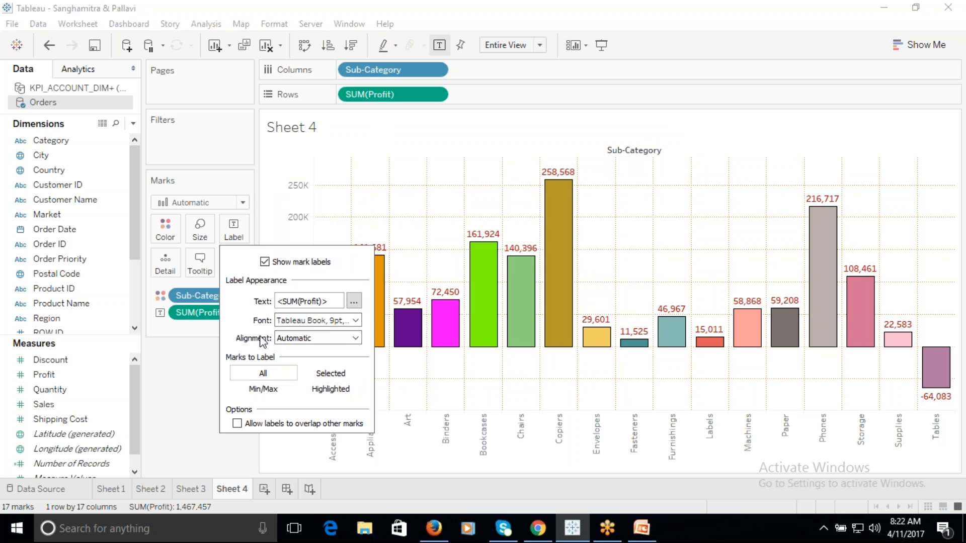
pyautogui.click(351, 341)
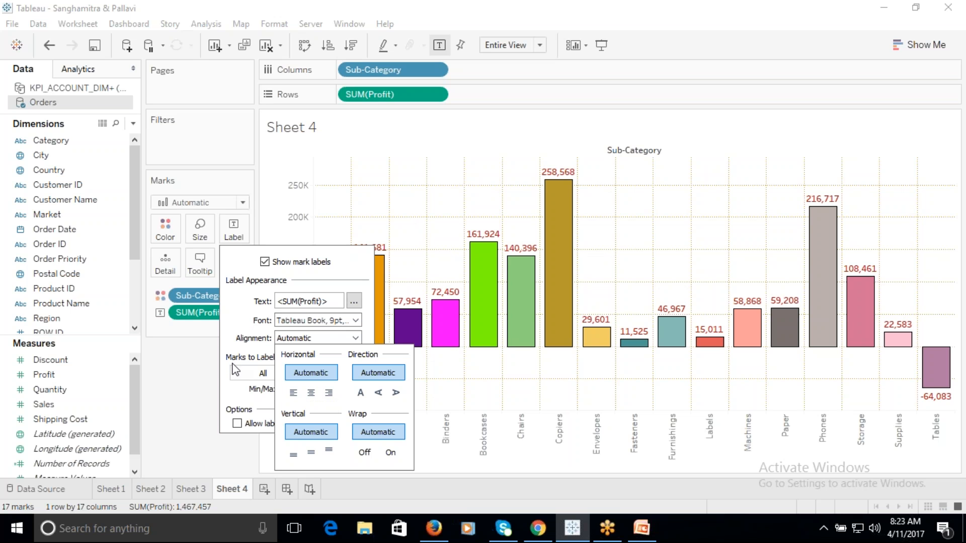
pyautogui.click(349, 267)
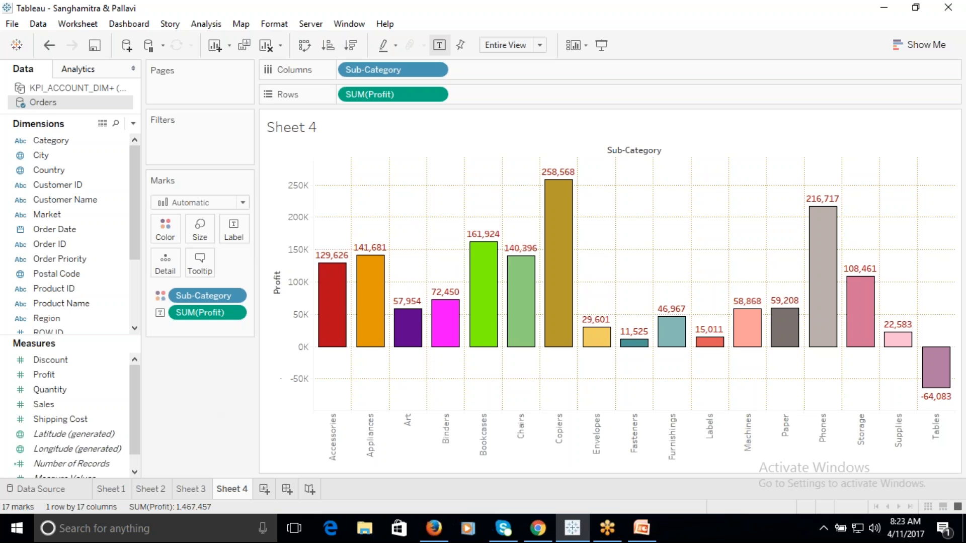
# Show labels only for selected marks and test it by selecting and deselecting the Copiers and Bookcases bars
pyautogui.click(564, 217)
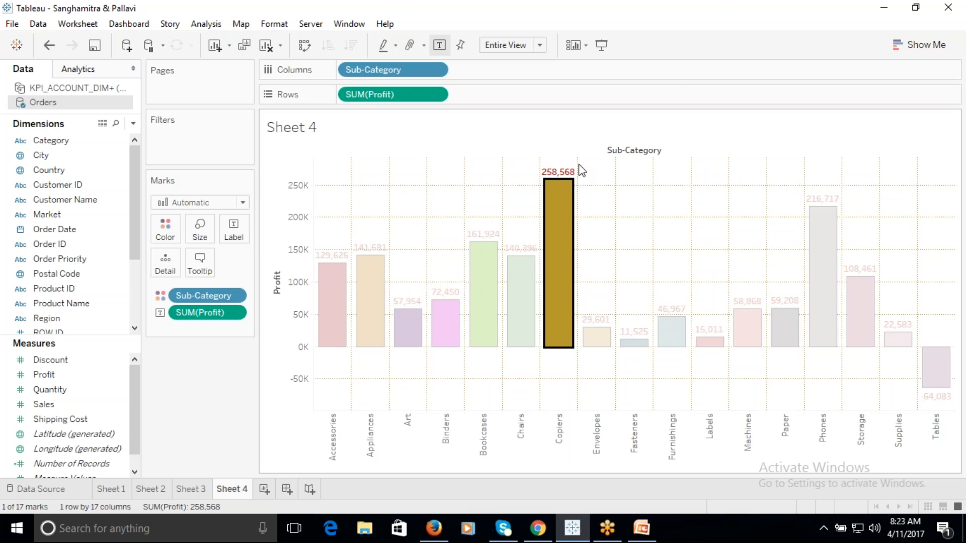
pyautogui.click(564, 203)
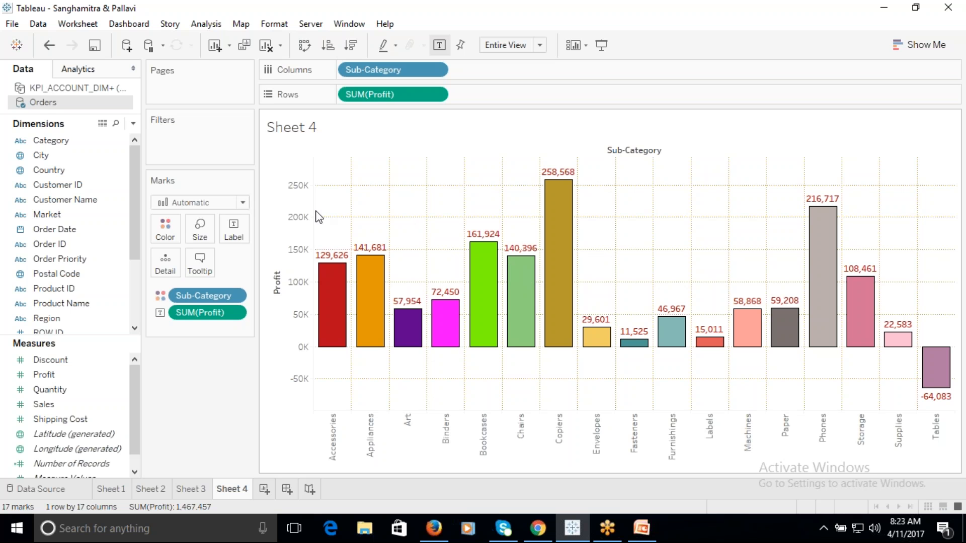
pyautogui.click(234, 230)
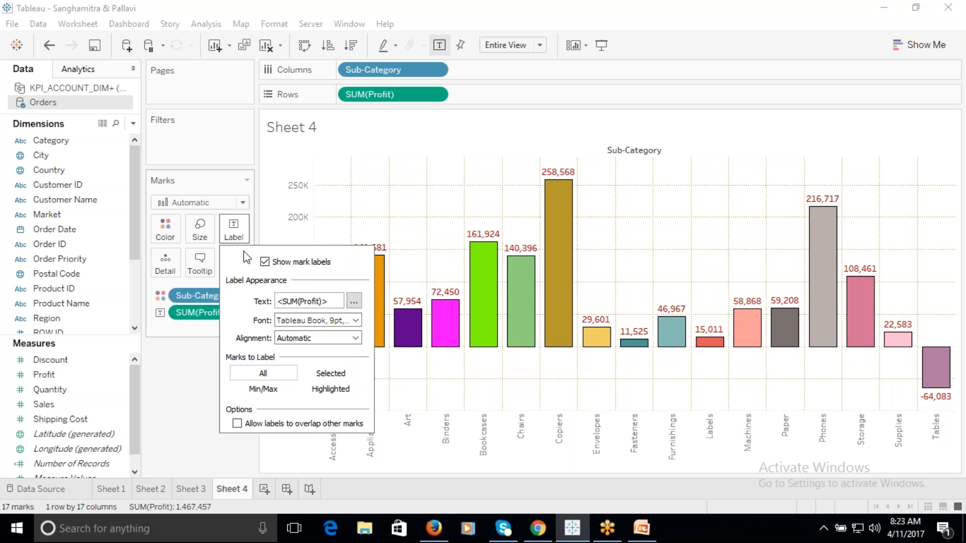
pyautogui.click(337, 375)
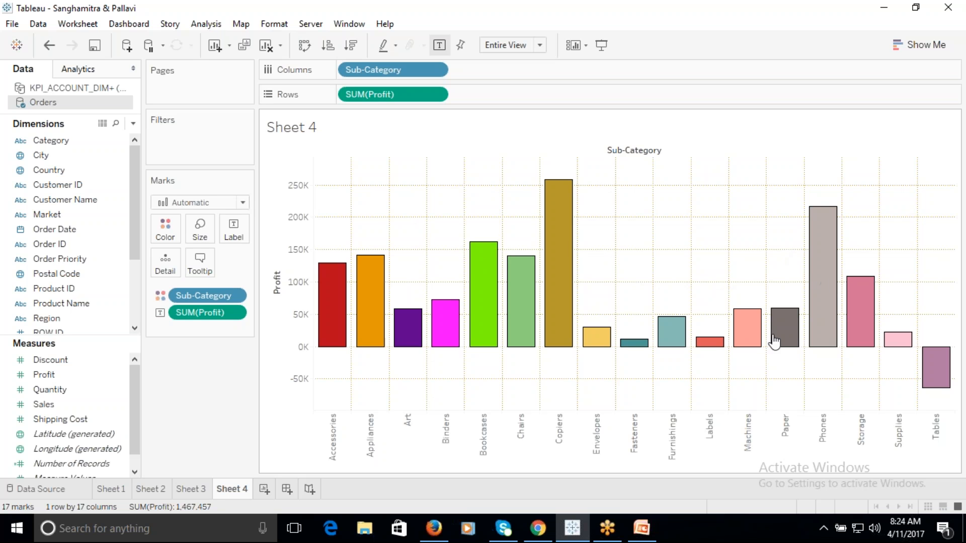
pyautogui.click(563, 205)
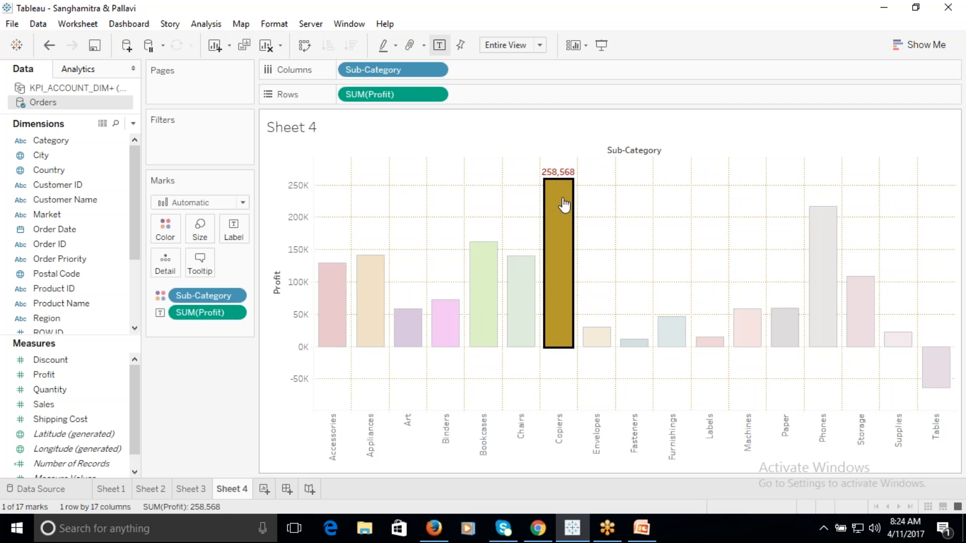
pyautogui.click(564, 206)
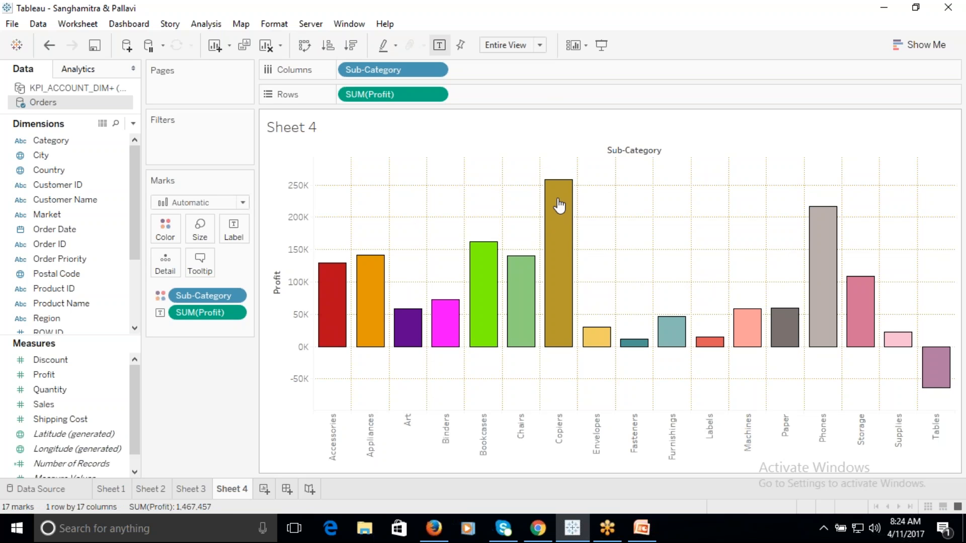
pyautogui.click(492, 260)
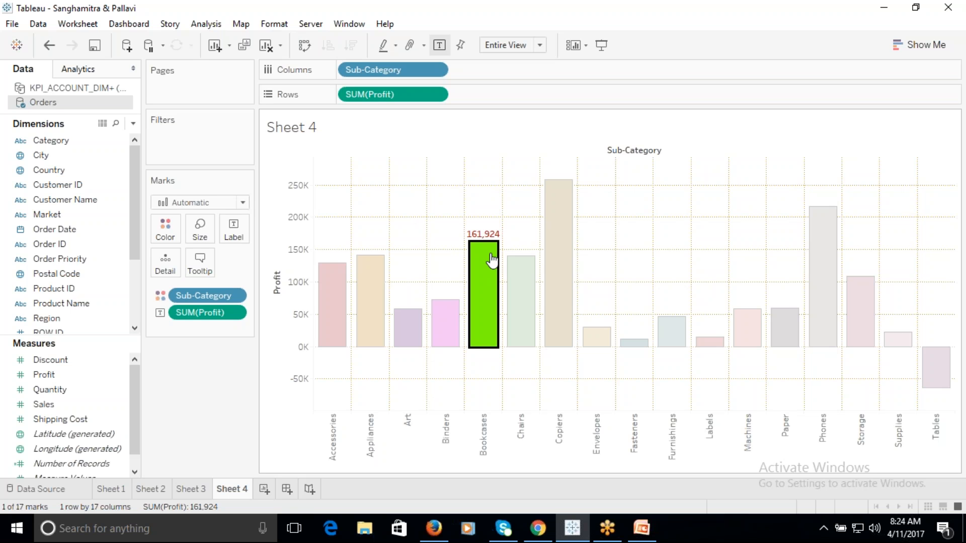
pyautogui.click(492, 260)
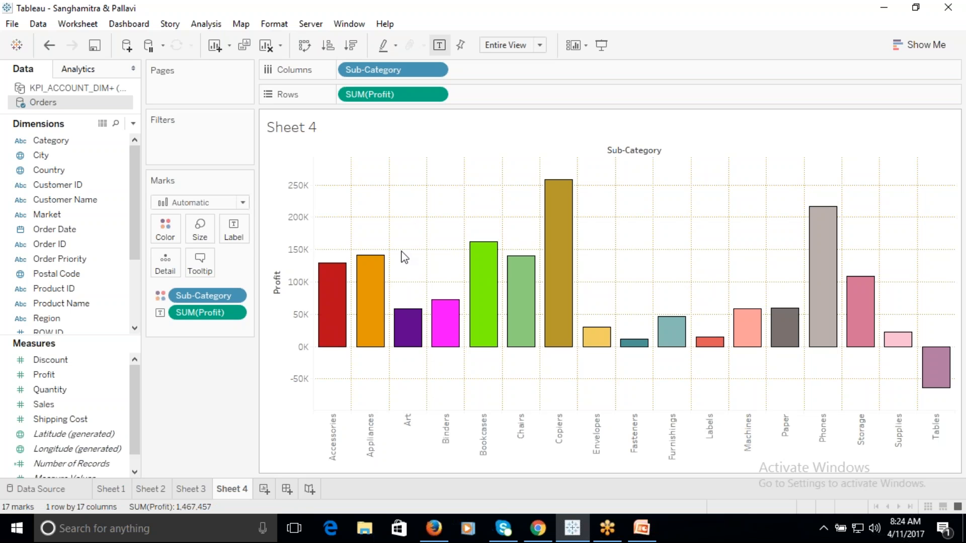
# Restrict labels to highlighted marks with overlapping allowed, and test it on the Bookcases, Binders and Copiers bars
pyautogui.click(241, 237)
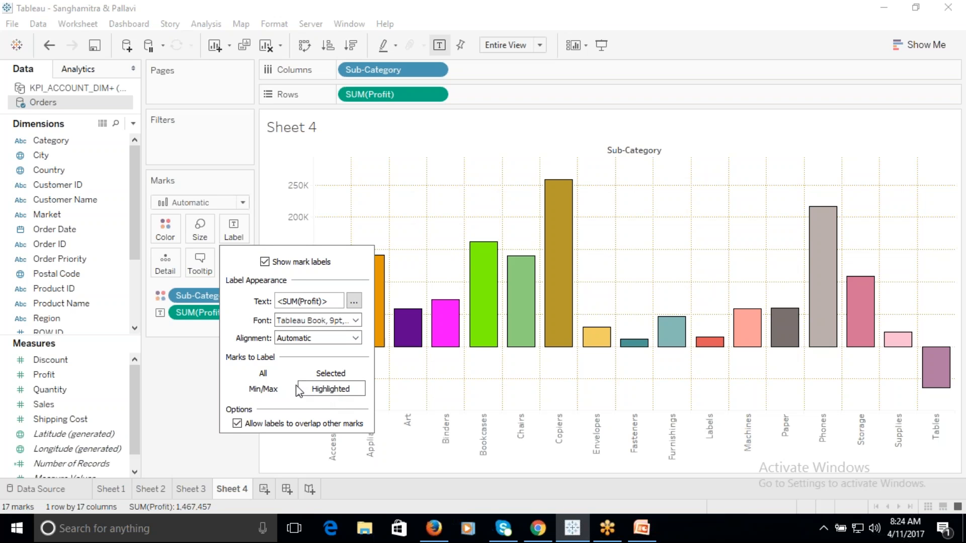
pyautogui.click(182, 382)
pyautogui.click(481, 291)
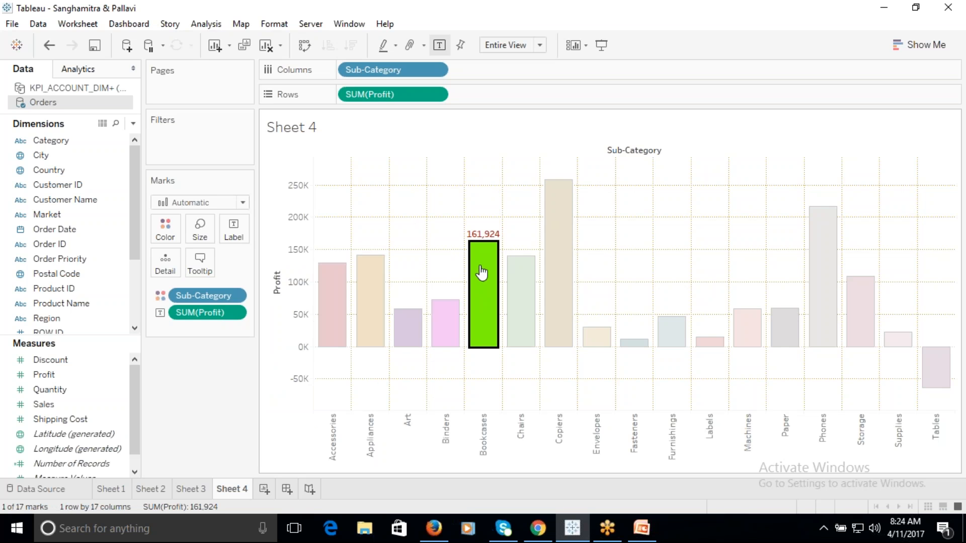
pyautogui.click(482, 288)
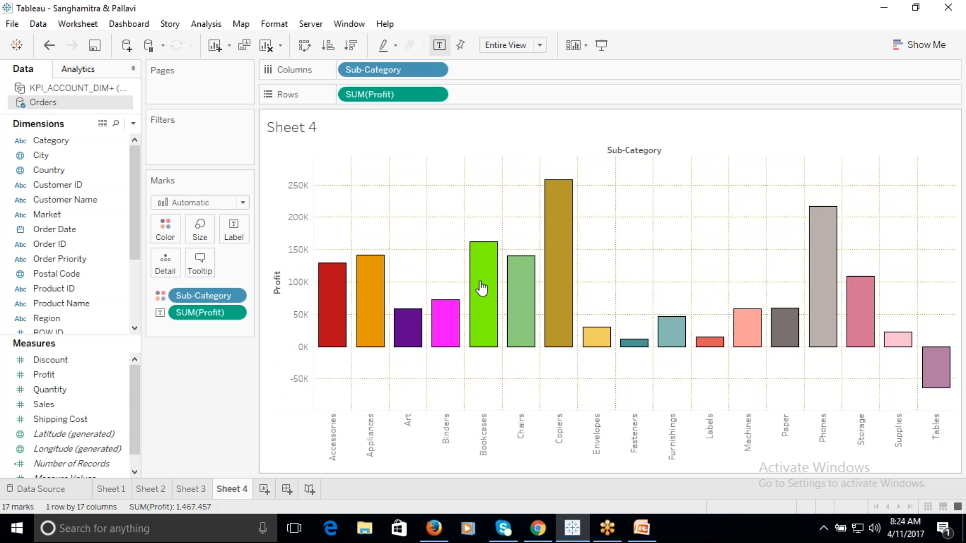
pyautogui.click(452, 325)
pyautogui.click(453, 326)
pyautogui.click(566, 248)
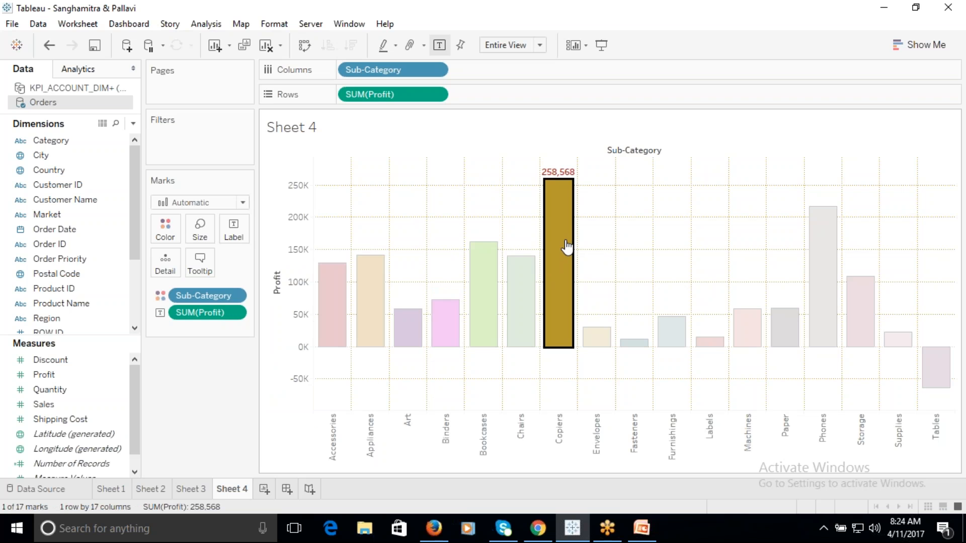
# Test the highlighted-only labels by deselecting the Copiers bar and selecting and deselecting the Phones bar
pyautogui.click(566, 248)
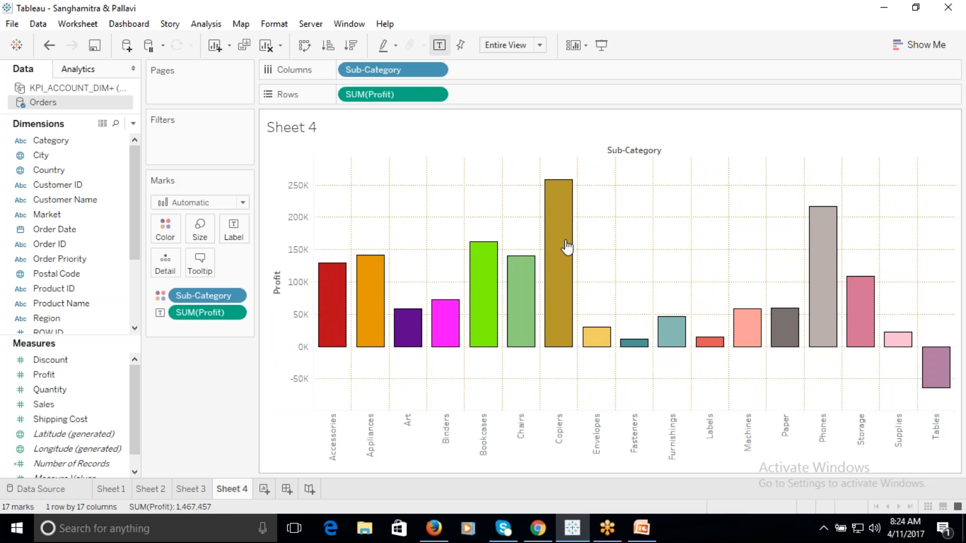
pyautogui.click(829, 270)
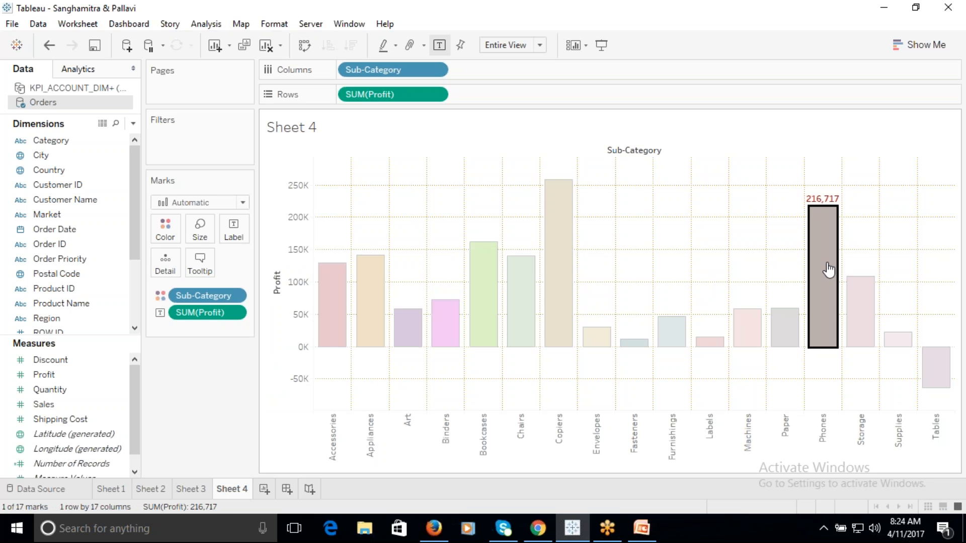
pyautogui.click(822, 243)
# Try labeling the Min/Max, All, Selected and Highlighted marks in turn to compare the Profit label options
pyautogui.click(234, 232)
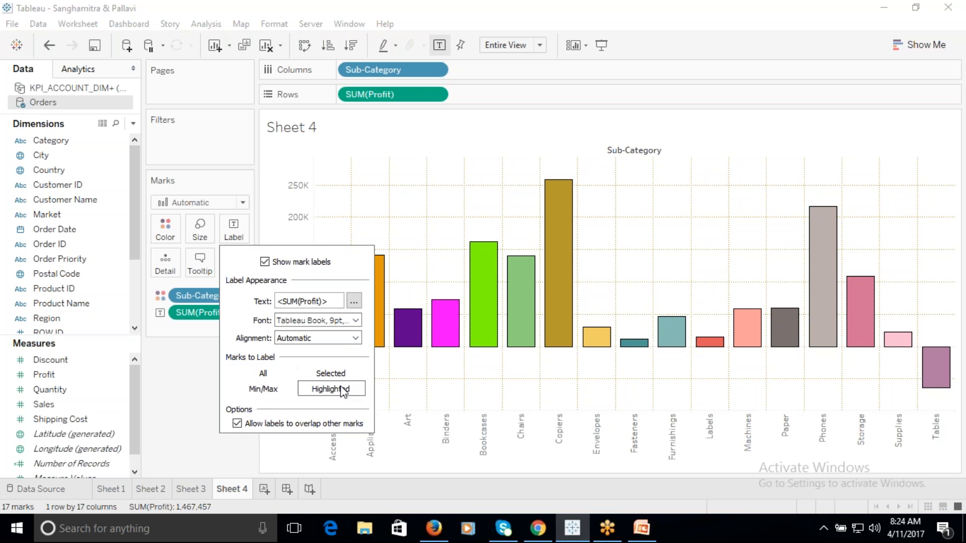
pyautogui.click(271, 391)
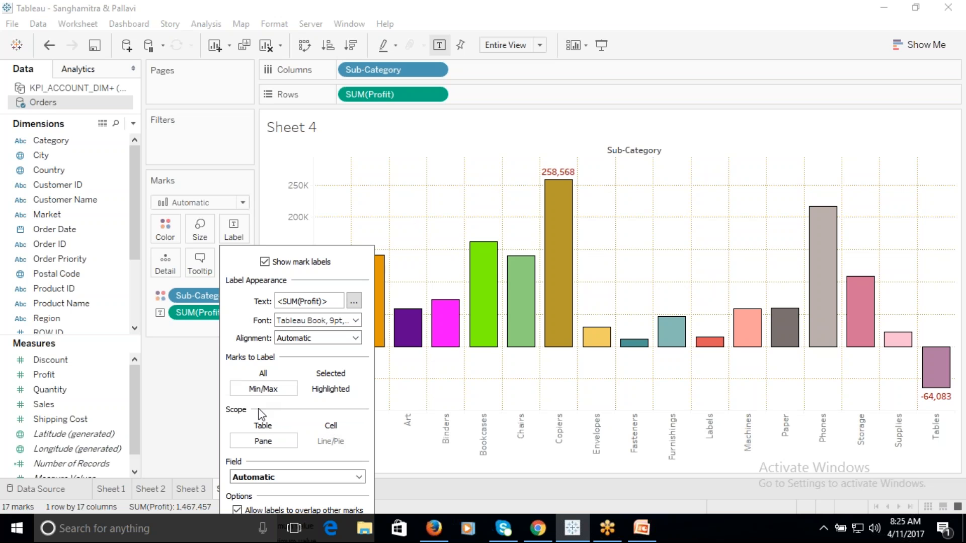
pyautogui.click(264, 375)
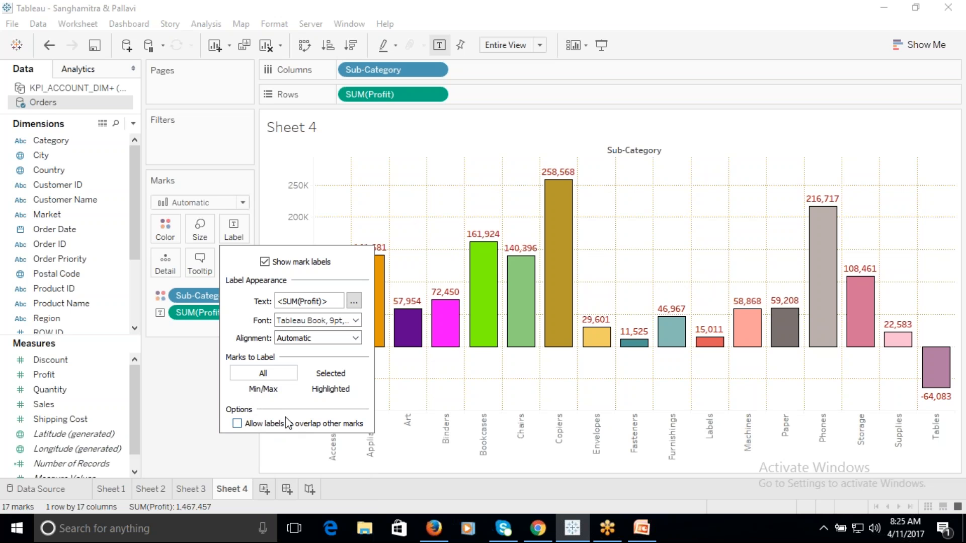
pyautogui.click(333, 375)
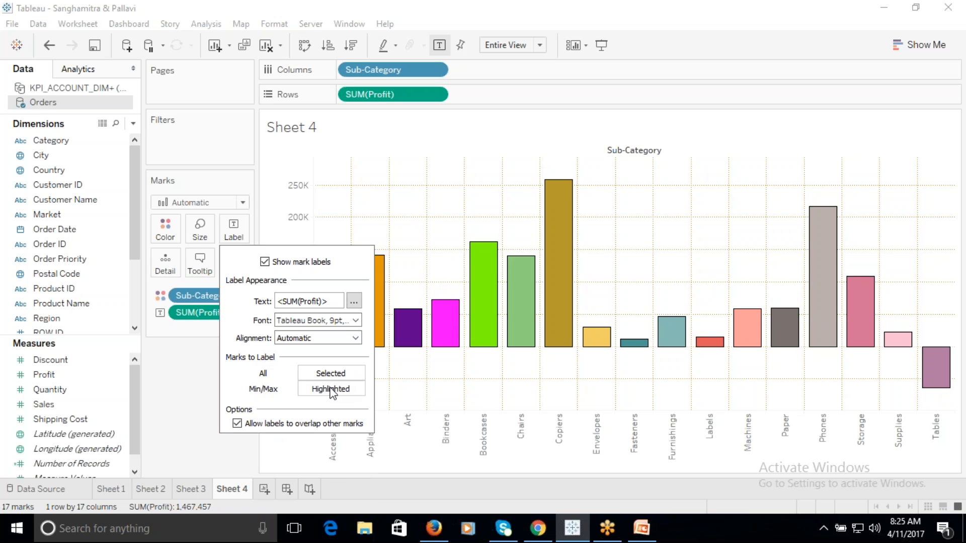
pyautogui.click(330, 390)
# Label only the Min/Max Profit marks and set the label scope to Table
pyautogui.click(265, 390)
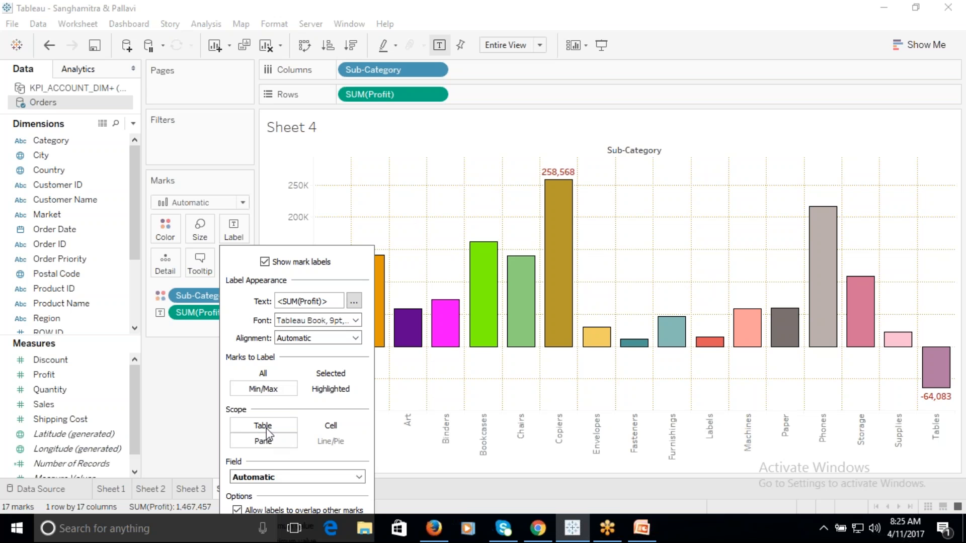
pyautogui.click(332, 425)
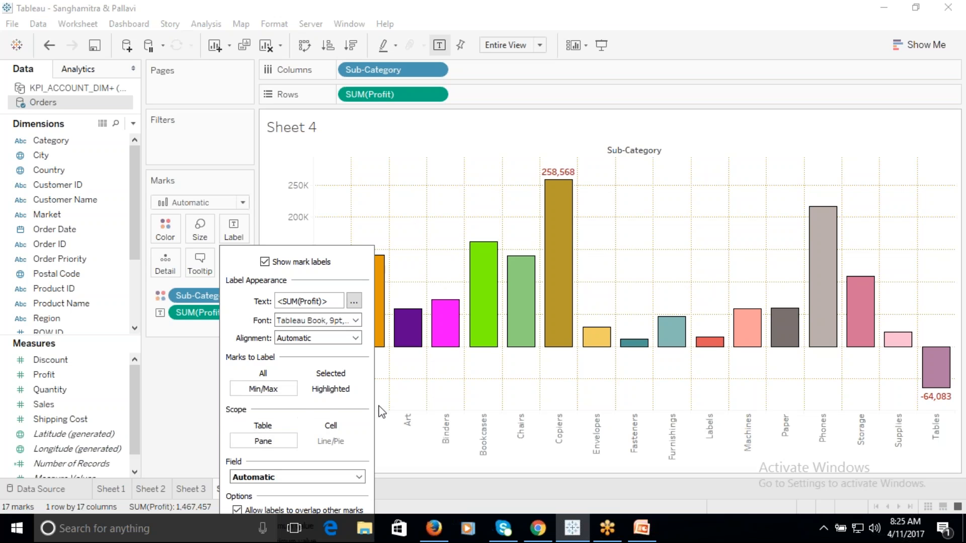
pyautogui.click(269, 428)
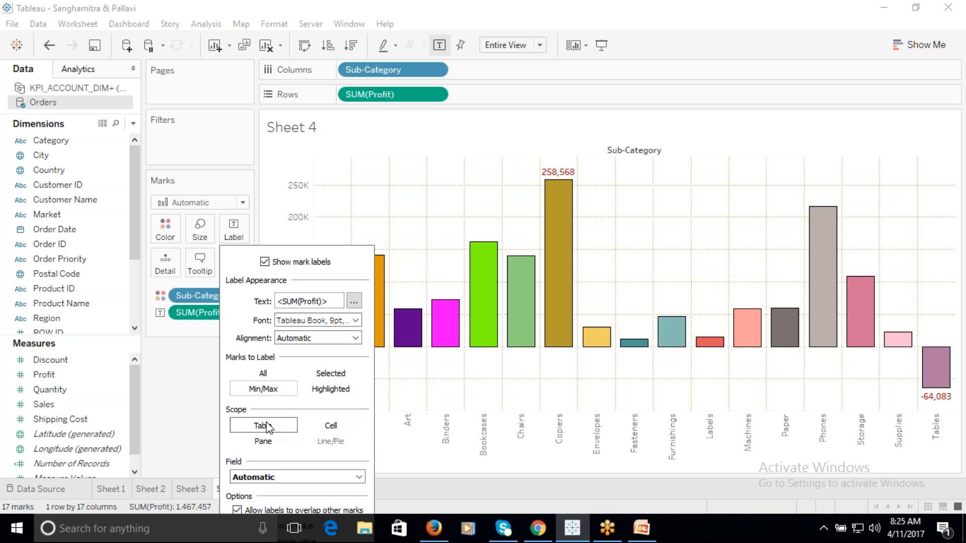
pyautogui.click(189, 378)
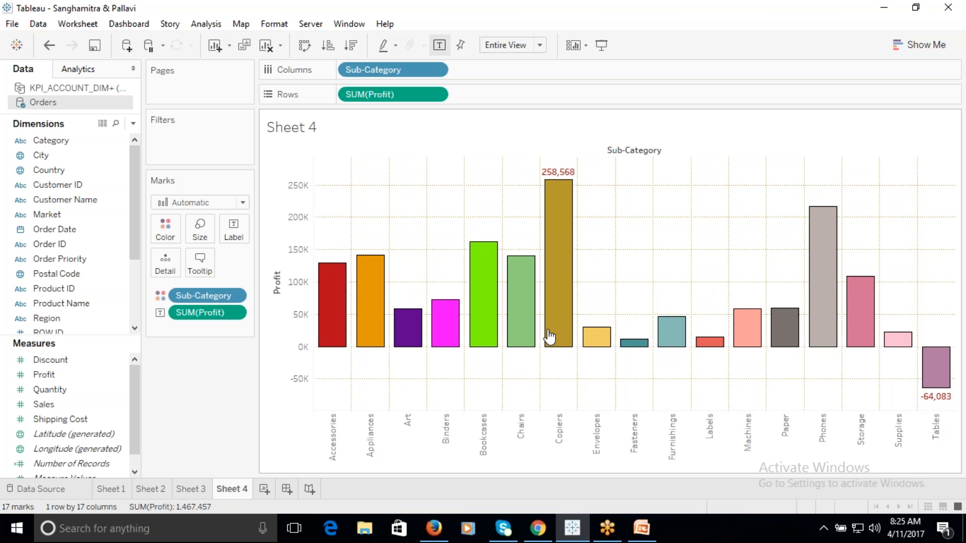
pyautogui.click(242, 231)
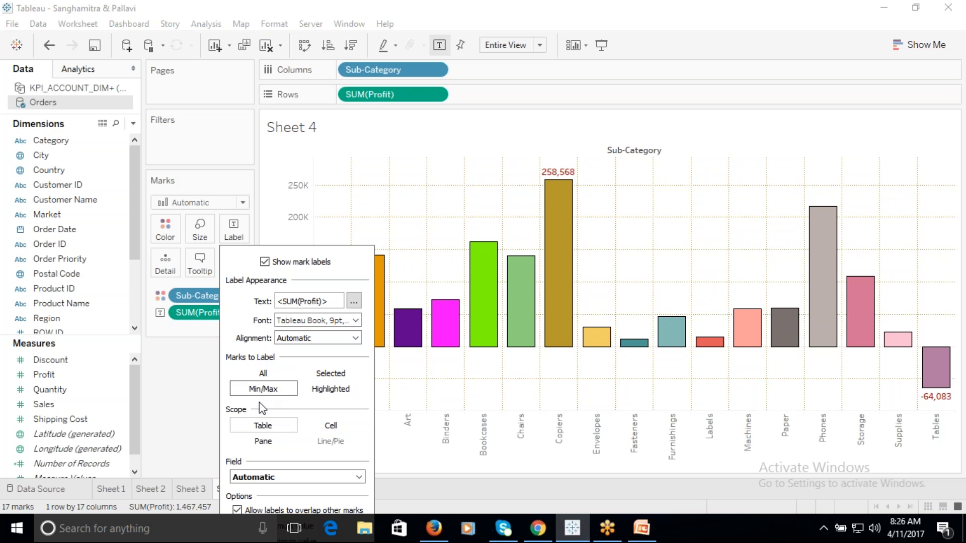
pyautogui.click(190, 408)
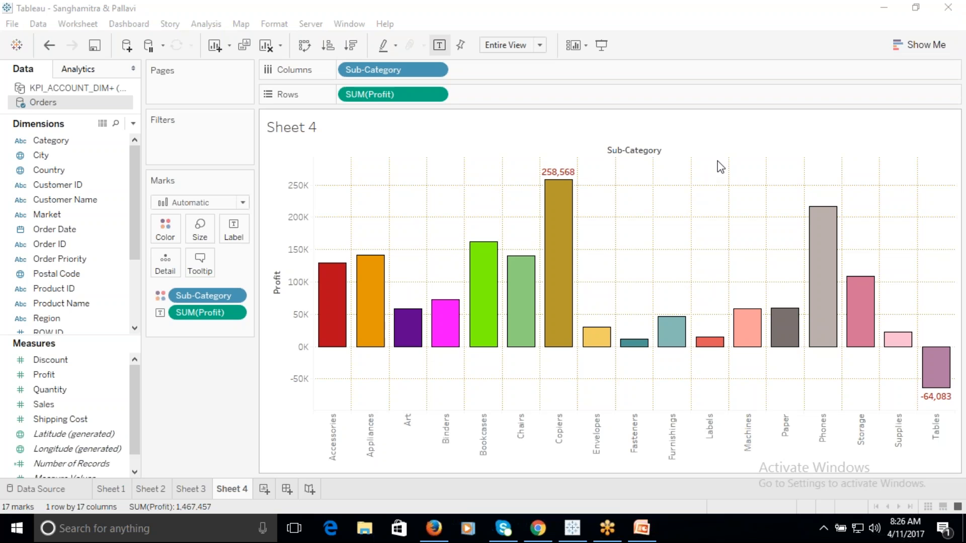
pyautogui.rightClick(564, 174)
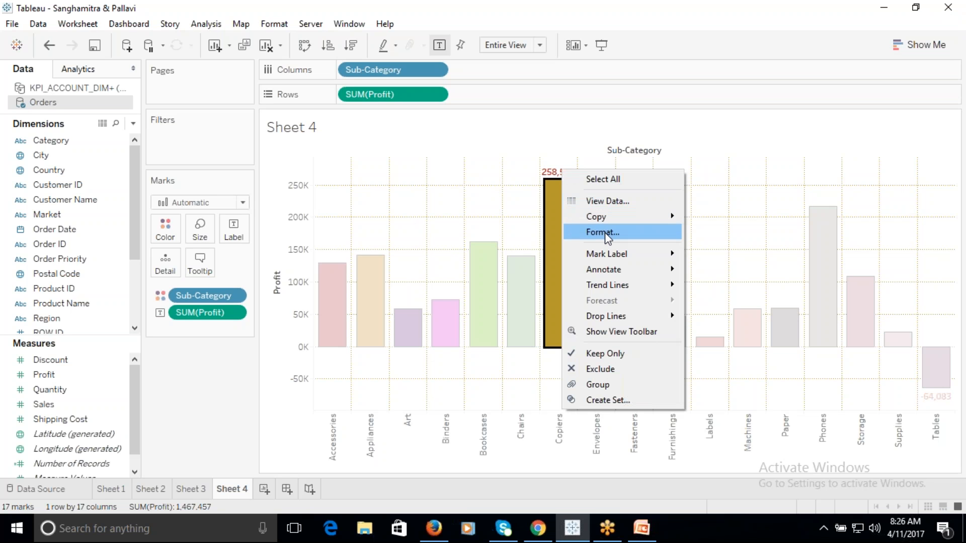
pyautogui.click(606, 233)
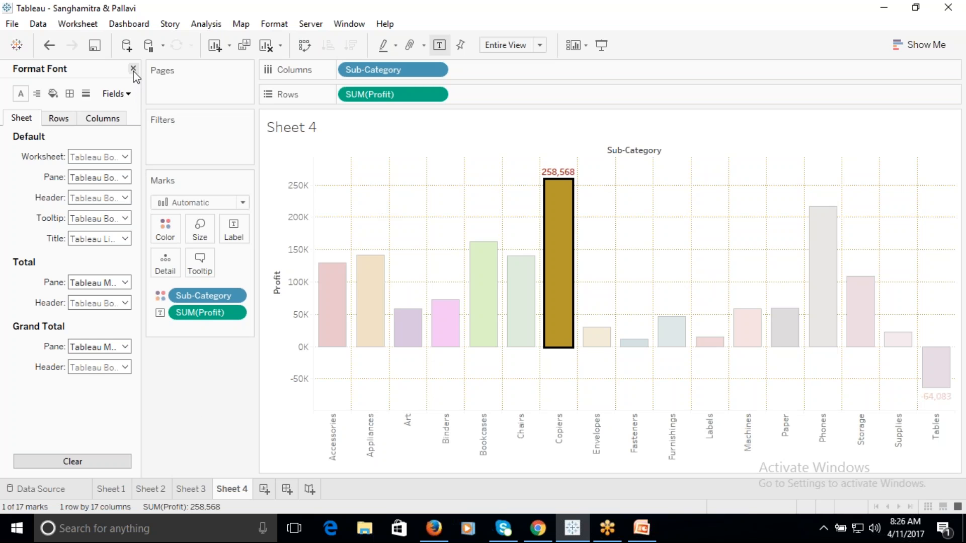
pyautogui.click(560, 209)
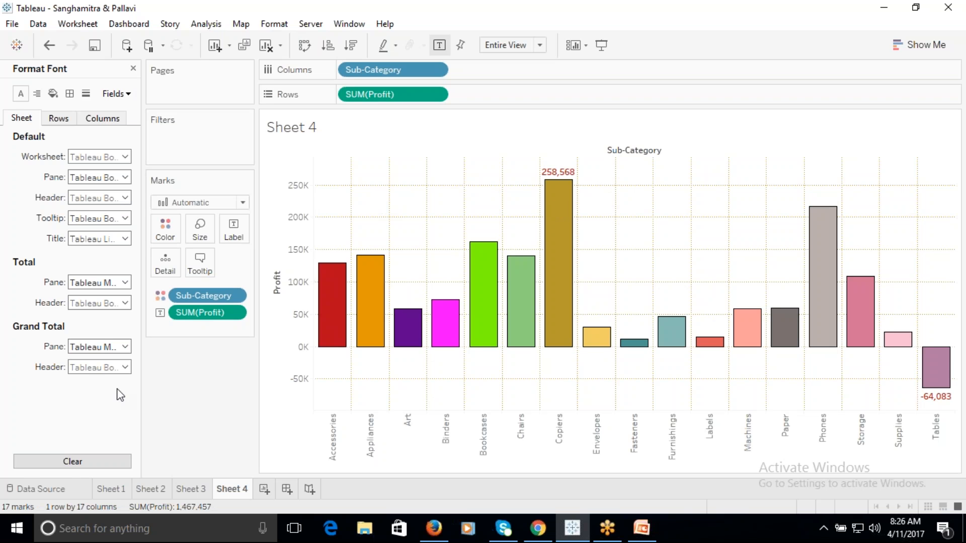
pyautogui.click(133, 68)
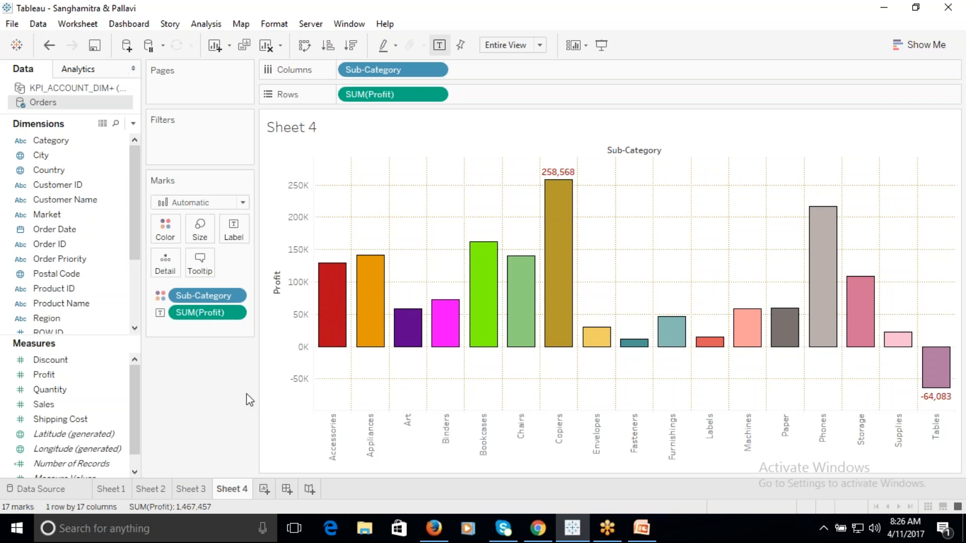
# Format the Profit label numbers as Currency (Custom) with 0 decimal places
pyautogui.click(235, 313)
pyautogui.click(225, 360)
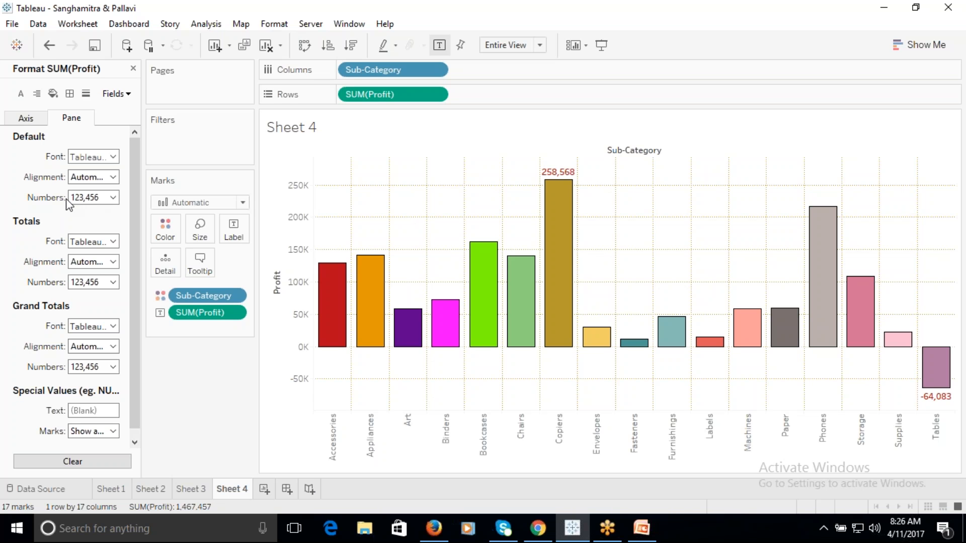
pyautogui.click(112, 198)
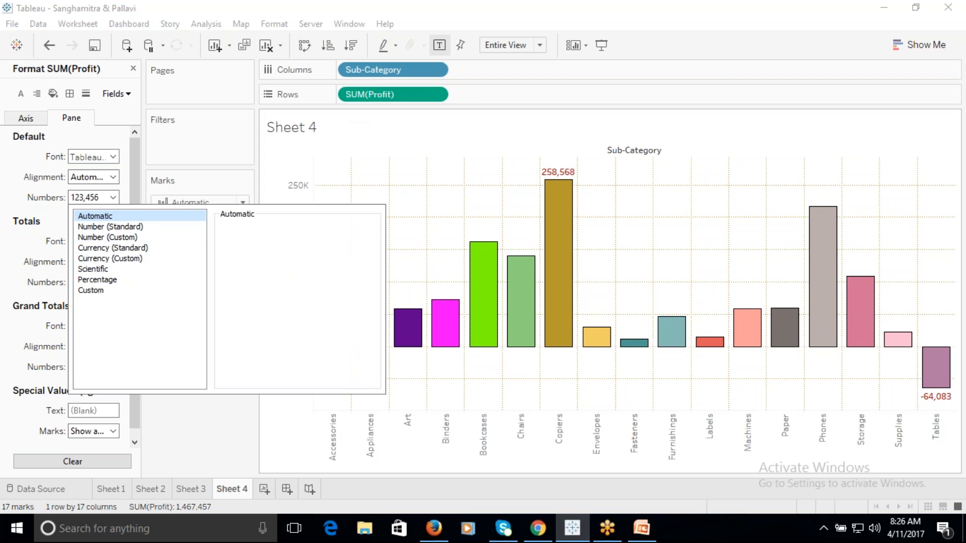
pyautogui.click(125, 260)
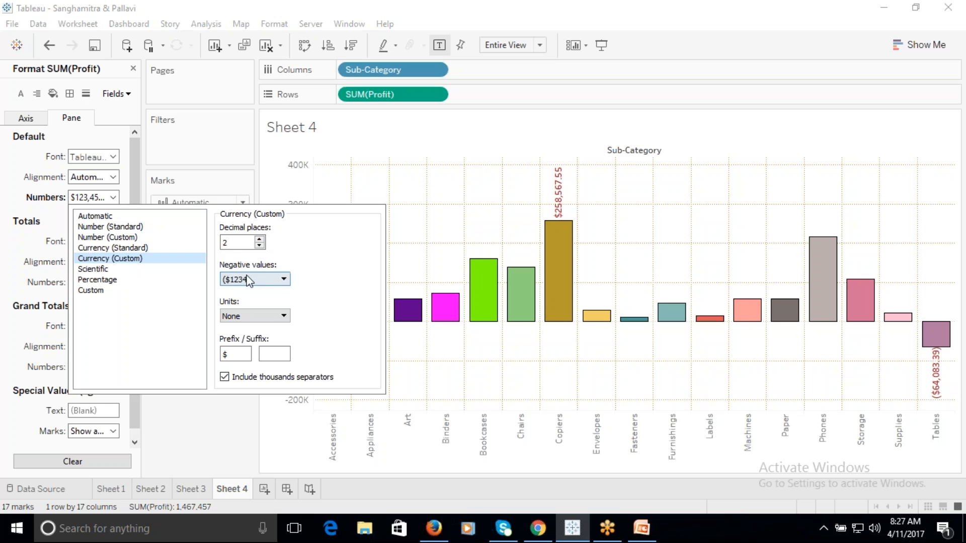
pyautogui.click(259, 246)
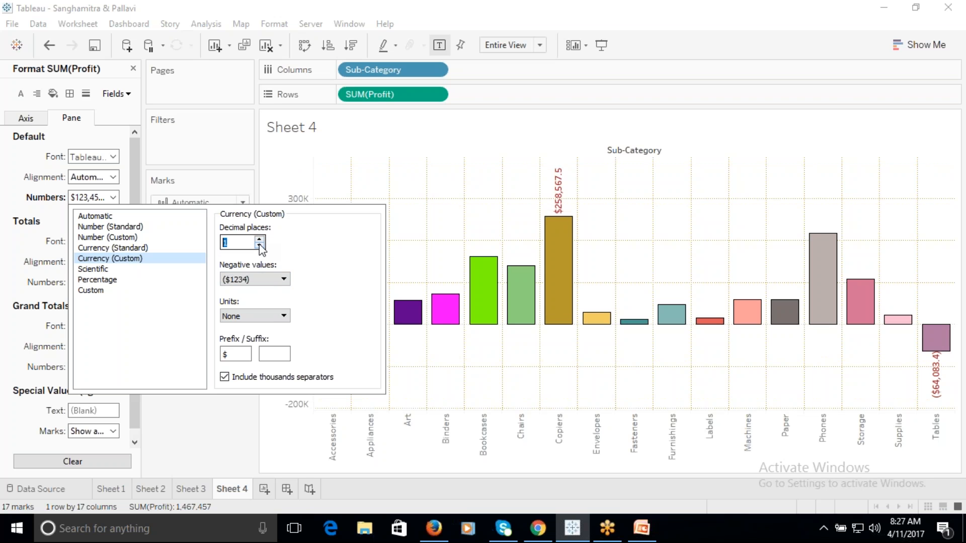
pyautogui.click(260, 246)
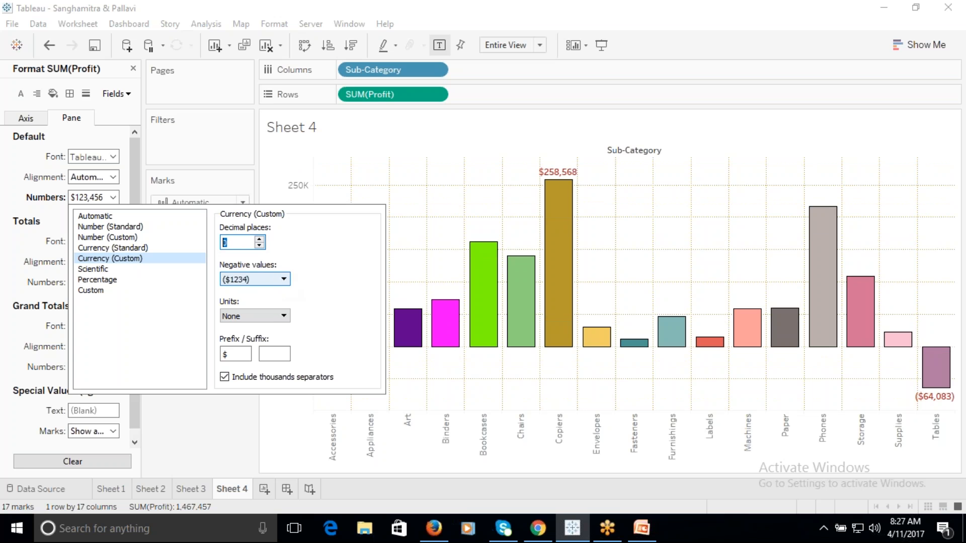
# Review the negative-value, unit and prefix options of the Profit currency format, keeping ($1234) for negatives, and close the formatting
pyautogui.click(277, 280)
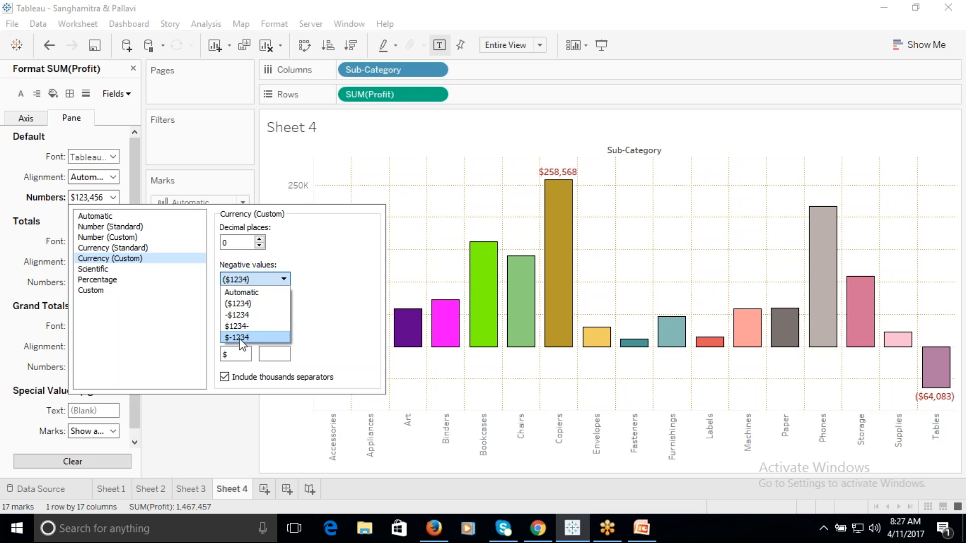
pyautogui.click(247, 304)
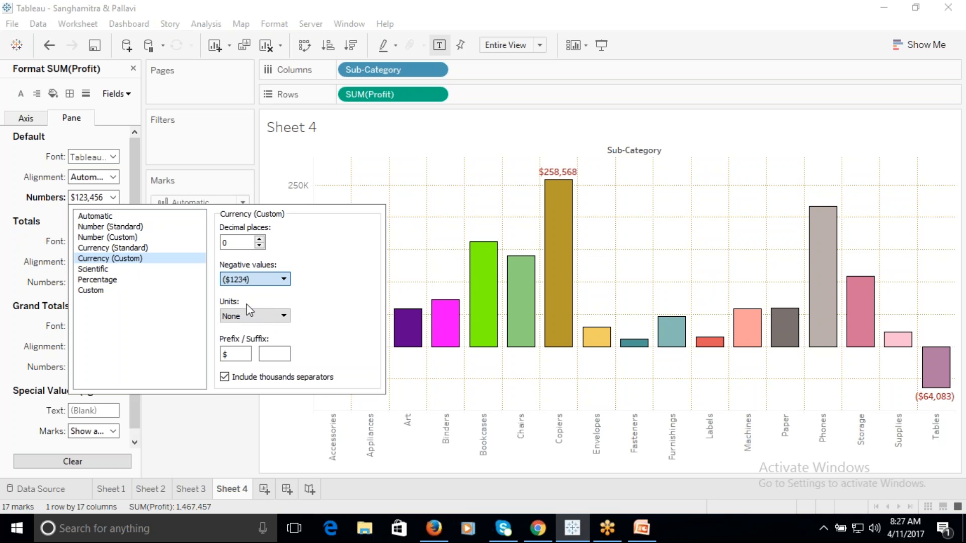
pyautogui.click(243, 355)
pyautogui.click(280, 316)
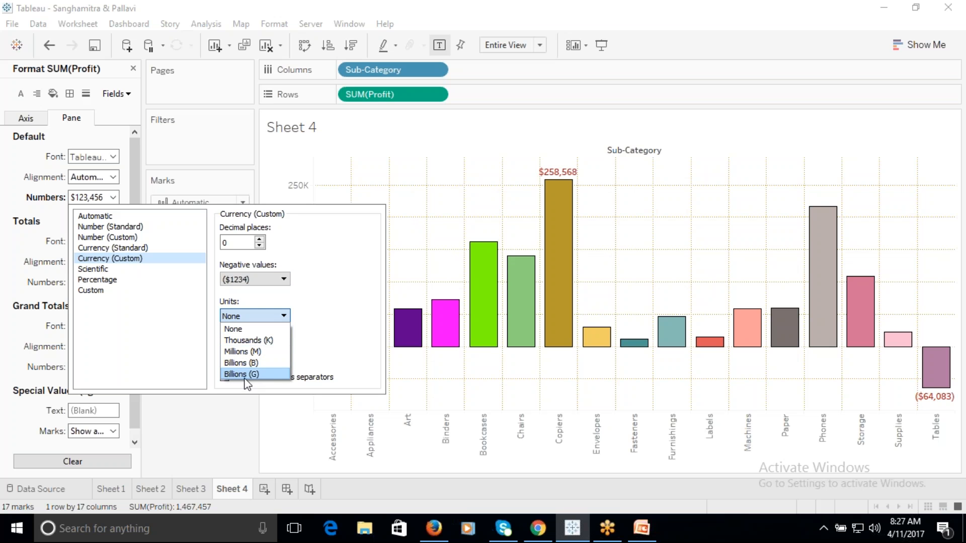
pyautogui.click(331, 286)
pyautogui.click(236, 353)
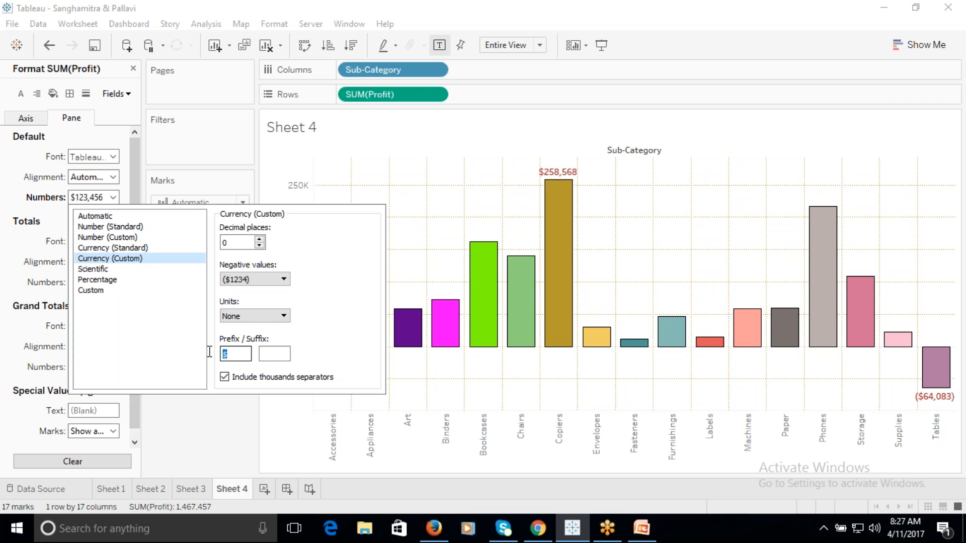
pyautogui.click(180, 432)
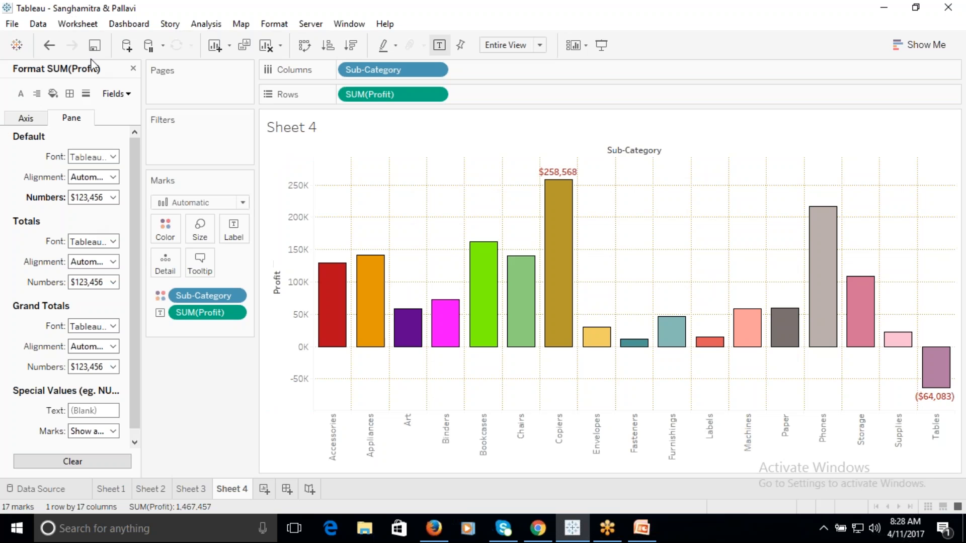
pyautogui.click(133, 68)
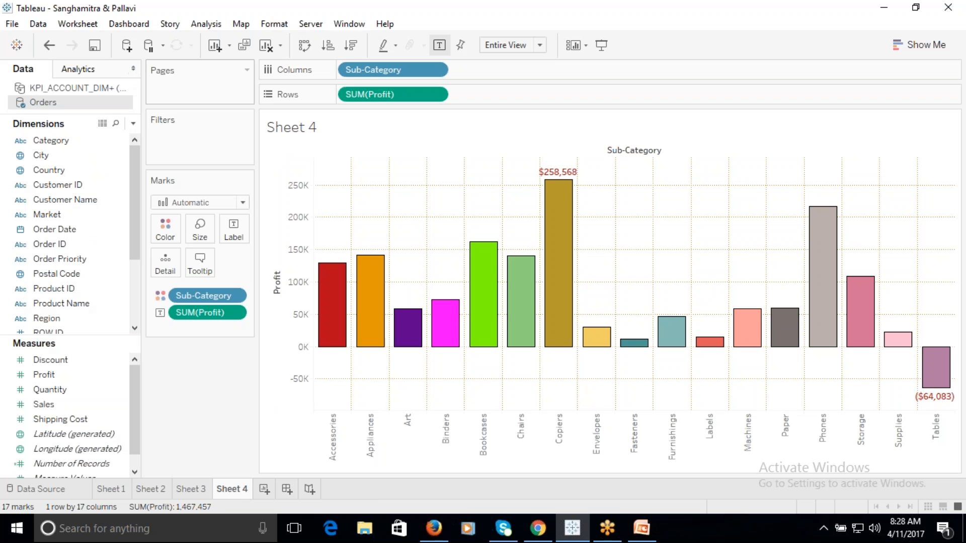
# Try the Cell scope for the Min/Max Profit labels
pyautogui.click(233, 230)
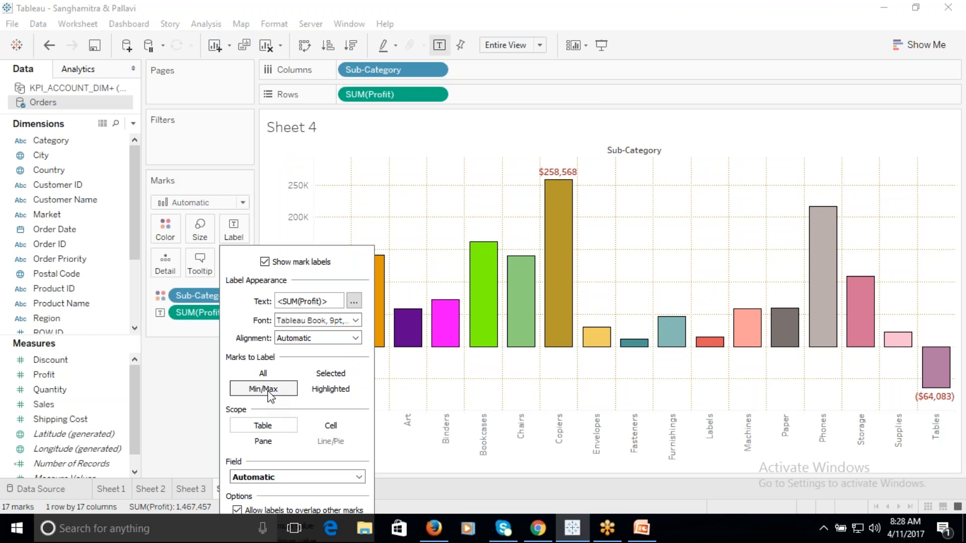
pyautogui.click(330, 429)
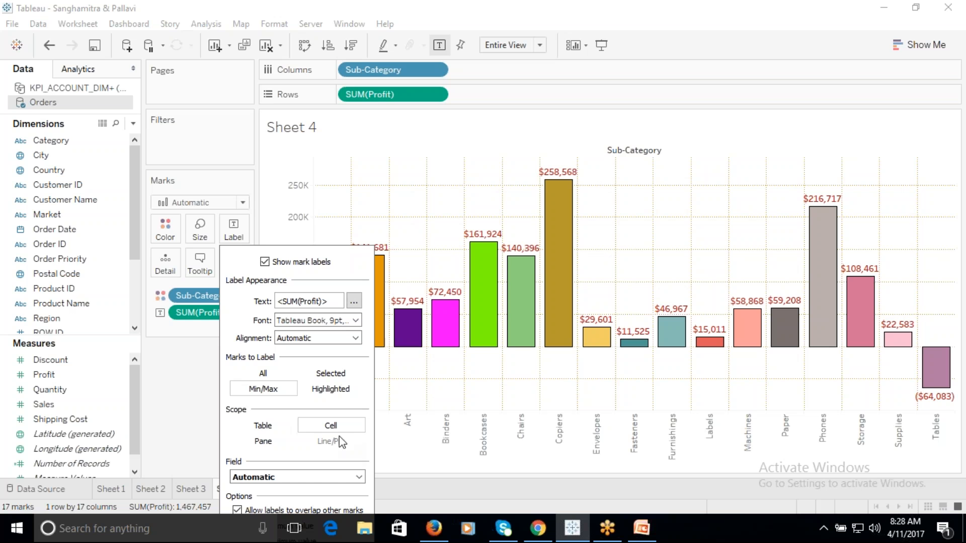
pyautogui.click(187, 415)
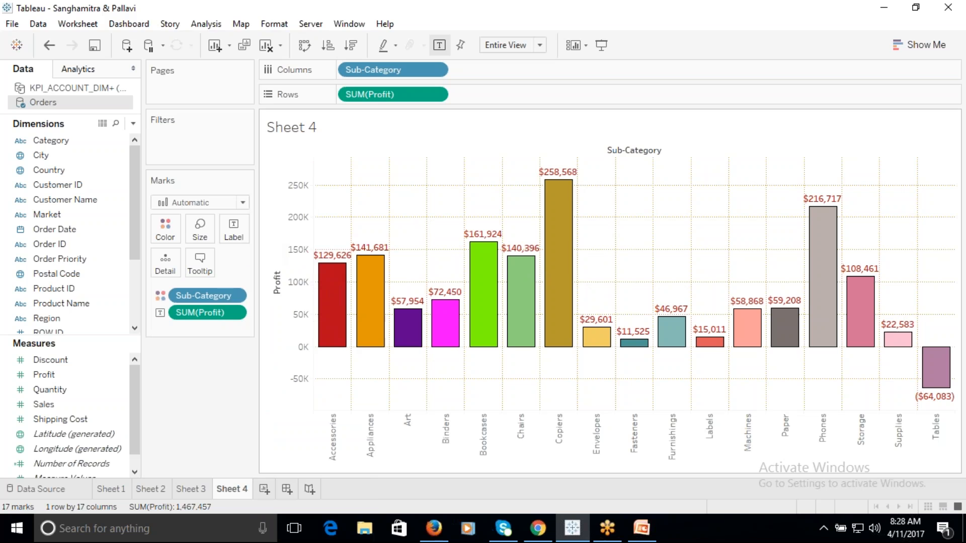
# Set the scope of the Min/Max Profit labels to Table
pyautogui.click(233, 230)
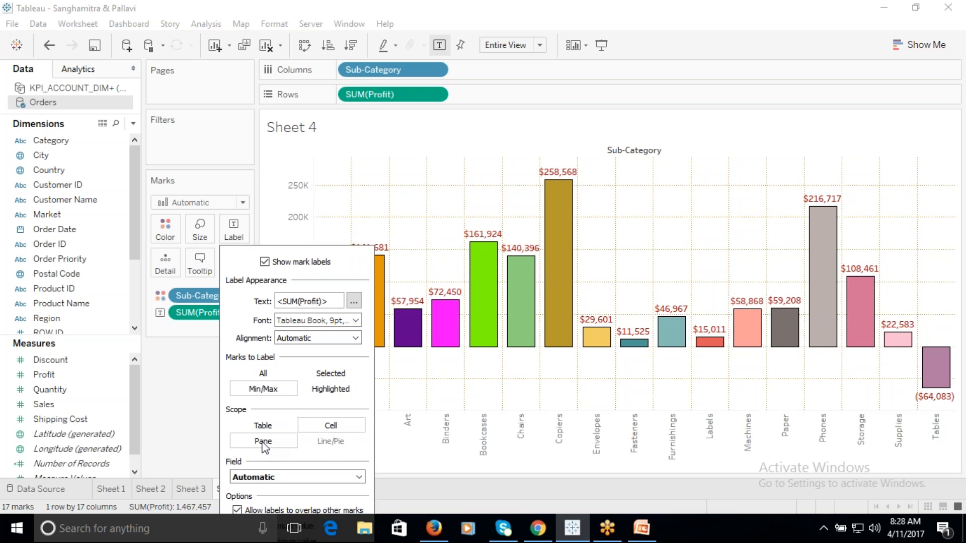
pyautogui.click(263, 426)
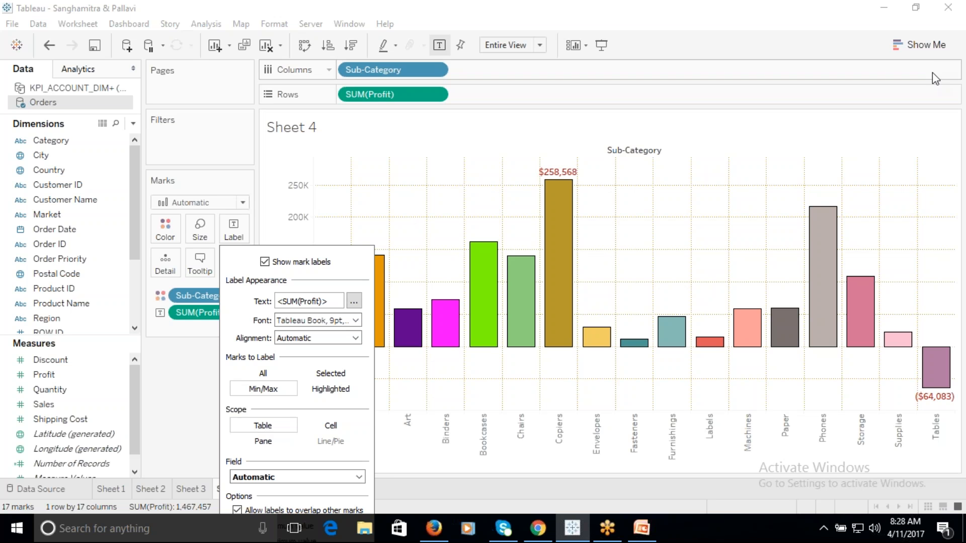
pyautogui.click(910, 14)
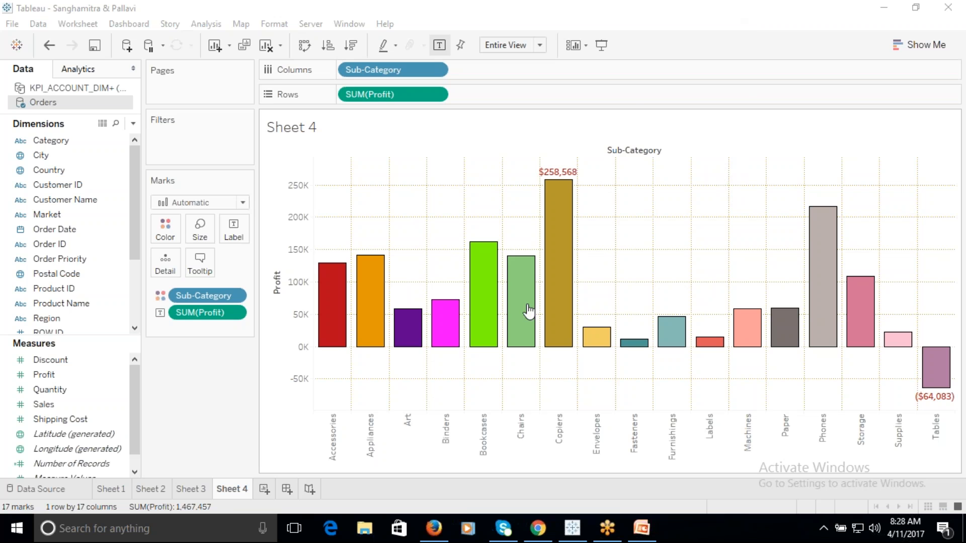
pyautogui.click(234, 237)
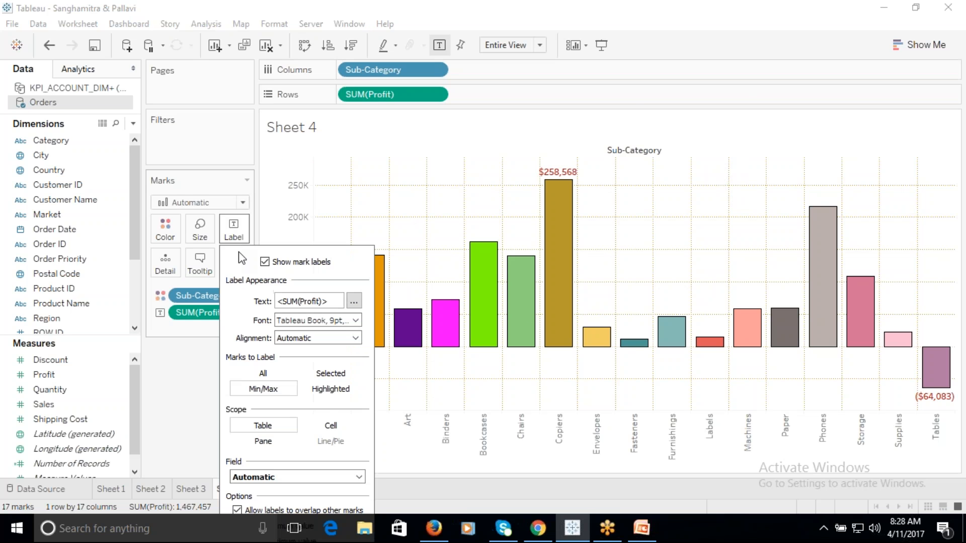
pyautogui.click(265, 428)
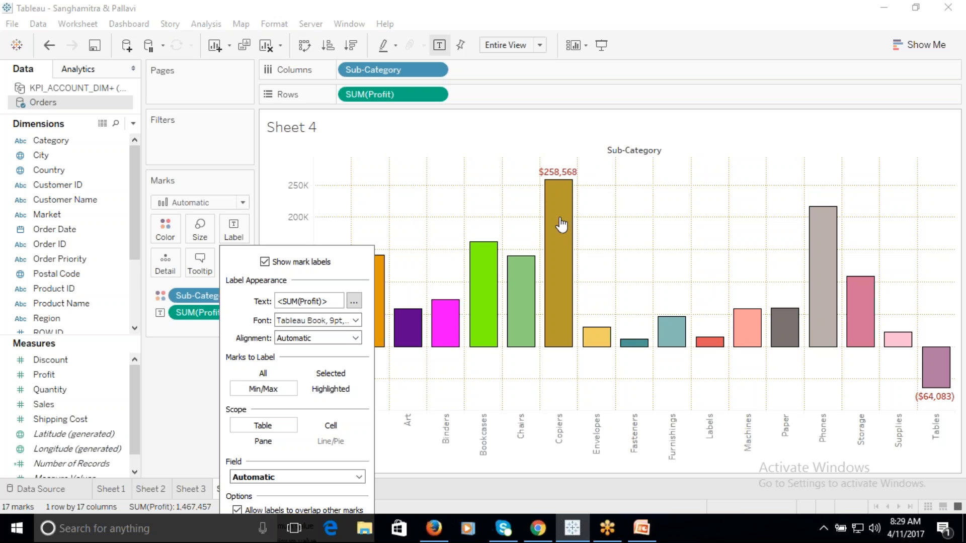
# Switch the Min/Max Profit label scope between Pane and Table, leaving it on Pane
pyautogui.click(266, 443)
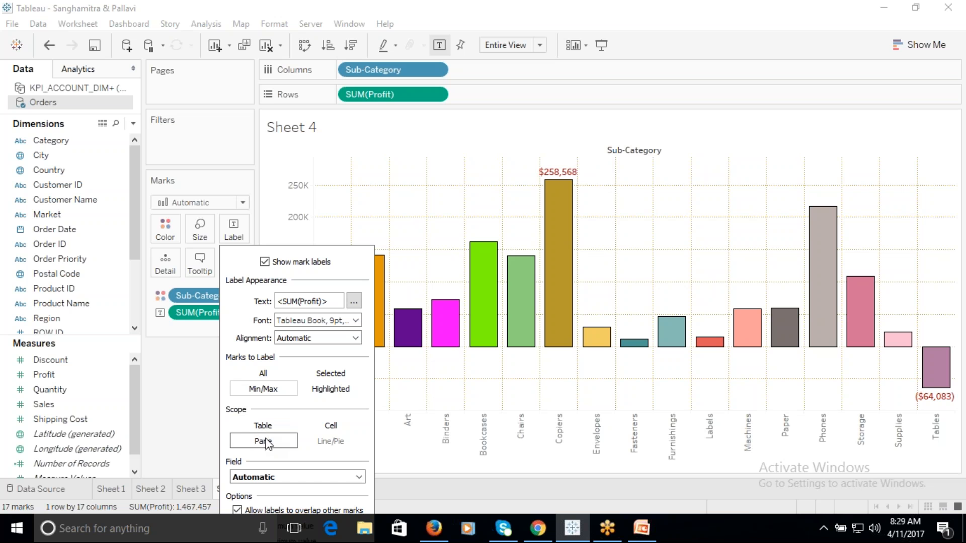
pyautogui.click(183, 405)
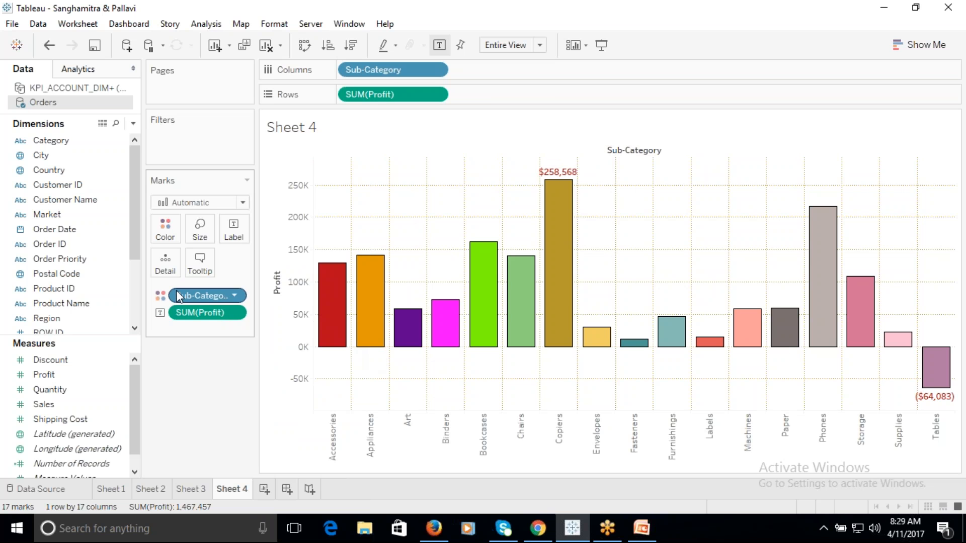
pyautogui.click(235, 232)
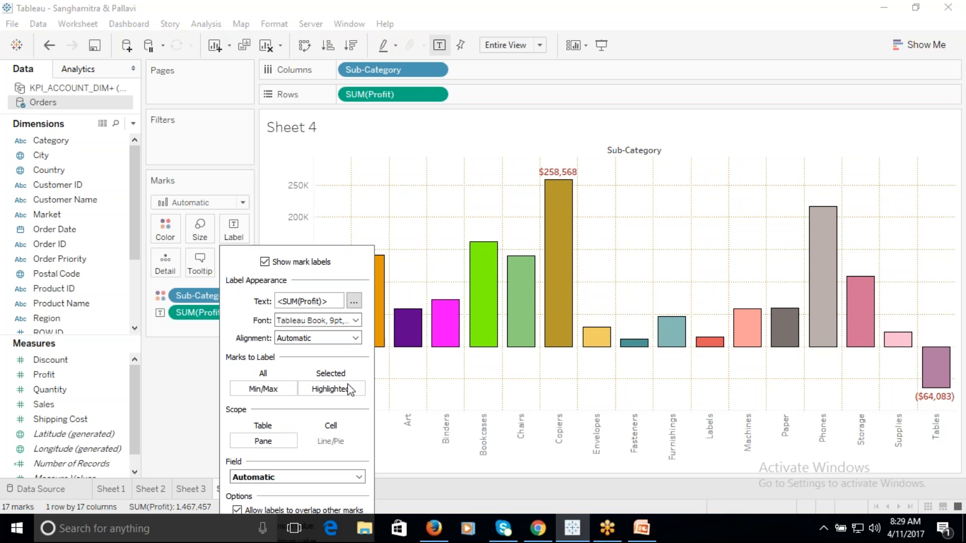
pyautogui.click(264, 427)
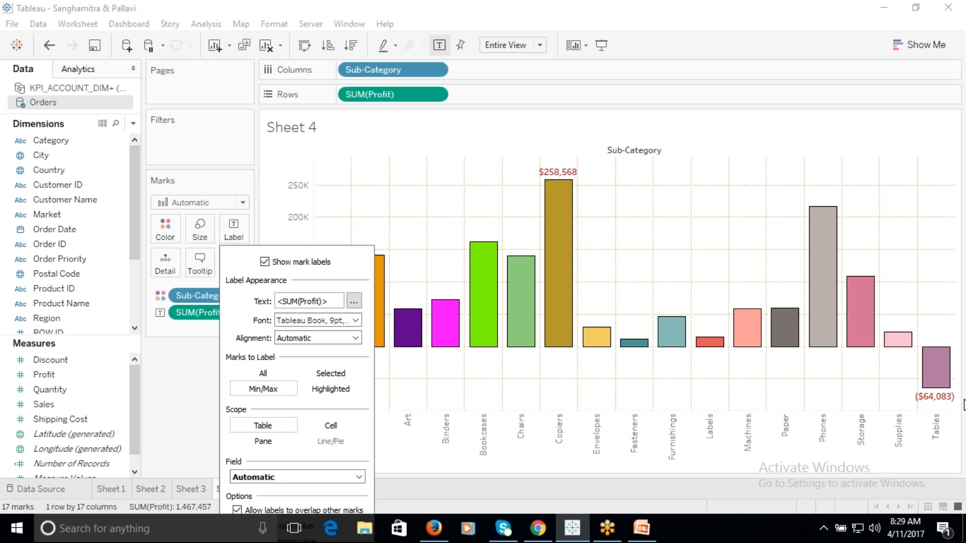
pyautogui.click(263, 441)
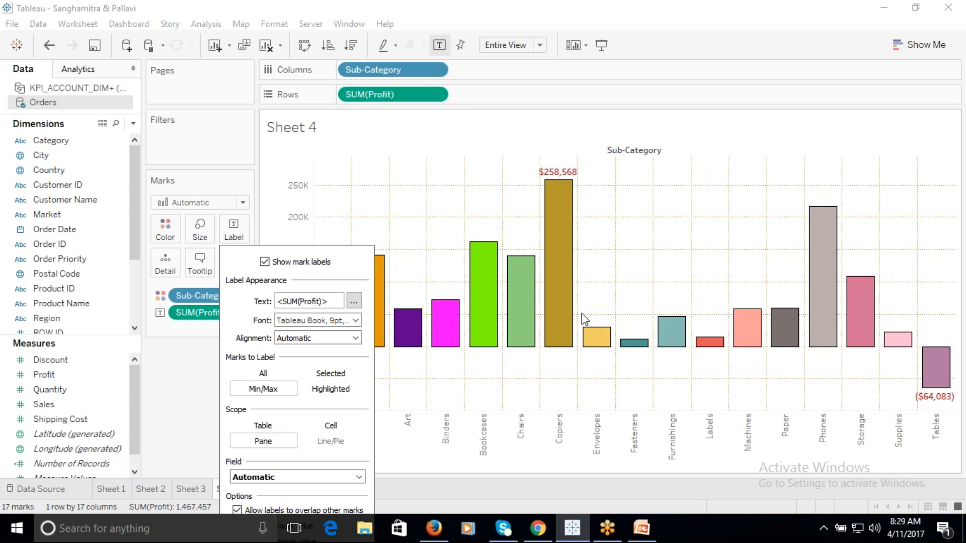
pyautogui.click(951, 11)
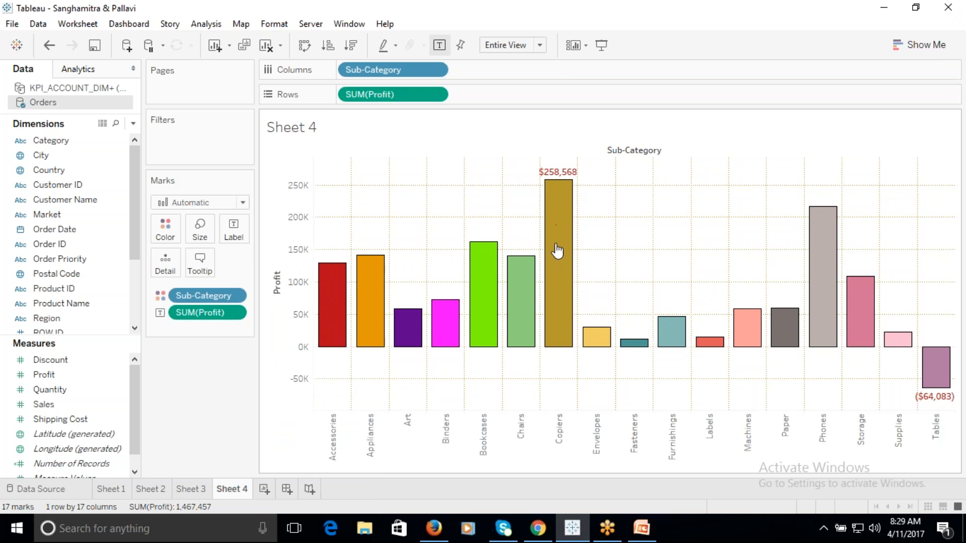
# Add the year of Order Date to the columns ahead of Sub-Category
pyautogui.click(50, 359)
pyautogui.moveTo(50, 360)
pyautogui.mouseDown()
pyautogui.moveTo(201, 241)
pyautogui.moveTo(350, 69)
pyautogui.mouseUp()
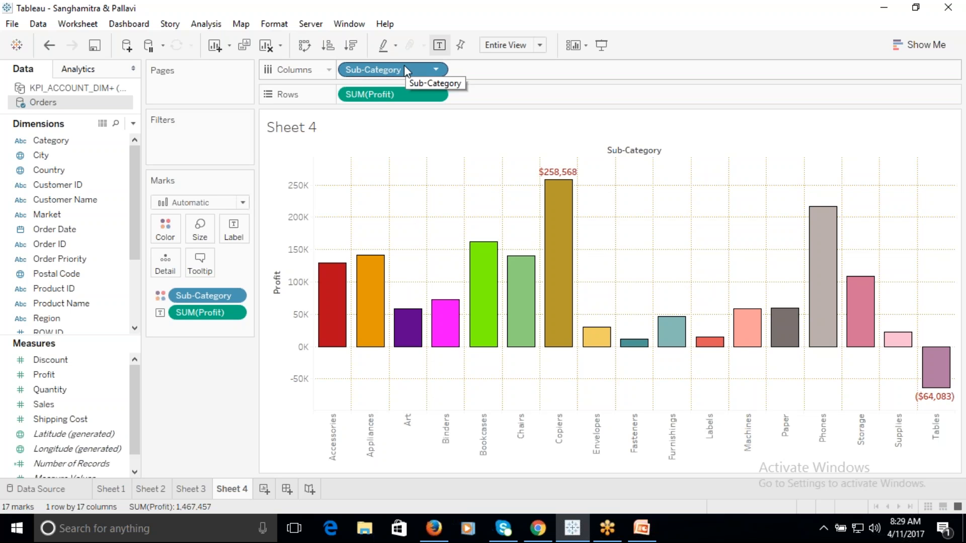
pyautogui.click(48, 219)
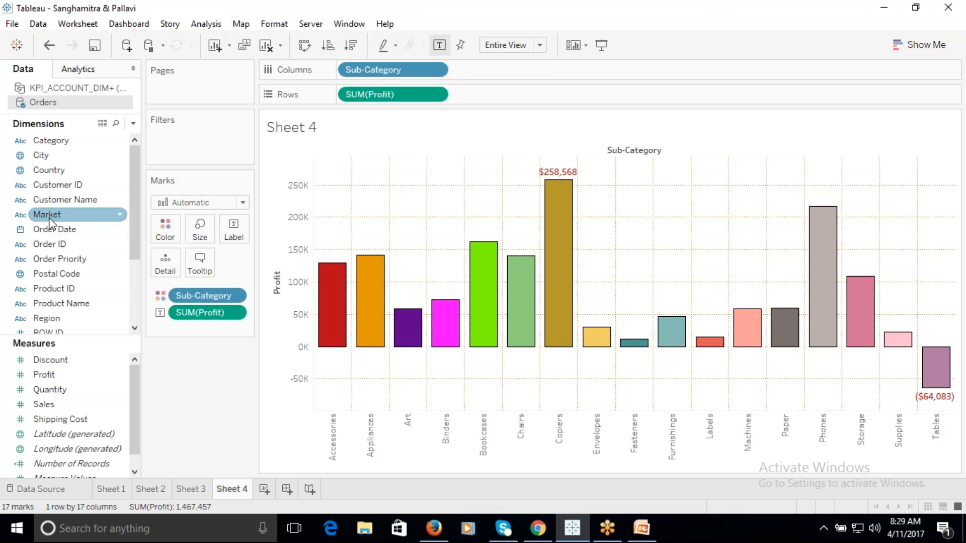
pyautogui.moveTo(49, 225); pyautogui.dragTo(343, 67)
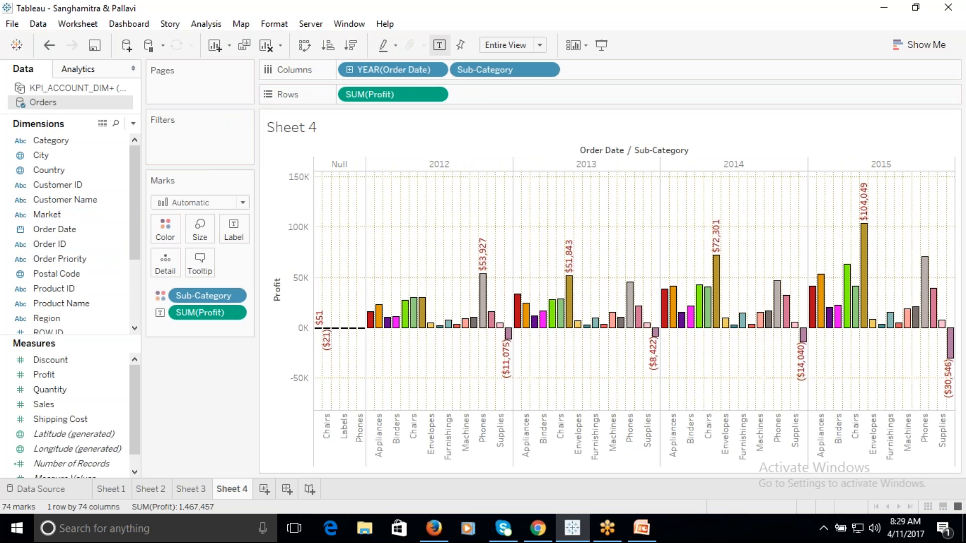
# Filter the Order Date year to exclude Null, keeping 2012, 2013, 2014 and 2015
pyautogui.click(438, 70)
pyautogui.click(400, 77)
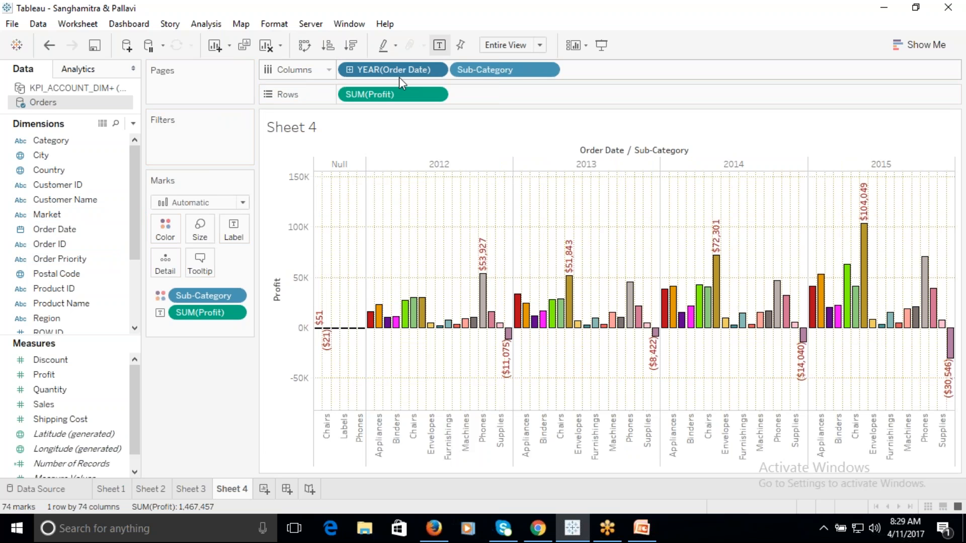
pyautogui.click(349, 156)
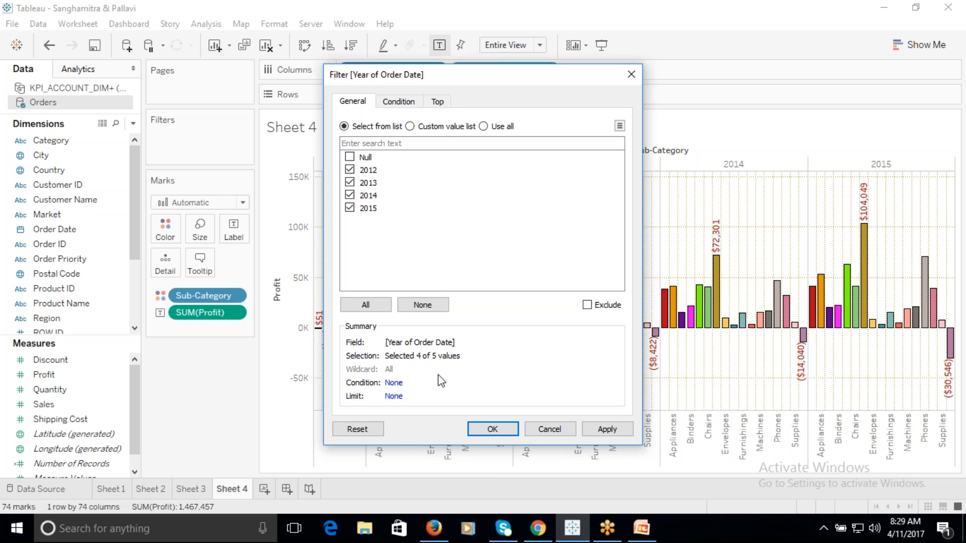
pyautogui.click(492, 429)
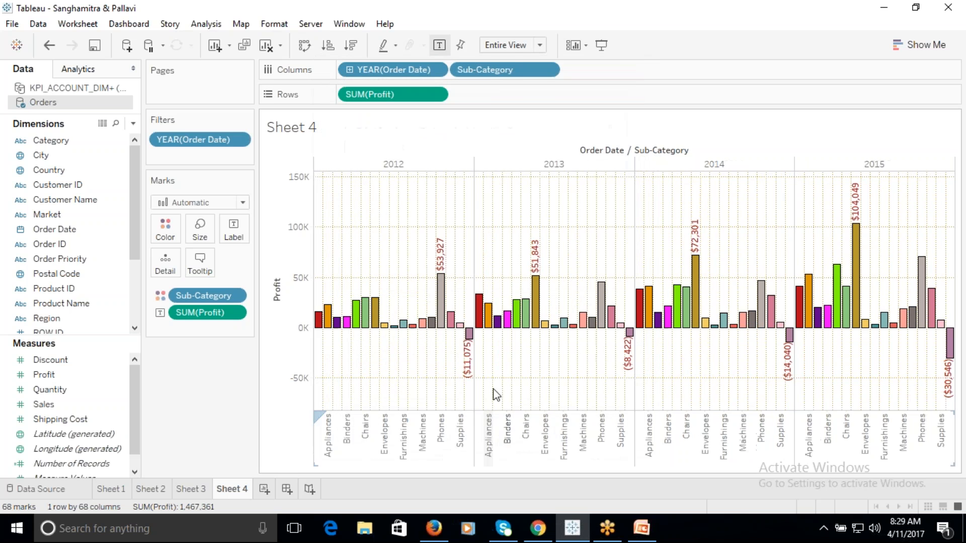
# Try the Standard and Fit Width view sizes on the chart, settling on Standard
pyautogui.click(540, 45)
pyautogui.click(521, 59)
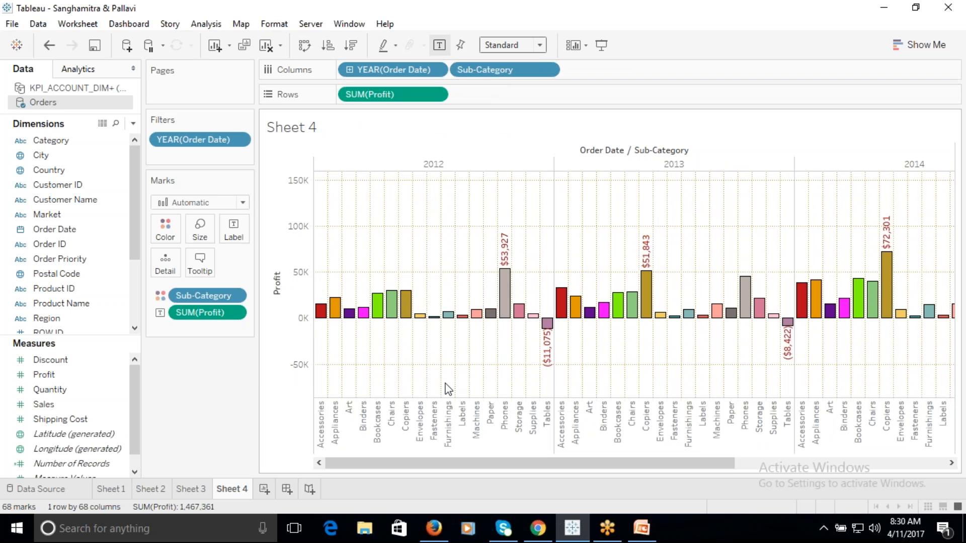
pyautogui.click(539, 44)
pyautogui.click(530, 74)
pyautogui.click(532, 46)
pyautogui.click(508, 60)
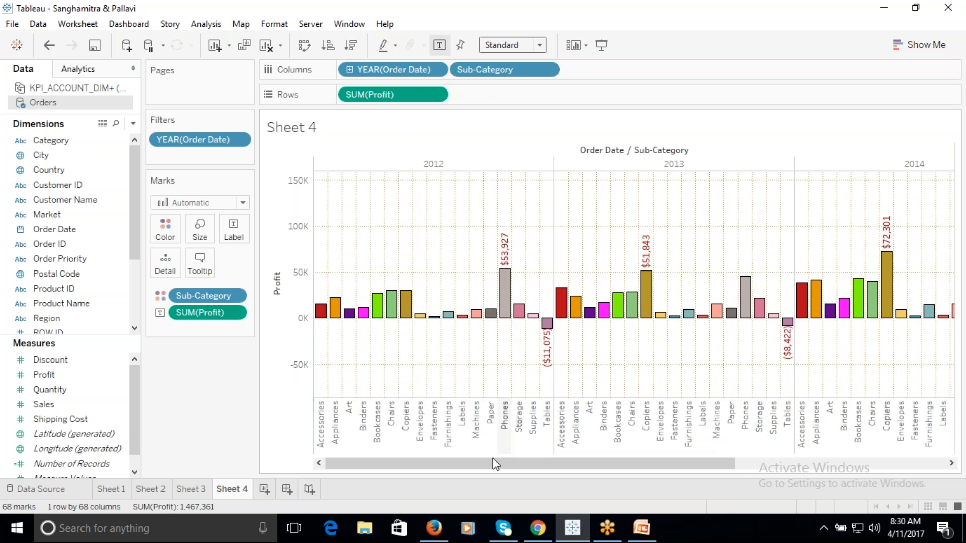
pyautogui.moveTo(481, 467); pyautogui.dragTo(677, 444)
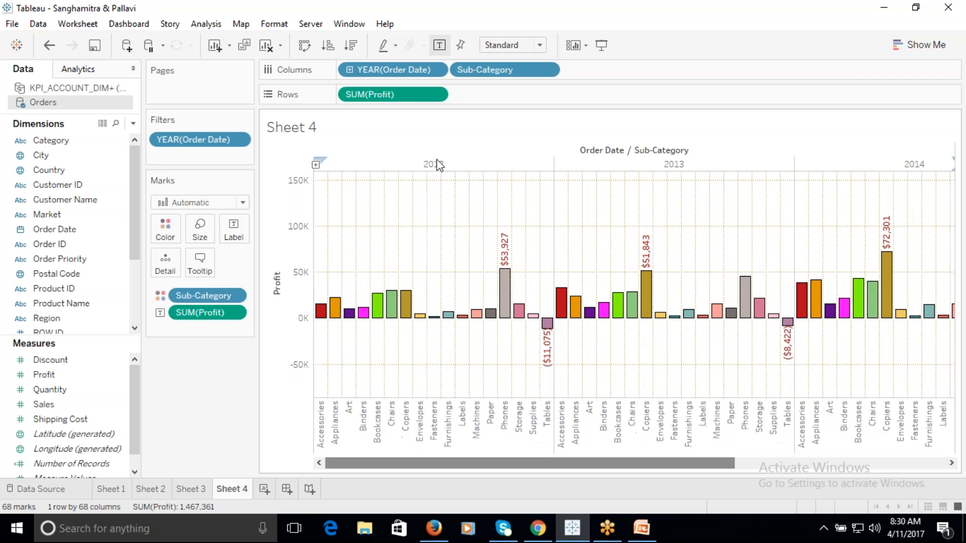
# Try the Table scope for the Min/Max Profit labels and examine the labels across all years
pyautogui.click(240, 239)
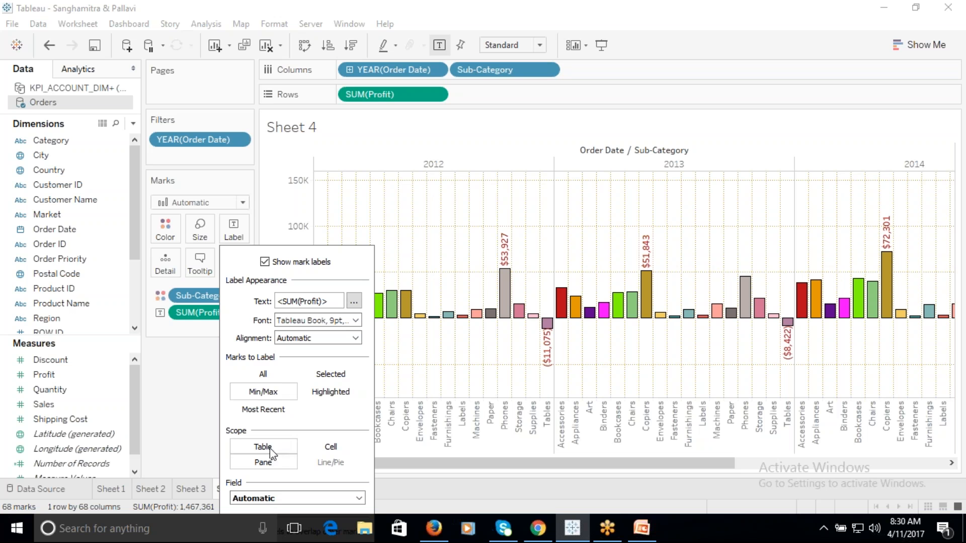
pyautogui.click(272, 449)
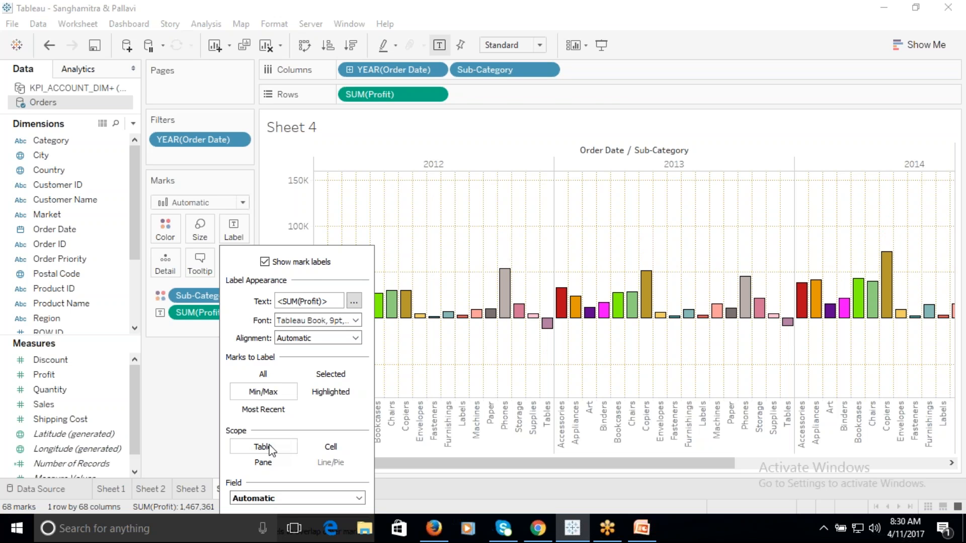
pyautogui.click(181, 399)
pyautogui.moveTo(414, 463); pyautogui.dragTo(729, 467)
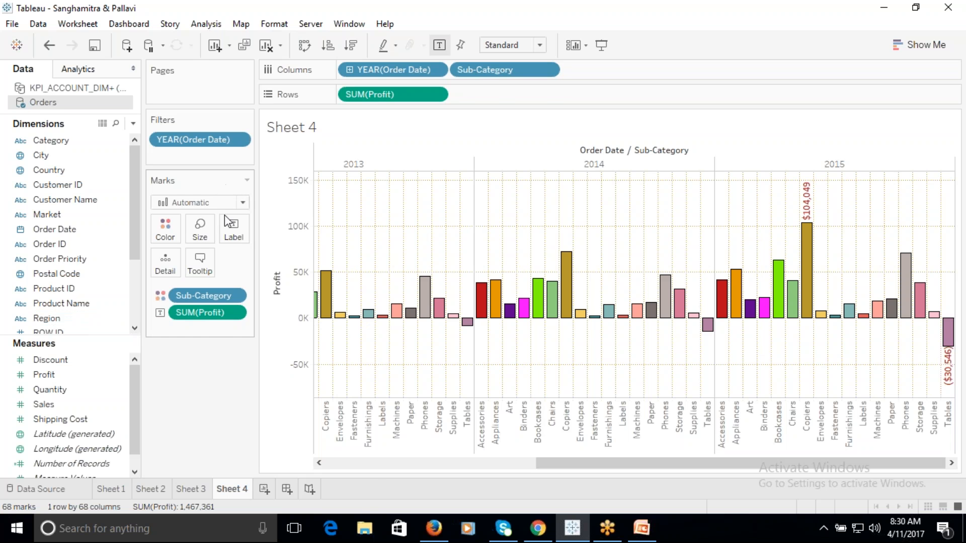
# Switch the Min/Max Profit labels to the Pane scope and examine the labels within each year
pyautogui.click(234, 227)
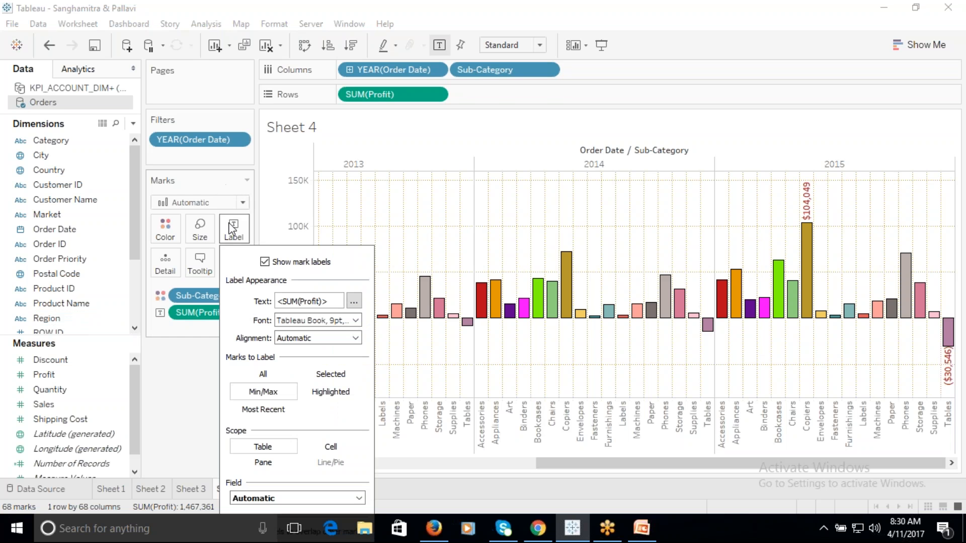
pyautogui.click(262, 460)
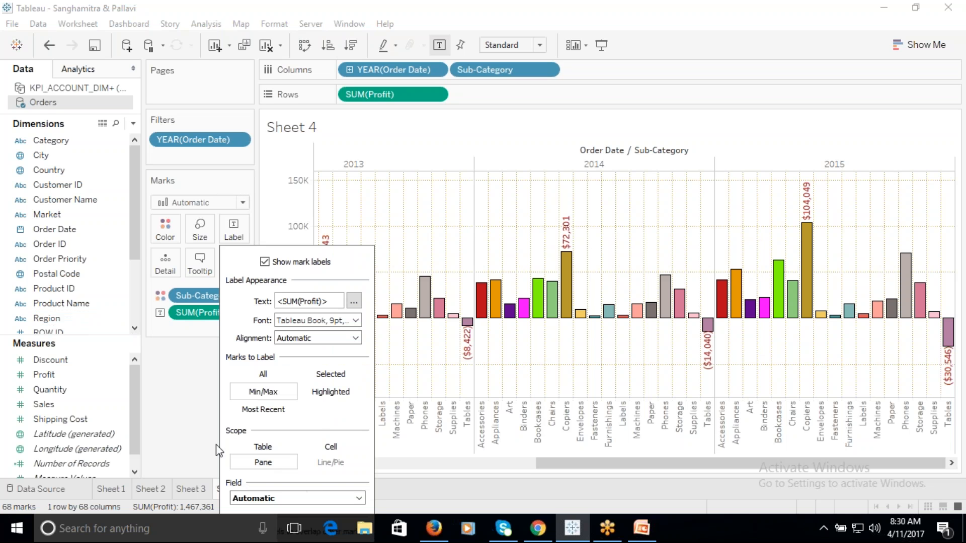
pyautogui.moveTo(636, 464); pyautogui.dragTo(409, 454)
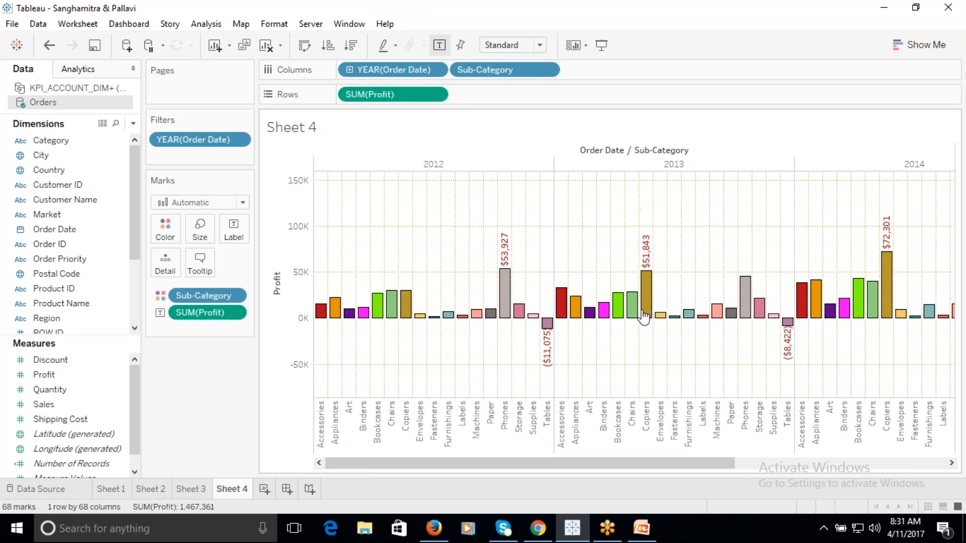
pyautogui.moveTo(584, 464); pyautogui.dragTo(737, 341)
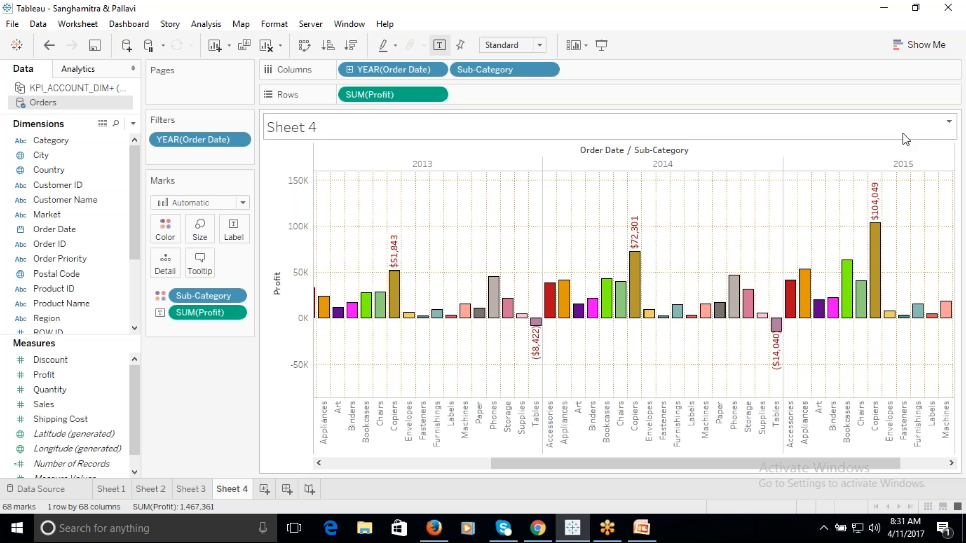
pyautogui.moveTo(825, 463); pyautogui.dragTo(716, 463)
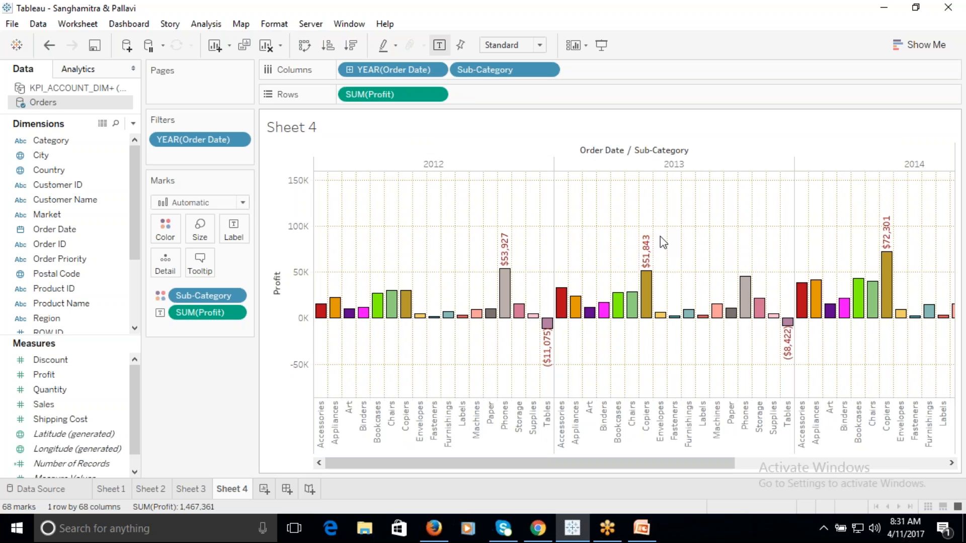
# Set the Min/Max Profit label scope back to Table and review the labels through 2015
pyautogui.click(231, 237)
pyautogui.click(261, 446)
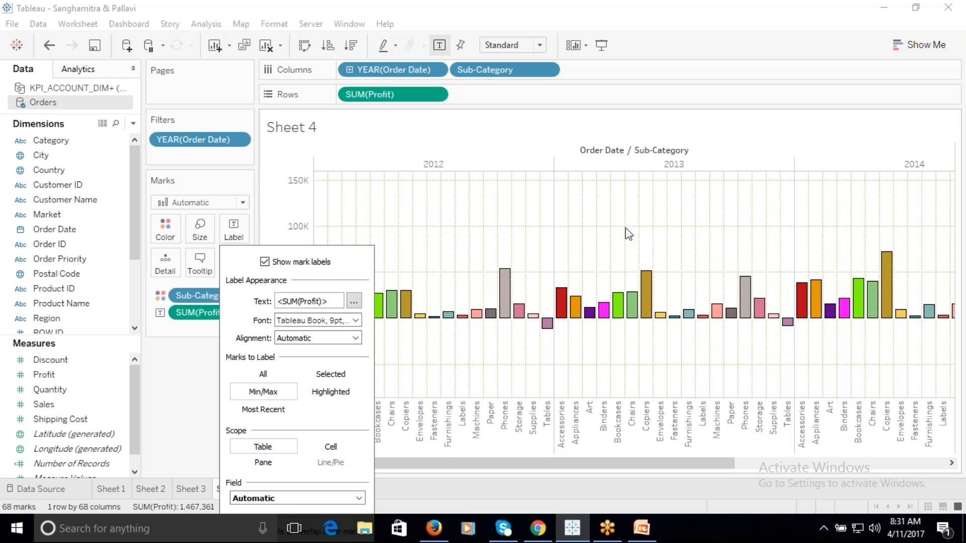
pyautogui.moveTo(449, 457); pyautogui.dragTo(682, 470)
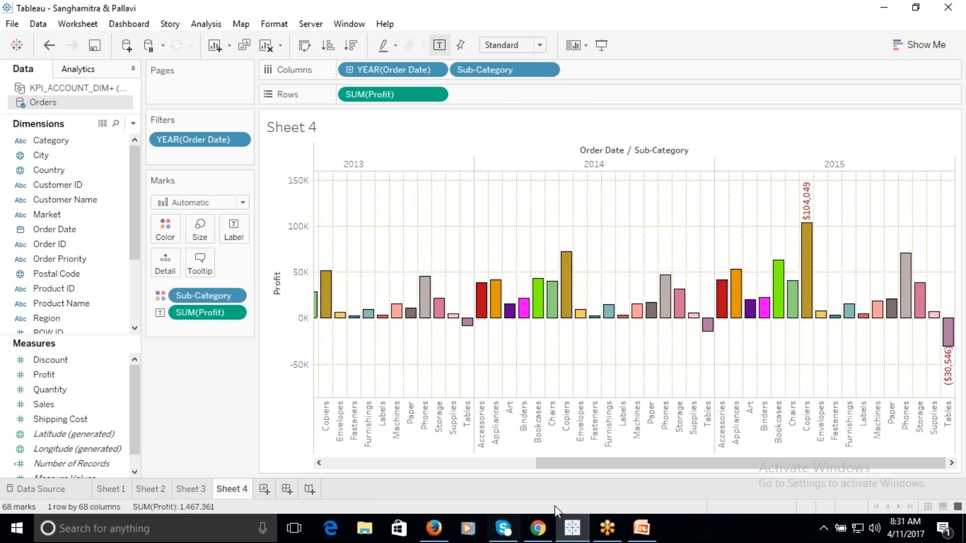
pyautogui.moveTo(592, 466); pyautogui.dragTo(207, 428)
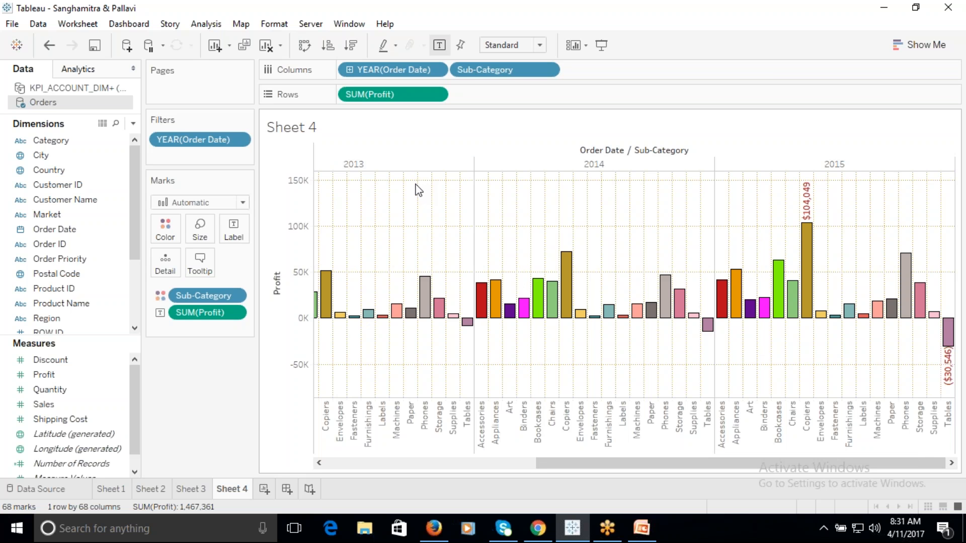
# Rename the Sheet 3 worksheet as Formatting
pyautogui.click(202, 491)
pyautogui.doubleClick(202, 491)
pyautogui.write('For')
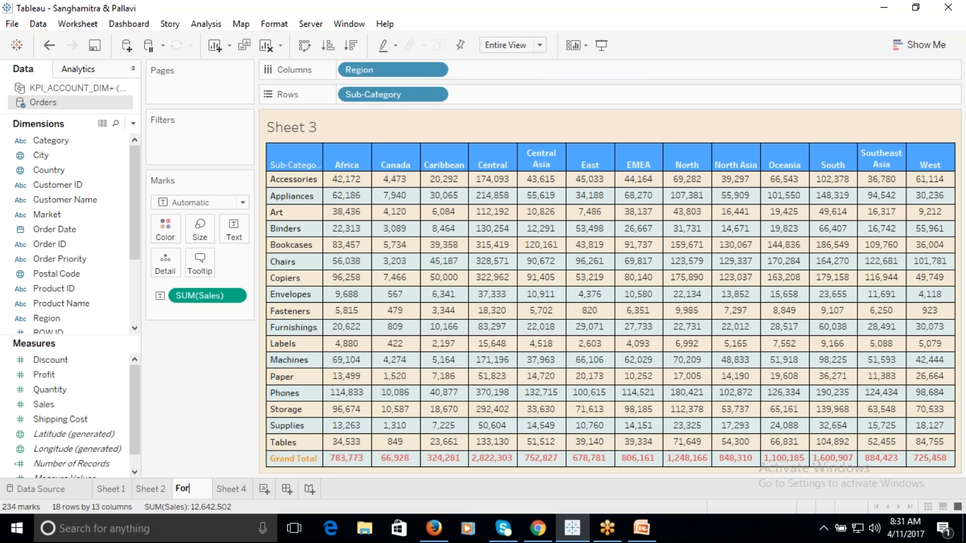
pyautogui.write('matting')
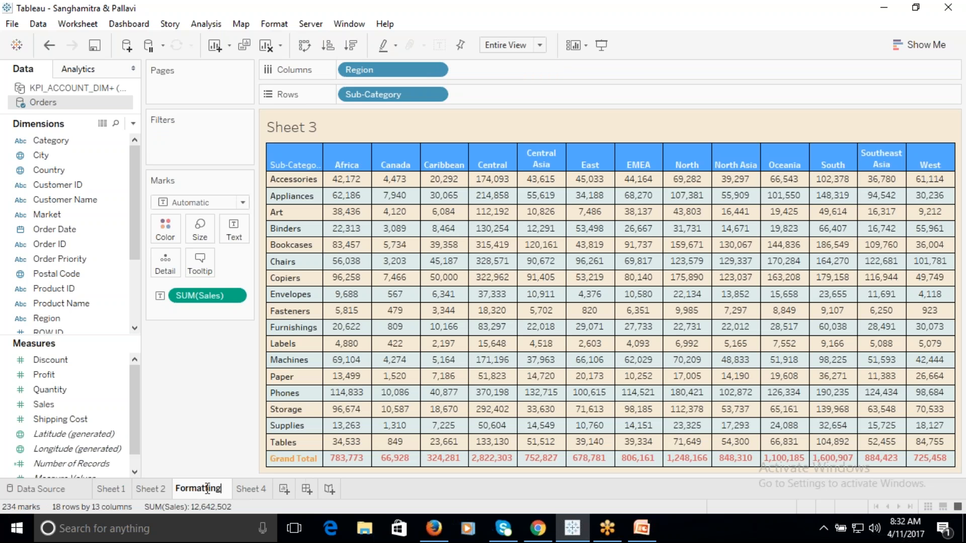
# Rename the Sheet 4 worksheet as Marks
pyautogui.click(248, 489)
pyautogui.doubleClick(249, 488)
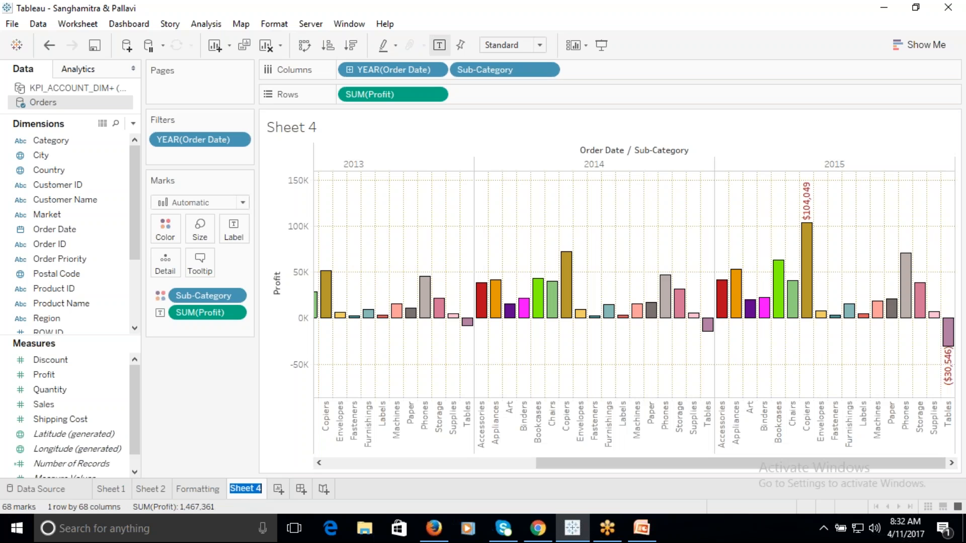
pyautogui.write('Marks')
pyautogui.click(391, 494)
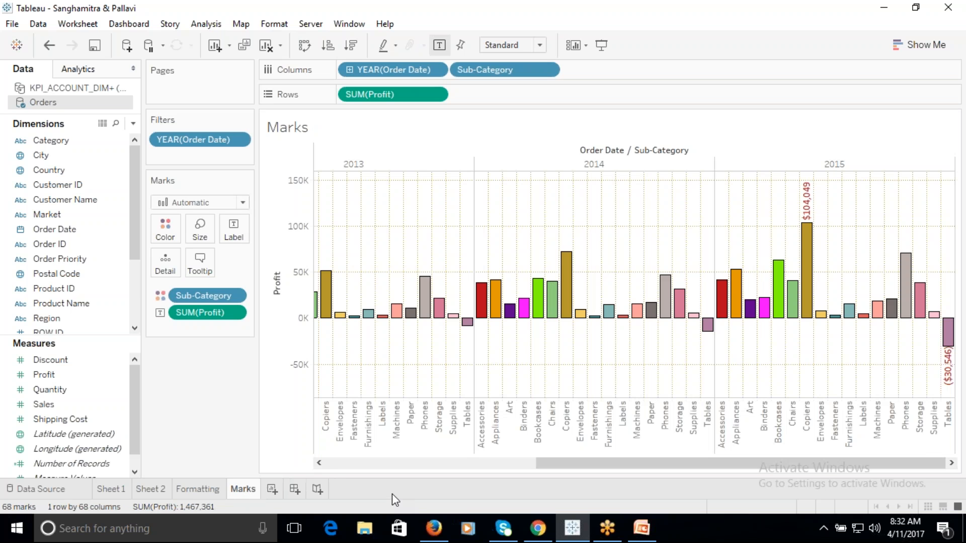
# Create a new worksheet charting Sales by Sub-Category, with Sub-Category in columns and Sales in rows, fitted to Entire View
pyautogui.click(274, 490)
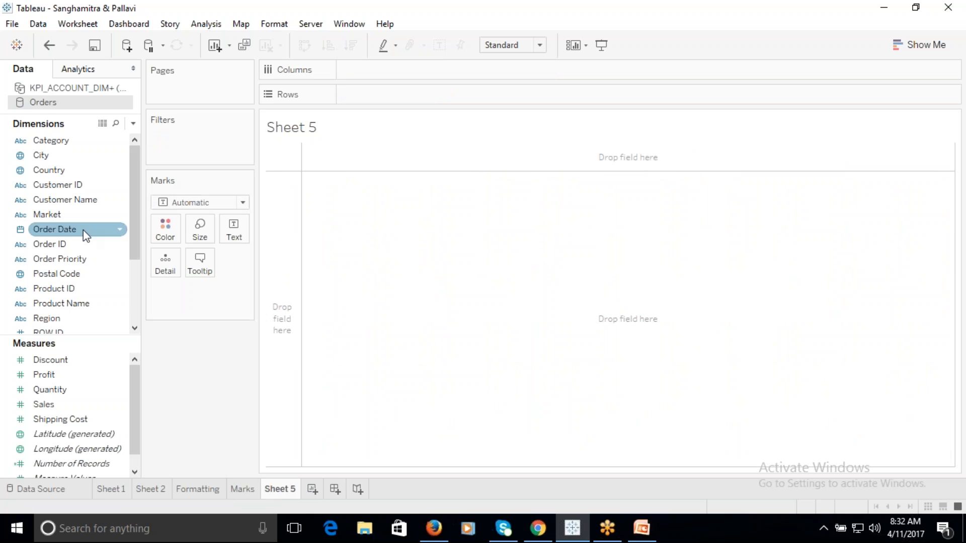
pyautogui.scroll(-5, 132, 237)
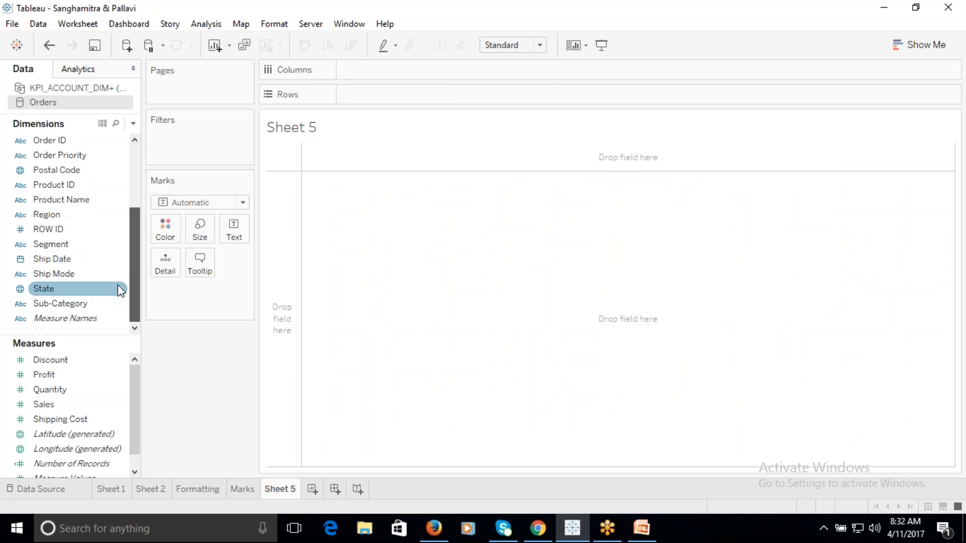
pyautogui.moveTo(60, 304); pyautogui.dragTo(393, 73)
pyautogui.moveTo(54, 404); pyautogui.dragTo(363, 95)
pyautogui.click(540, 44)
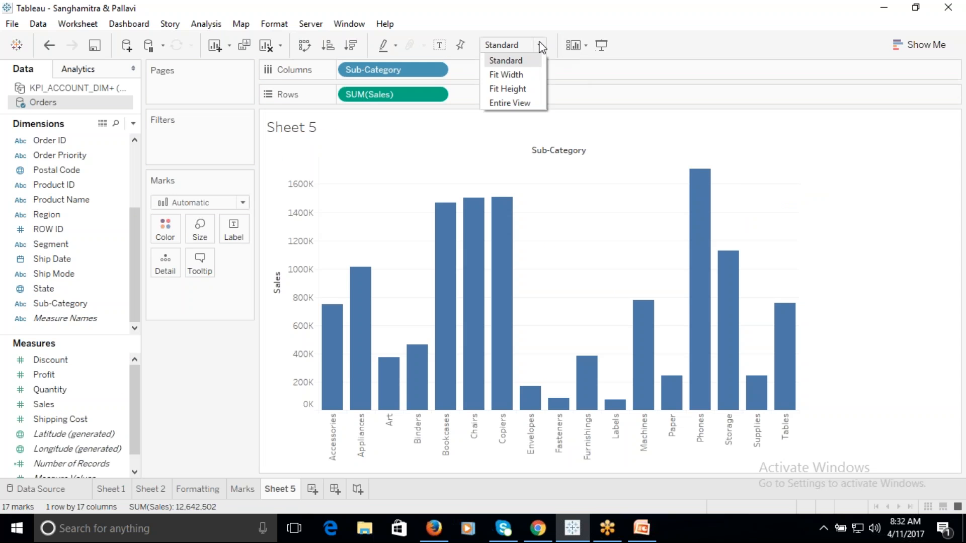
pyautogui.click(509, 103)
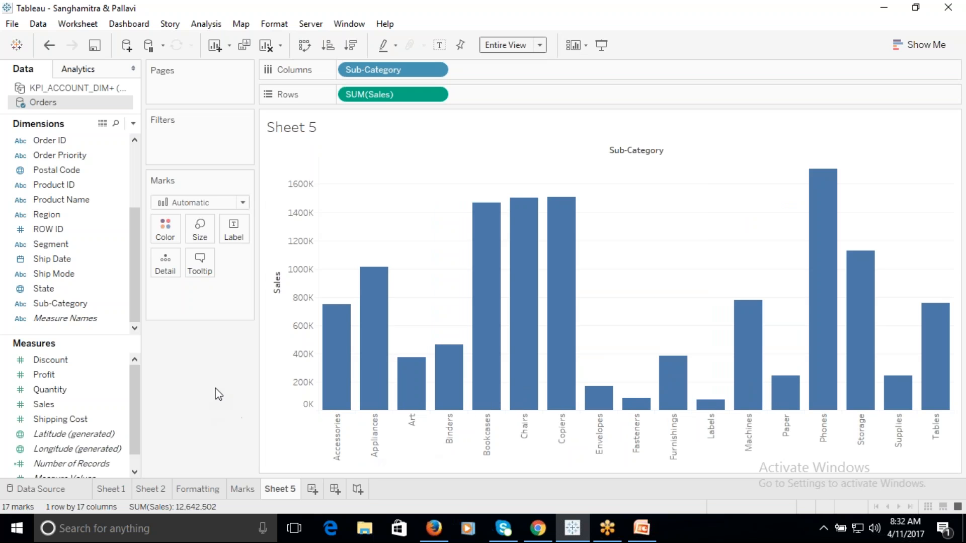
# Set the mark labels to Min/Max with Cell scope and label the bars with Sales
pyautogui.click(234, 229)
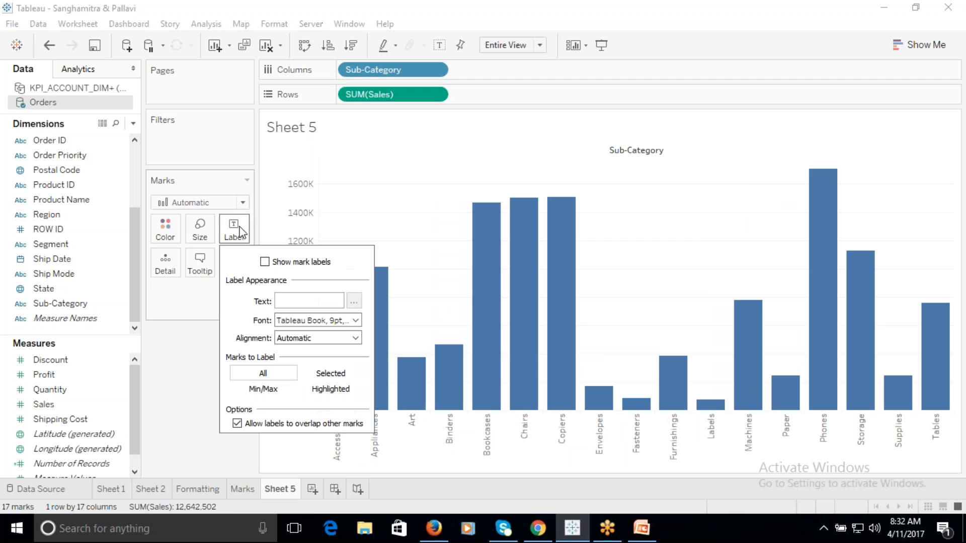
pyautogui.click(262, 390)
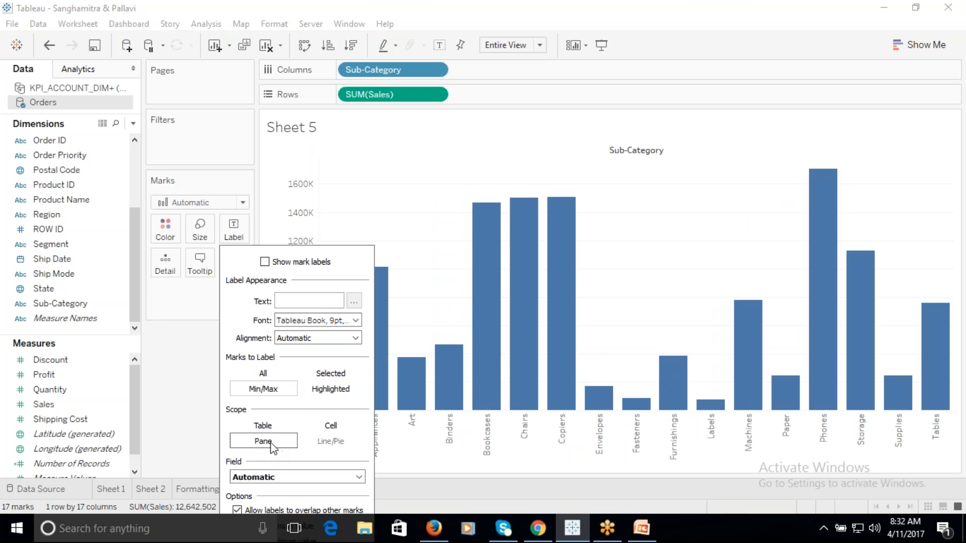
pyautogui.click(333, 426)
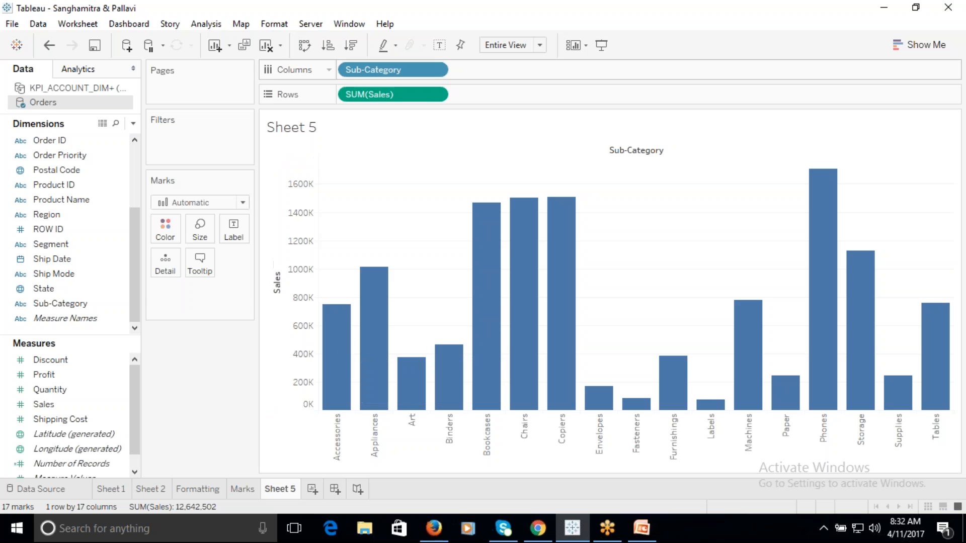
pyautogui.moveTo(43, 404); pyautogui.dragTo(234, 229)
pyautogui.click(234, 232)
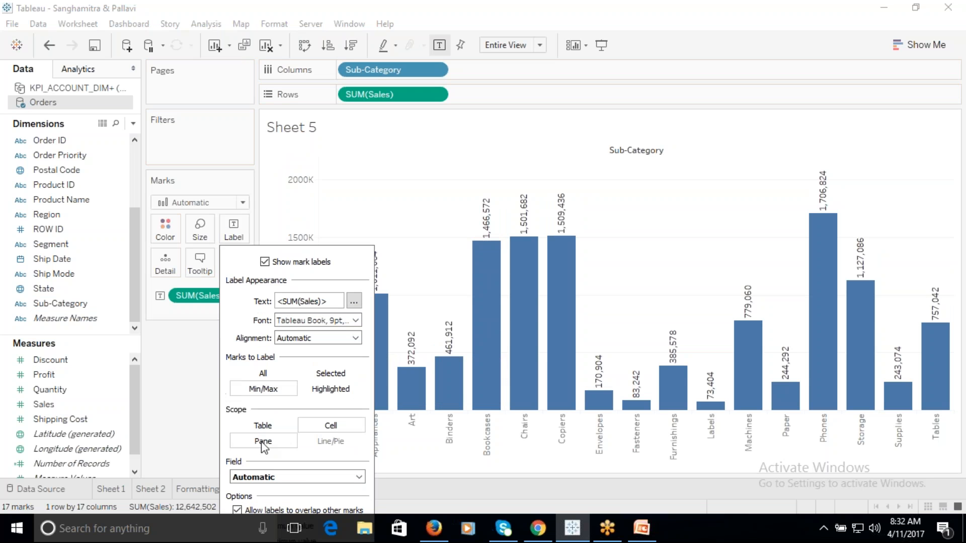
pyautogui.click(181, 423)
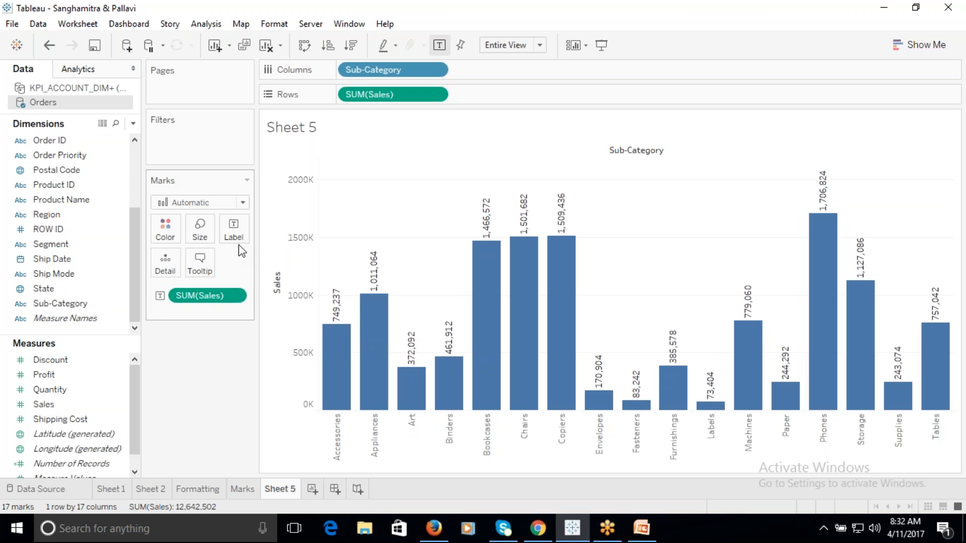
# Color the Sales bars by the year of Order Date and check the label options
pyautogui.click(57, 212)
pyautogui.moveTo(131, 228); pyautogui.dragTo(134, 168)
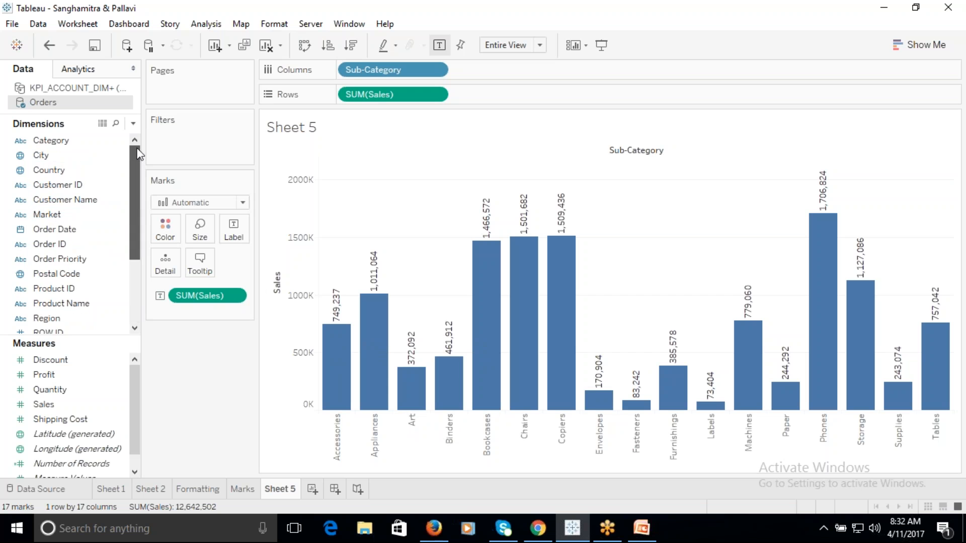
pyautogui.moveTo(43, 231); pyautogui.dragTo(153, 231)
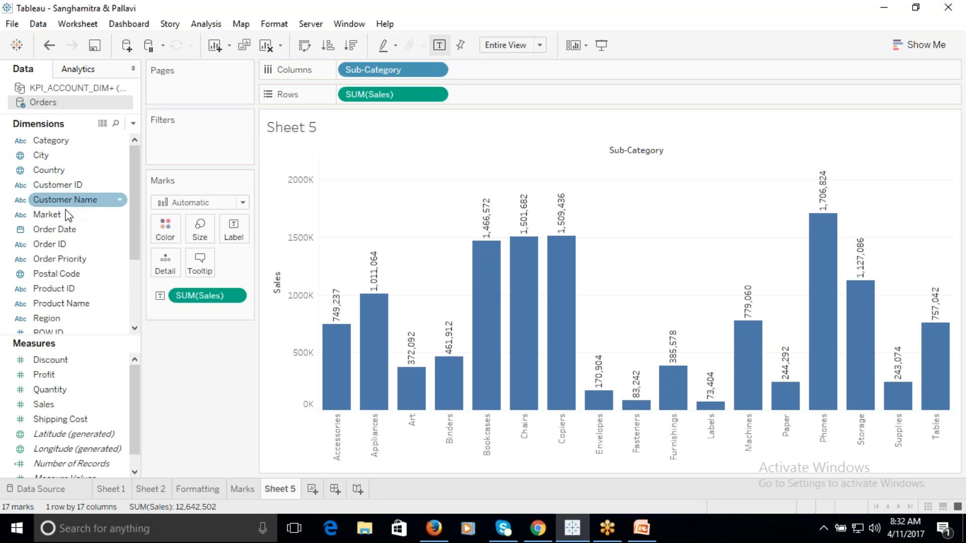
pyautogui.moveTo(121, 230); pyautogui.dragTo(168, 233)
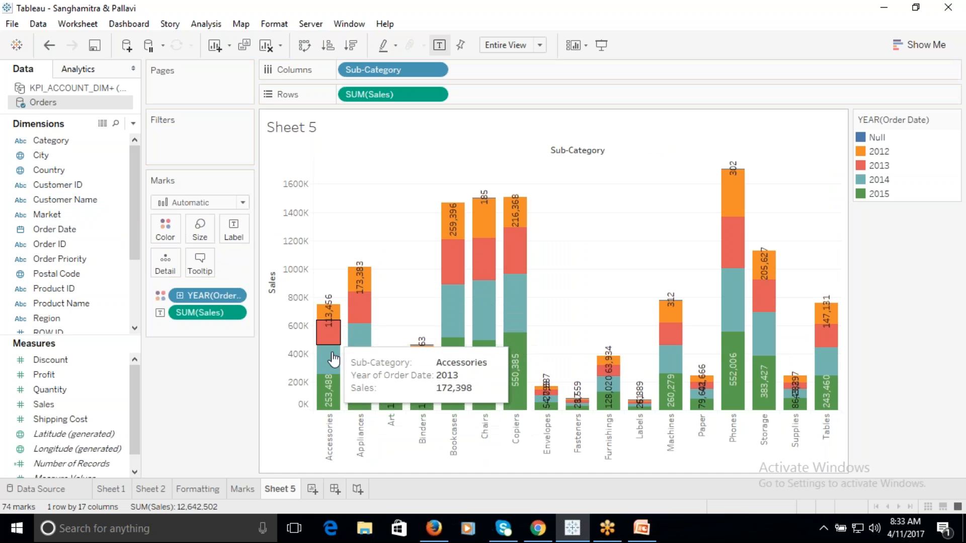
pyautogui.click(233, 230)
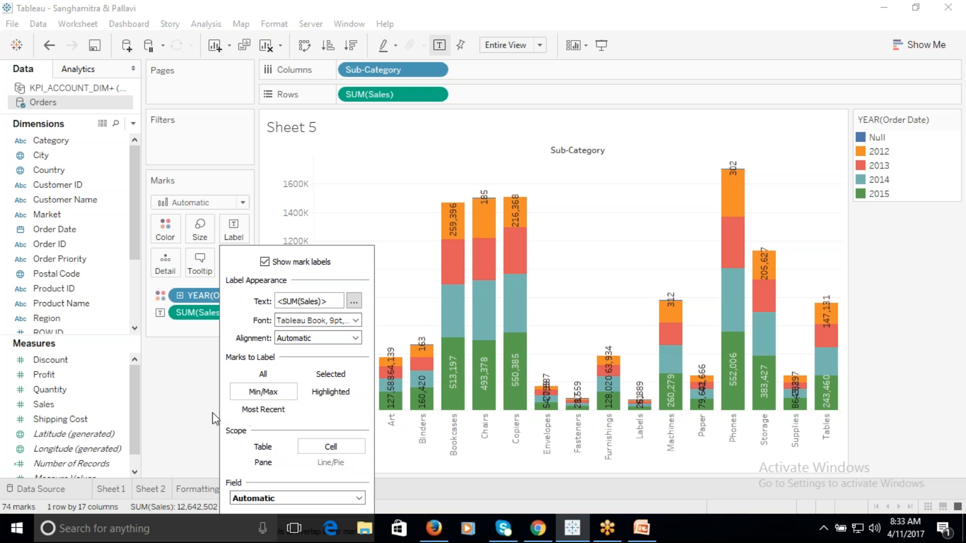
pyautogui.click(184, 402)
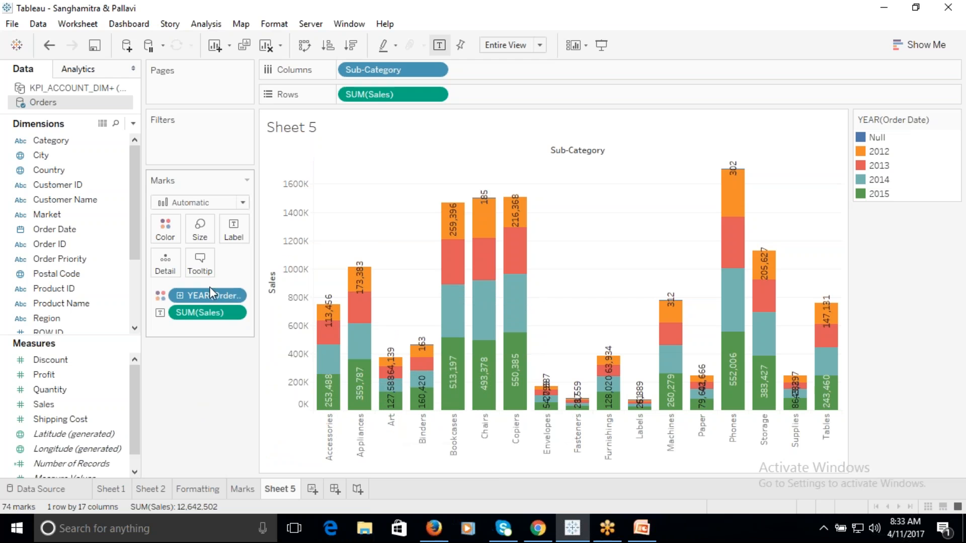
# Remove the Order Date year from the bar coloring, add it back, and review the label options
pyautogui.moveTo(200, 296); pyautogui.dragTo(207, 436)
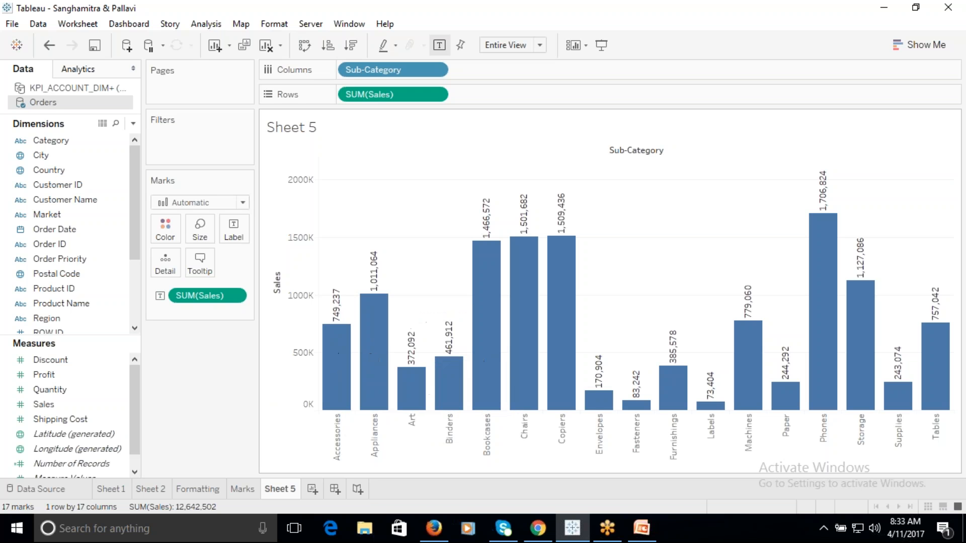
pyautogui.moveTo(62, 228); pyautogui.dragTo(165, 230)
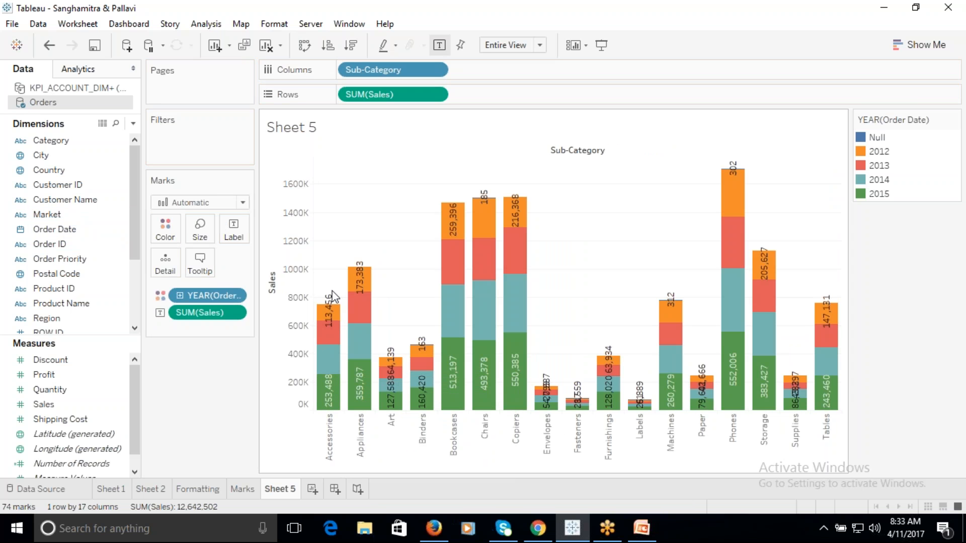
pyautogui.click(245, 223)
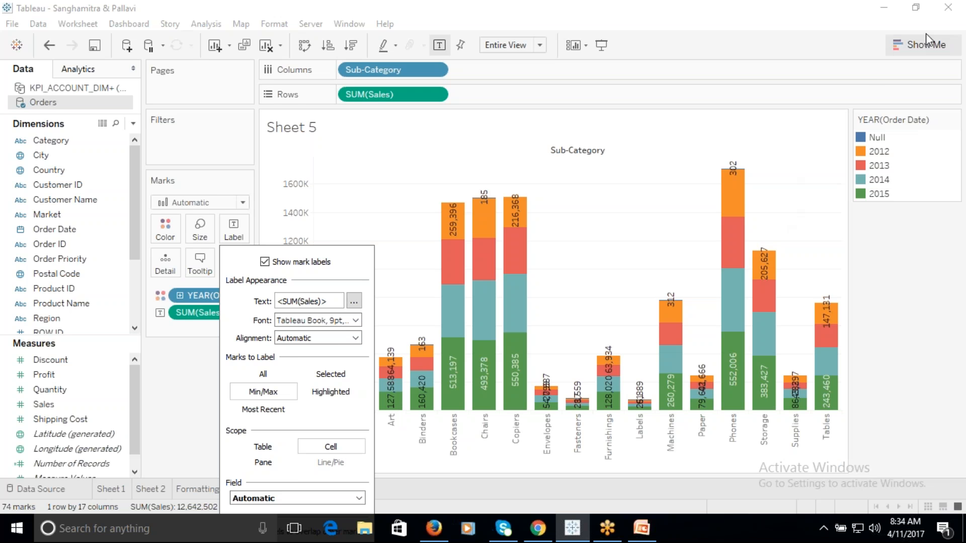
pyautogui.click(955, 14)
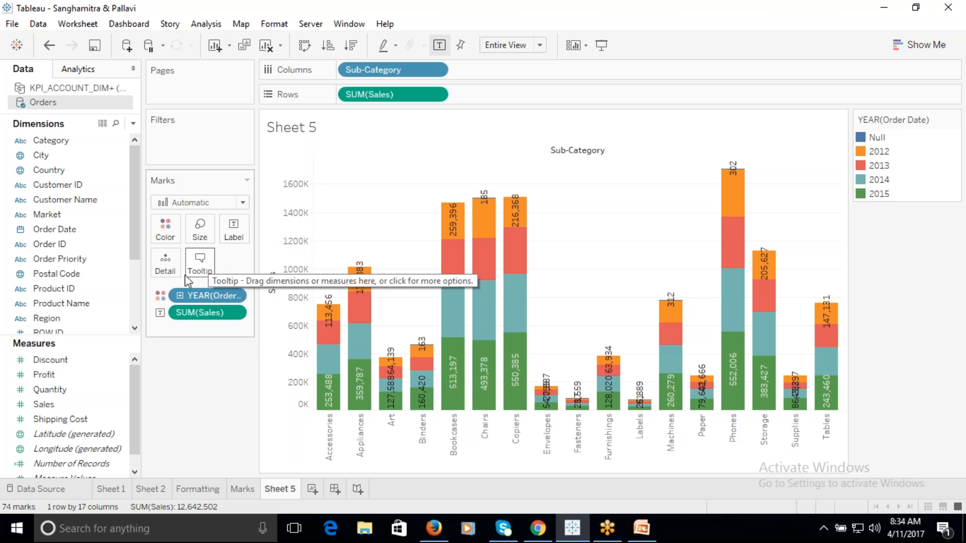
# Open the tooltip for editing and make the Sub-Category caption bold and orange
pyautogui.moveTo(366, 299)
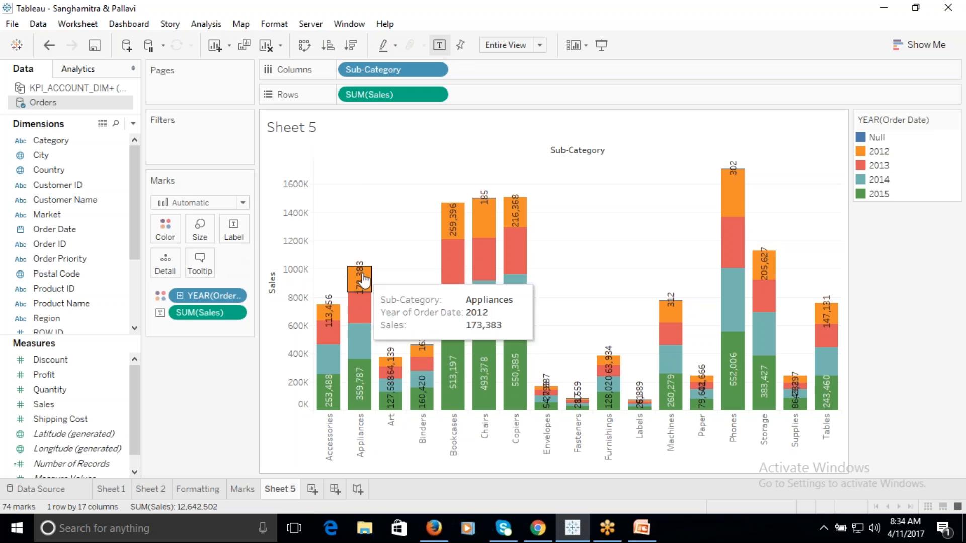
pyautogui.click(200, 259)
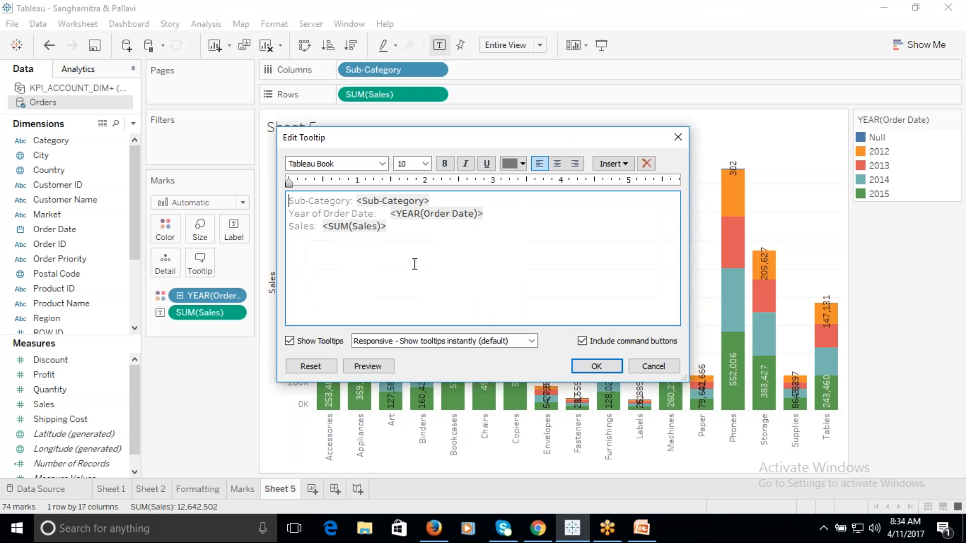
pyautogui.moveTo(437, 256); pyautogui.dragTo(284, 199)
pyautogui.click(351, 221)
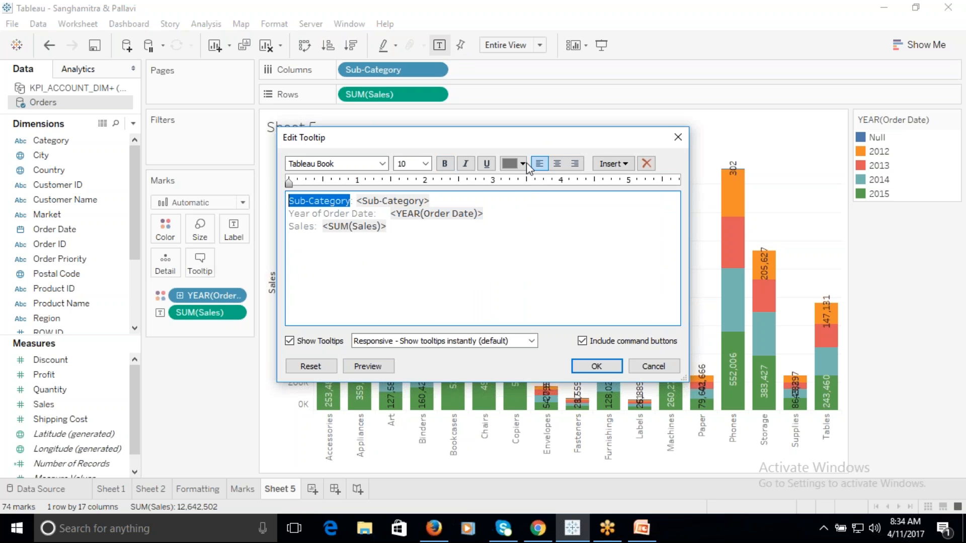
pyautogui.click(523, 163)
pyautogui.click(537, 180)
pyautogui.click(445, 165)
pyautogui.moveTo(380, 213); pyautogui.dragTo(280, 208)
pyautogui.click(439, 272)
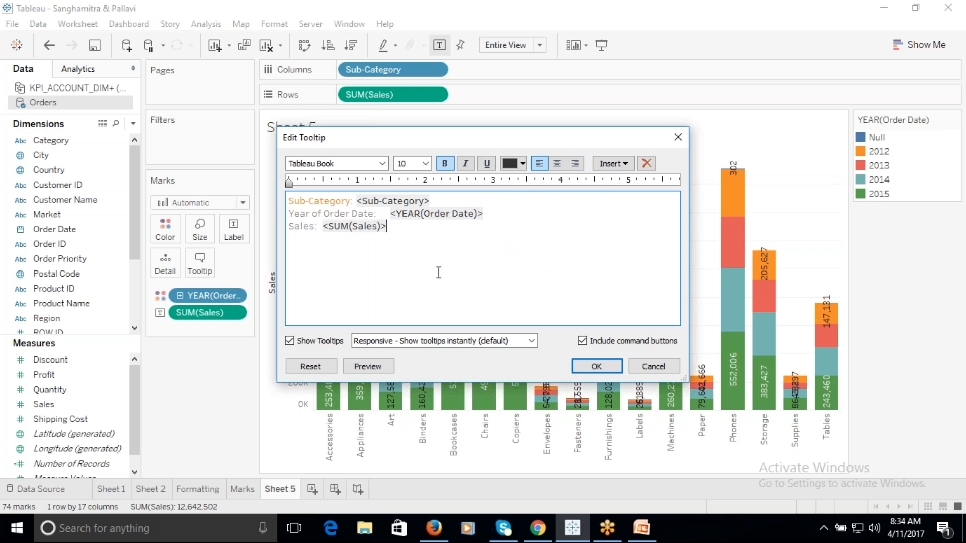
# Color the Year of Order Date caption in the tooltip orange
pyautogui.moveTo(380, 217); pyautogui.dragTo(286, 214)
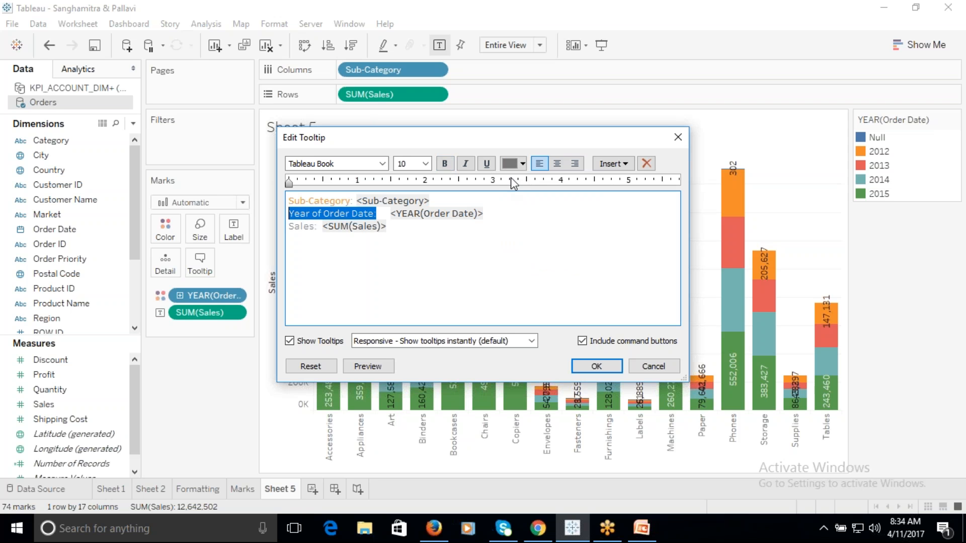
pyautogui.click(523, 164)
pyautogui.click(536, 179)
pyautogui.click(451, 260)
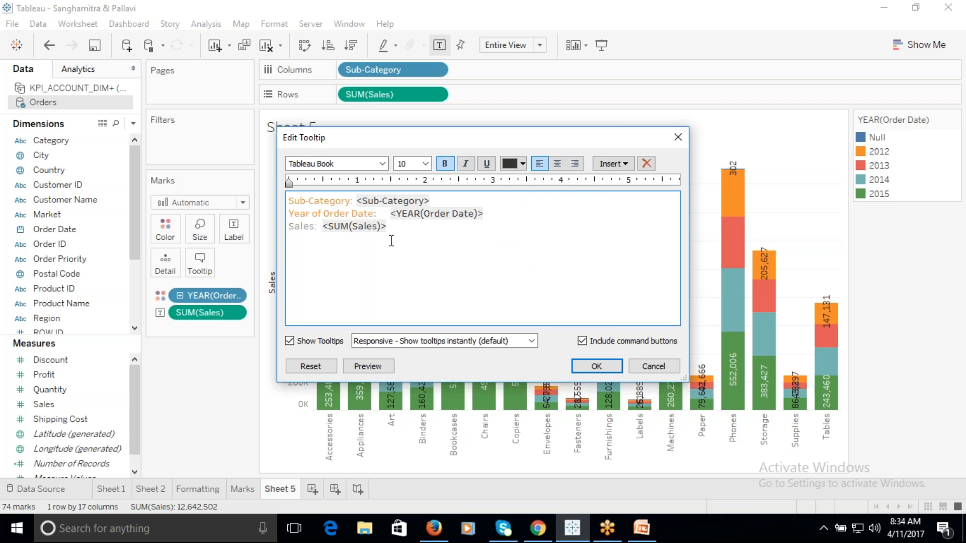
# Make the Sales caption in the tooltip bold and orange
pyautogui.moveTo(323, 226); pyautogui.dragTo(271, 225)
pyautogui.click(445, 164)
pyautogui.click(523, 163)
pyautogui.click(537, 180)
pyautogui.click(449, 222)
# Color the <Sub-Category> field value in the tooltip red
pyautogui.moveTo(433, 201); pyautogui.dragTo(363, 197)
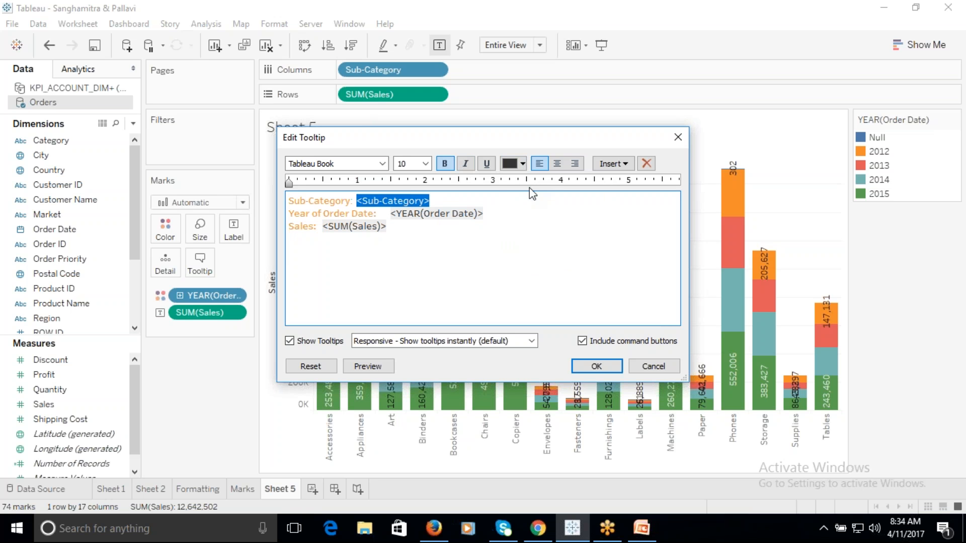
pyautogui.click(523, 164)
pyautogui.click(509, 244)
pyautogui.click(451, 264)
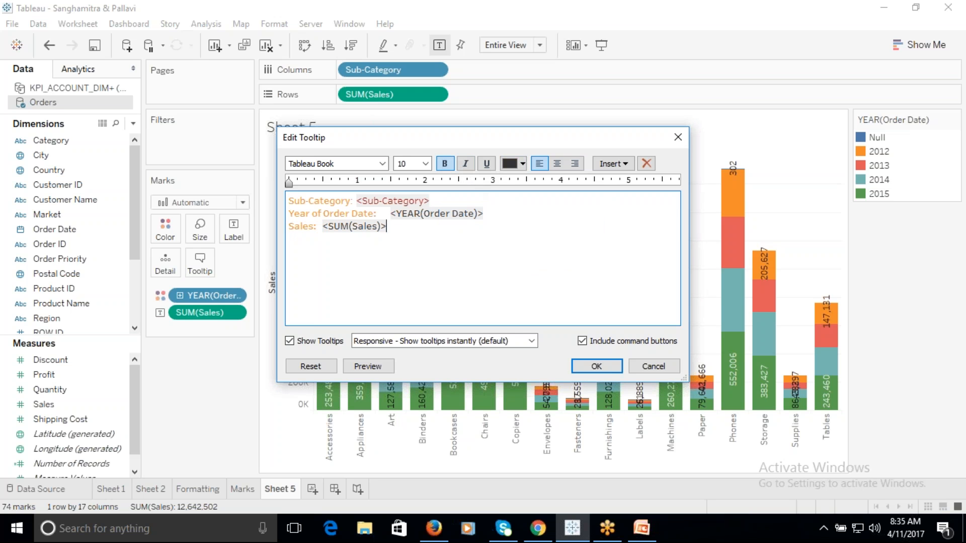
# Color the <YEAR(Order Date)> field value in the tooltip red
pyautogui.moveTo(506, 219); pyautogui.dragTo(391, 209)
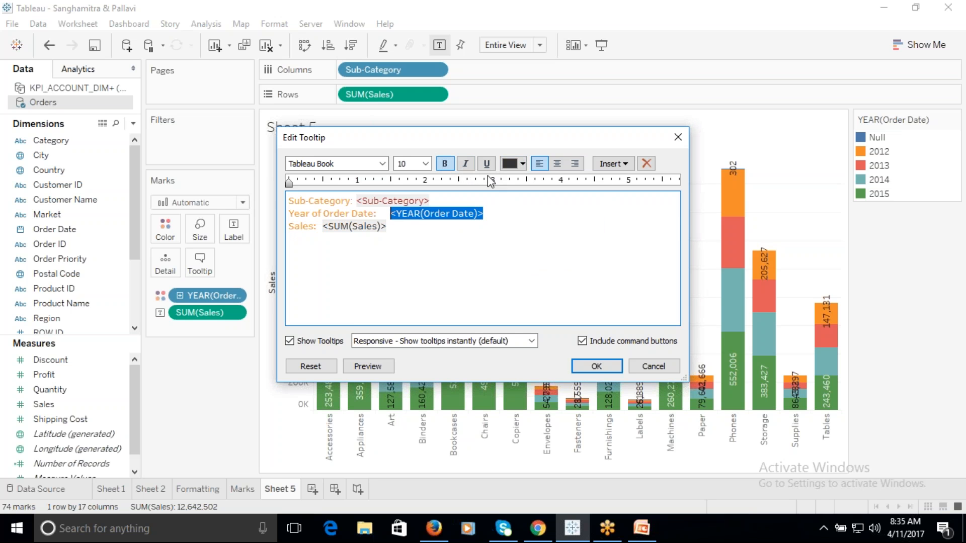
pyautogui.click(523, 163)
pyautogui.click(511, 247)
pyautogui.click(398, 225)
# Color the <SUM(Sales)> field value in the tooltip red
pyautogui.moveTo(390, 226); pyautogui.dragTo(323, 227)
pyautogui.click(518, 166)
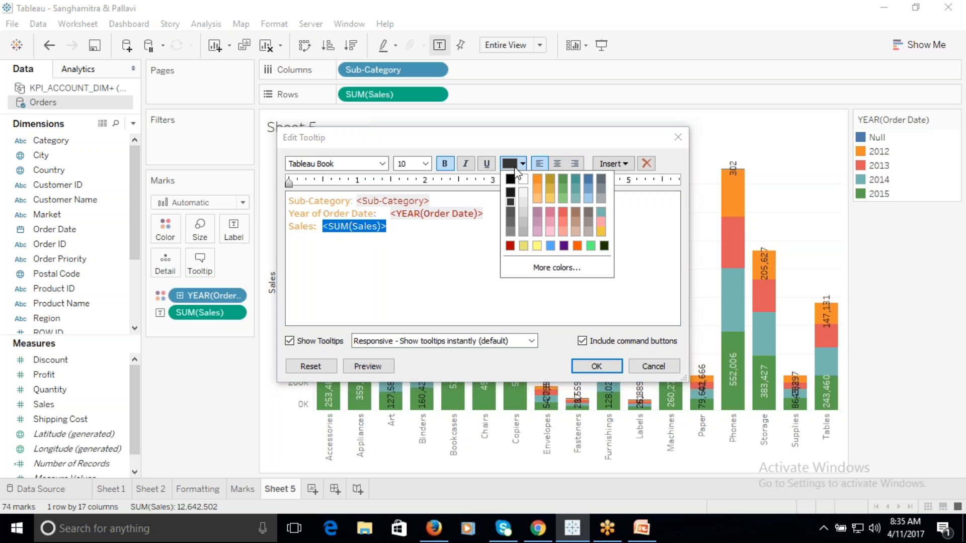
pyautogui.click(511, 246)
# Reapply bold to the <Sub-Category> field value and apply the tooltip changes to the chart
pyautogui.click(429, 202)
pyautogui.moveTo(429, 202); pyautogui.dragTo(356, 201)
pyautogui.click(445, 165)
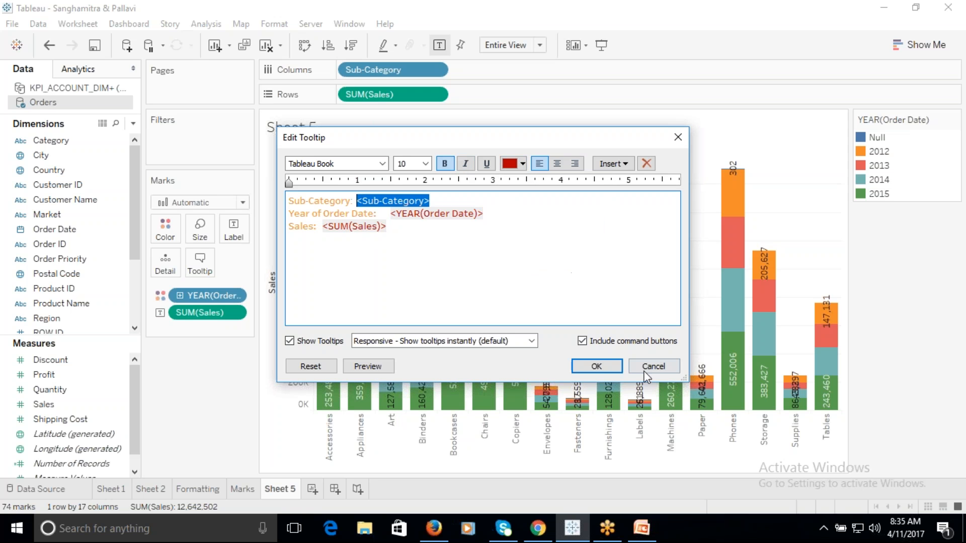
pyautogui.click(597, 367)
pyautogui.moveTo(517, 219)
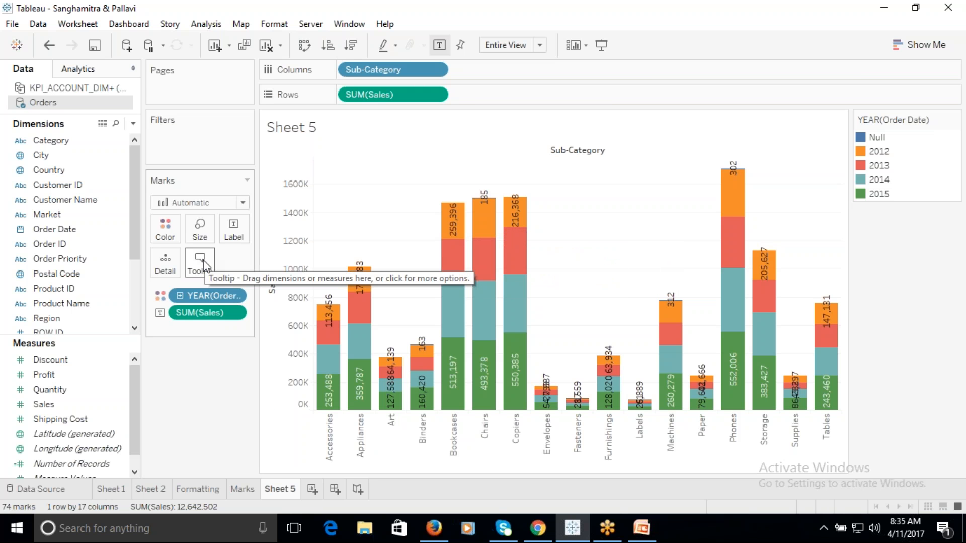
# Create a new worksheet charting Sales by Region, with Region in columns and Sales in rows
pyautogui.click(312, 489)
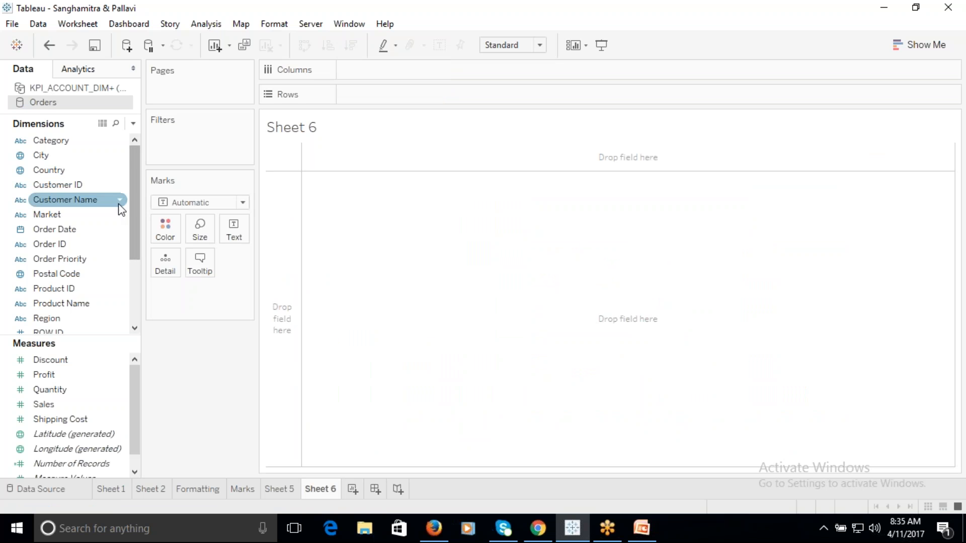
pyautogui.moveTo(135, 215); pyautogui.dragTo(118, 265)
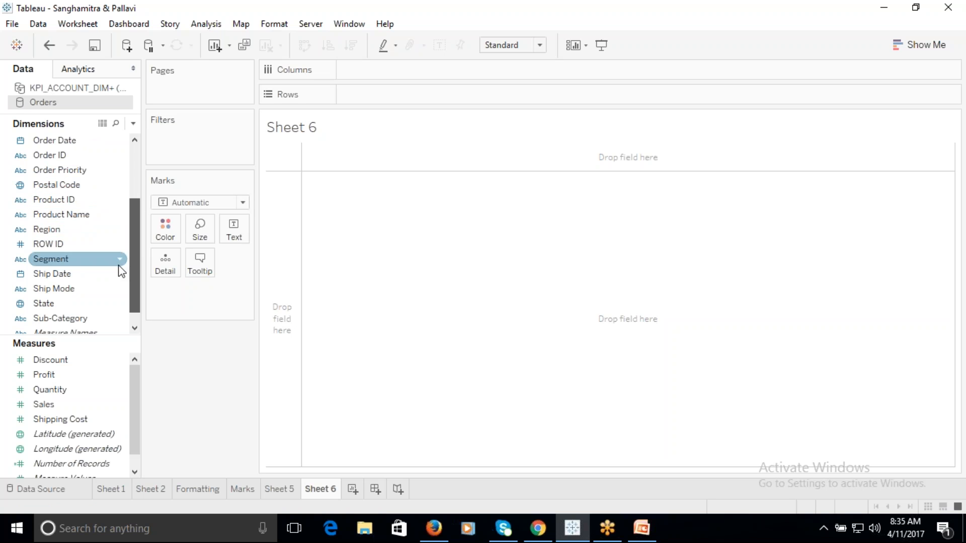
pyautogui.moveTo(55, 229); pyautogui.dragTo(371, 80)
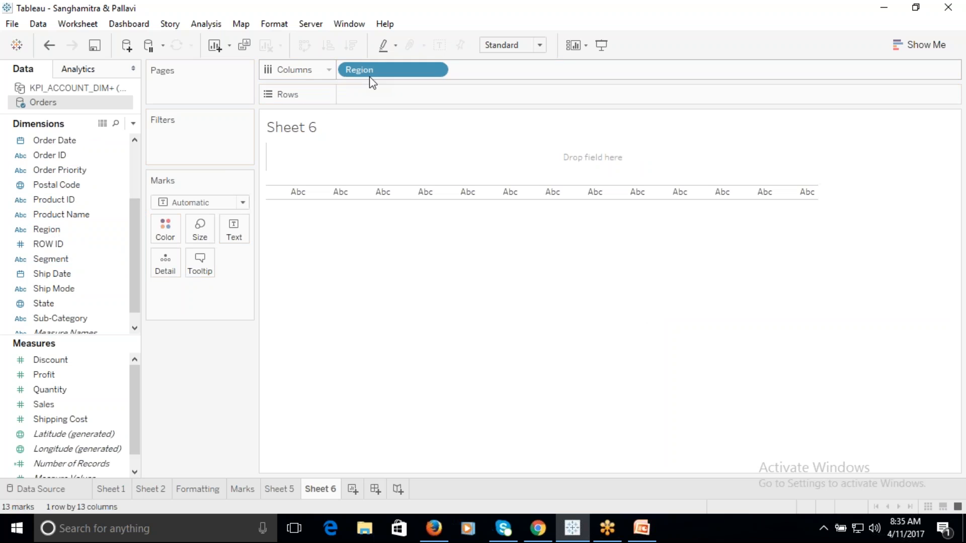
pyautogui.moveTo(43, 404); pyautogui.dragTo(399, 96)
# Convert the Sales by Region chart to a box-and-whisker plot and inspect its whiskers and hinges
pyautogui.click(948, 52)
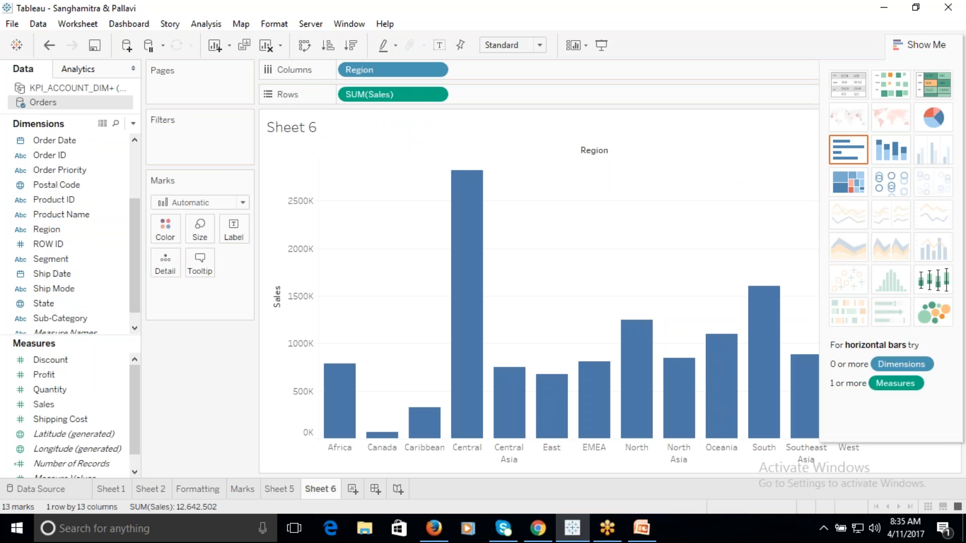
pyautogui.click(924, 286)
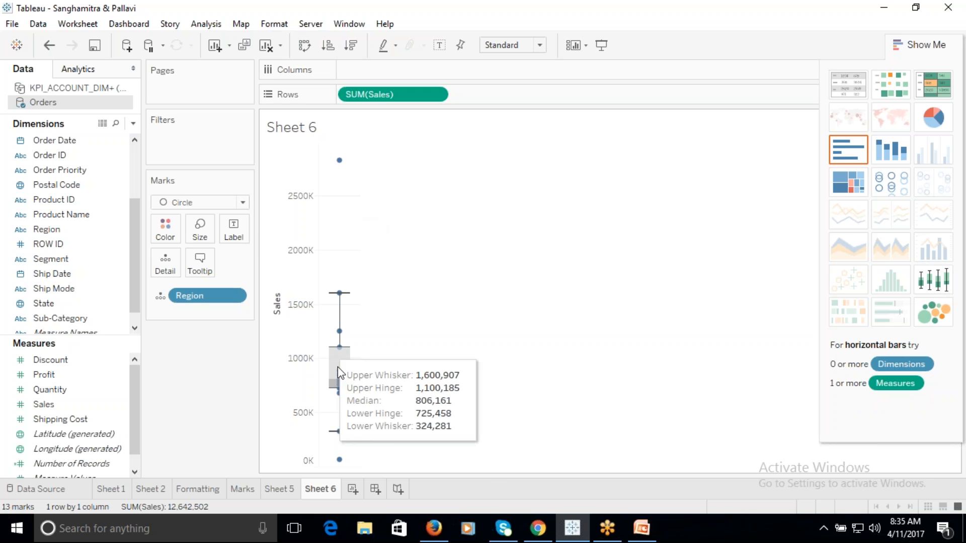
pyautogui.moveTo(340, 460)
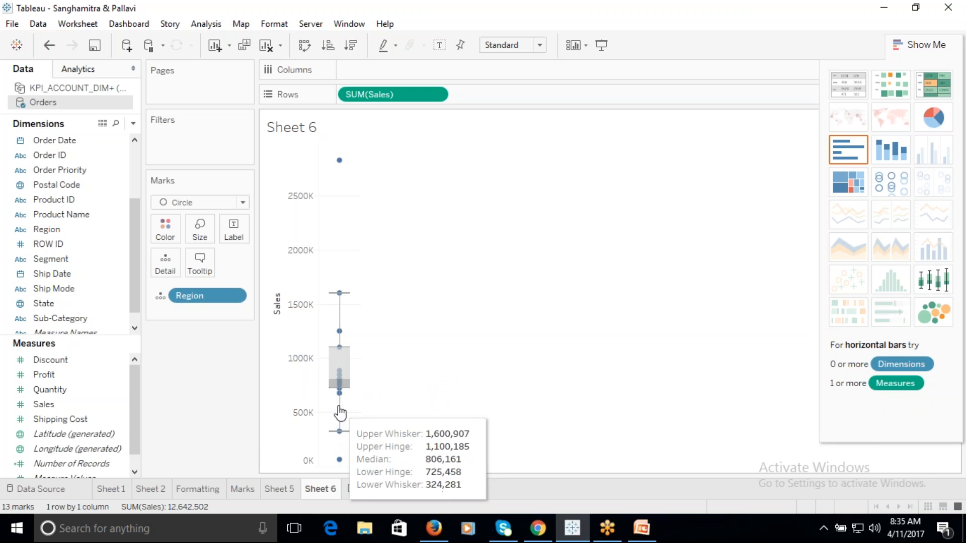
pyautogui.moveTo(336, 369)
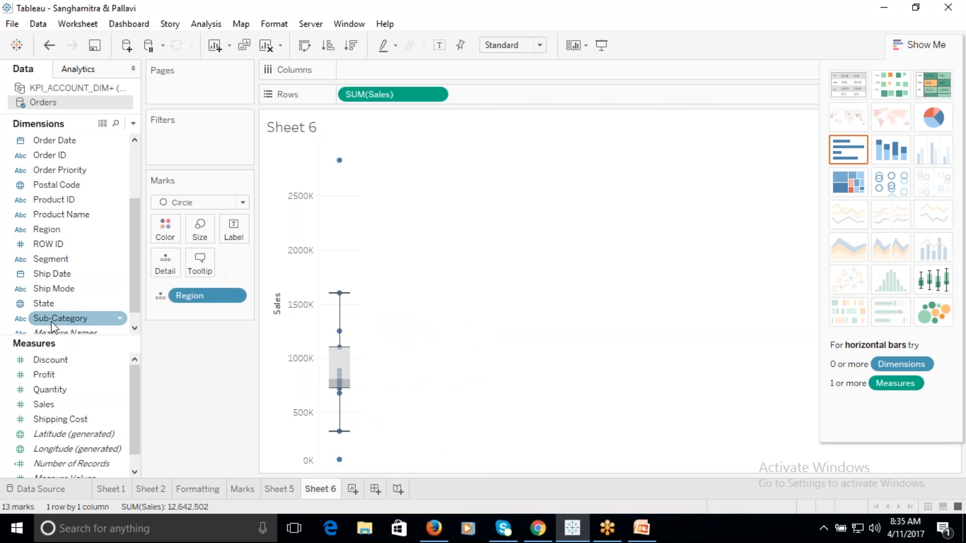
# Add Sub-Category to the box plot's mark detail and inspect the individual marks
pyautogui.moveTo(56, 318); pyautogui.dragTo(161, 257)
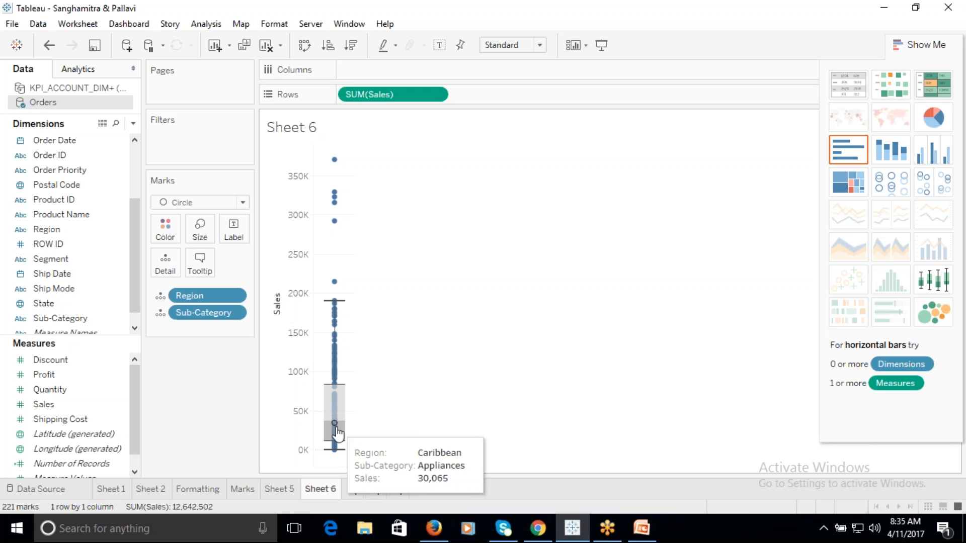
pyautogui.moveTo(338, 422)
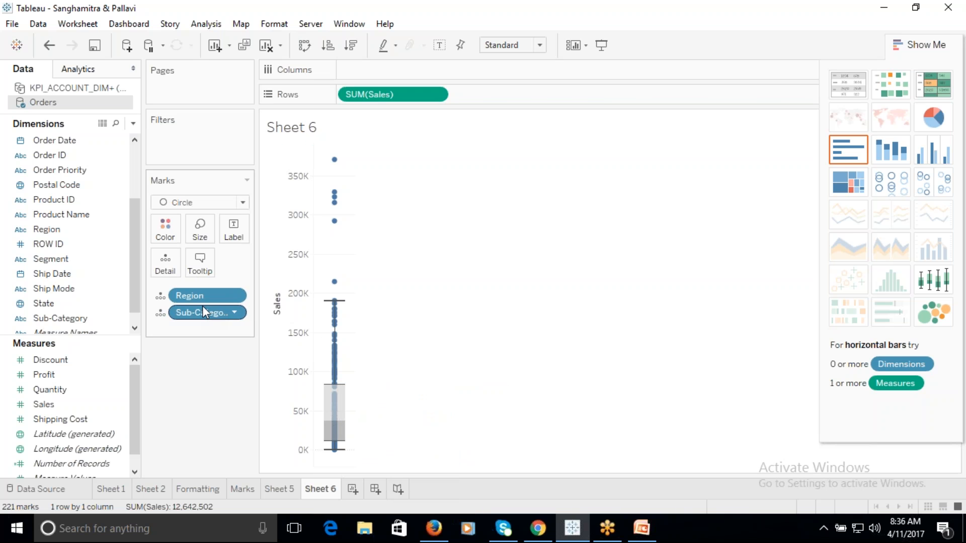
# Move Region from the box plot's mark detail to the columns, and remove and re-add Sub-Category as detail
pyautogui.moveTo(203, 299)
pyautogui.mouseDown()
pyautogui.moveTo(319, 112)
pyautogui.moveTo(381, 68)
pyautogui.moveTo(341, 69)
pyautogui.moveTo(352, 69)
pyautogui.mouseUp()
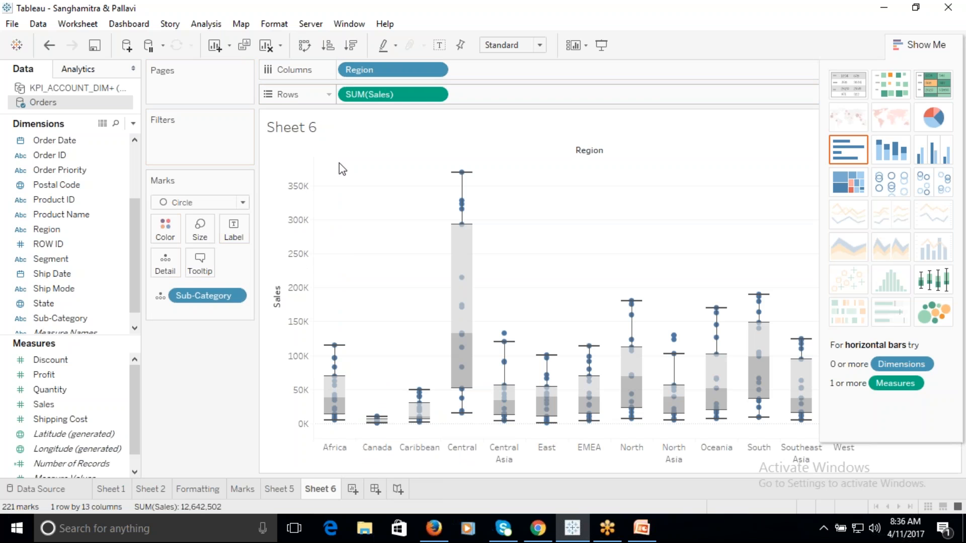
pyautogui.moveTo(207, 296); pyautogui.dragTo(217, 412)
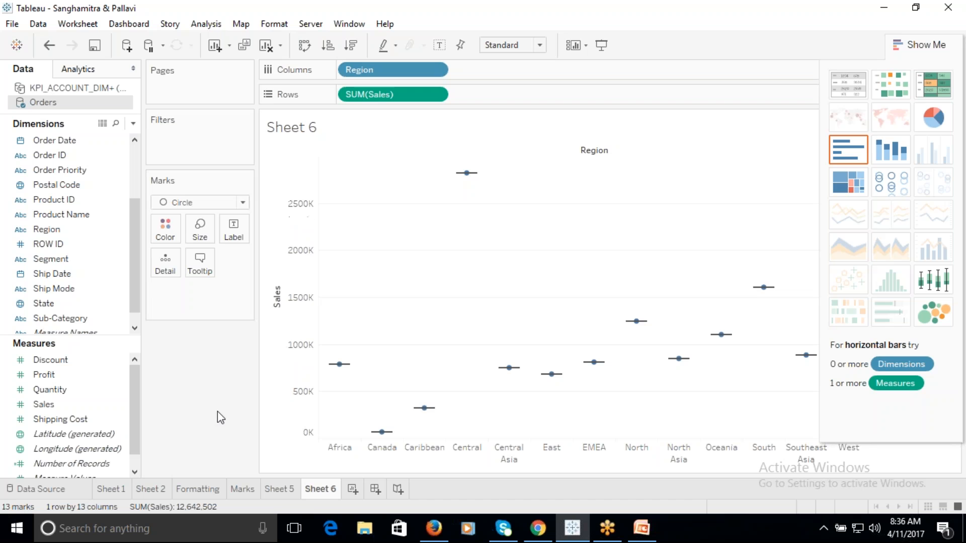
pyautogui.moveTo(51, 318); pyautogui.dragTo(165, 263)
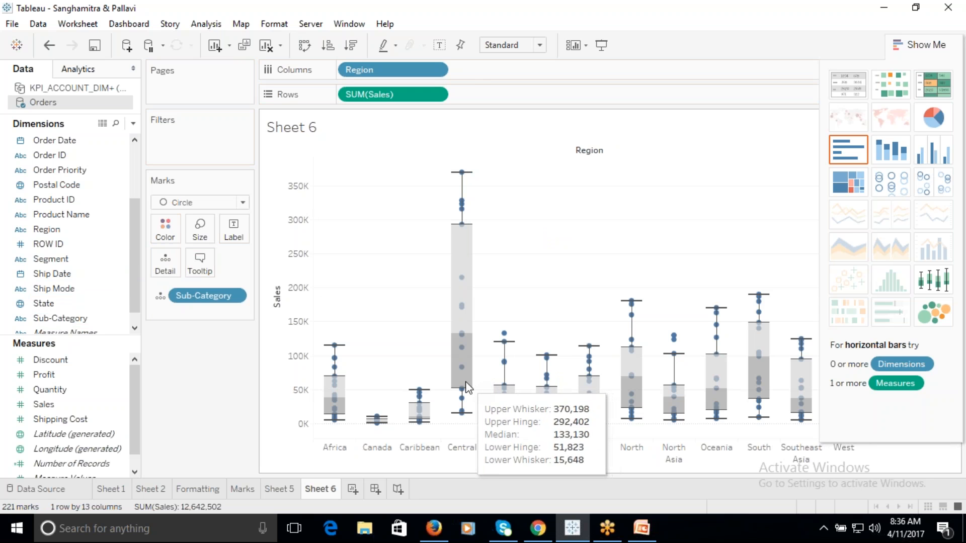
# Inspect the whiskers, hinges and individual sub-category marks of the Central and Caribbean box plots
pyautogui.moveTo(465, 371)
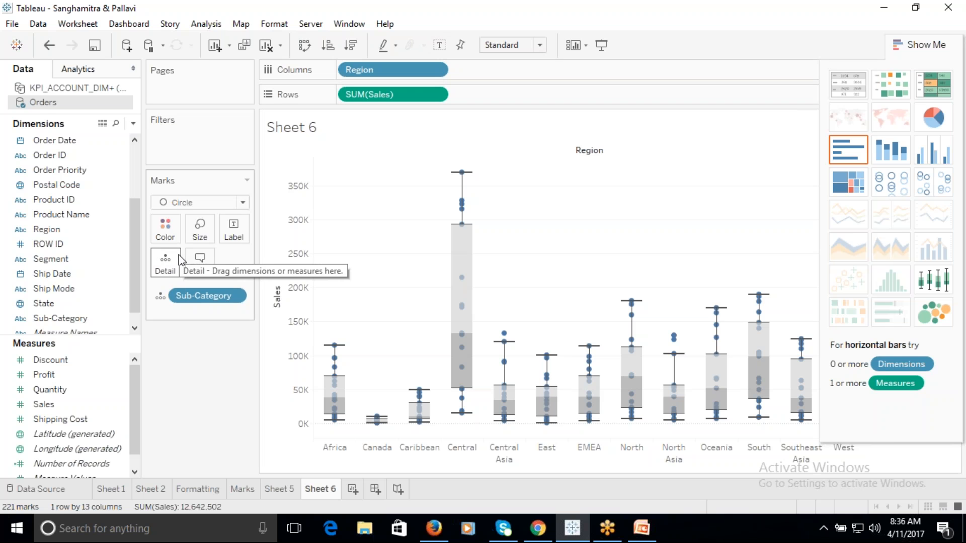
pyautogui.moveTo(461, 174)
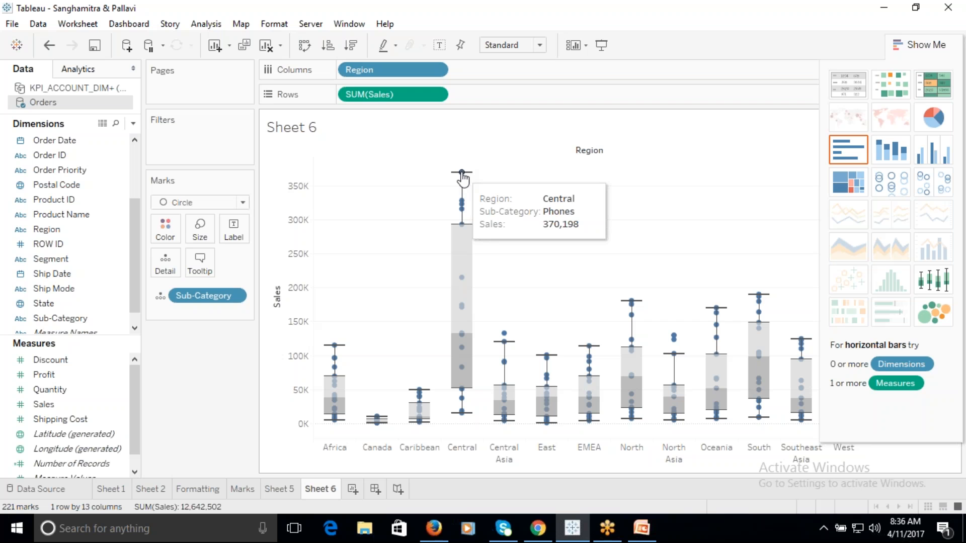
pyautogui.moveTo(461, 219)
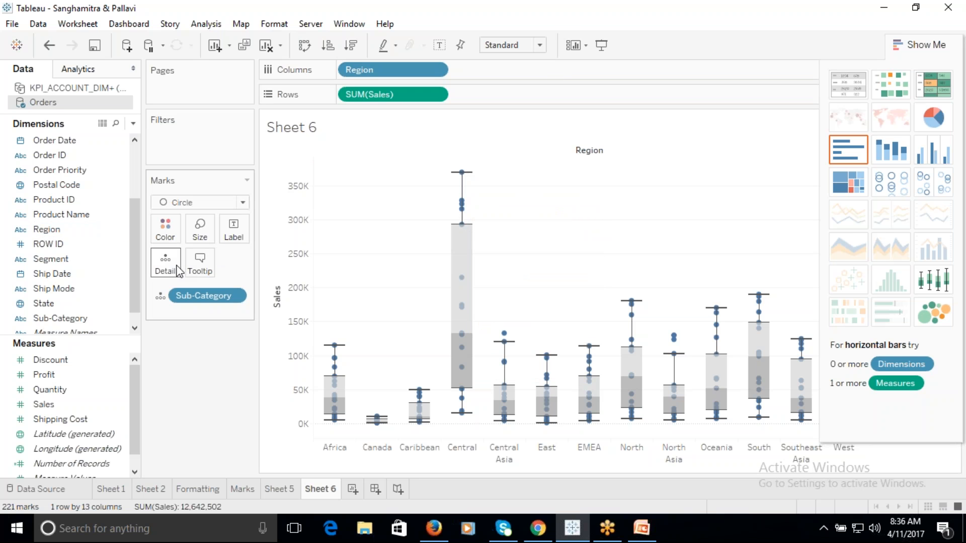
pyautogui.click(951, 21)
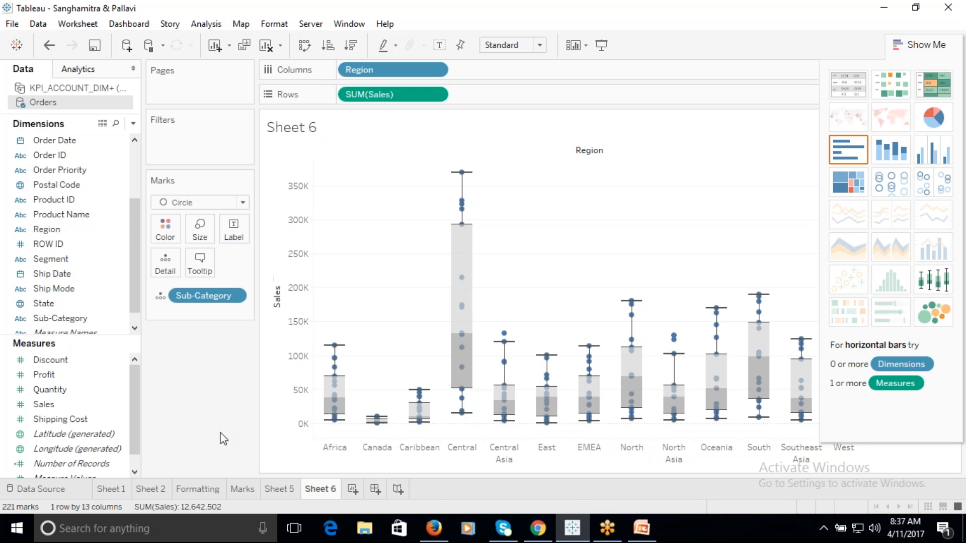
pyautogui.moveTo(419, 422)
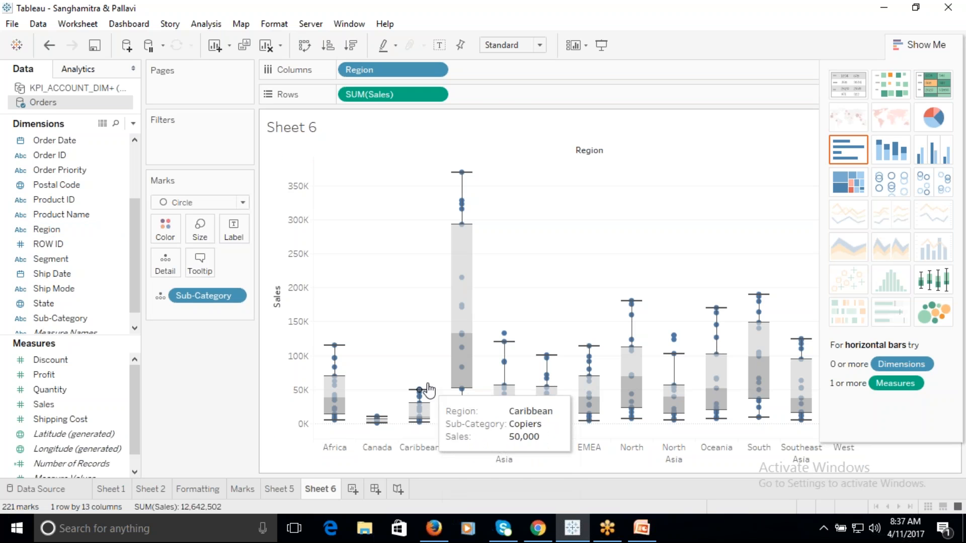
pyautogui.moveTo(418, 391)
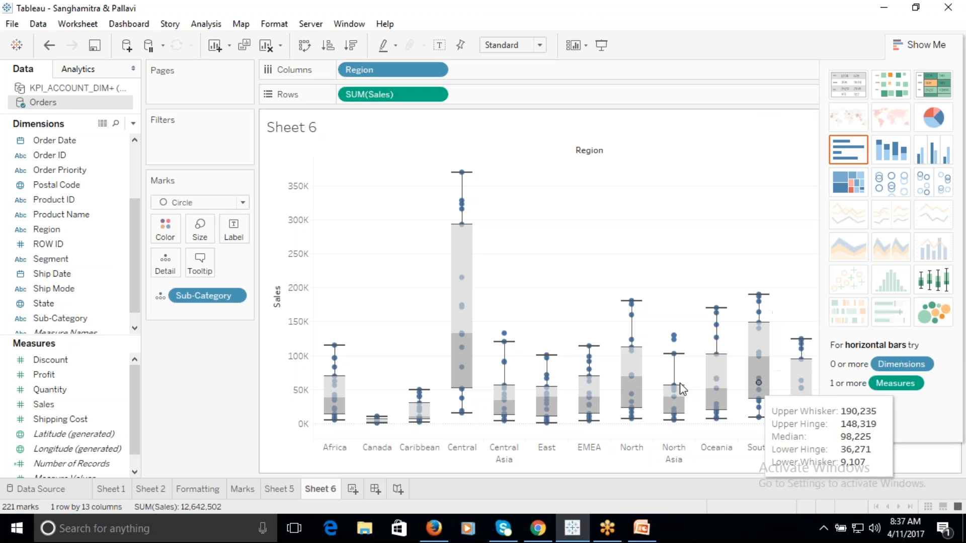
pyautogui.moveTo(668, 359)
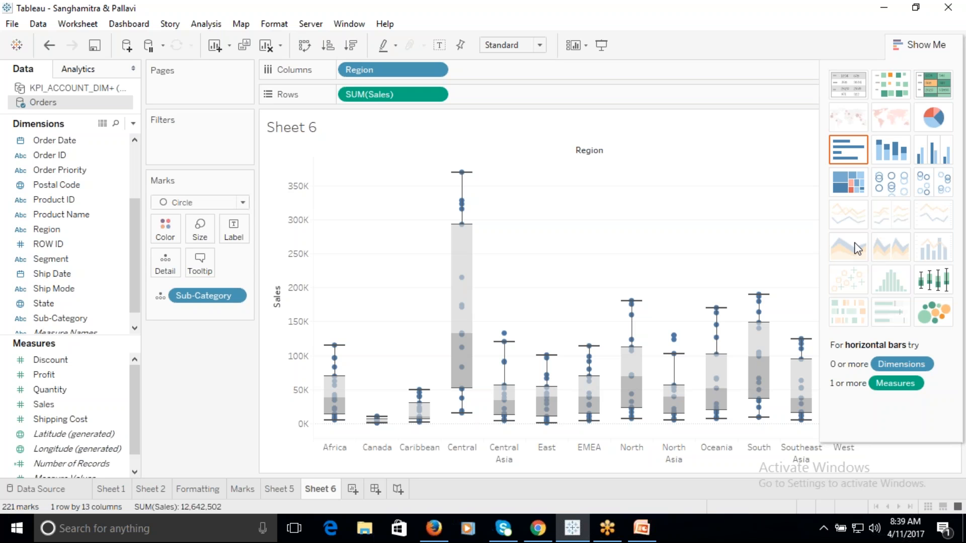
pyautogui.click(919, 536)
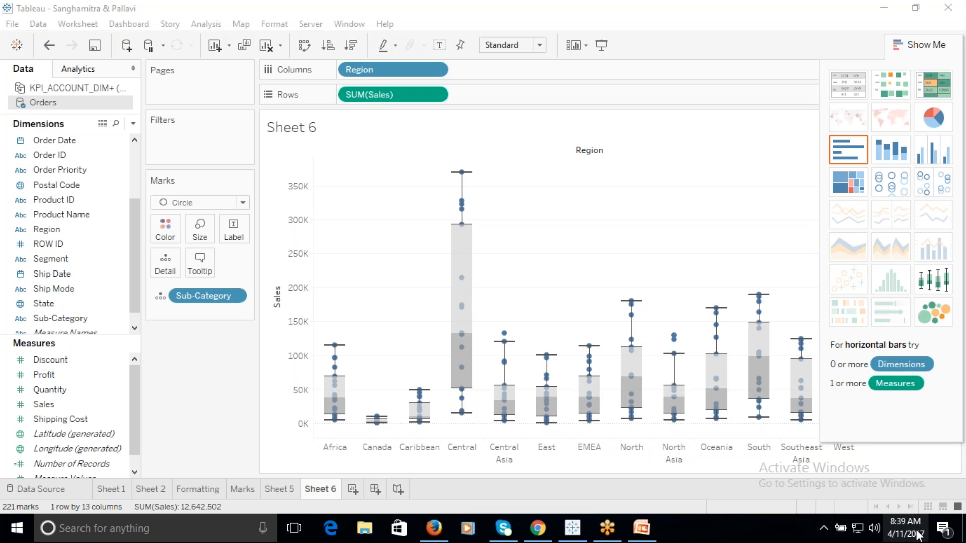
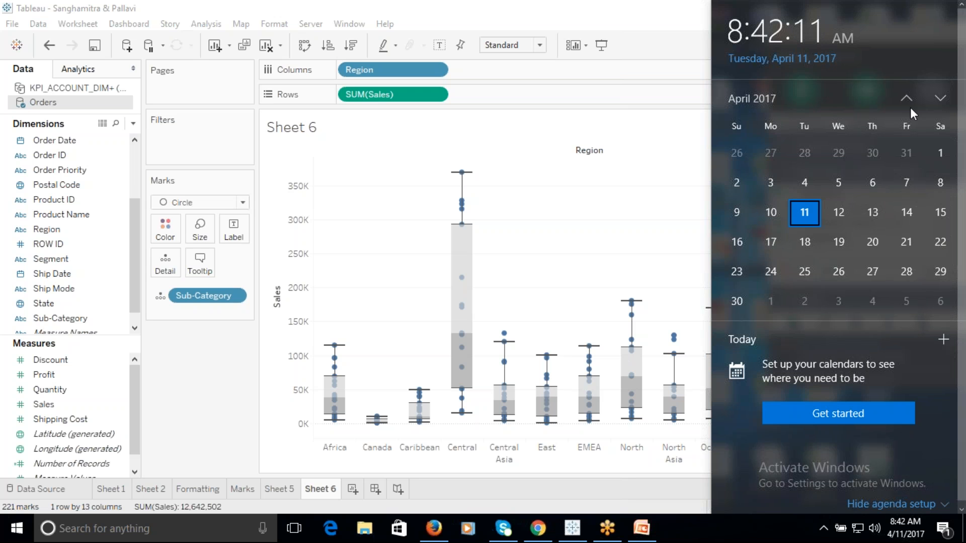
pyautogui.click(906, 532)
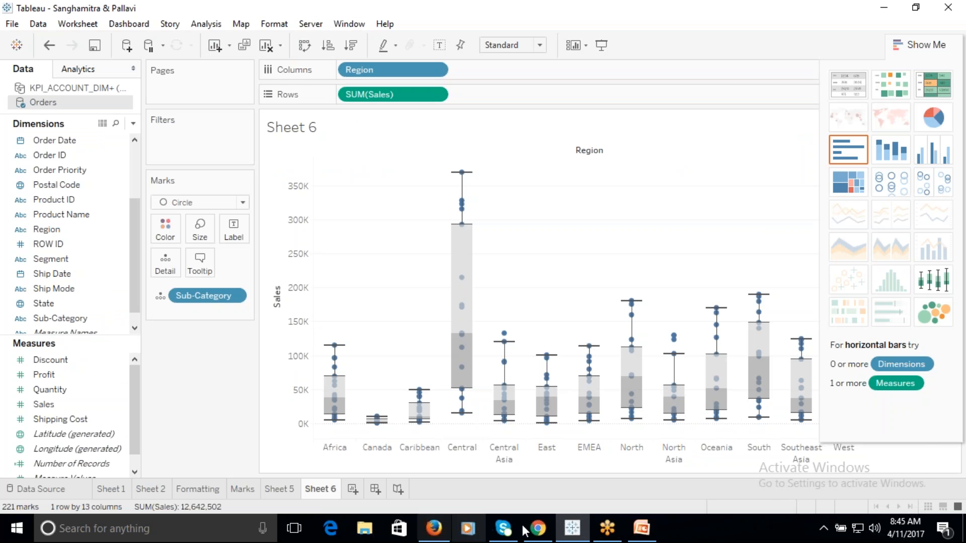
pyautogui.click(538, 528)
pyautogui.click(568, 11)
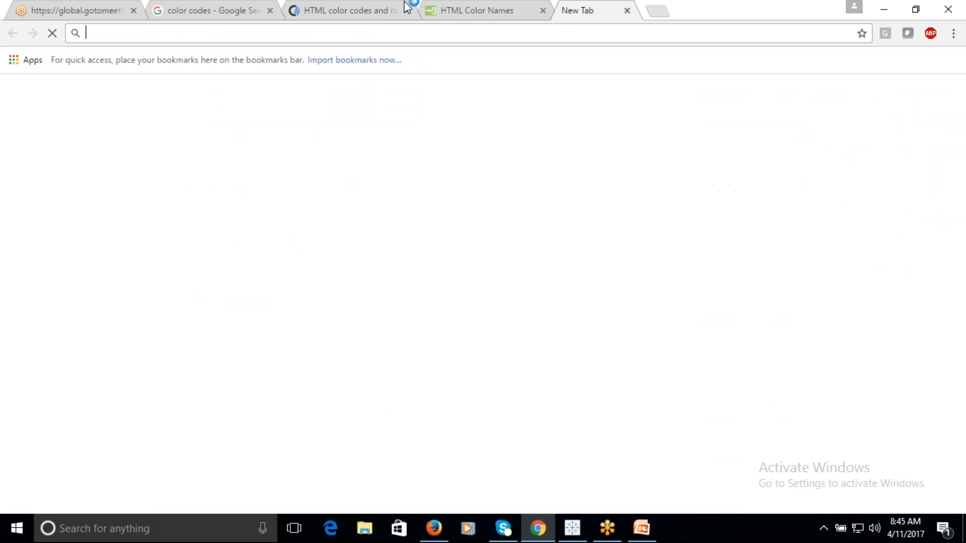
pyautogui.write('https://www.tableau.com/support/esdalt')
pyautogui.press('Return')
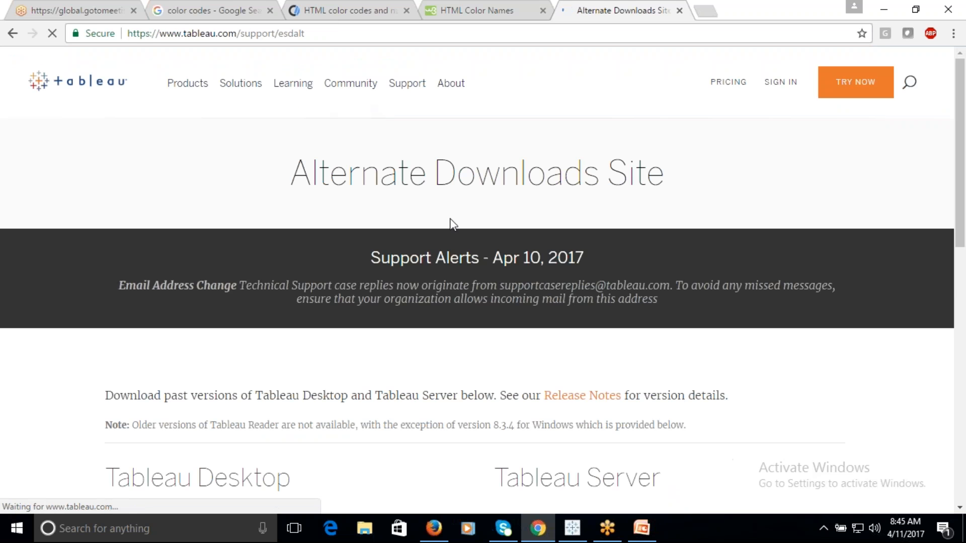
# Examine the 32-bit and 64-bit Windows installers for Tableau Desktop 10.2.1 on the Alternate Downloads Site
pyautogui.scroll(-5, 456, 256)
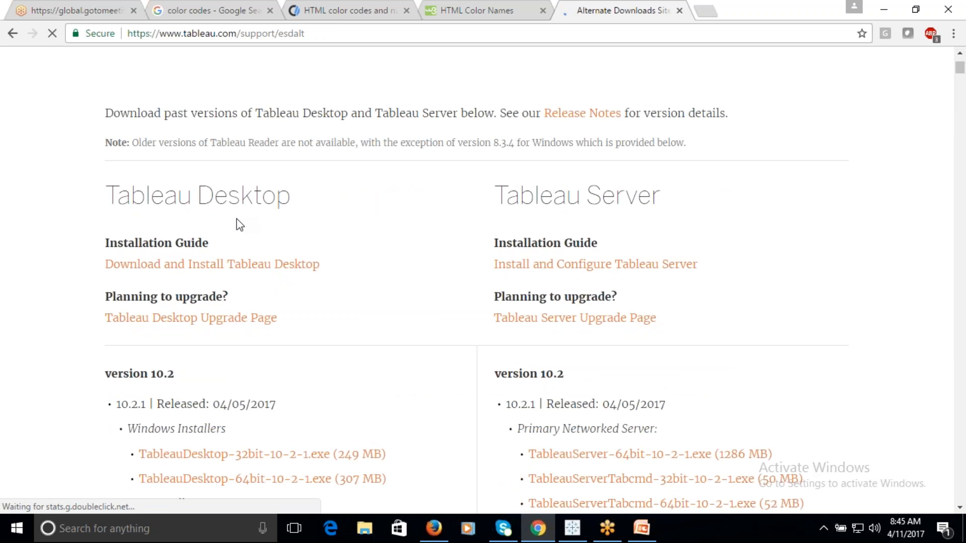
pyautogui.scroll(-3, 239, 244)
pyautogui.scroll(-2, 239, 244)
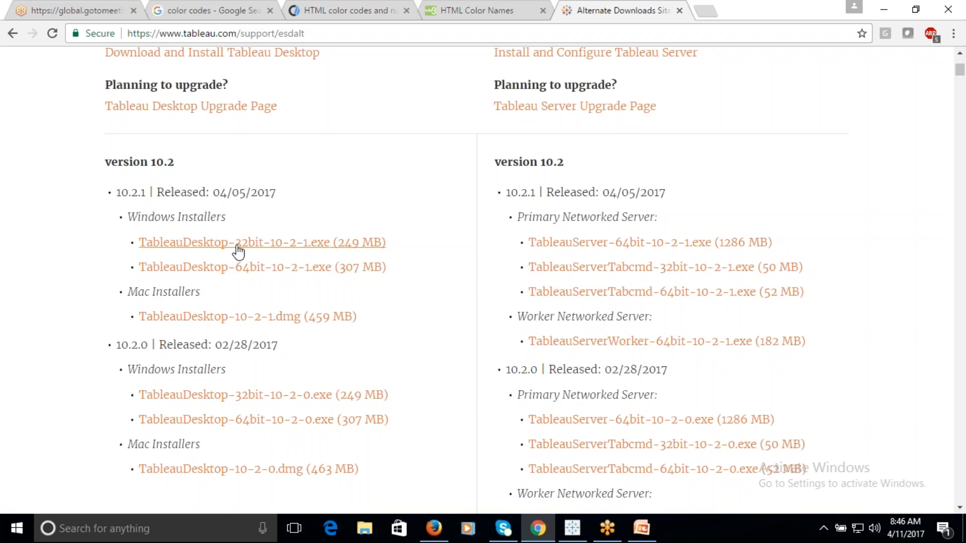
pyautogui.scroll(4, 186, 186)
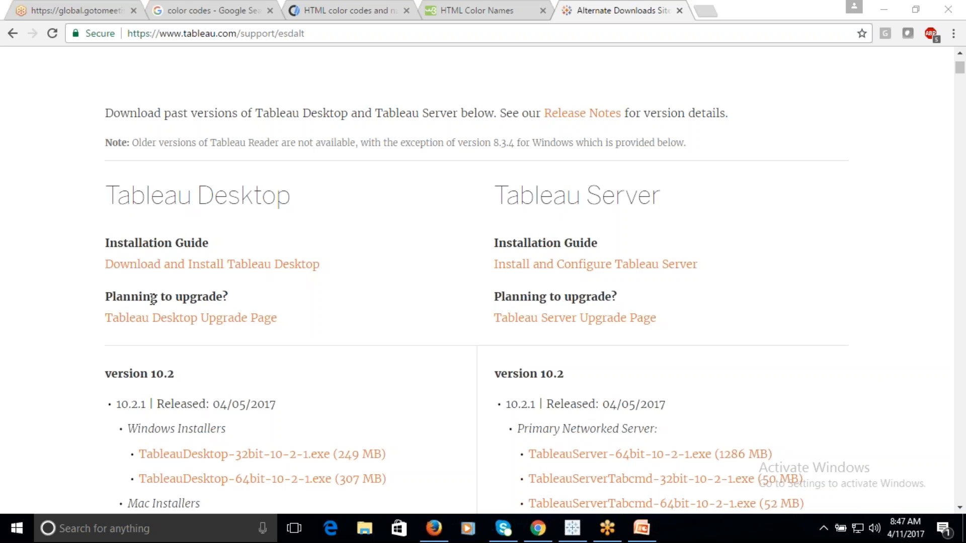
pyautogui.scroll(-4, 171, 338)
pyautogui.scroll(3, 317, 251)
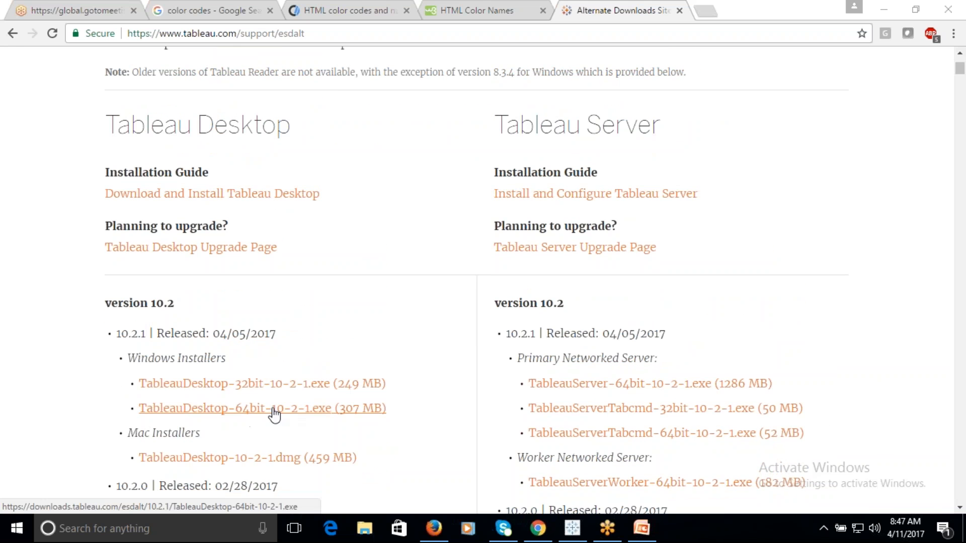
pyautogui.click(294, 387)
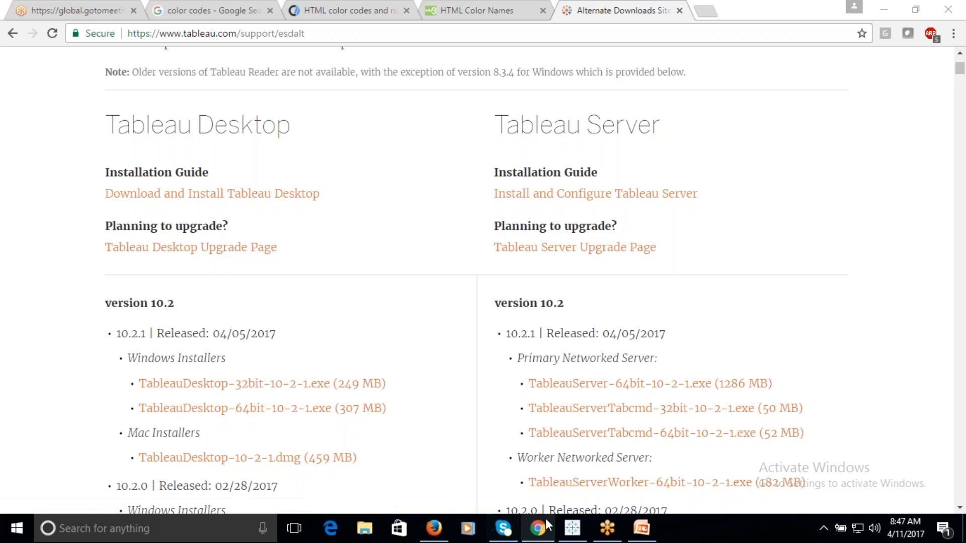
# Switch back to Tableau, review the registered product key and the activation form, and close both dialogs without activating
pyautogui.click(572, 528)
pyautogui.click(385, 25)
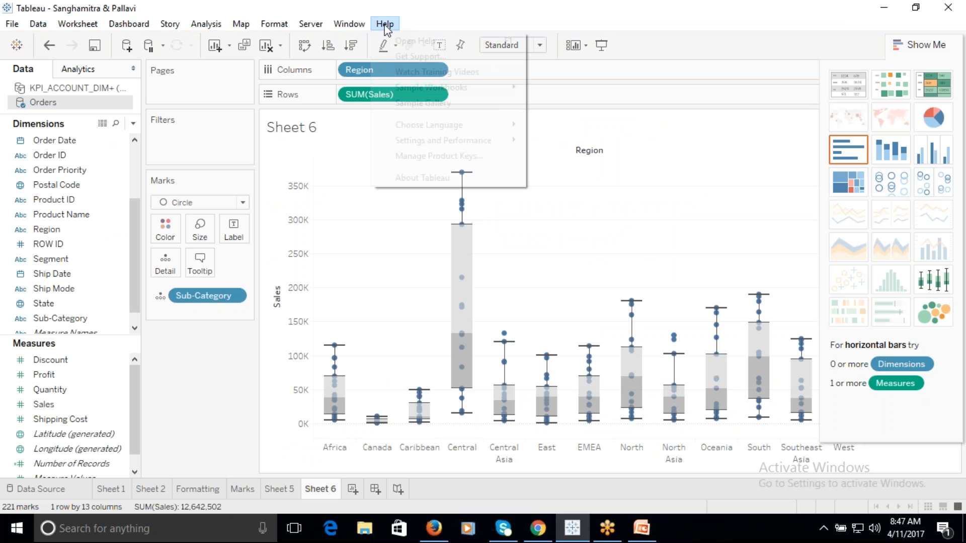
pyautogui.click(426, 159)
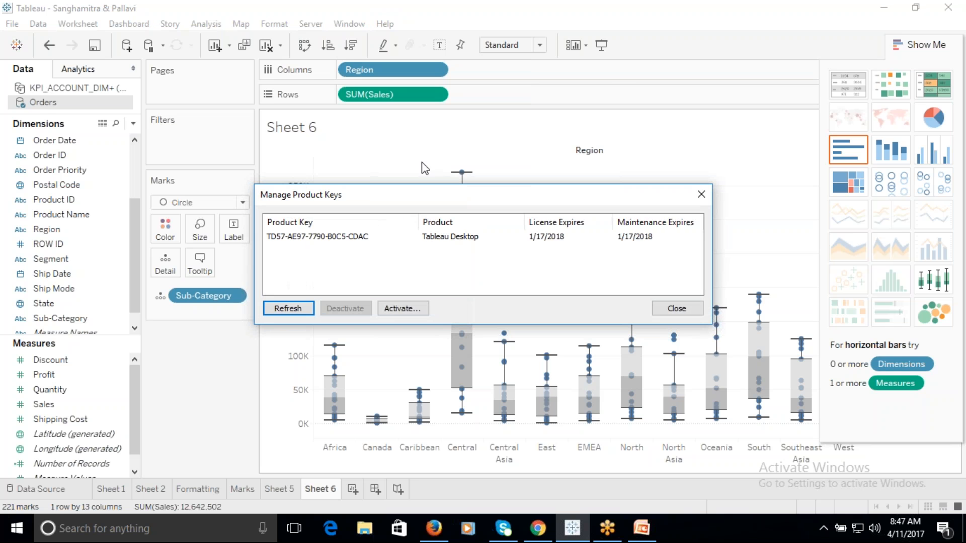
pyautogui.click(353, 241)
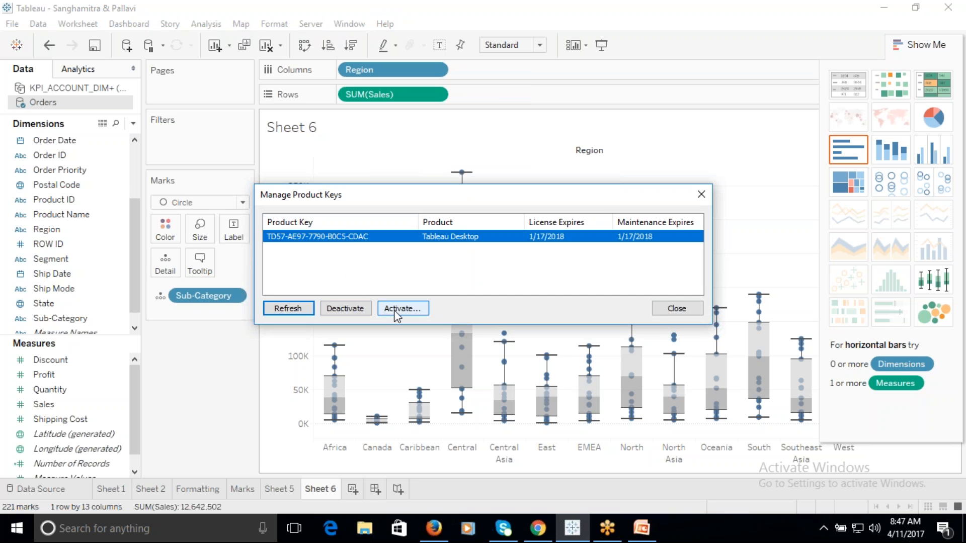
pyautogui.click(407, 312)
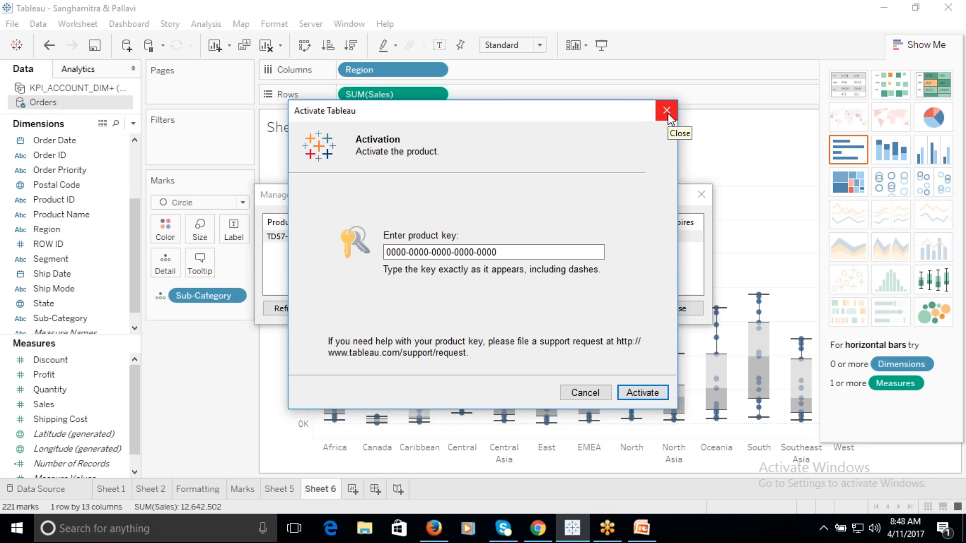
pyautogui.click(585, 393)
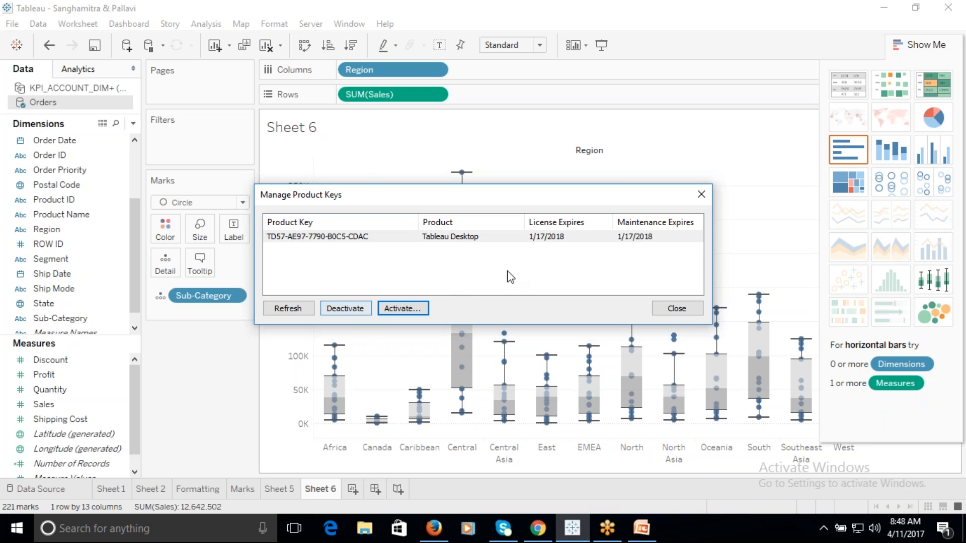
pyautogui.click(701, 194)
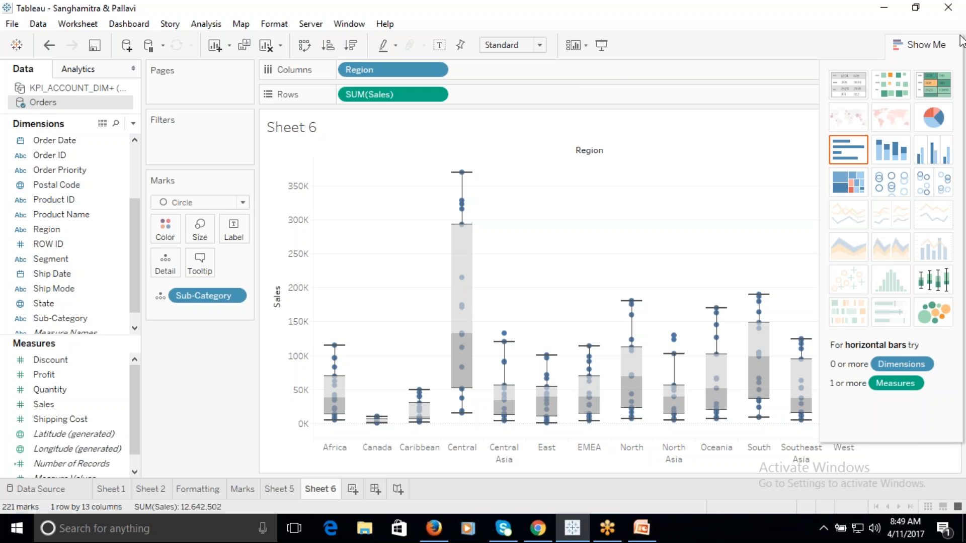
pyautogui.click(961, 36)
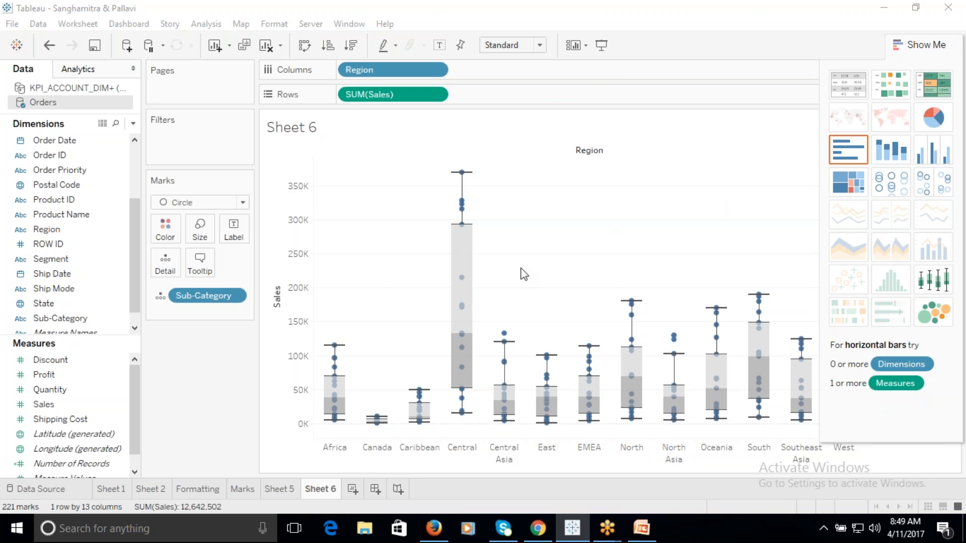